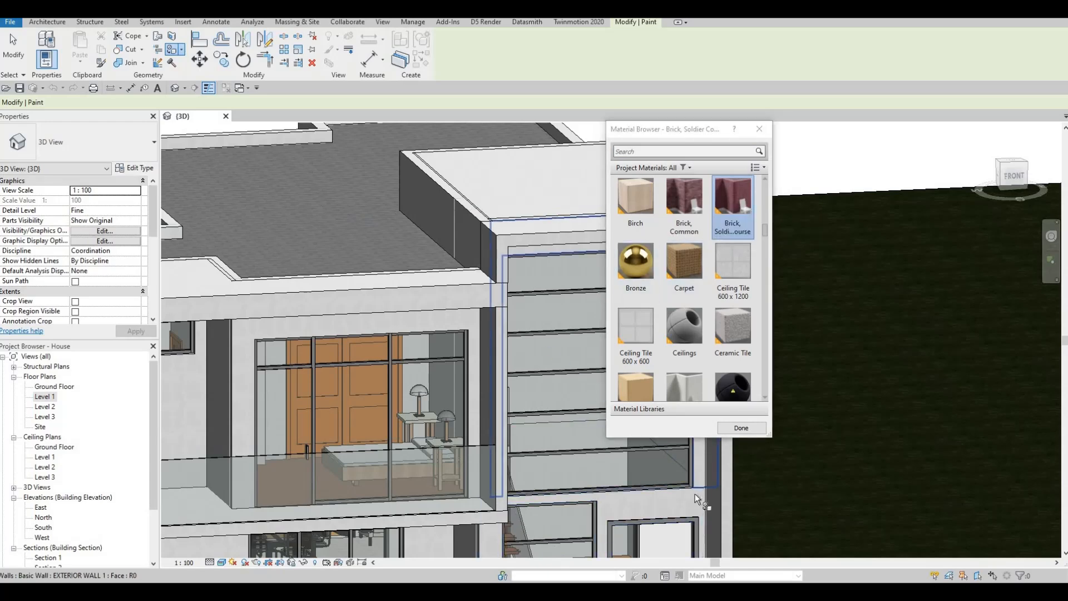
Paint the exterior wall faces around the stairwell glazing and front entrance, including the side return, with Brick, Soldier Course.
left_click(695, 492)
left_click(672, 486)
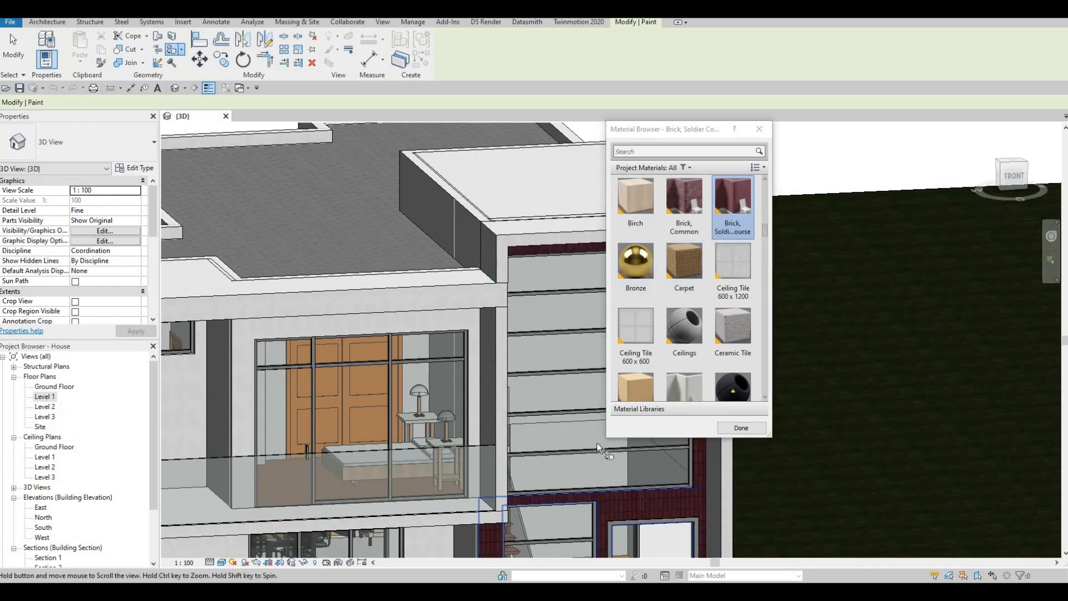
scroll(599, 443, "down", 1)
middle_click_drag(598, 442, 588, 388)
scroll(528, 423, "down", 2)
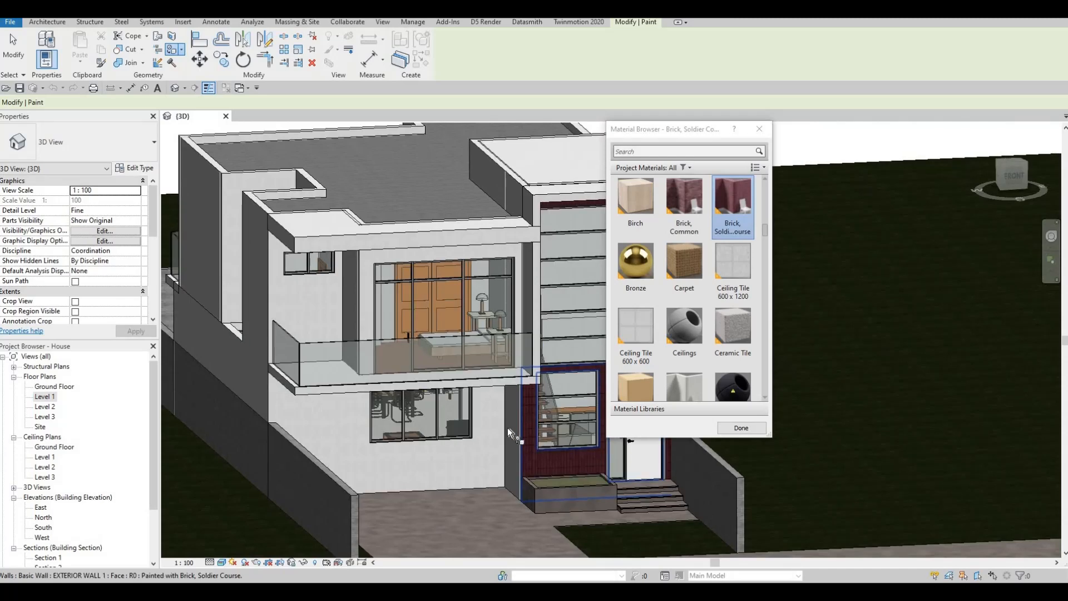
scroll(514, 431, "up", 2)
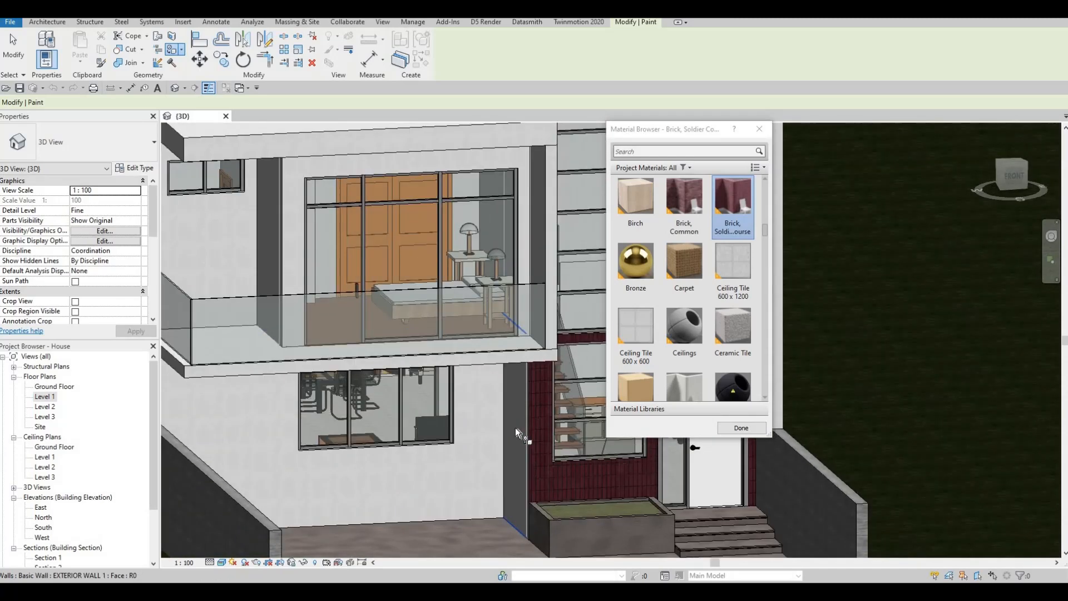
scroll(525, 429, "down", 2)
middle_click_drag(526, 428, 590, 421, "shift")
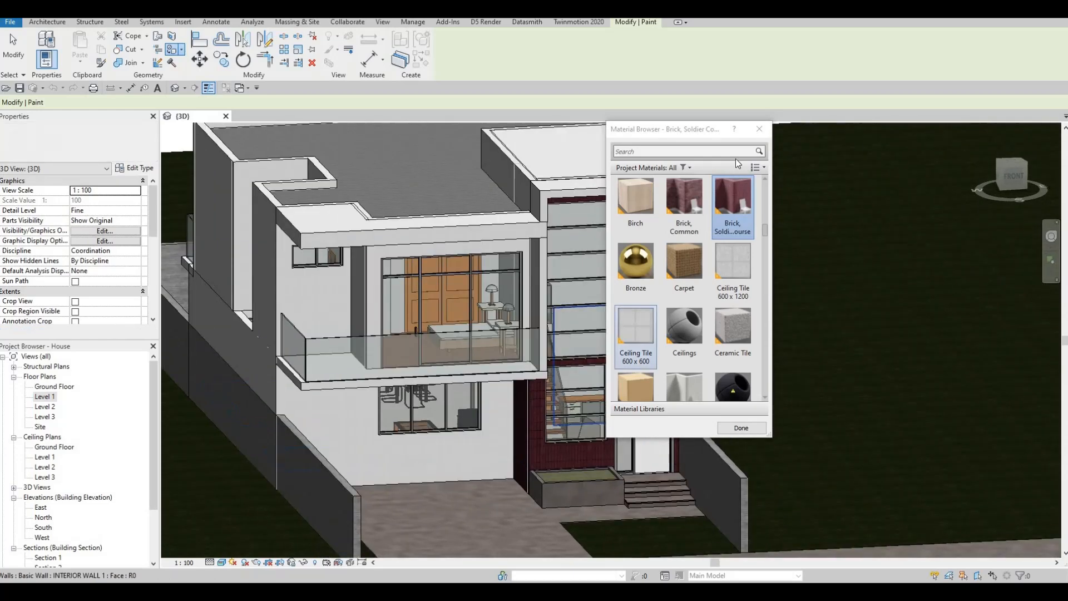
Paint the ground-floor front wall below the balcony with the Carpet material and finish painting.
scroll(687, 323, "down", 1)
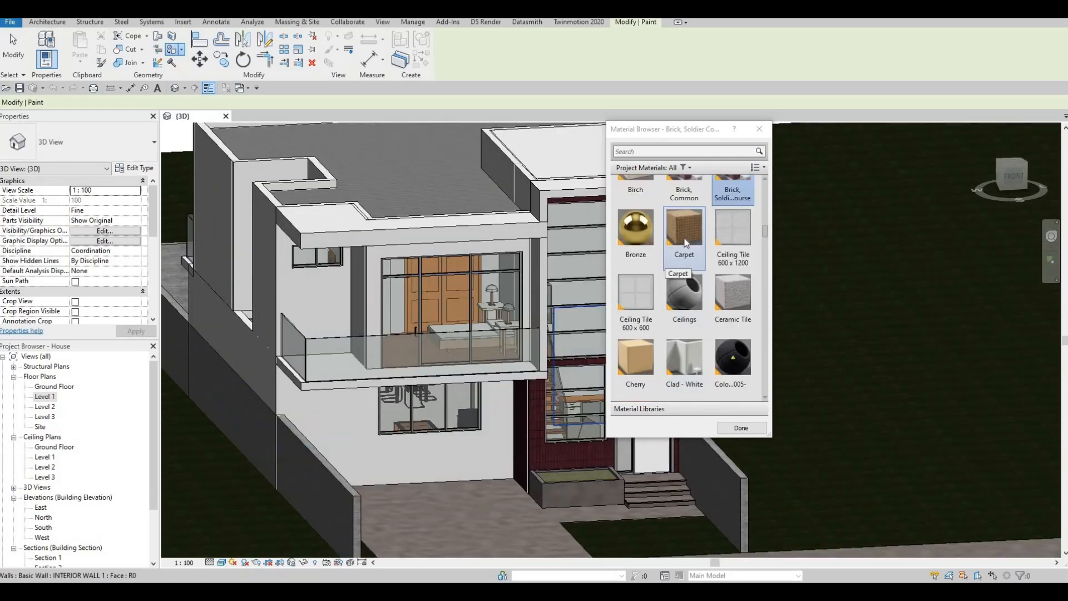
left_click(386, 445)
middle_click_drag(365, 458, 363, 419, "shift")
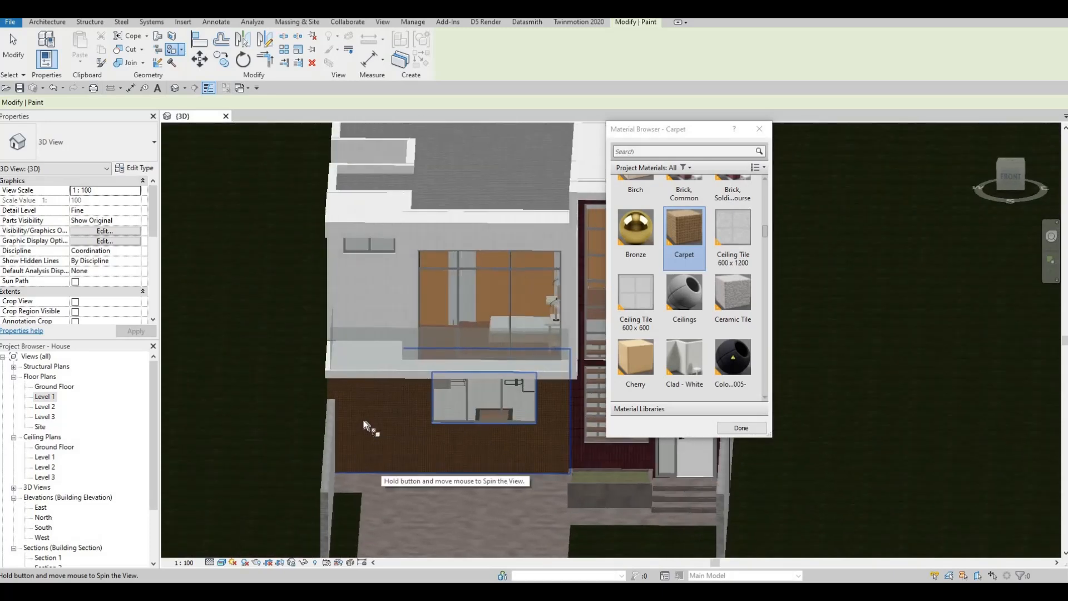
middle_click_drag(469, 428, 333, 422, "shift")
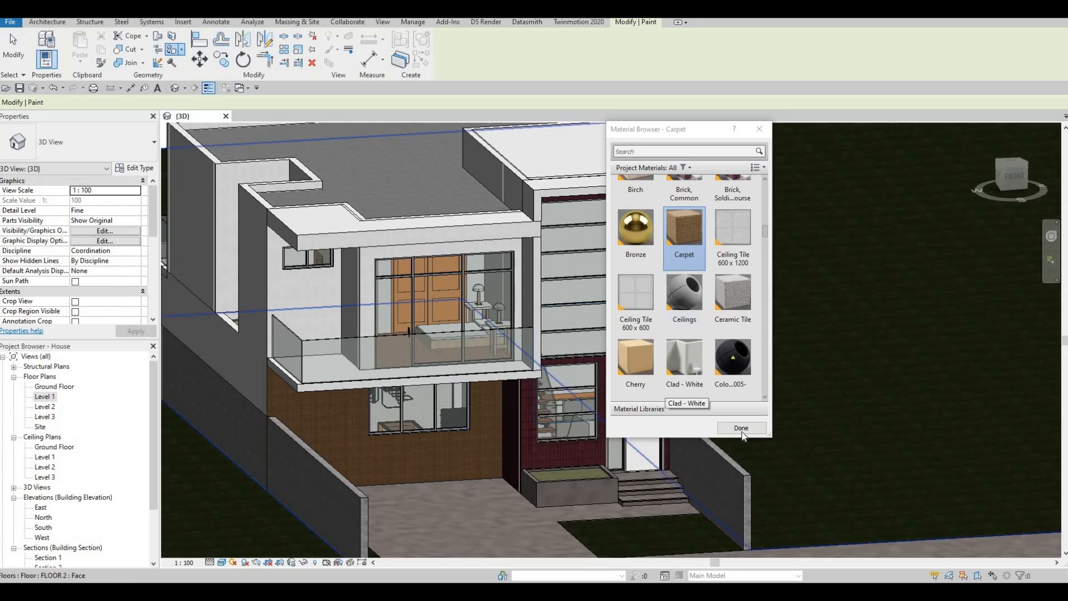
key("Escape")
Open the facade's generic model for in-place editing and examine its roof band, balcony slab and vertical fin extrusions.
middle_click_drag(457, 371, 511, 364)
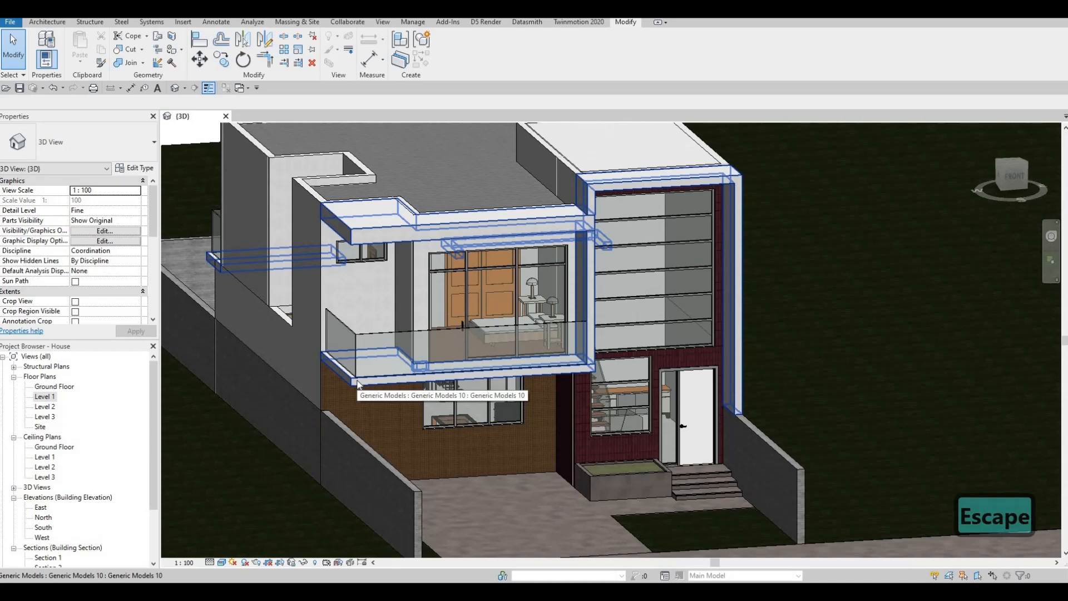
left_click(357, 384)
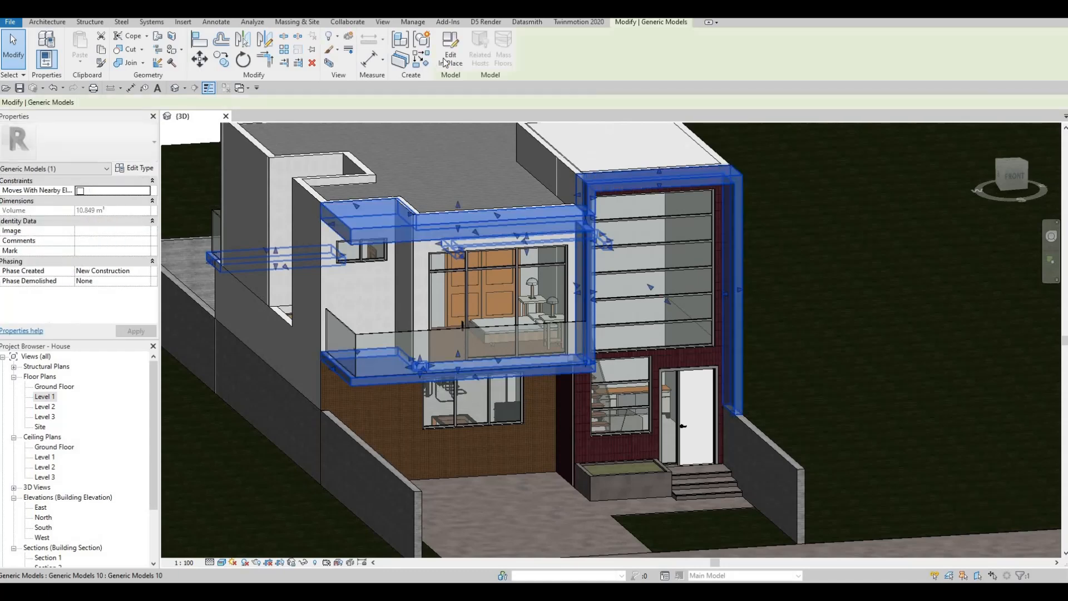
double_click(425, 218)
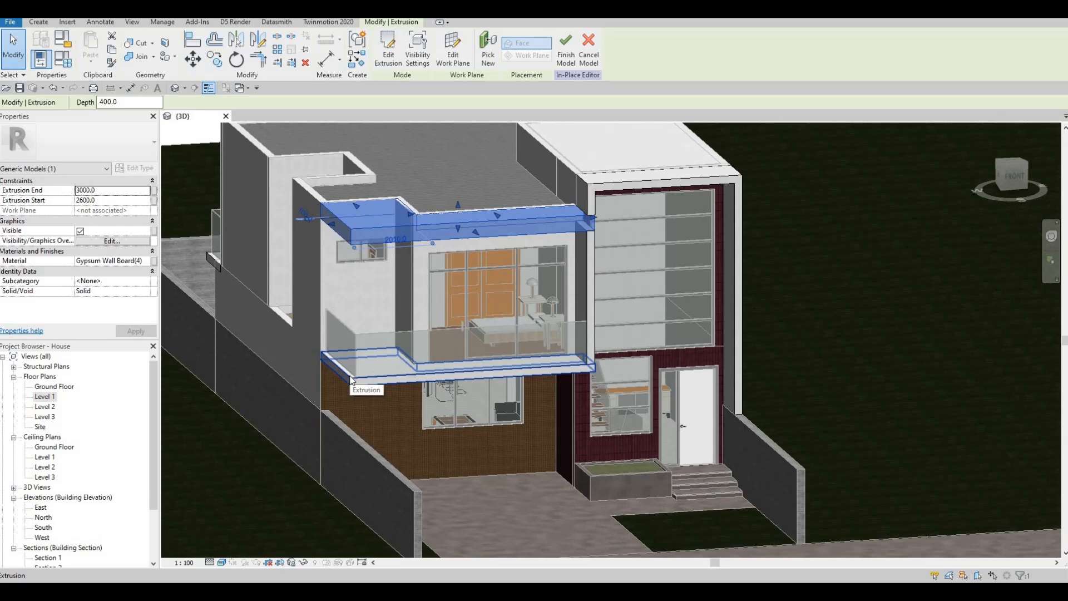
left_click(351, 380)
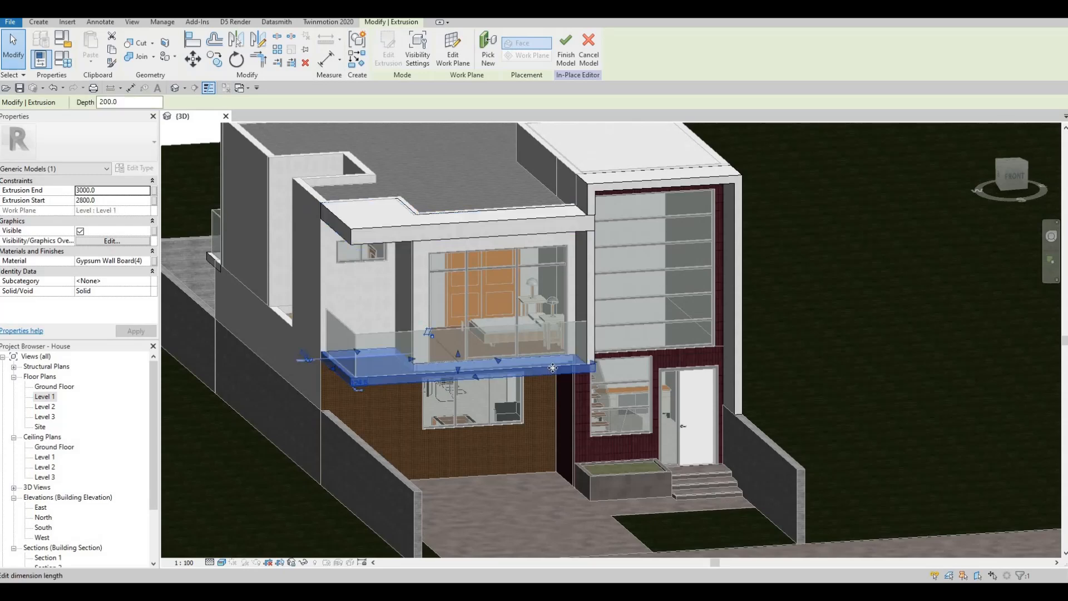
key("Escape")
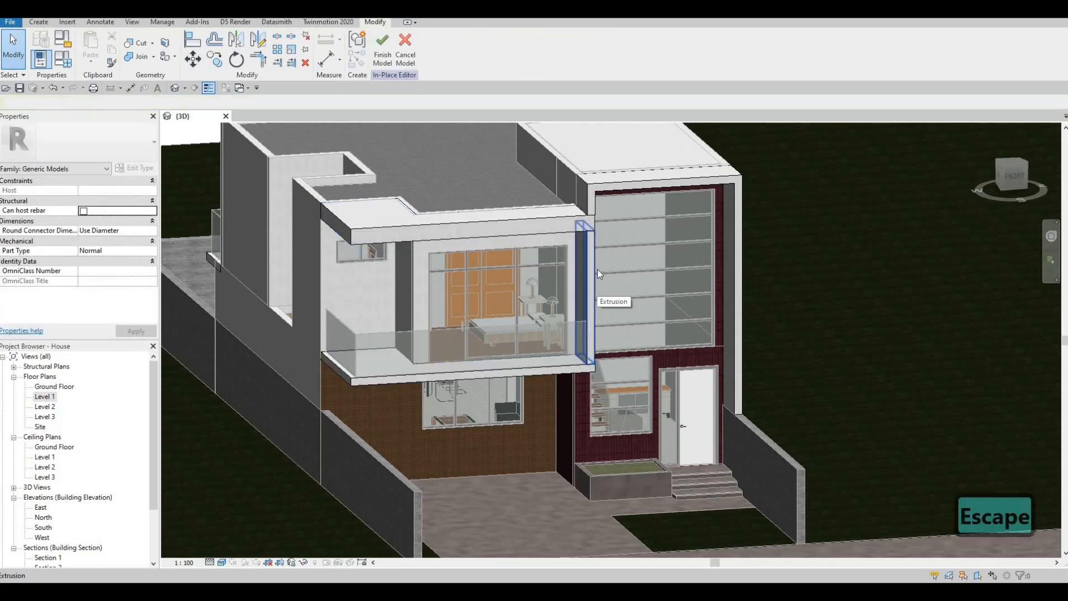
left_click(578, 241)
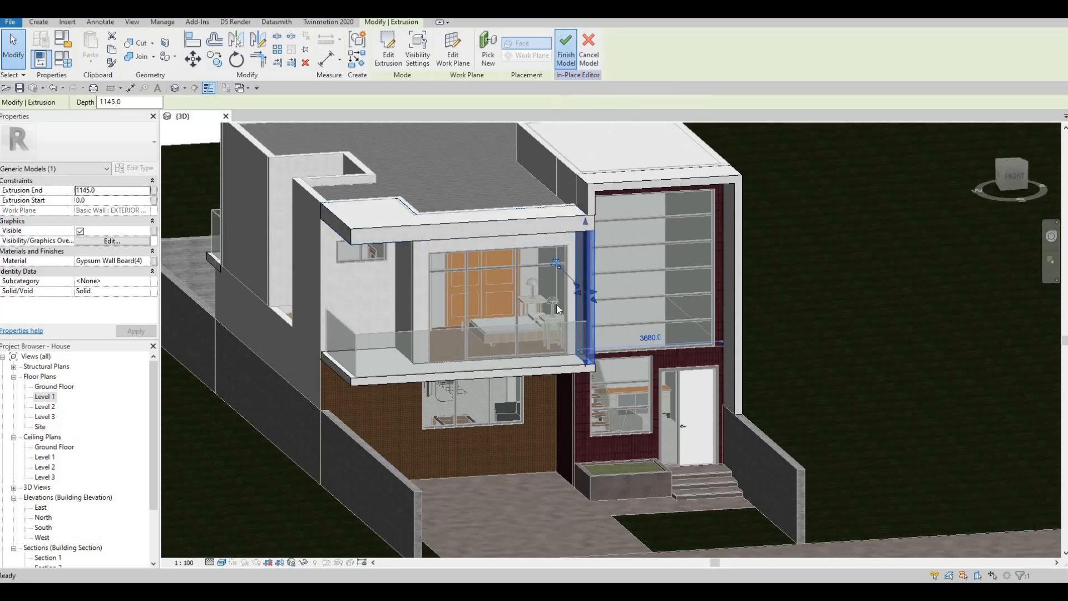
key("Escape")
middle_click_drag(546, 306, 507, 284)
middle_click_drag(507, 285, 561, 217, "shift")
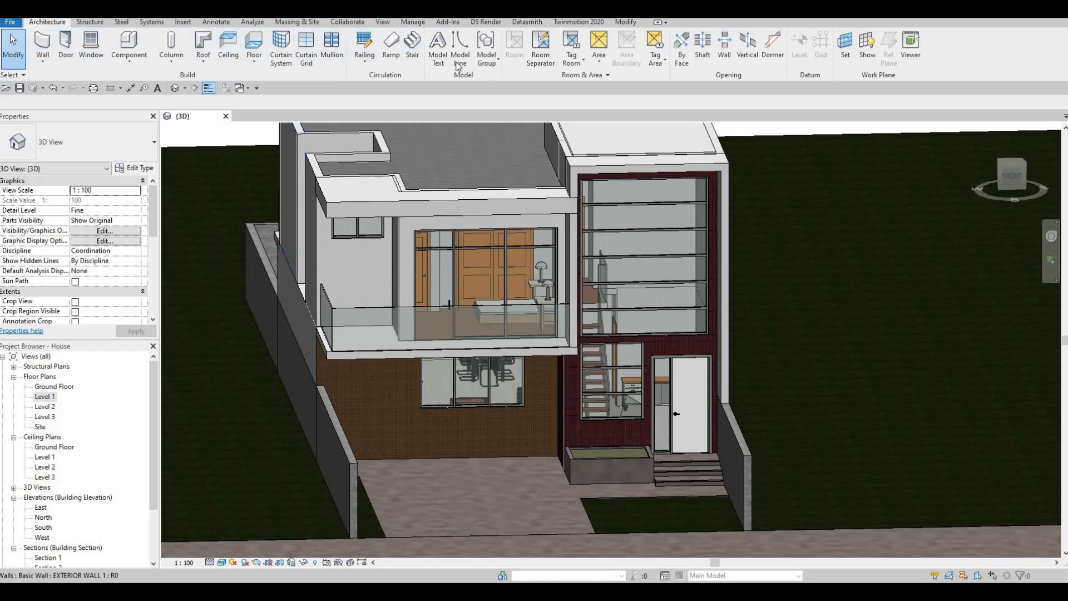
Start a model text with the default wording and set the roof band's front face as its work plane.
left_click(438, 47)
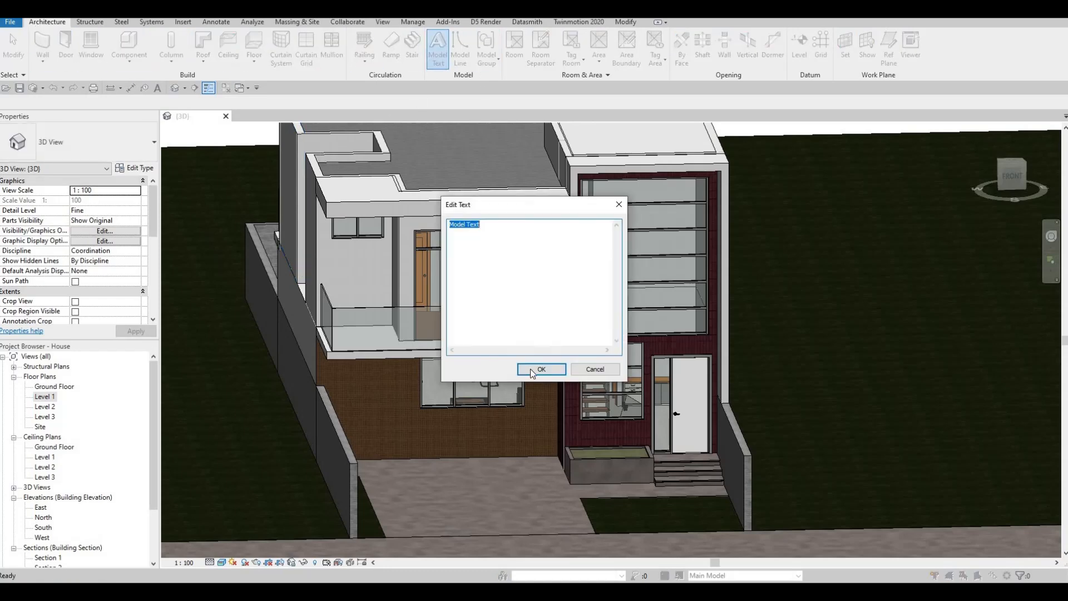
left_click(530, 368)
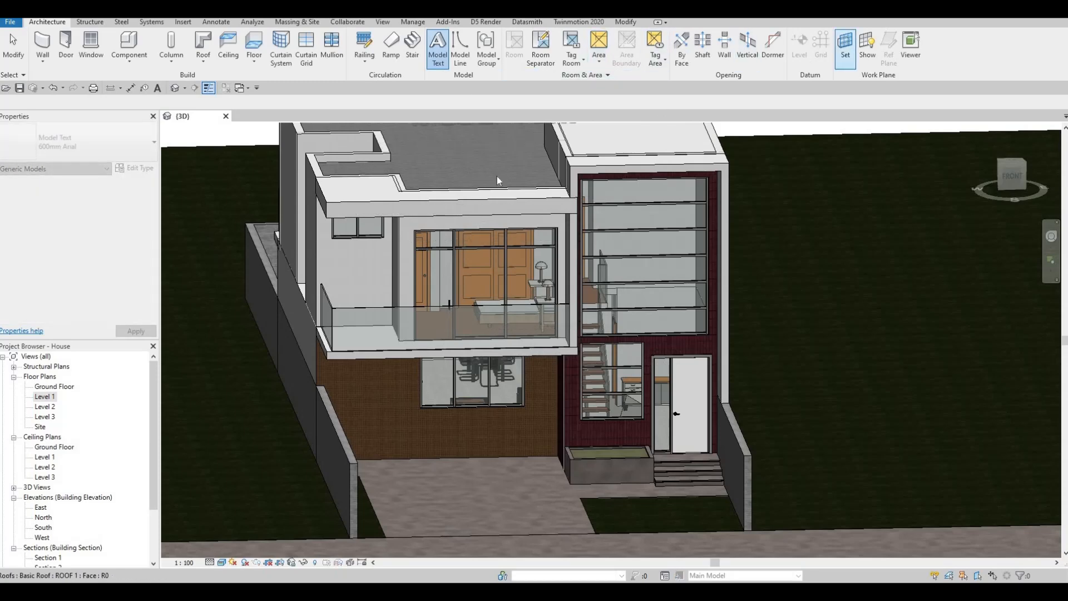
left_click(363, 213)
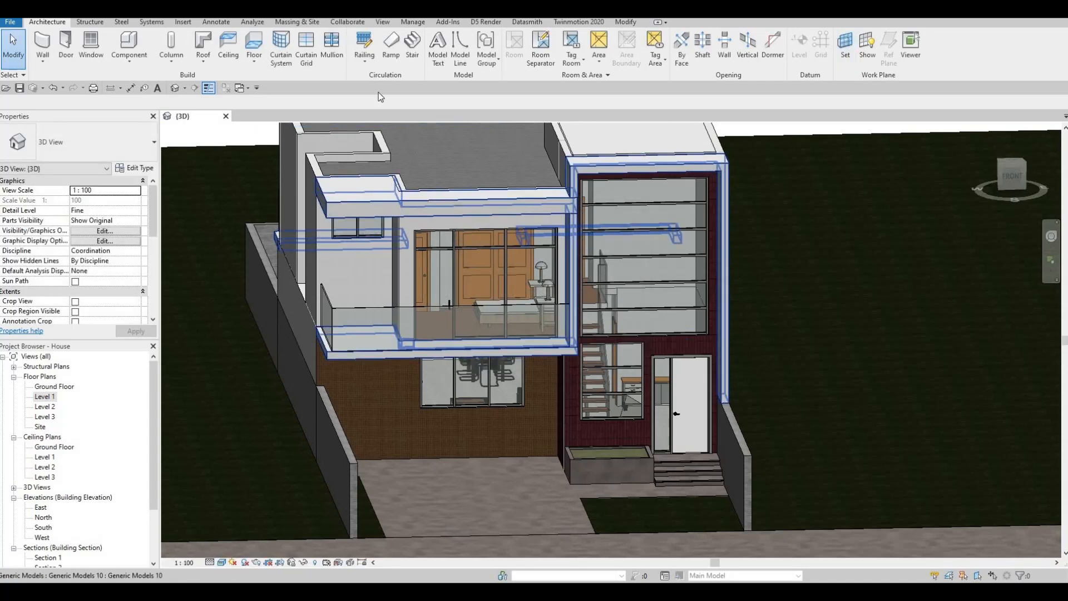
Place a model text reading "Model Text" near the corner of the roof band's front face above the small window.
left_click(437, 47)
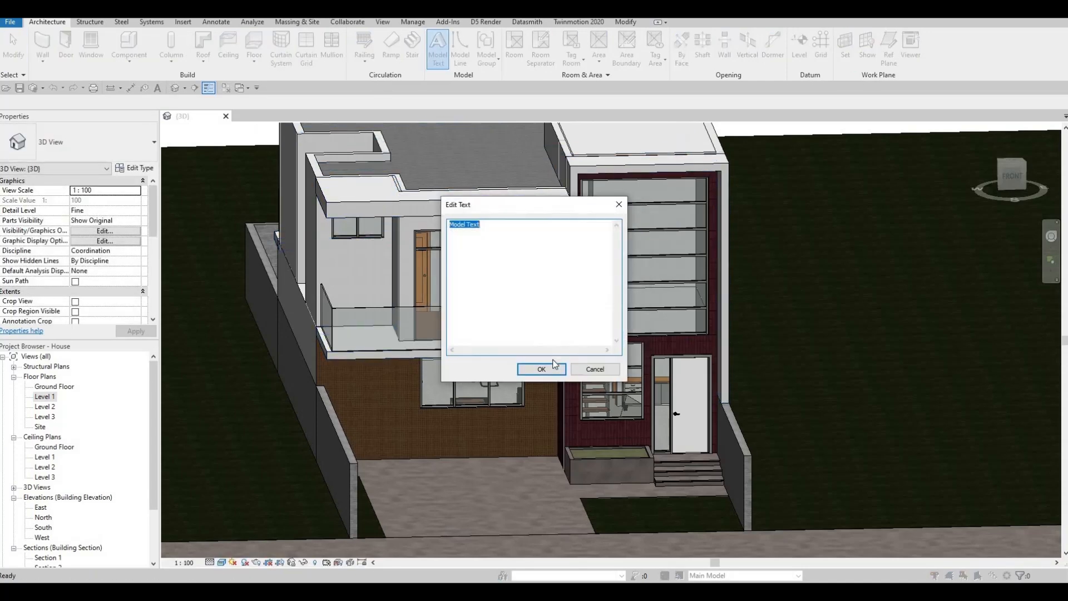
key("Return")
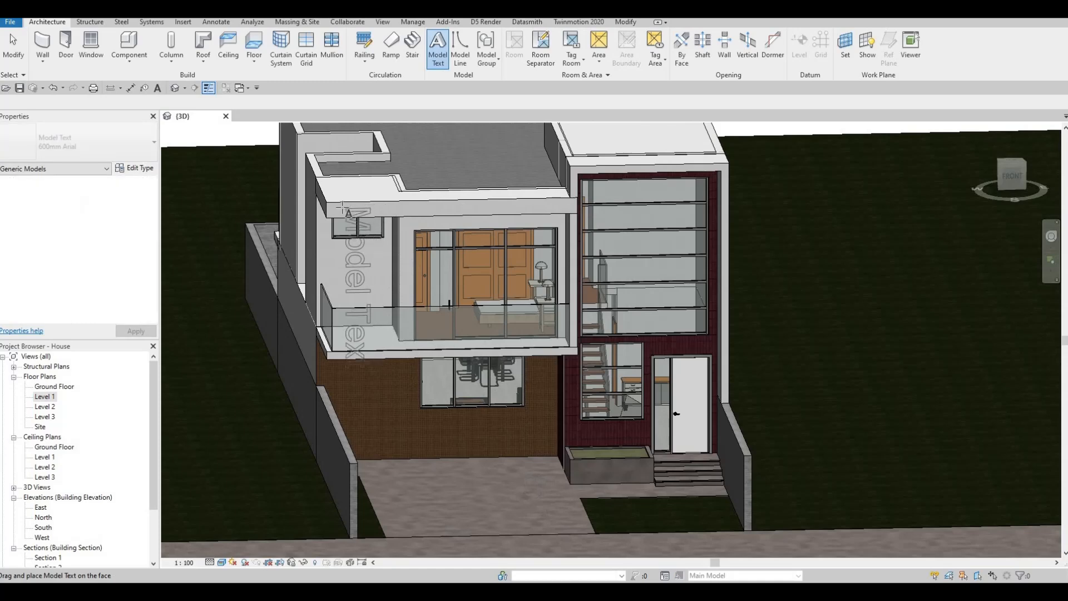
left_click(342, 208)
scroll(370, 226, "up", 6)
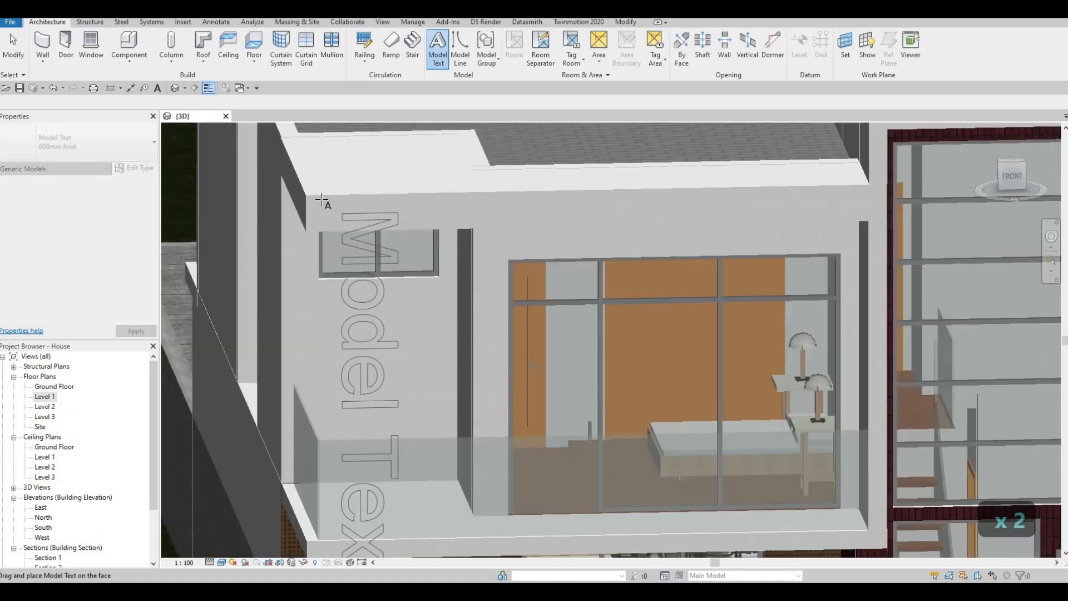
scroll(377, 228, "down", 4)
key("Escape")
key("Escape")
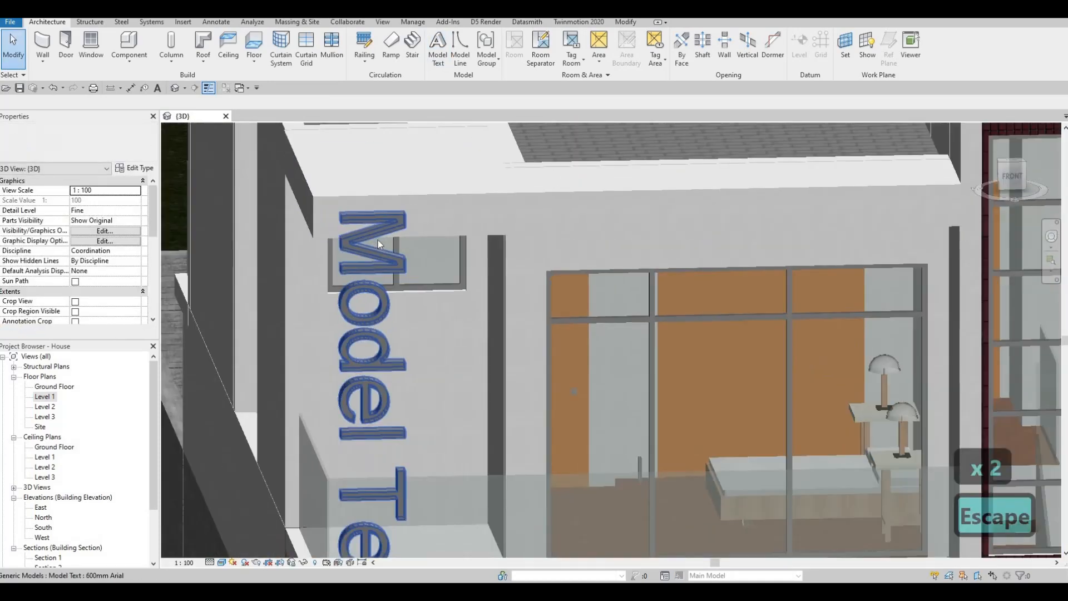
key("Escape")
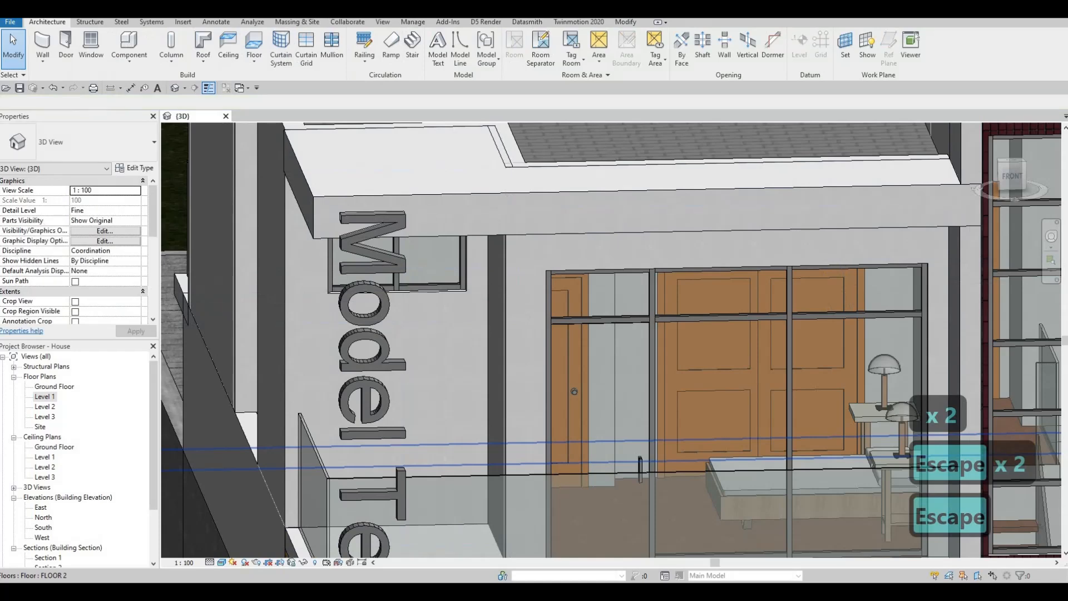
Open the South elevation and rotate the model text by 90 degrees so it reads horizontally.
scroll(62, 503, "down", 1)
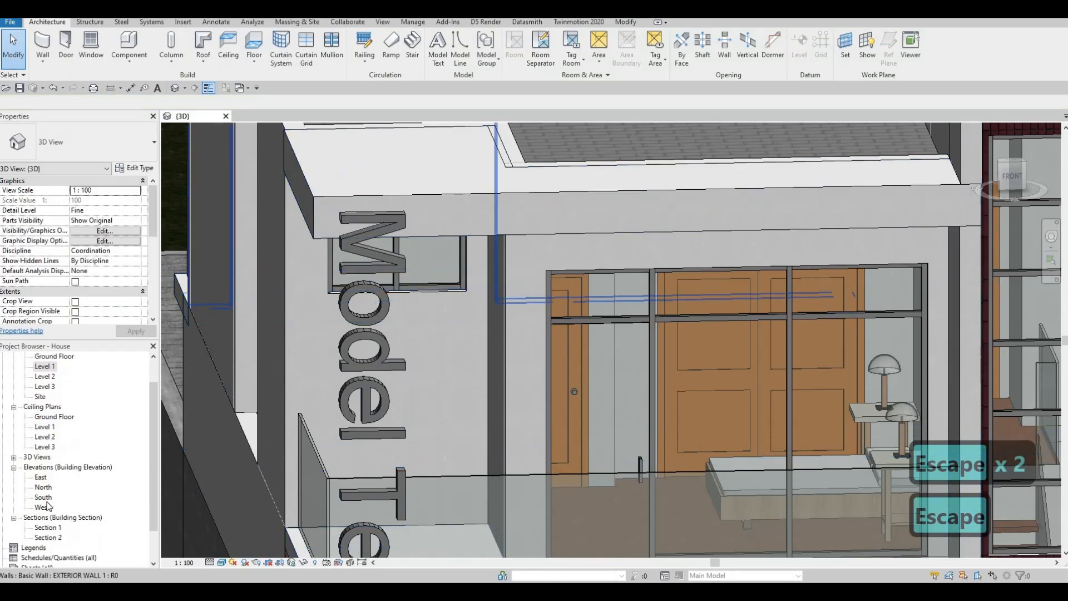
double_click(43, 497)
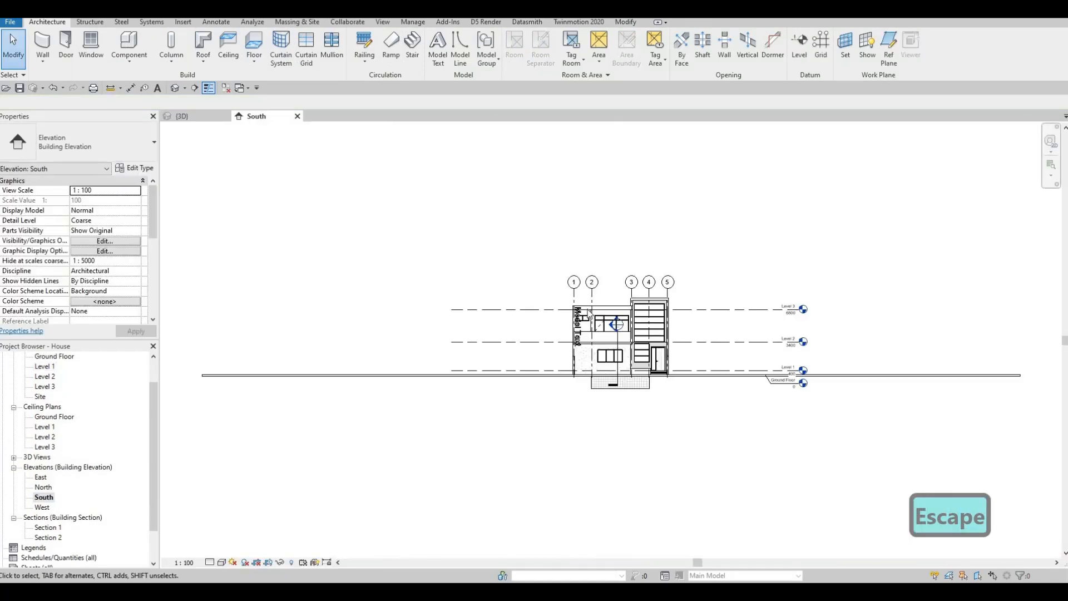
scroll(566, 309, "up", 2)
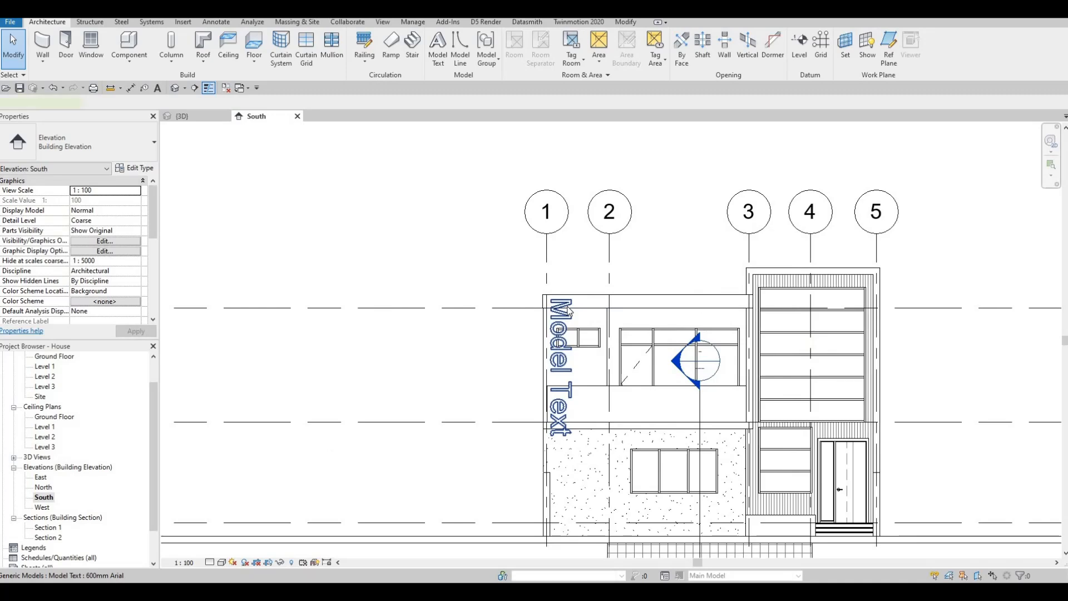
left_click(568, 310)
key("r")
key("o")
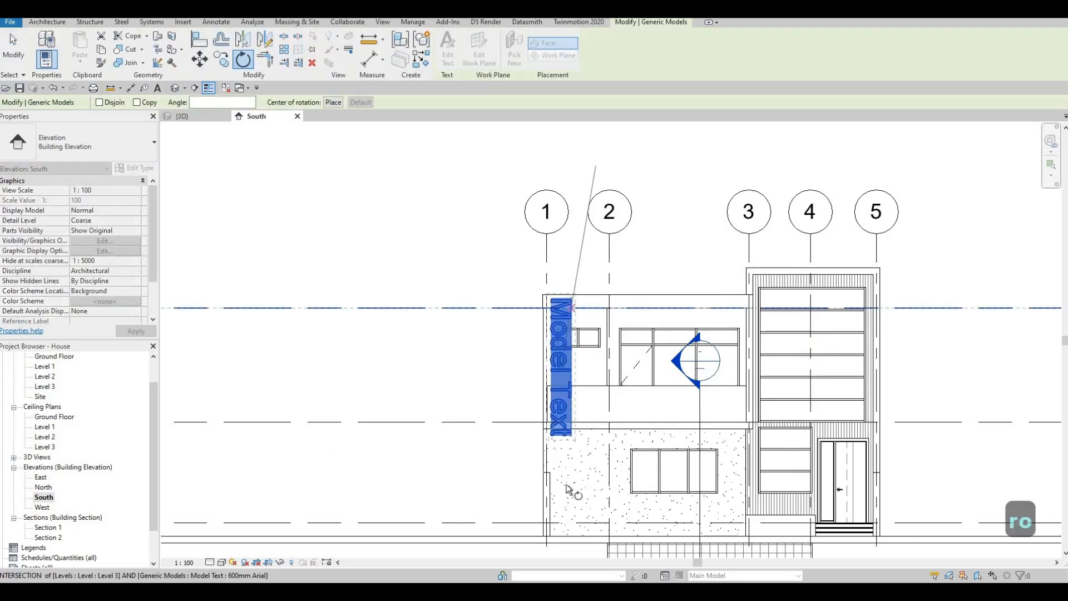
left_click(621, 383)
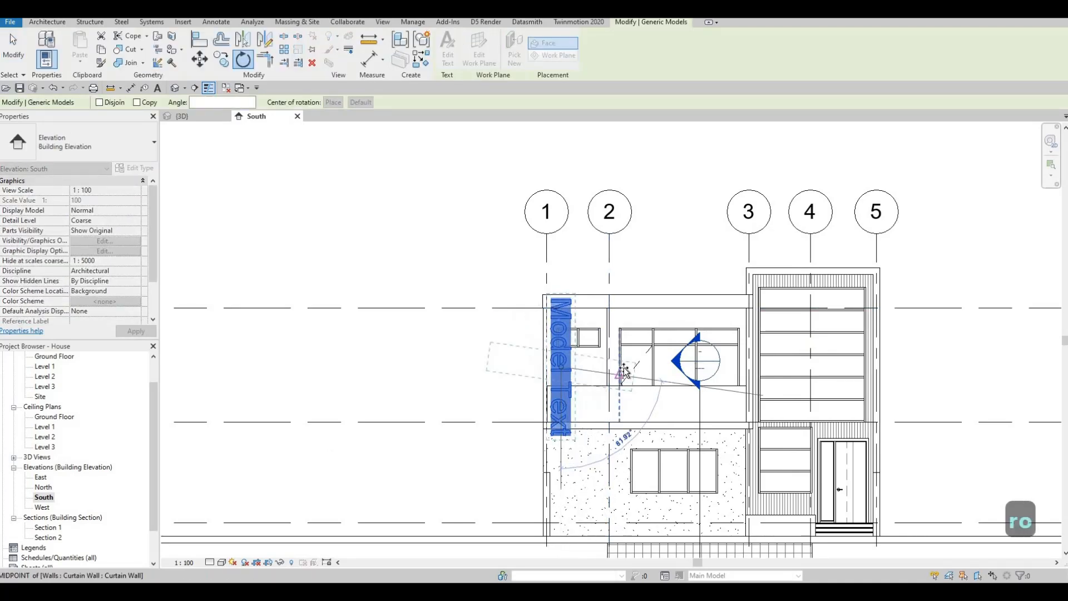
type("90")
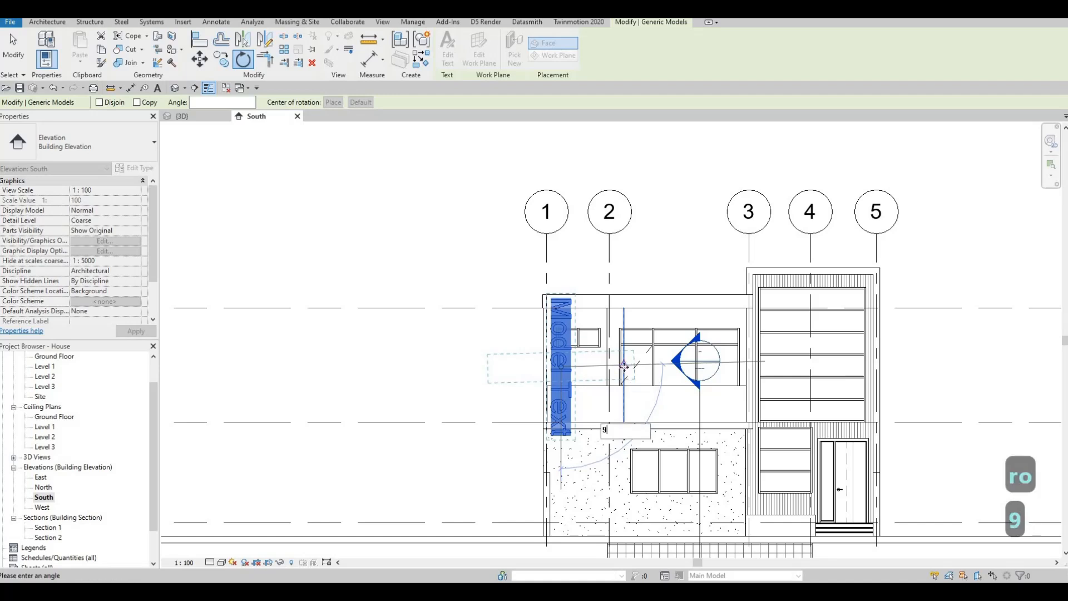
key("Return")
Move the model text up onto the roof band, starting near grid line 1.
scroll(532, 382, "up", 1)
left_click_drag(580, 357, 615, 289)
scroll(615, 289, "up", 3)
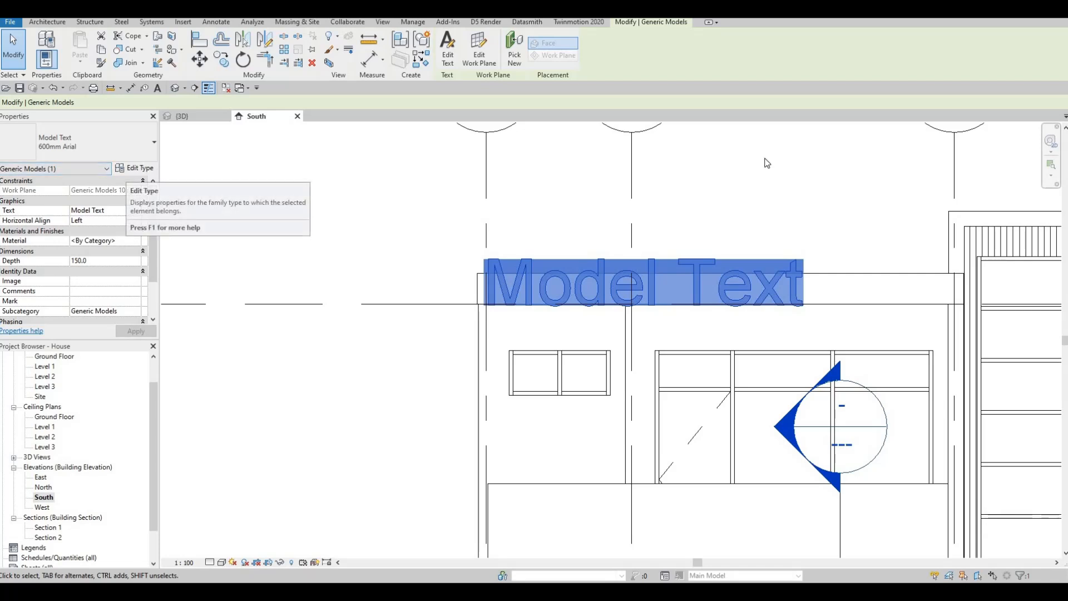
Duplicate the model text's 600mm Arial type as a new type named "house number".
left_click(135, 168)
left_click(911, 183)
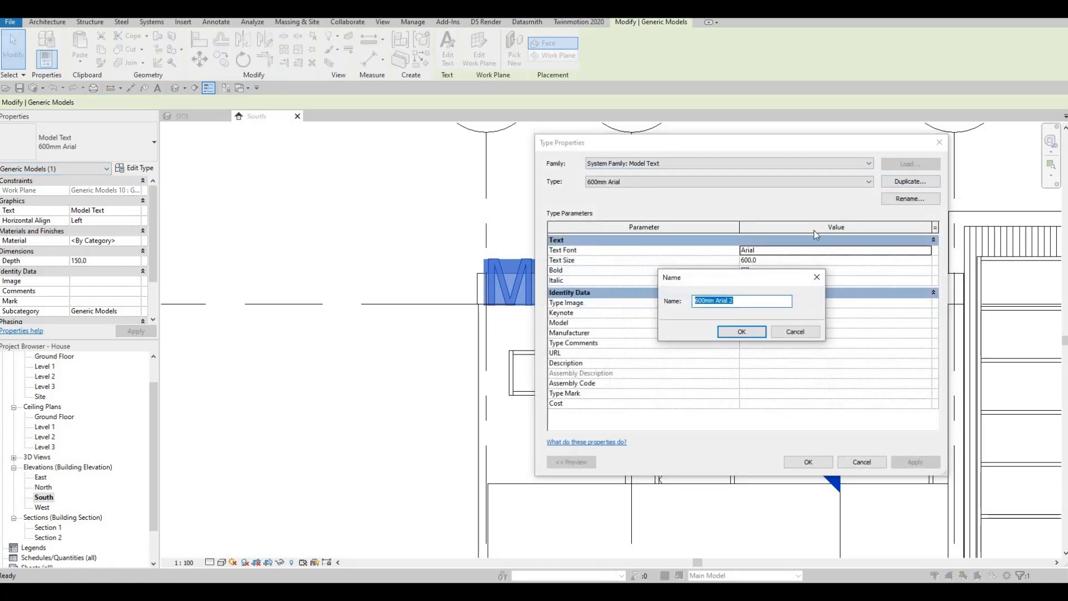
type("hou")
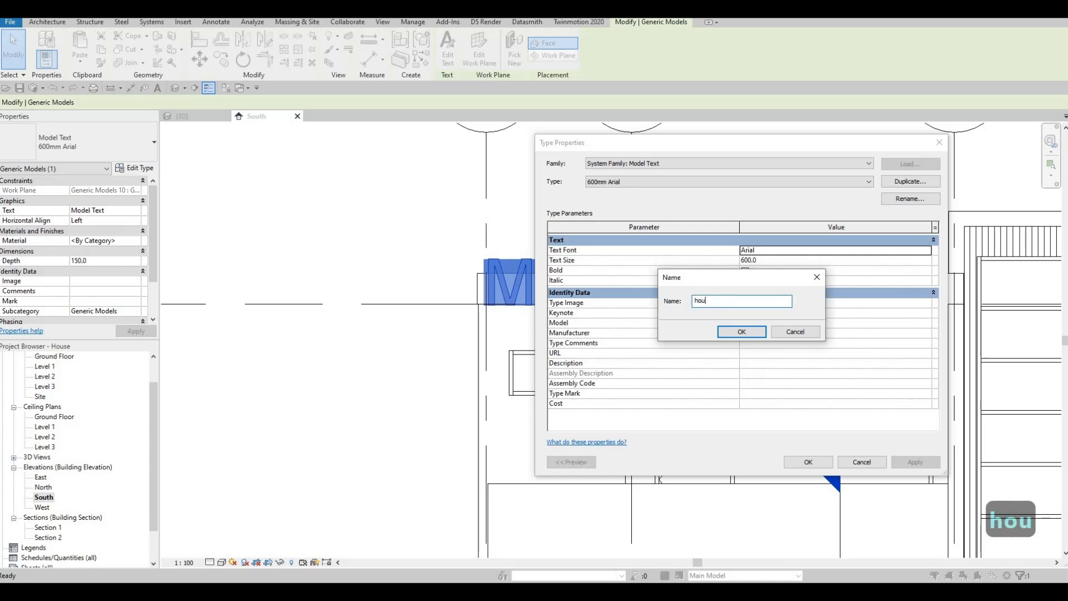
type("se number")
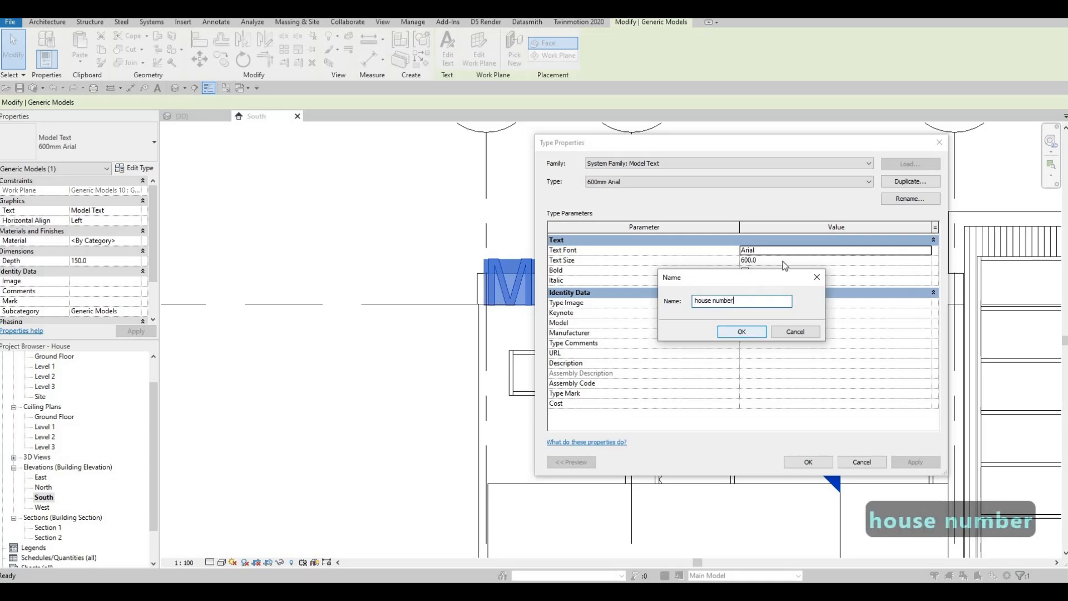
key("Return")
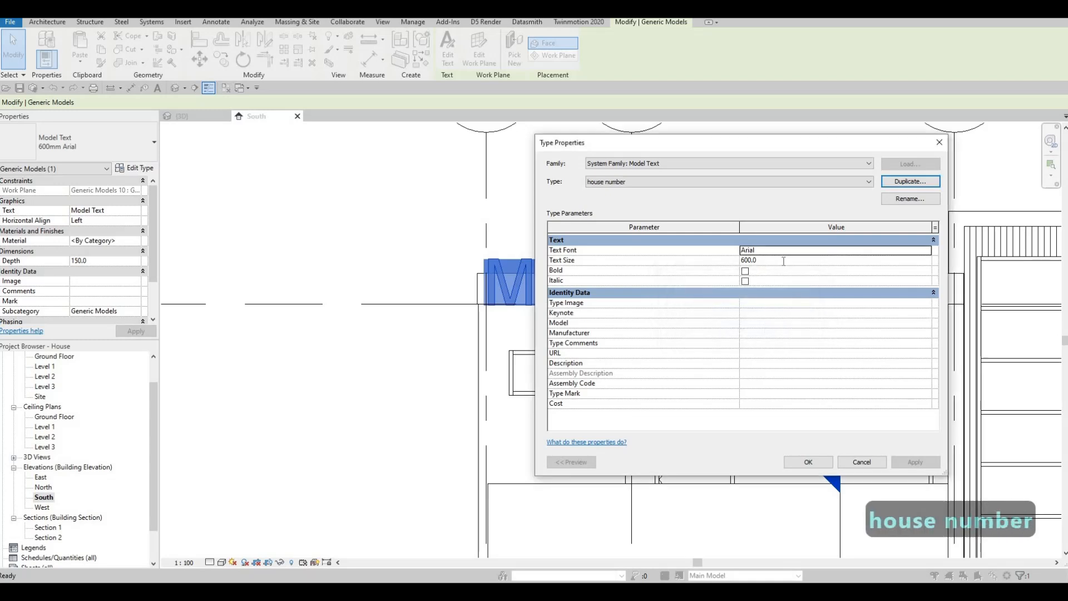
Set the house number type's text size to 50 and apply it to the model text.
left_click(783, 261)
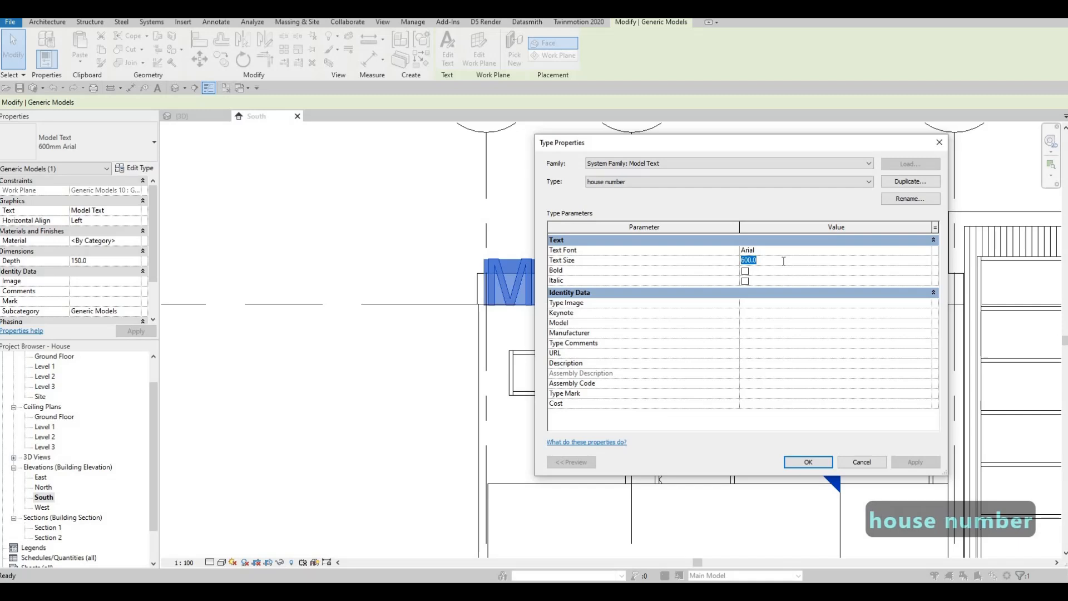
type("50")
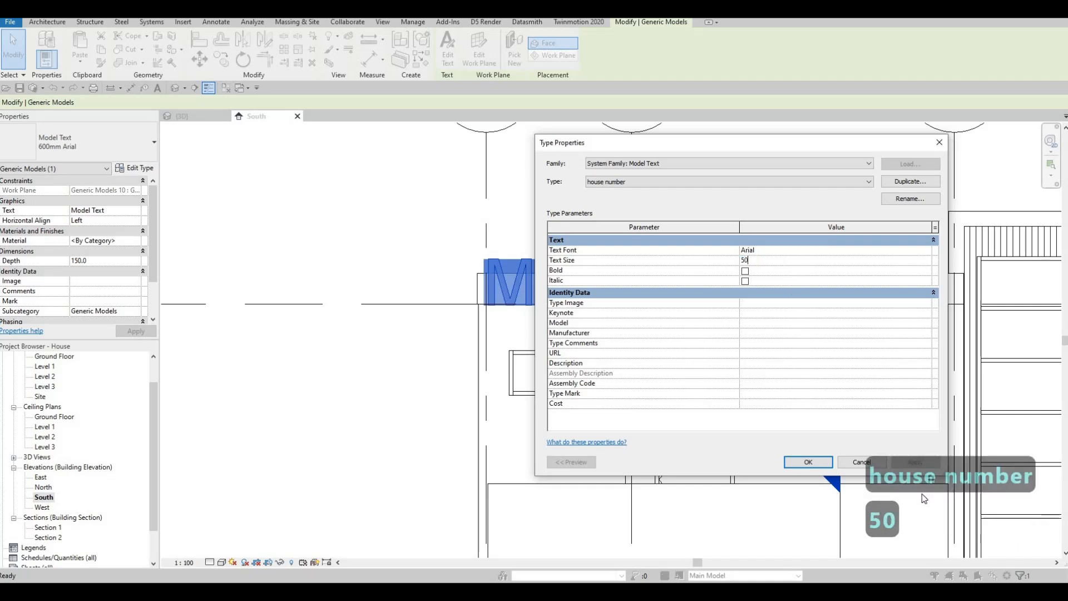
left_click(823, 463)
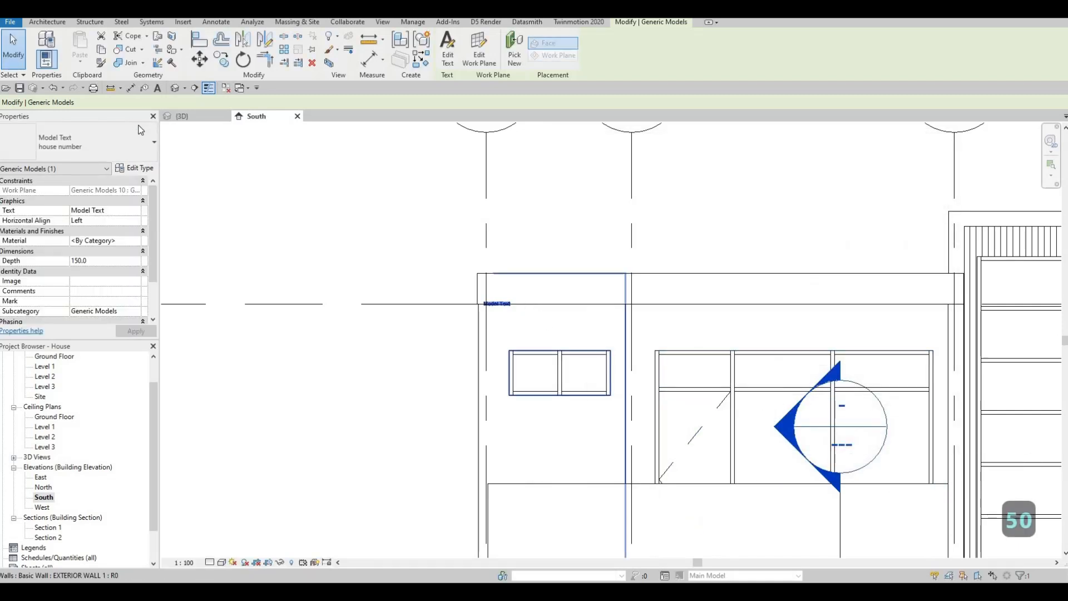
Set the text size of the house number type to 300.
left_click(135, 167)
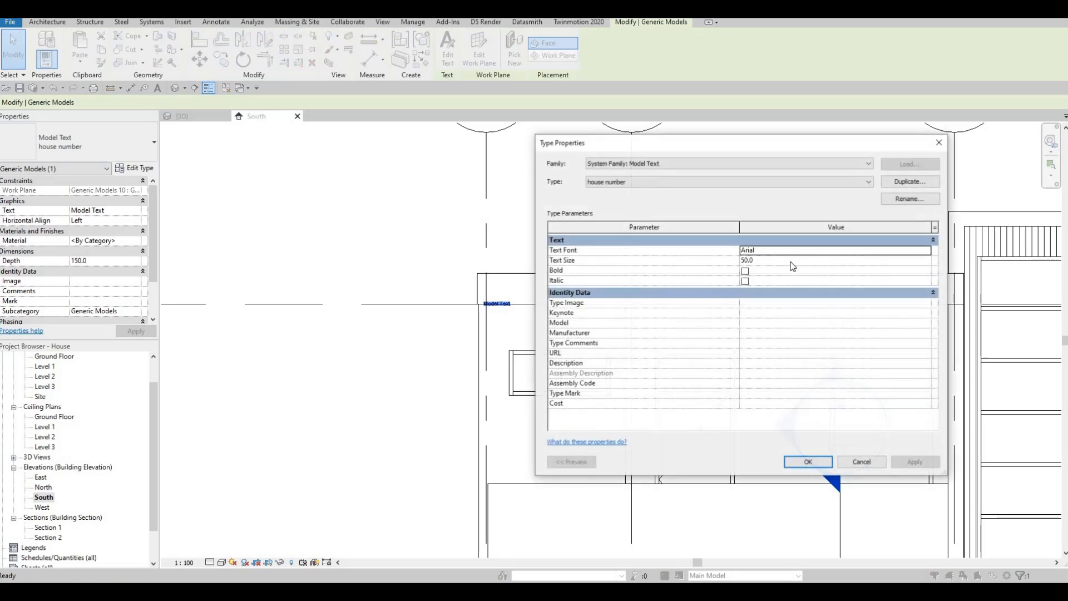
left_click(790, 261)
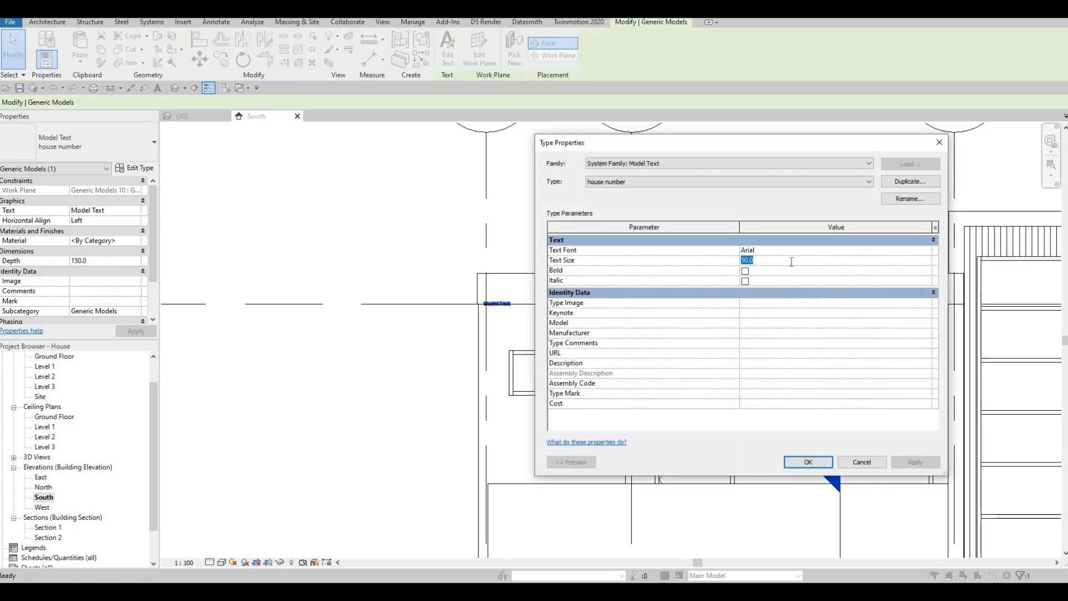
type("300")
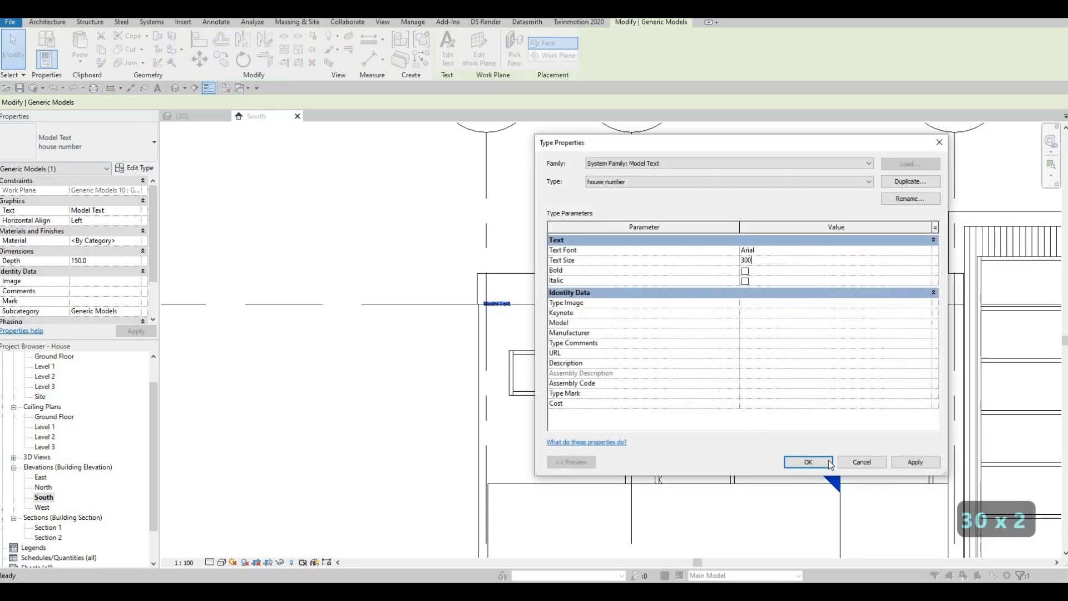
left_click(914, 462)
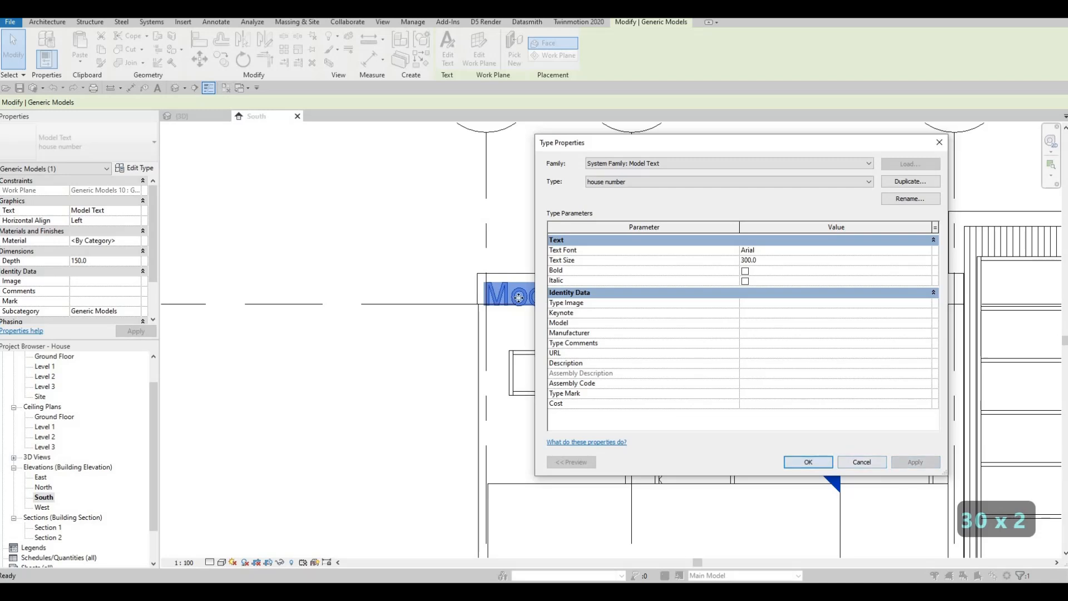
left_click(807, 462)
Reposition the model text within the height of the roof band and change its wording to "60".
scroll(522, 289, "up", 5)
left_click_drag(533, 282, 541, 272)
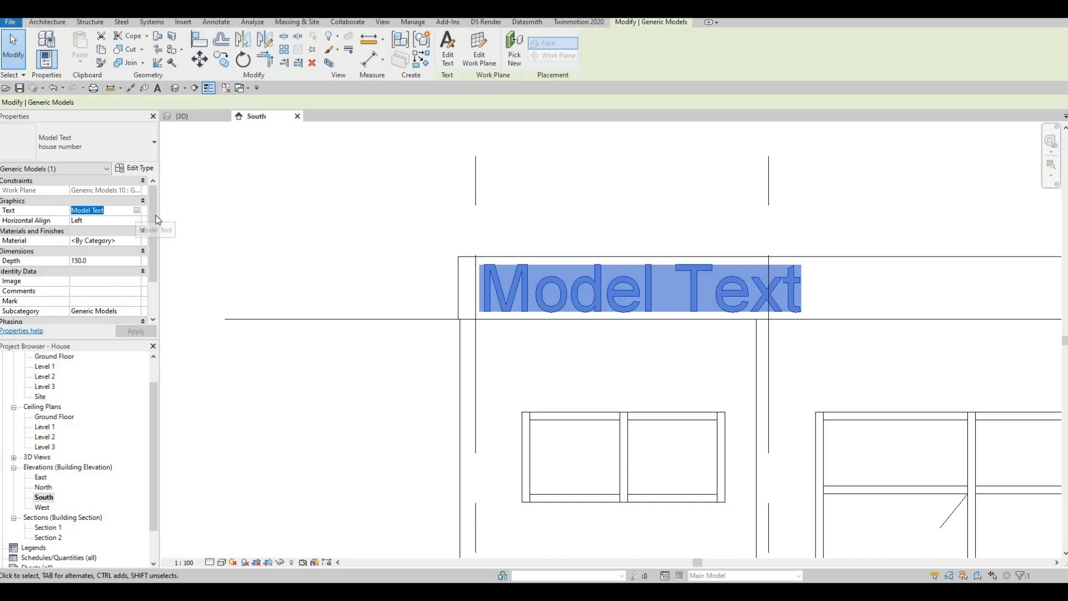
left_click(136, 211)
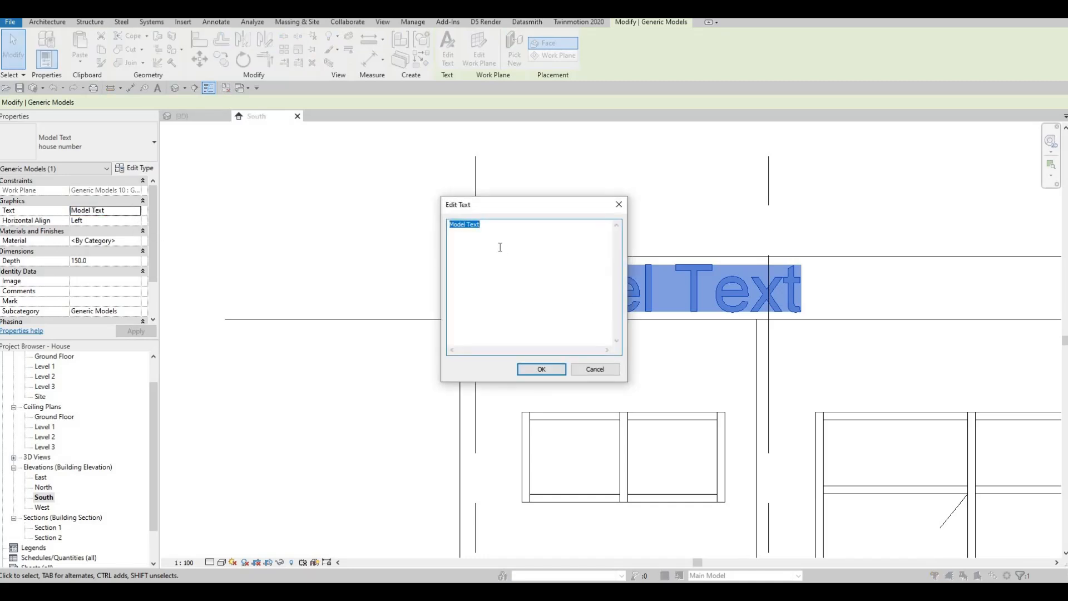
type("60")
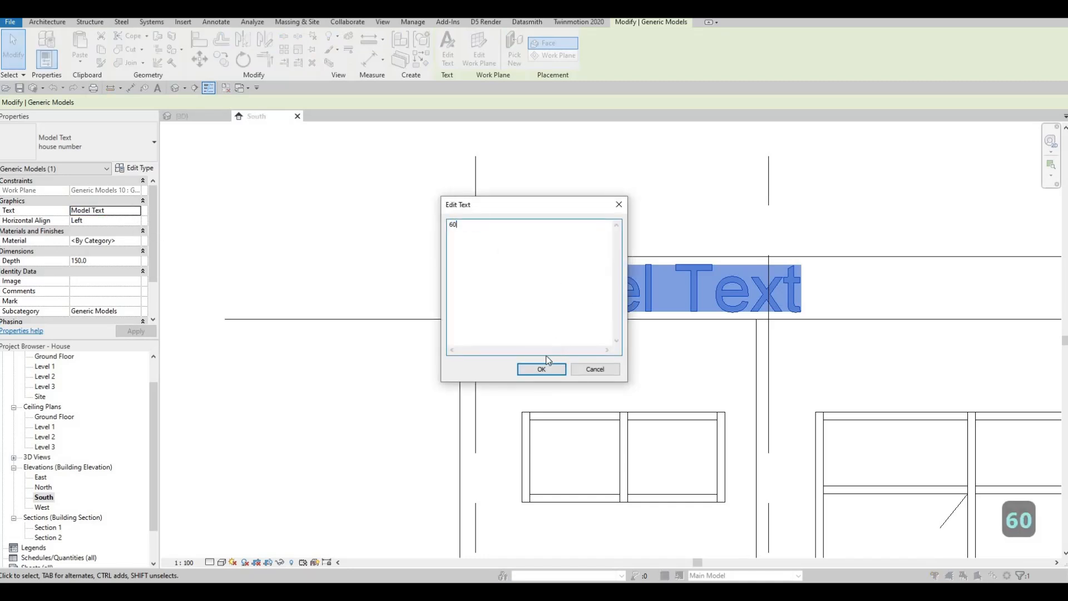
left_click(537, 369)
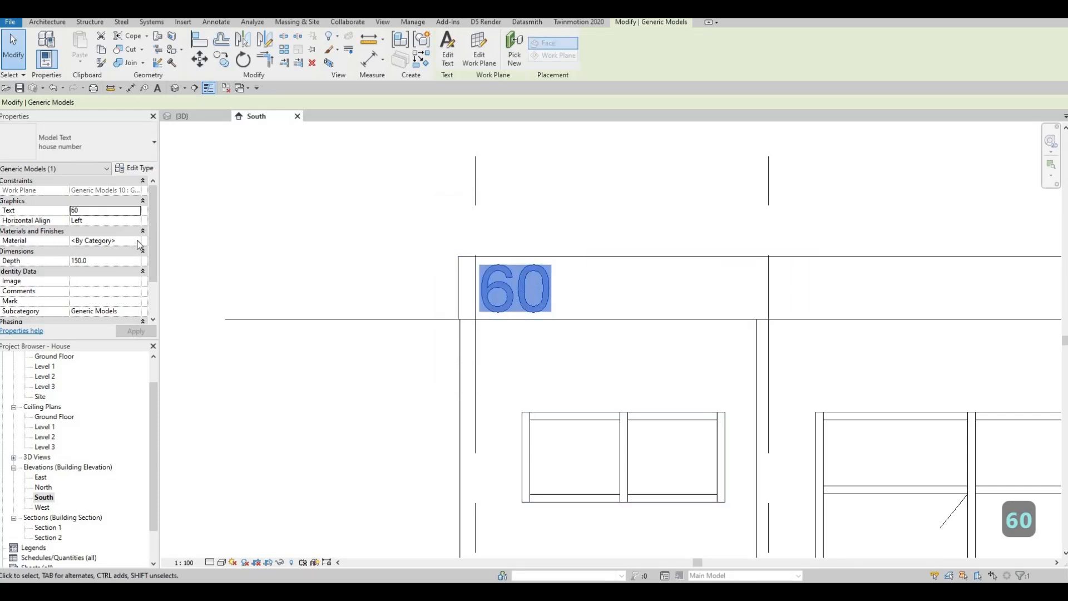
Assign the Aluminum 3003-H12 metal material to the house number text and set its depth to 30.
left_click(136, 242)
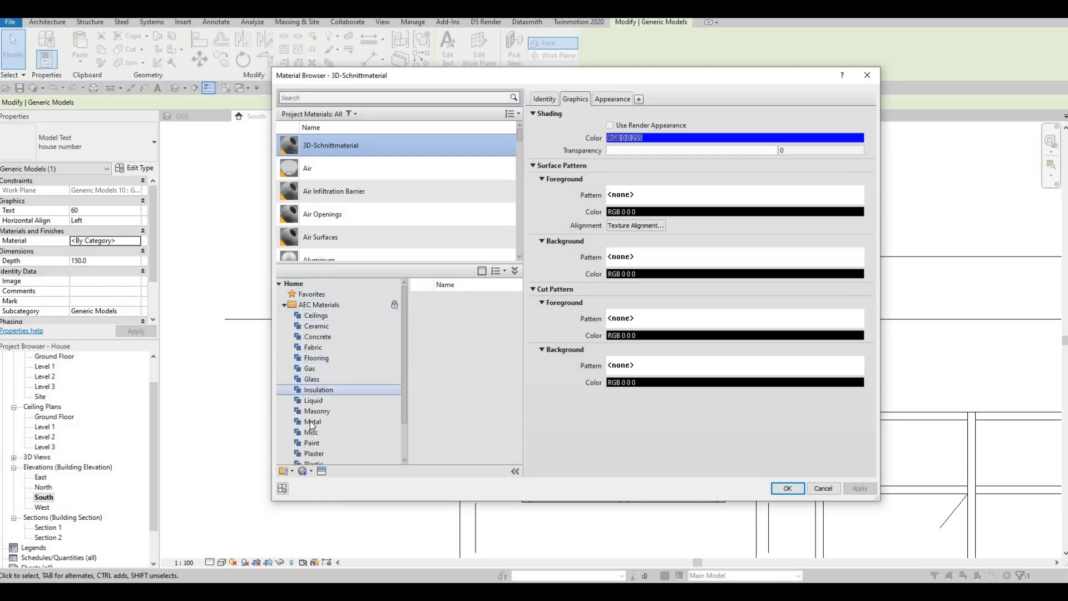
left_click(310, 421)
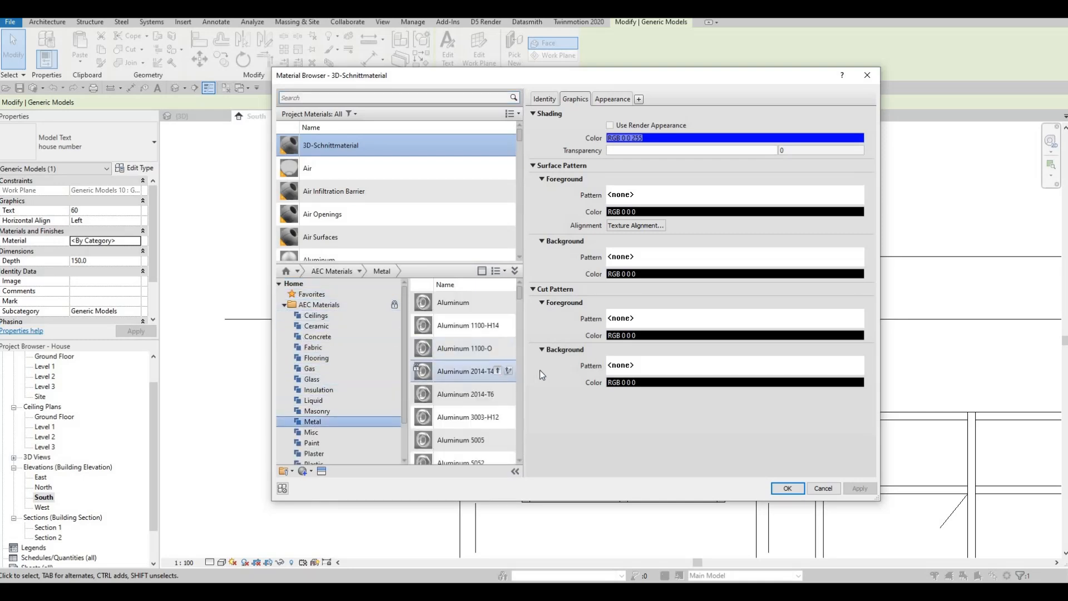
left_click(508, 371)
key("Escape")
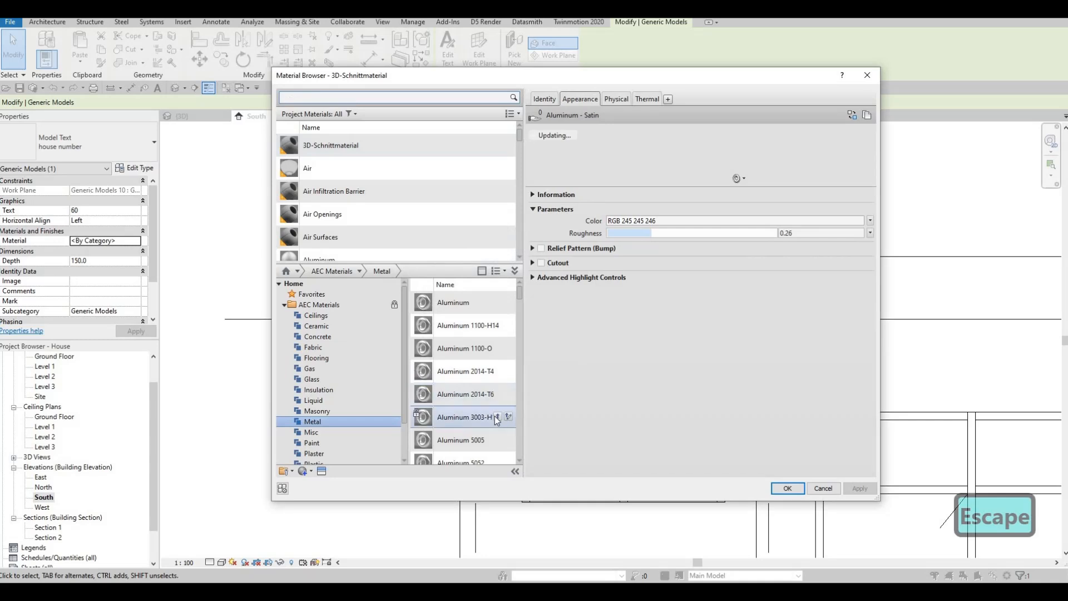
left_click(497, 417)
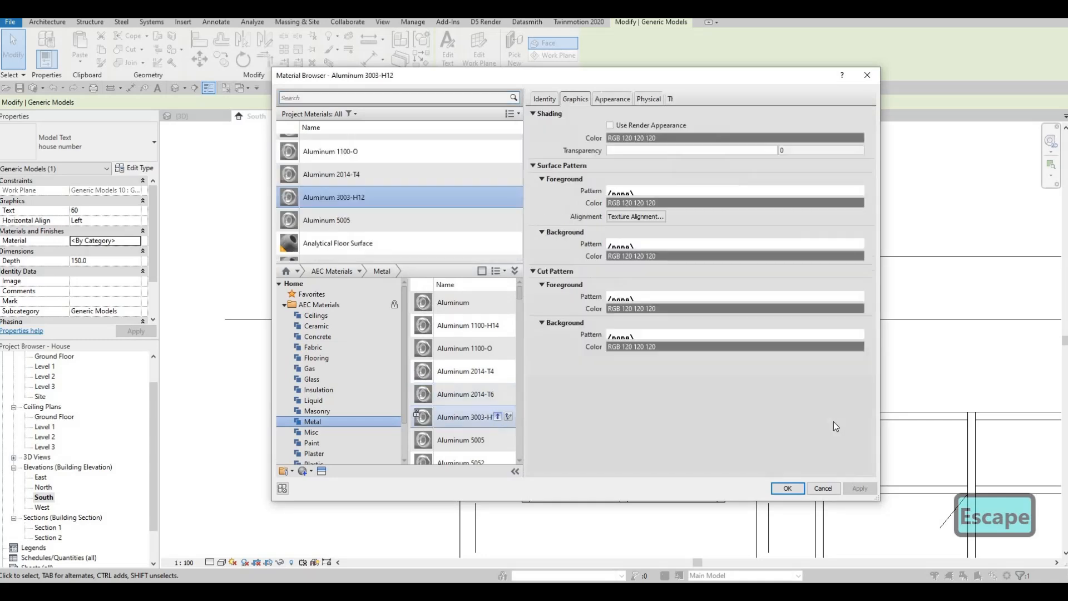
left_click(824, 488)
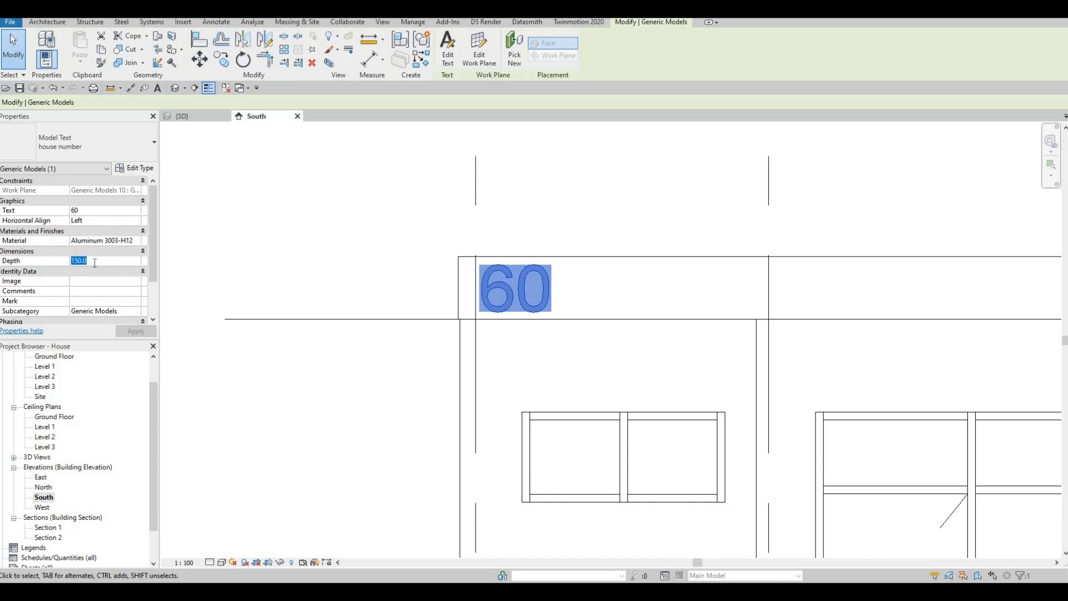
type("30")
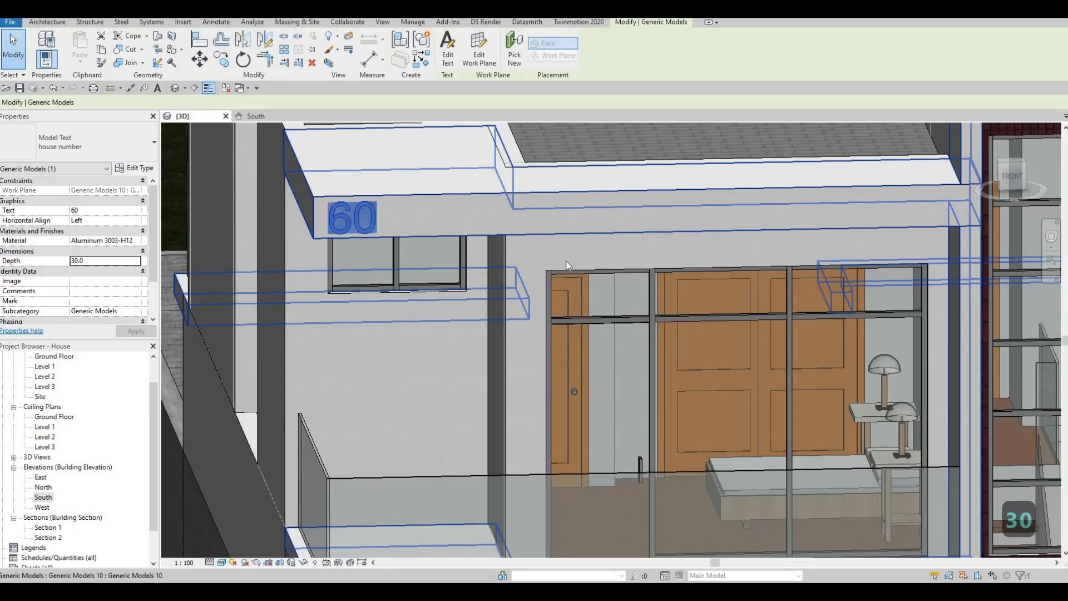
Examine the house number on the roof band's corner and the whole front facade in the 3D view.
middle_click_drag(567, 261, 773, 264, "shift")
middle_click_drag(365, 215, 342, 251, "shift")
key("Escape")
scroll(350, 211, "up", 3)
middle_click_drag(343, 194, 327, 203, "shift")
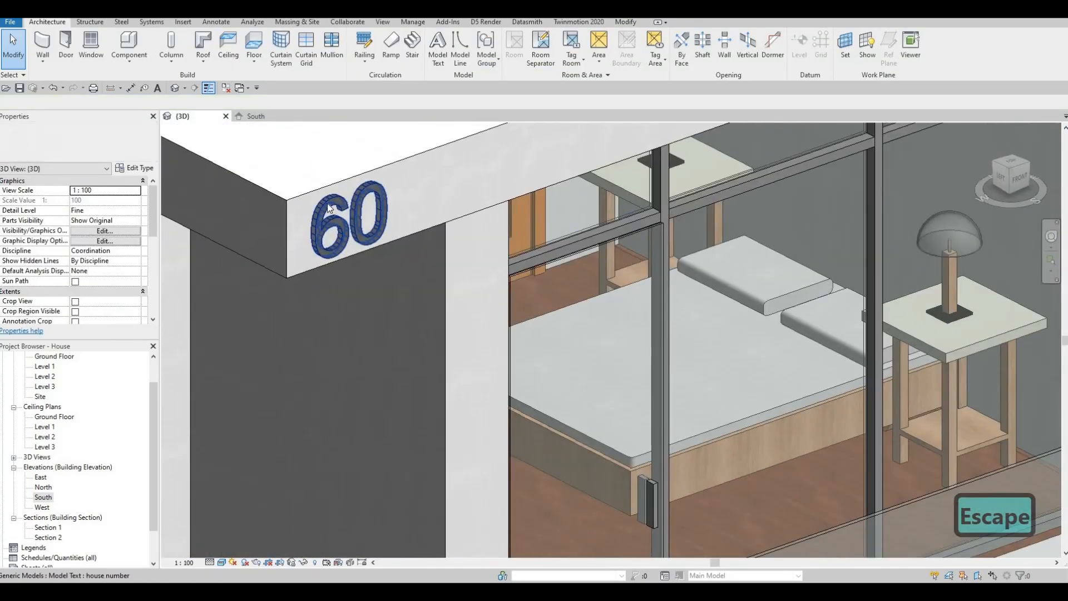
scroll(339, 214, "up", 3)
scroll(340, 214, "down", 5)
scroll(525, 297, "down", 3)
key("Escape")
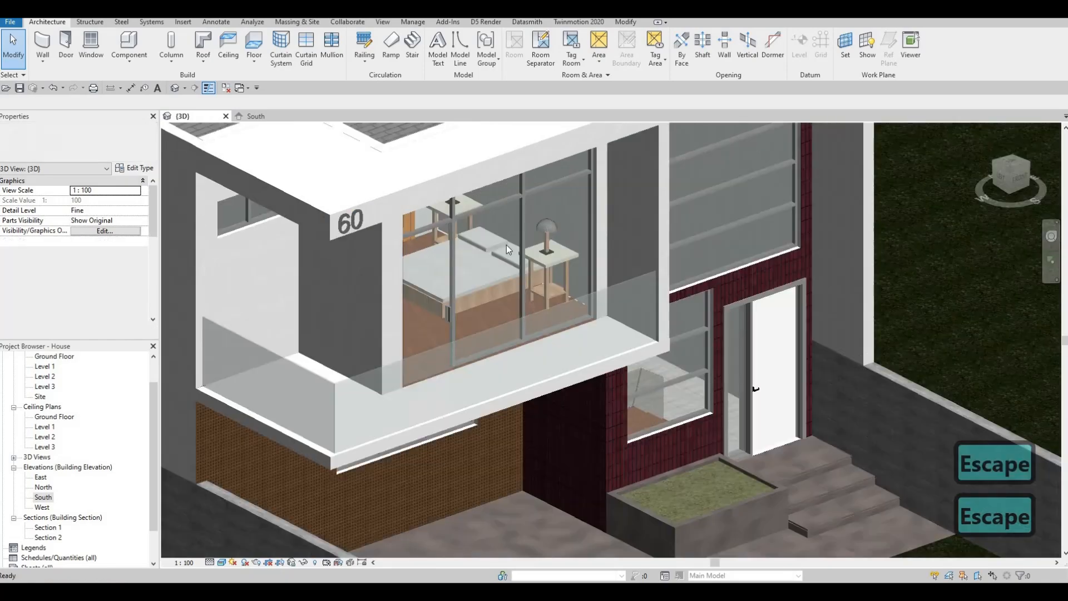
key("Escape")
scroll(494, 220, "down", 2)
middle_click_drag(509, 261, 424, 205)
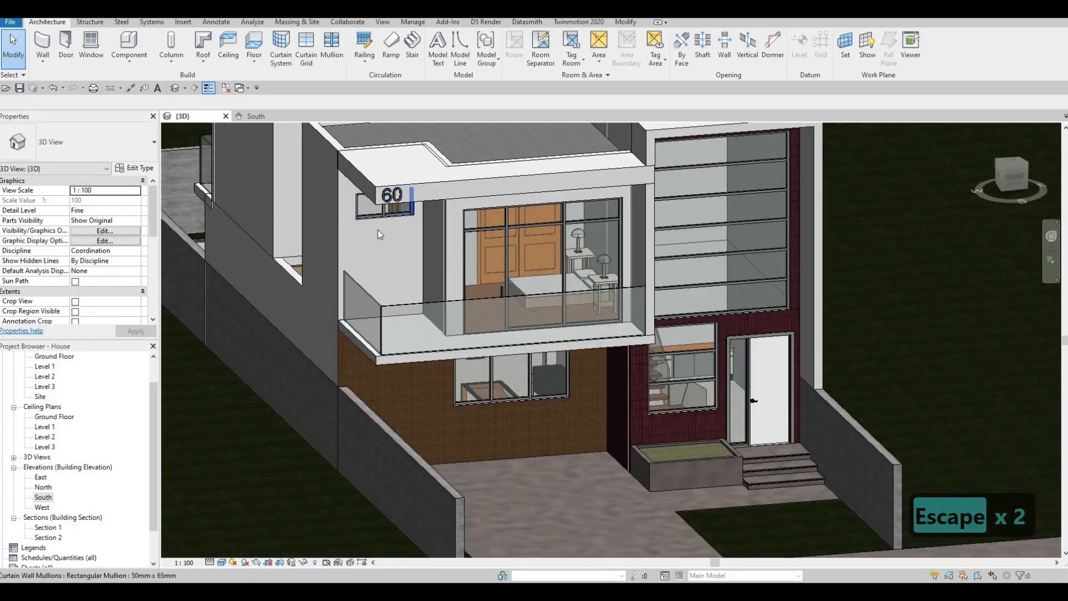
middle_click_drag(522, 255, 365, 227)
scroll(366, 226, "down", 1)
middle_click_drag(307, 307, 358, 331)
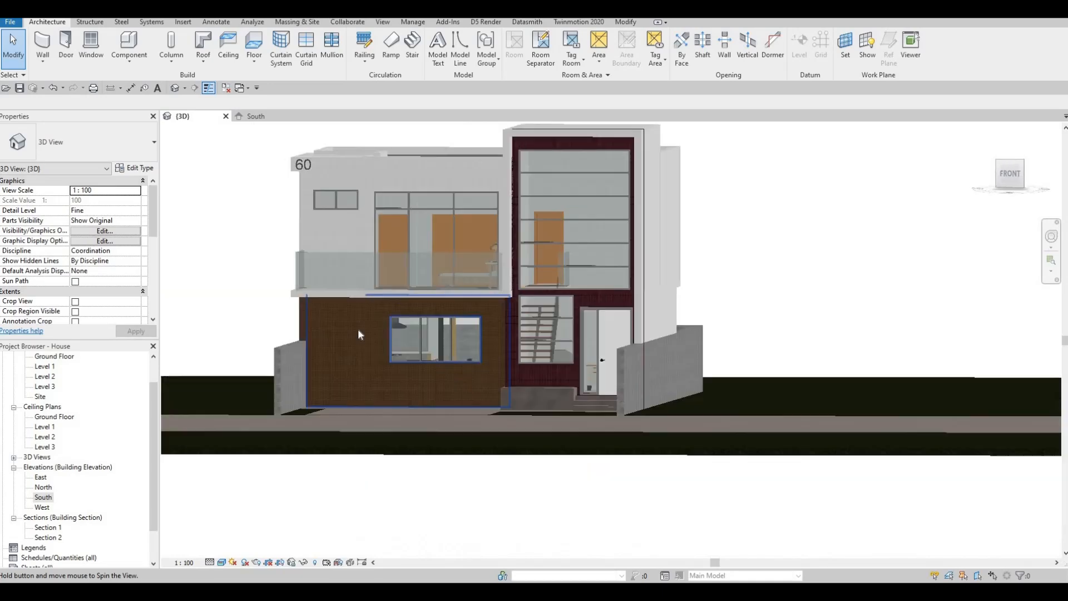
Examine the underside of the balcony slab above the brown wall and identify the elements meeting there.
scroll(367, 335, "up", 3)
middle_click_drag(472, 321, 768, 285, "shift")
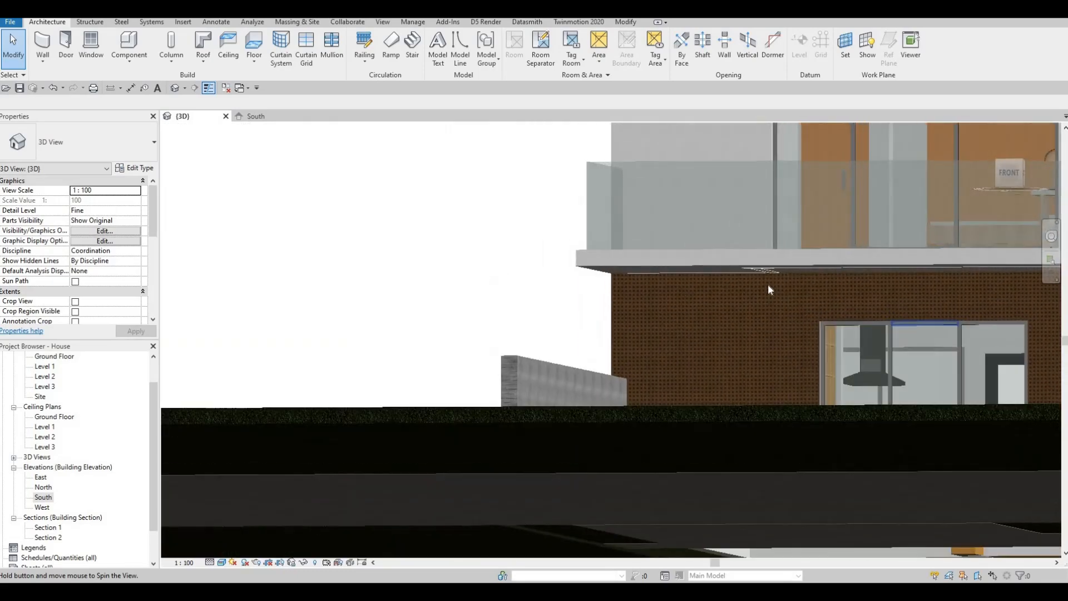
scroll(717, 268, "up", 2)
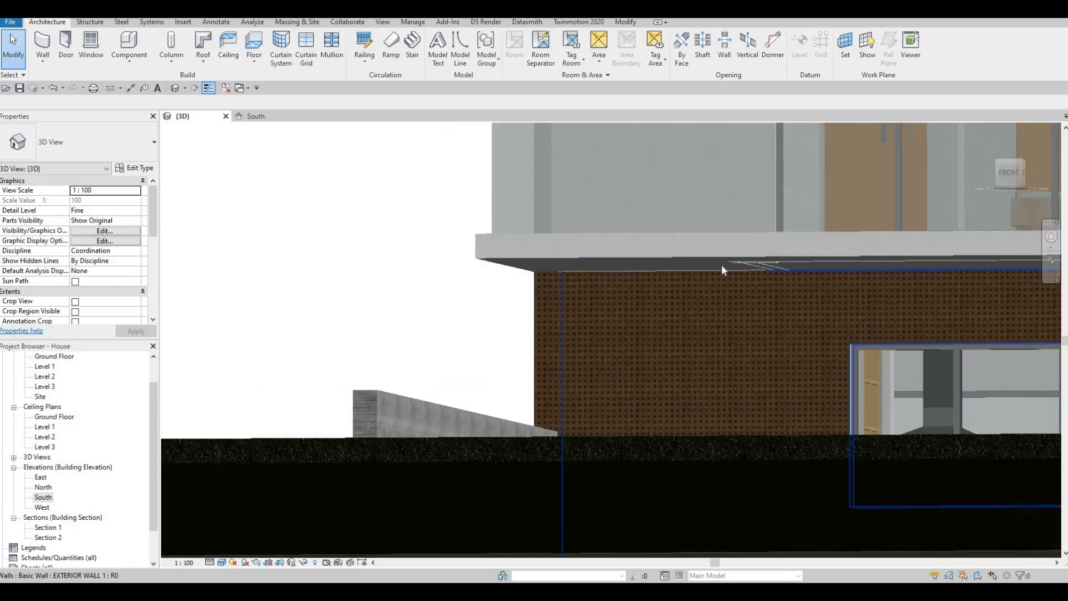
scroll(537, 196, "up", 4)
left_click(537, 196)
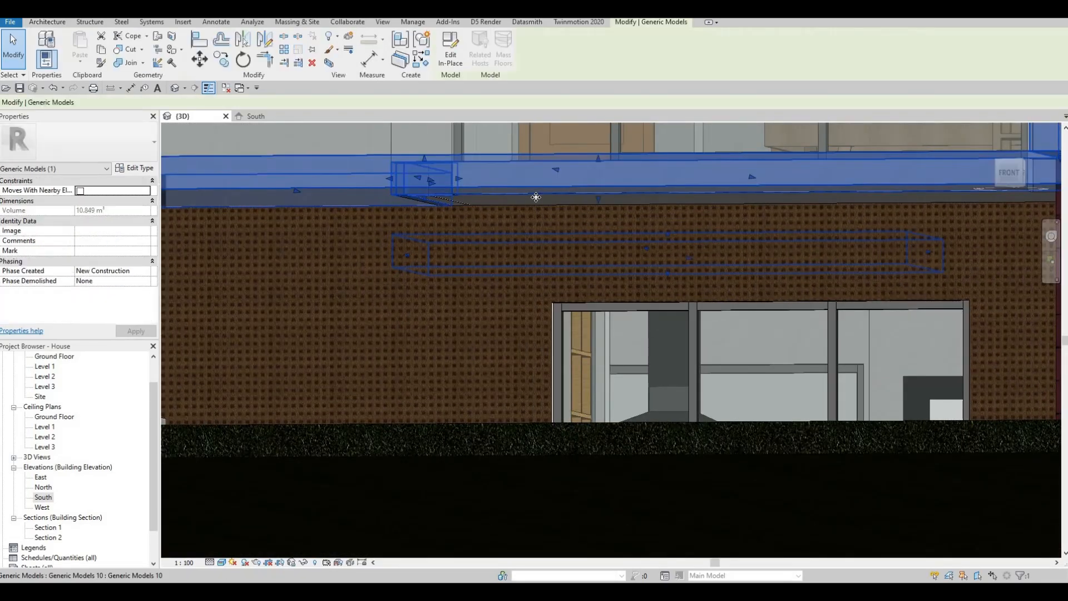
mouse_move(547, 195)
middle_mouse_down("shift")
mouse_move(553, 210)
mouse_move(522, 200)
mouse_move(532, 190)
mouse_move(545, 211)
middle_mouse_up("shift")
scroll(534, 203, "up", 2)
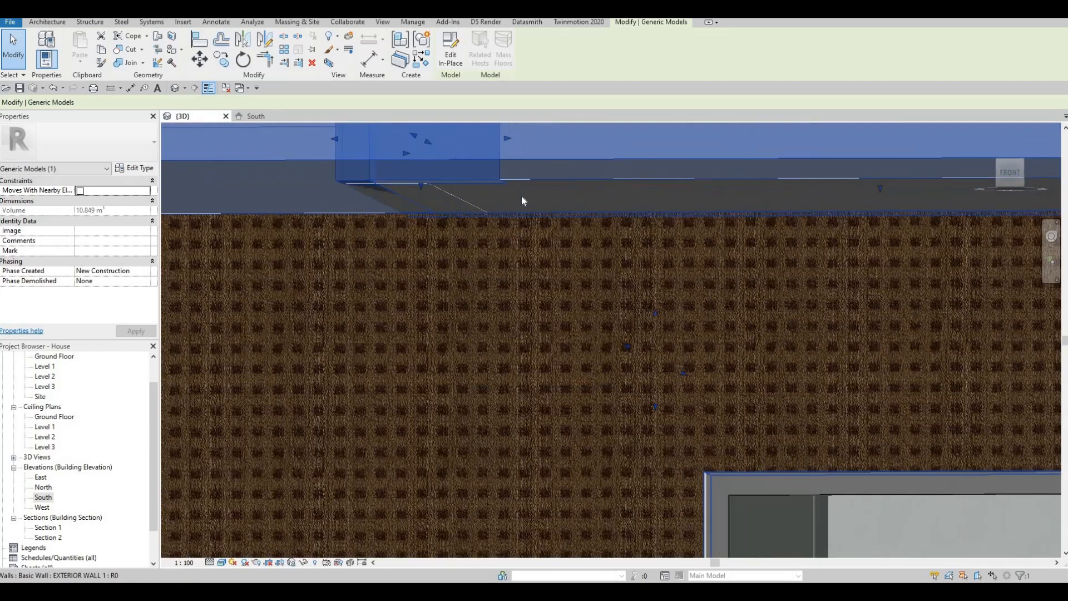
key("Escape")
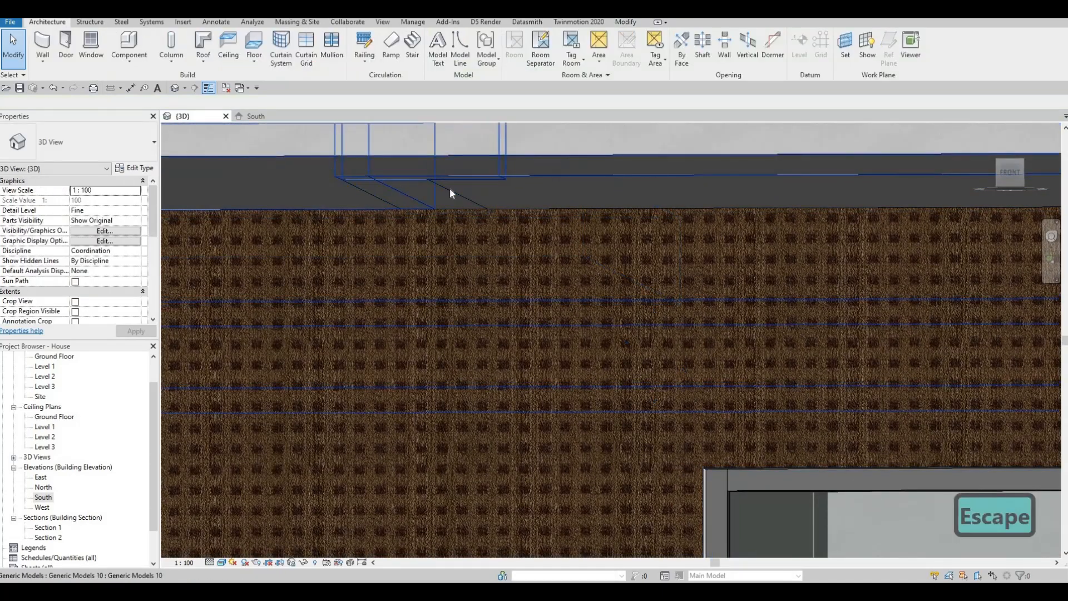
left_click(493, 187)
left_click(462, 195)
key("Escape")
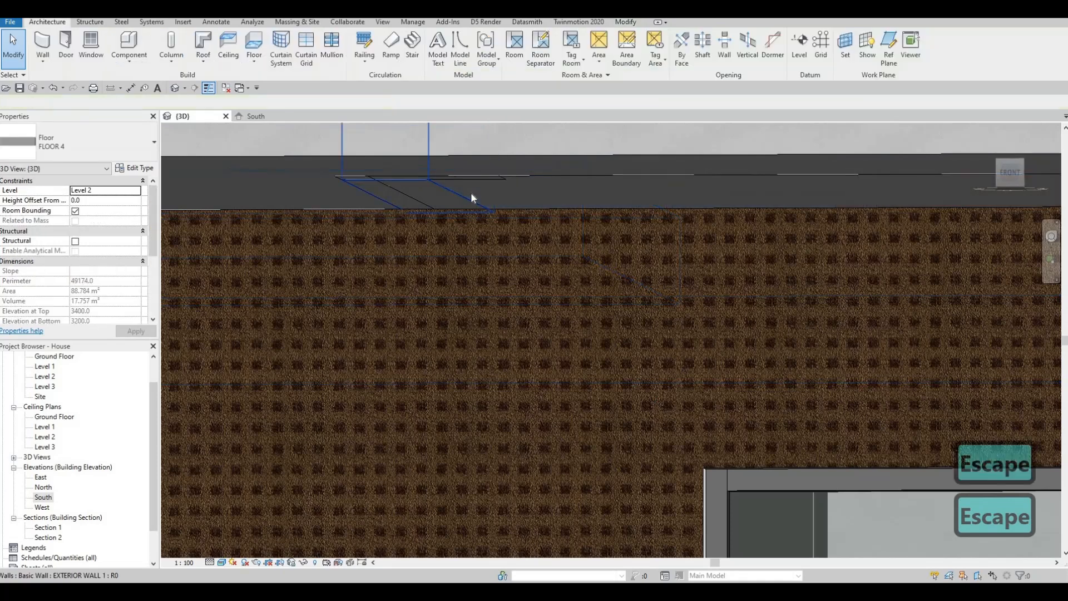
left_click(470, 192)
key("Escape")
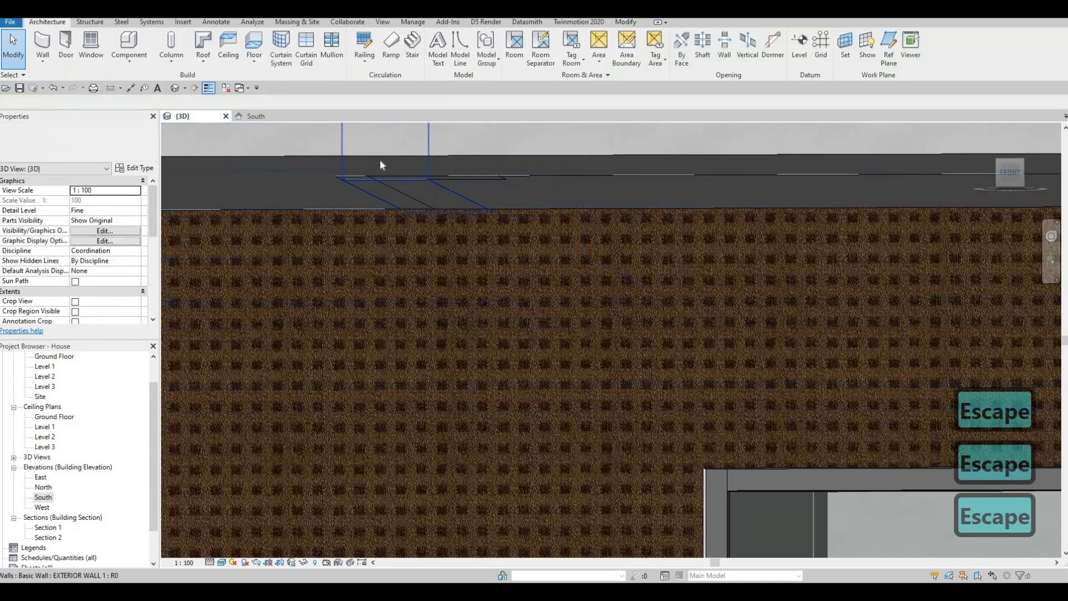
Open the generic model that forms the balcony's white band for in-place editing.
left_click(476, 163)
key("Escape")
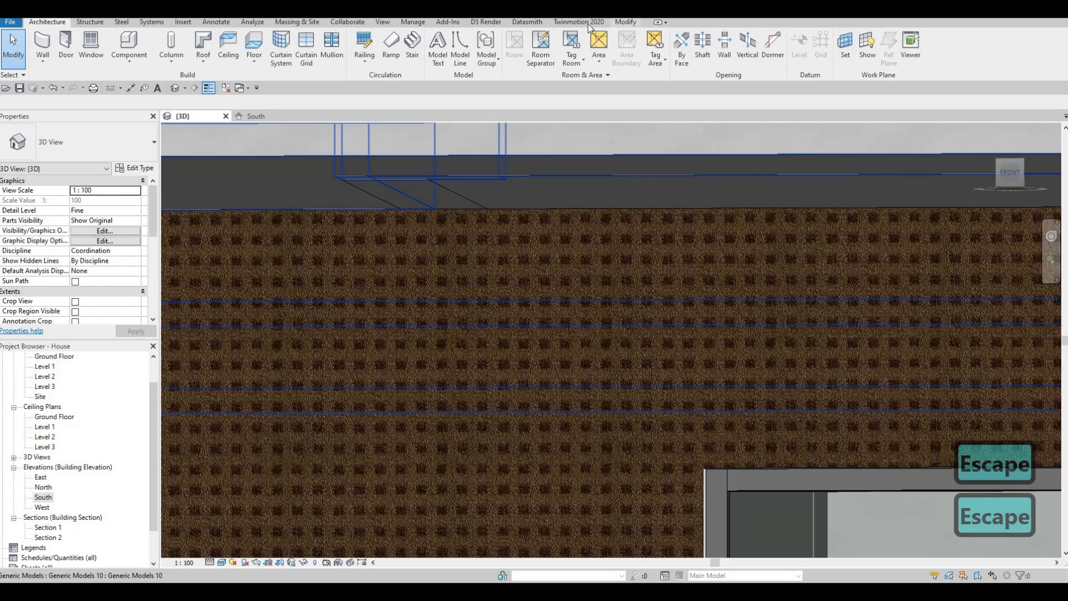
left_click(459, 152)
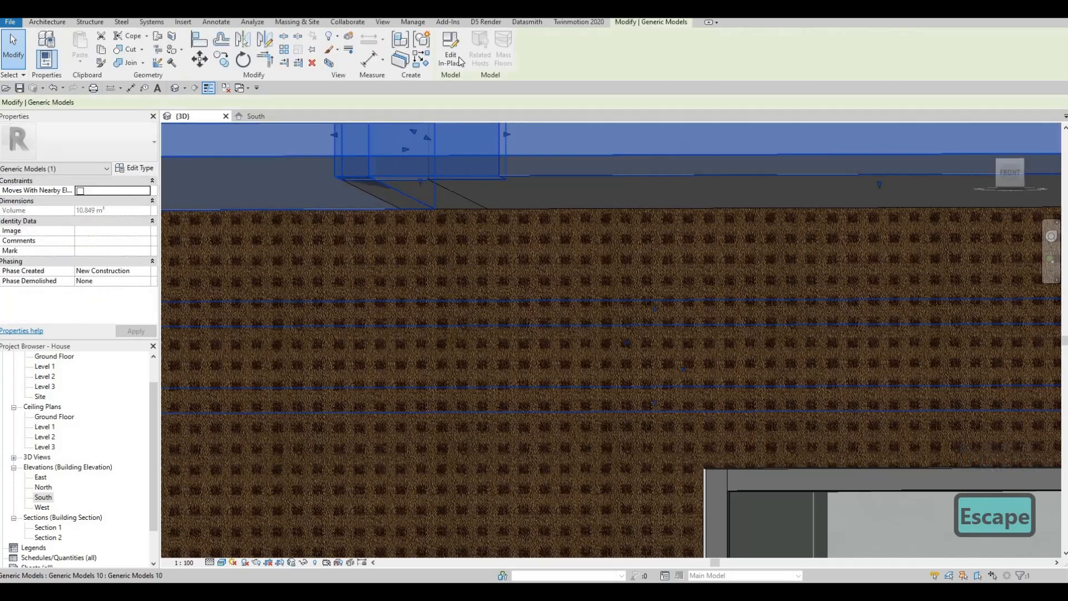
left_click(459, 61)
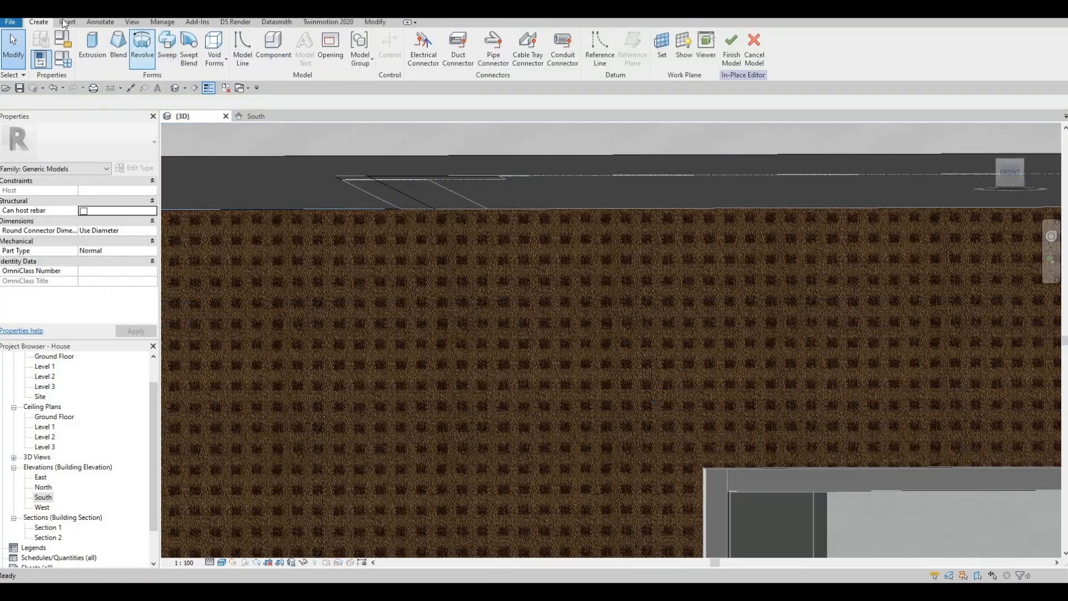
Paint the underside of the balcony band's extrusion with Bronze and finish the in-place model.
left_click(375, 23)
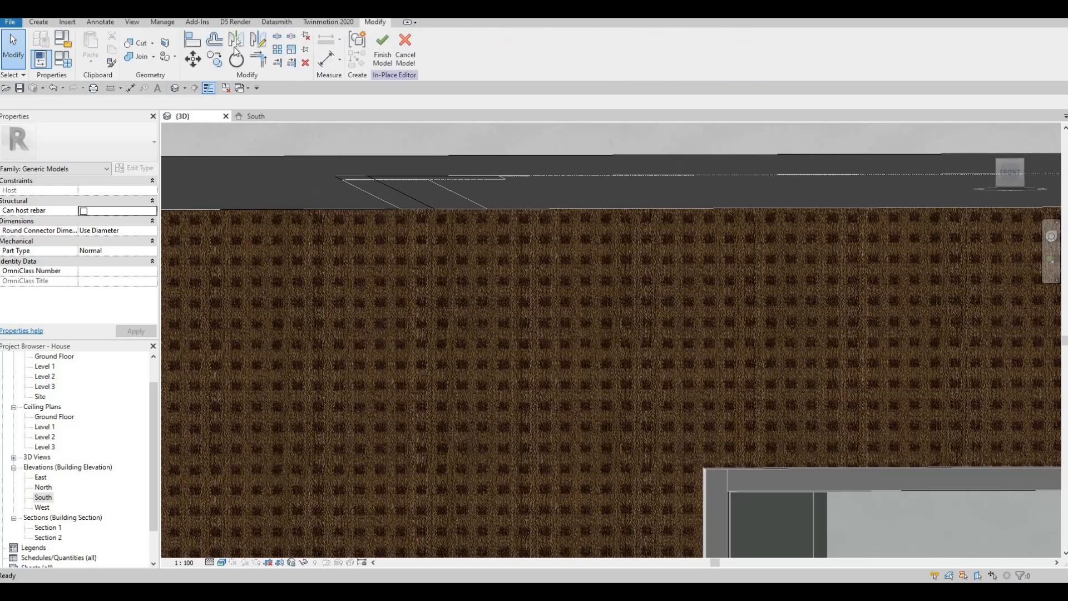
left_click(168, 57)
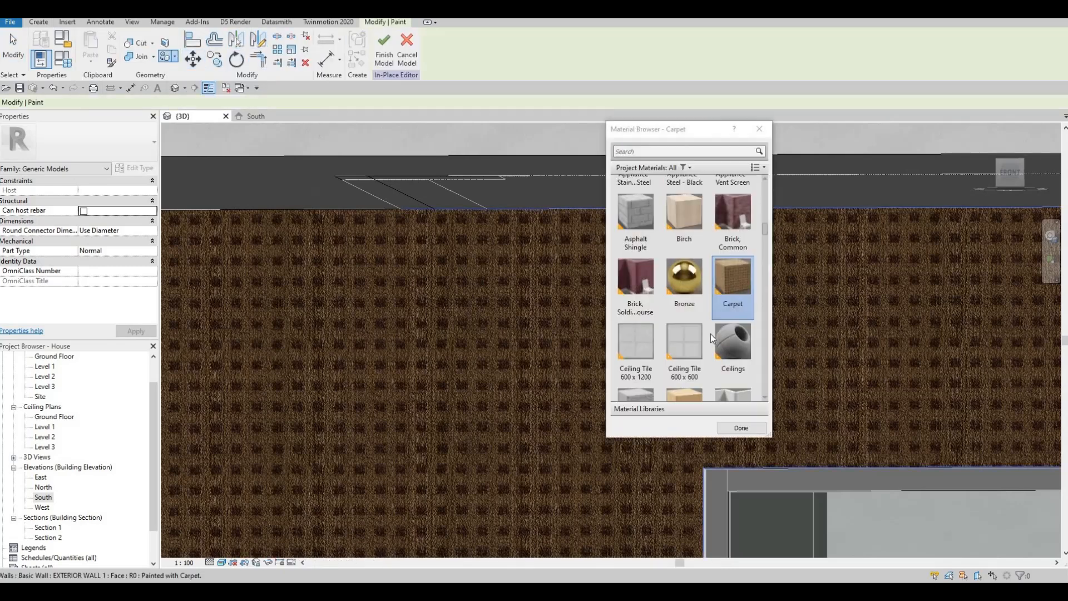
left_click(691, 284)
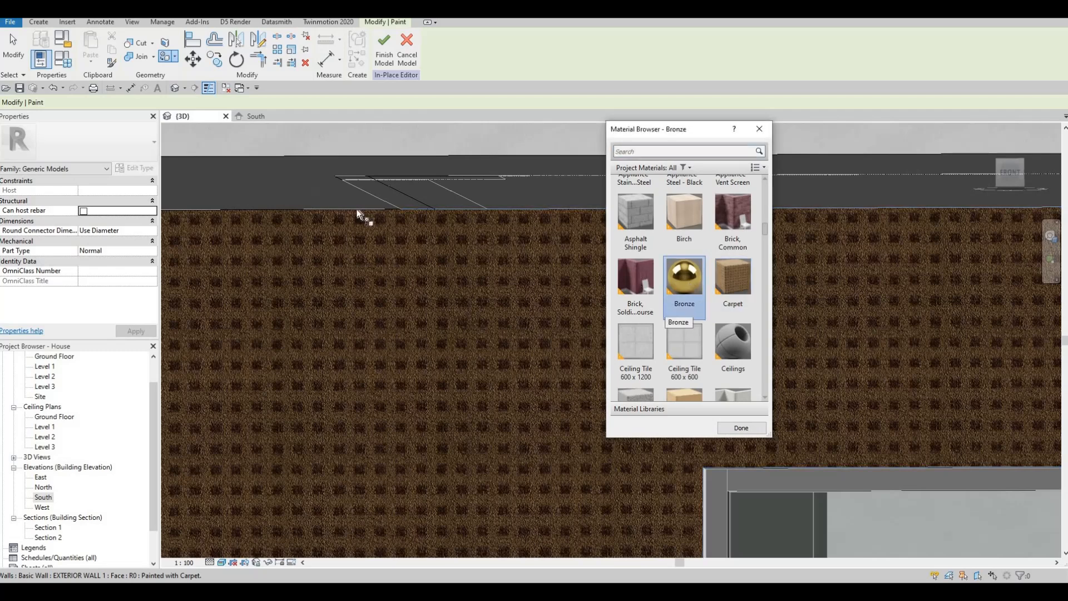
left_click(286, 171)
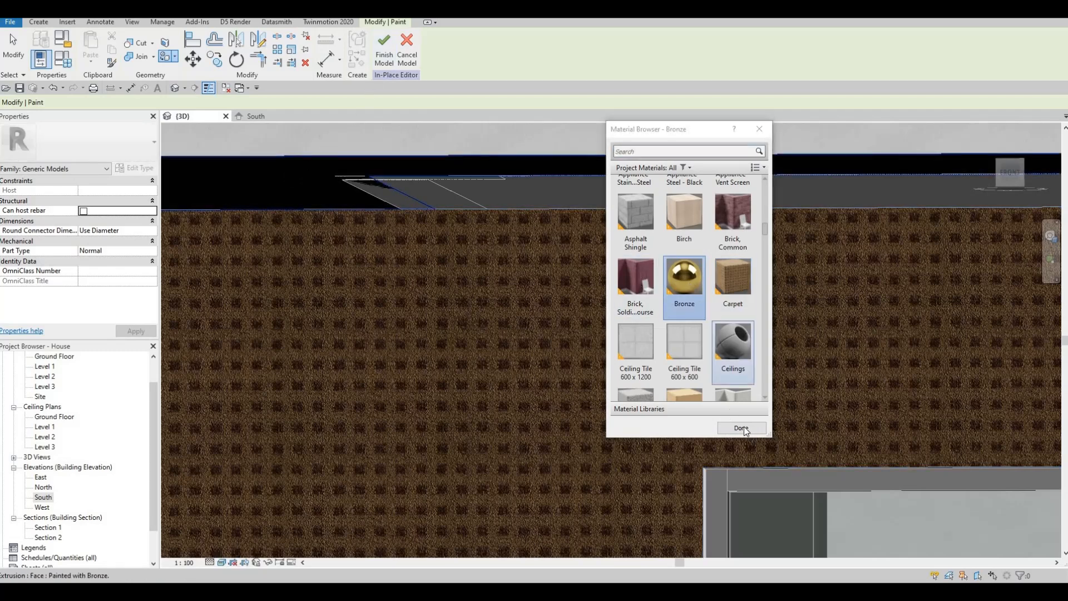
scroll(723, 389, "down", 1)
key("Escape")
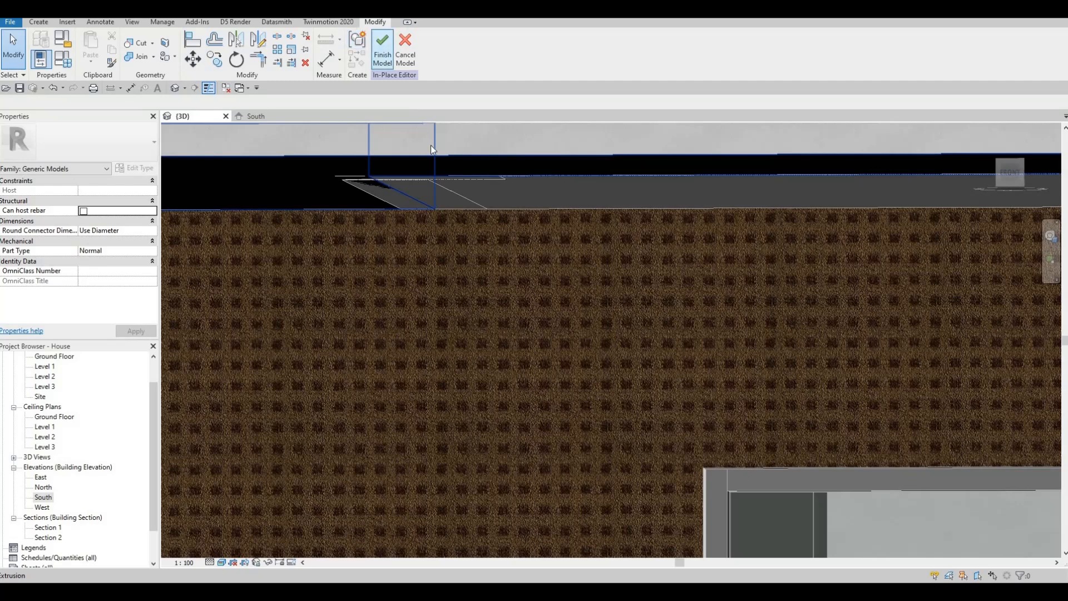
left_click(382, 49)
key("Escape")
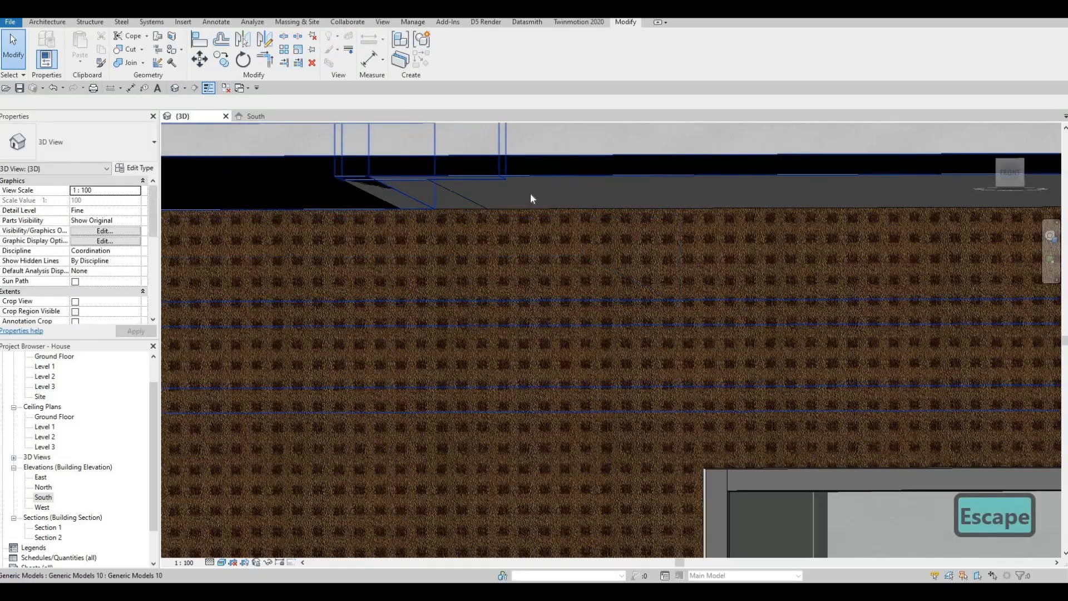
key("Escape")
key("Escape")
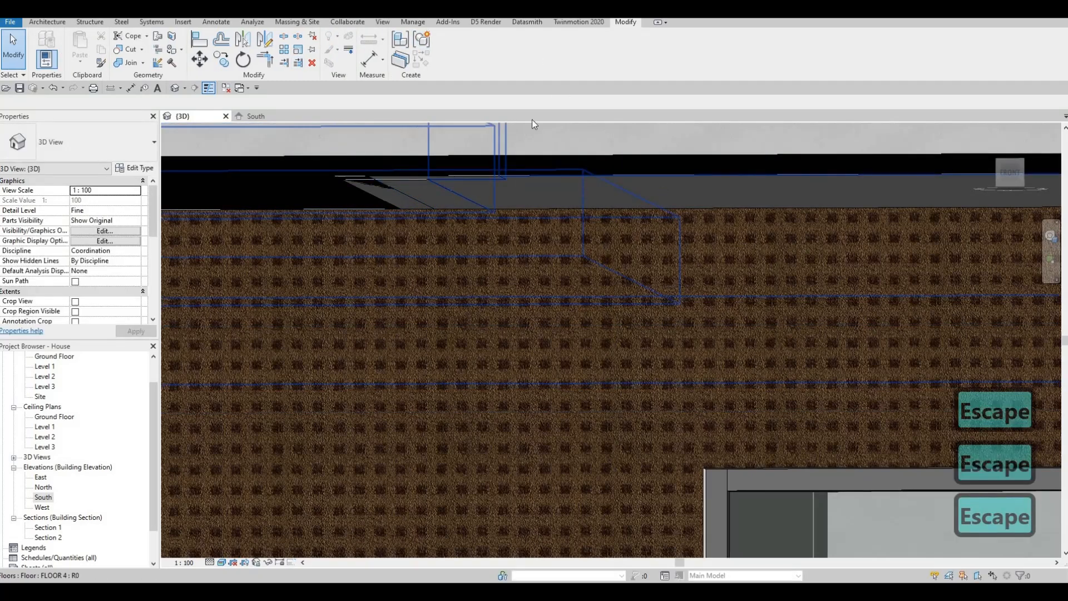
Paint the remaining floor slab and wall undersides above the brown wall with Bronze.
left_click(657, 196)
key("Escape")
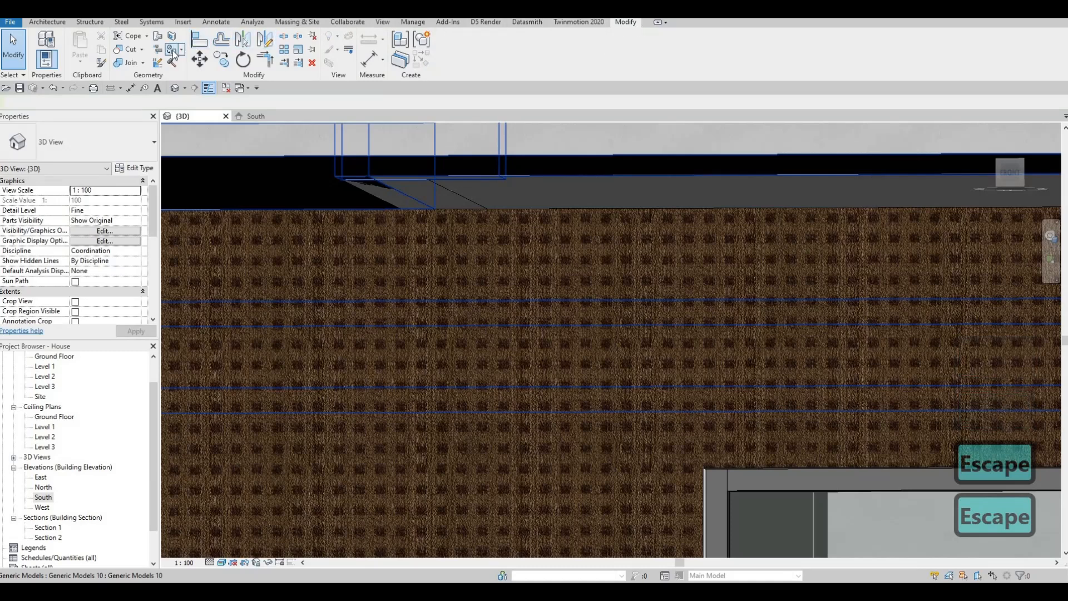
key("p")
key("t")
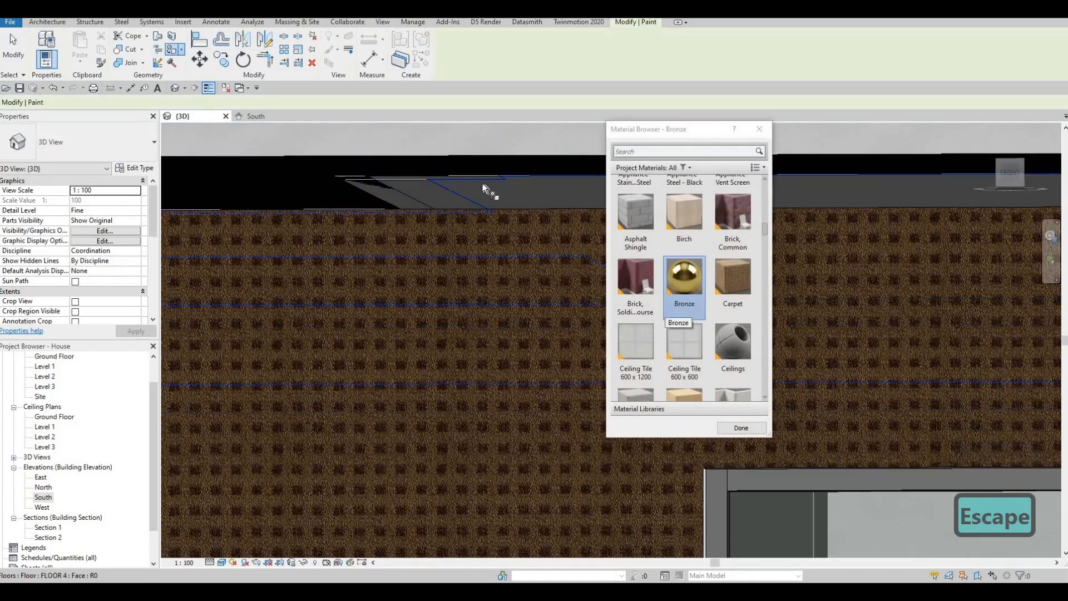
left_click(430, 192)
scroll(397, 178, "up", 3)
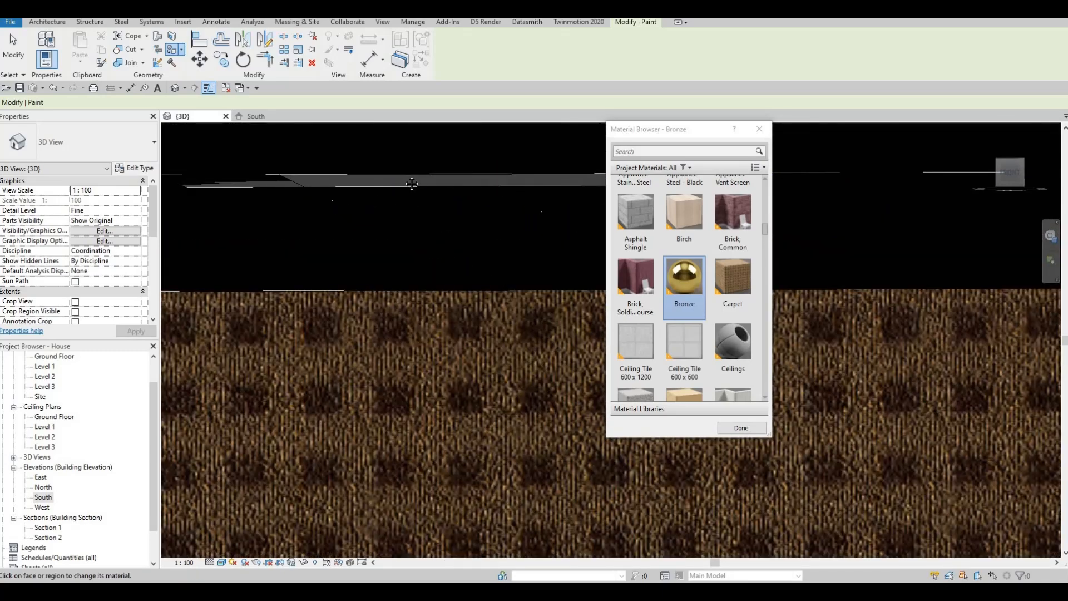
Examine the Bronze underside of the balcony up close and from several angles for unpainted areas.
mouse_move(426, 541)
middle_mouse_down()
mouse_move(565, 446)
mouse_move(493, 341)
mouse_move(399, 362)
middle_mouse_up()
scroll(393, 311, "down", 6)
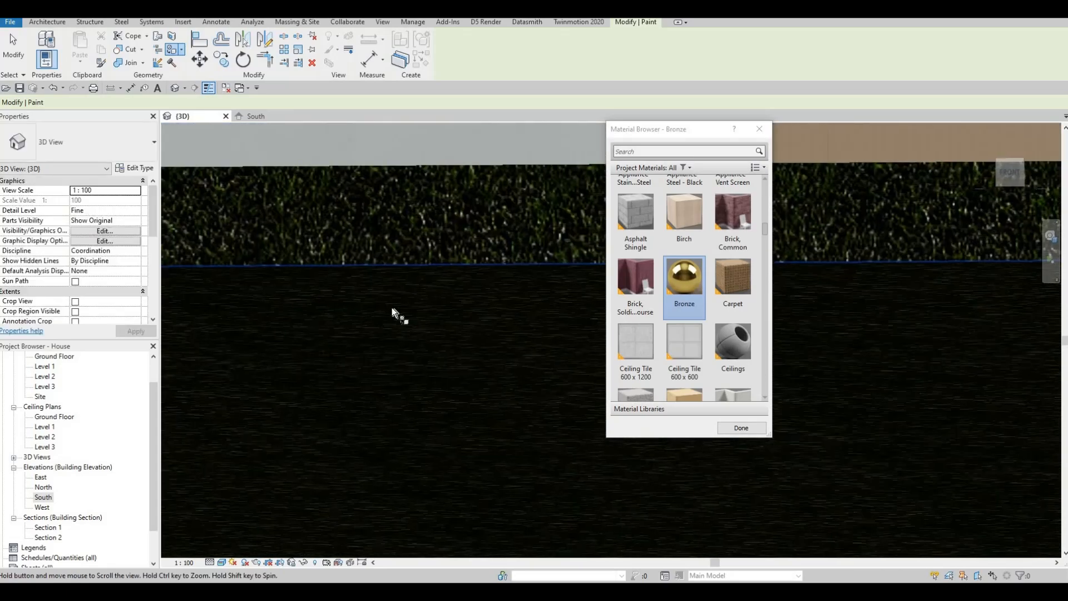
scroll(372, 273, "down", 4)
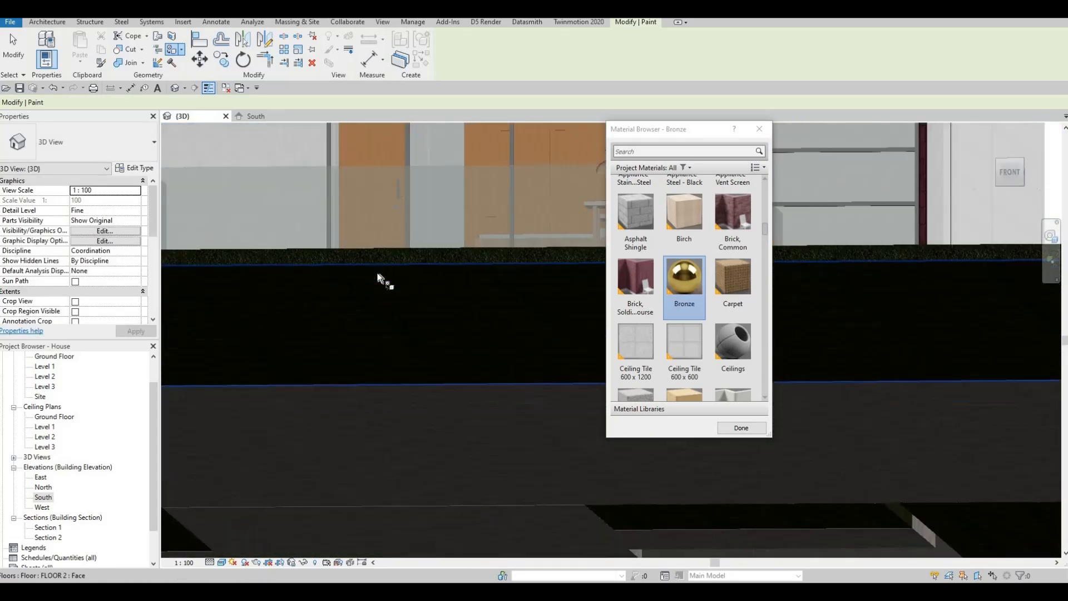
scroll(352, 356, "up", 6)
middle_click_drag(350, 351, 346, 368, "shift")
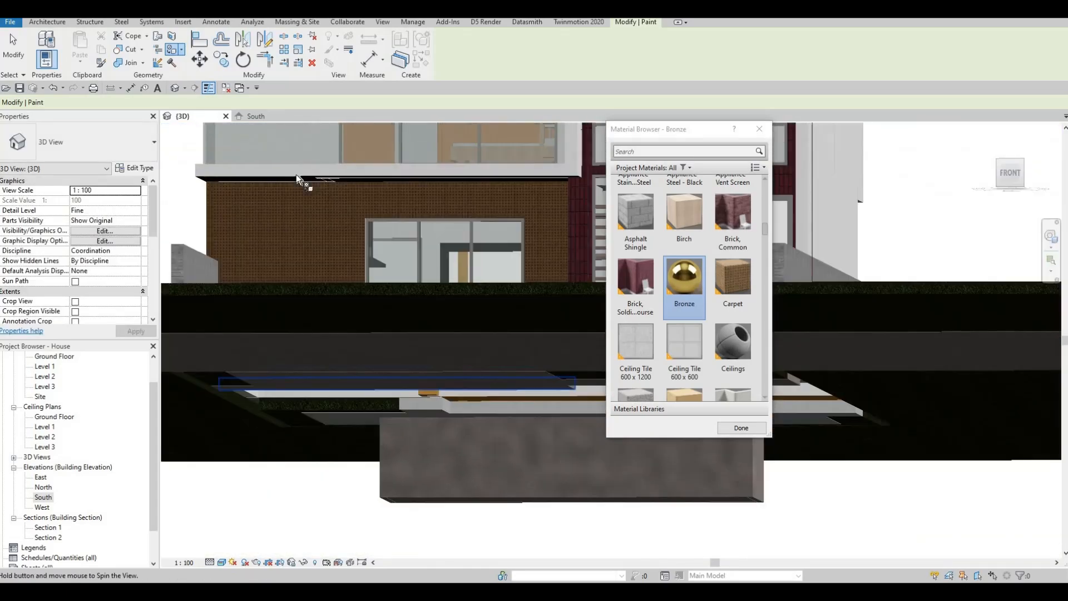
scroll(382, 173, "up", 6)
scroll(282, 151, "up", 4)
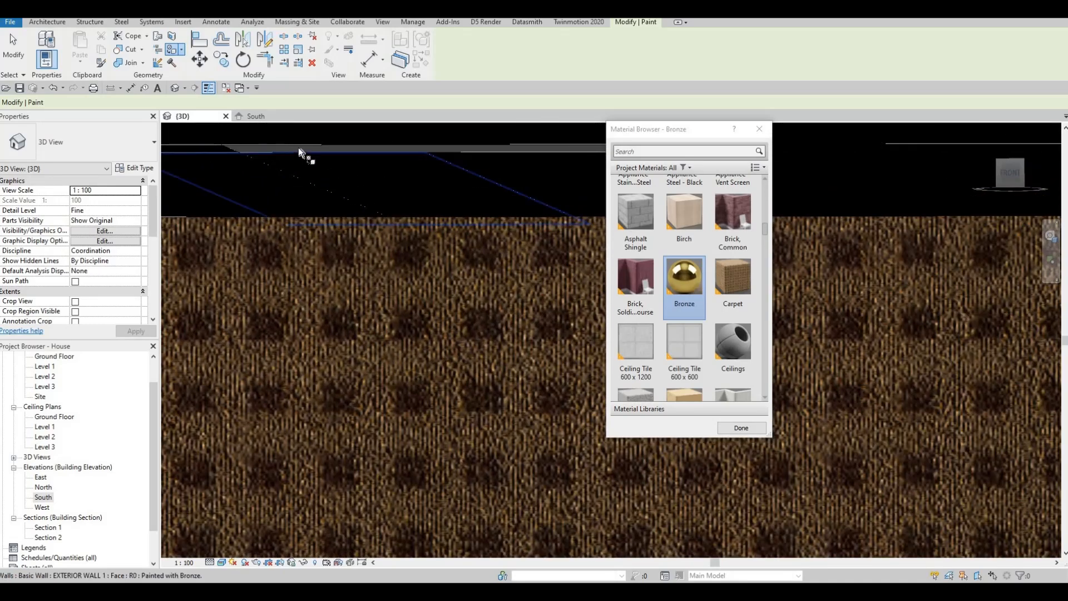
key("Tab")
key("Tab")
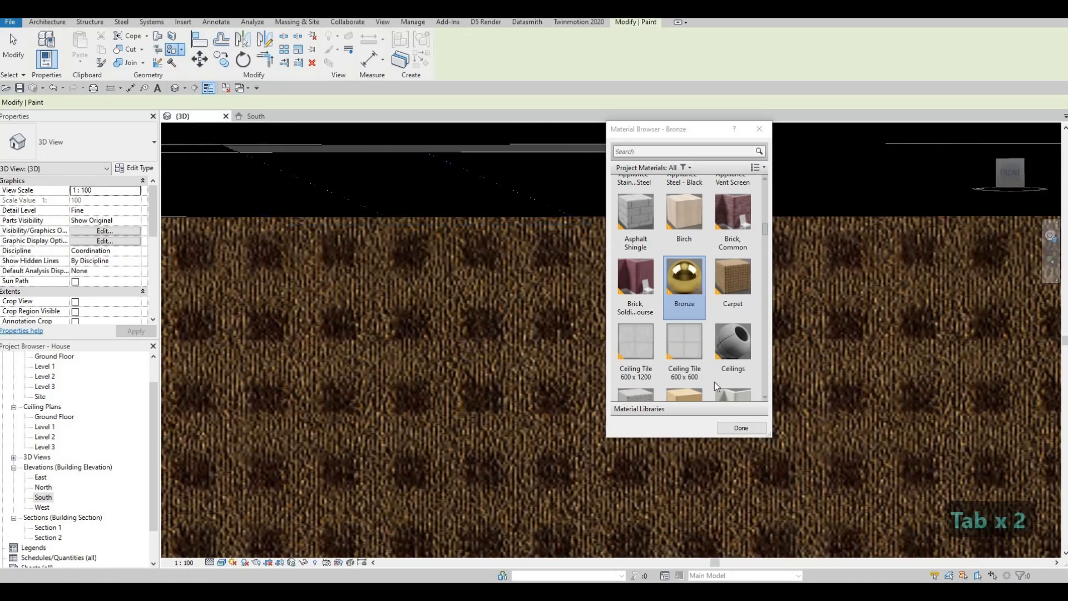
scroll(749, 423, "down", 1)
left_click(749, 424)
scroll(703, 243, "down", 4)
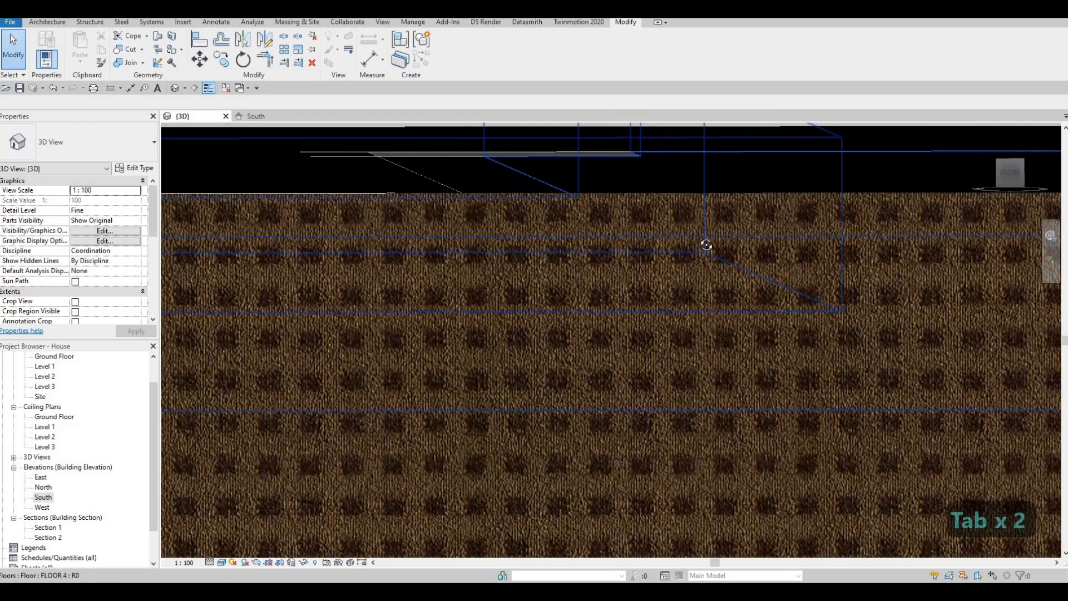
middle_click_drag(721, 282, 454, 116)
scroll(567, 260, "down", 5)
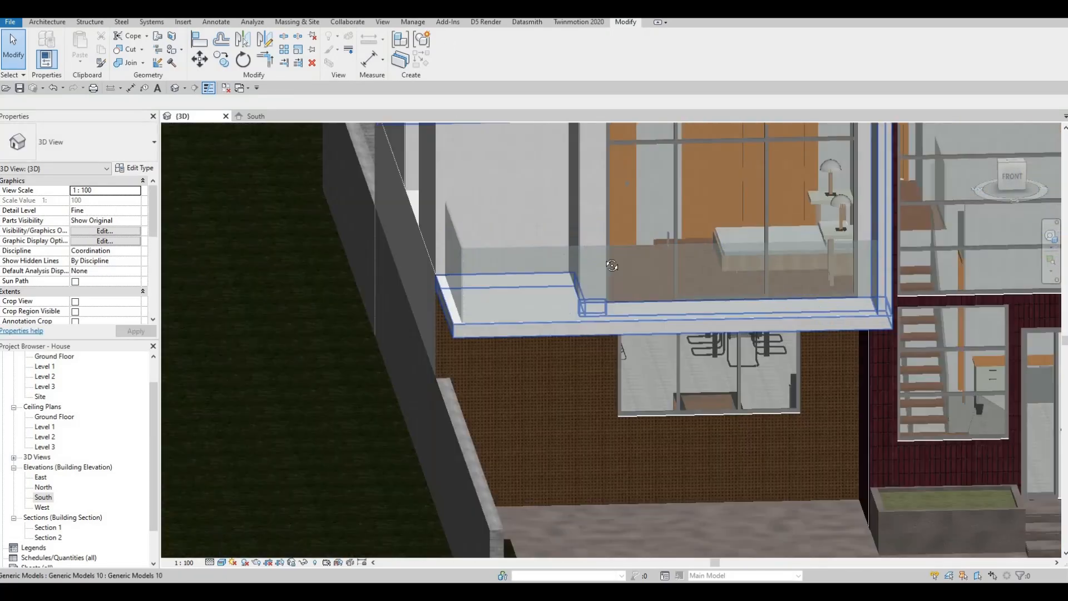
middle_click_drag(612, 266, 400, 166, "shift")
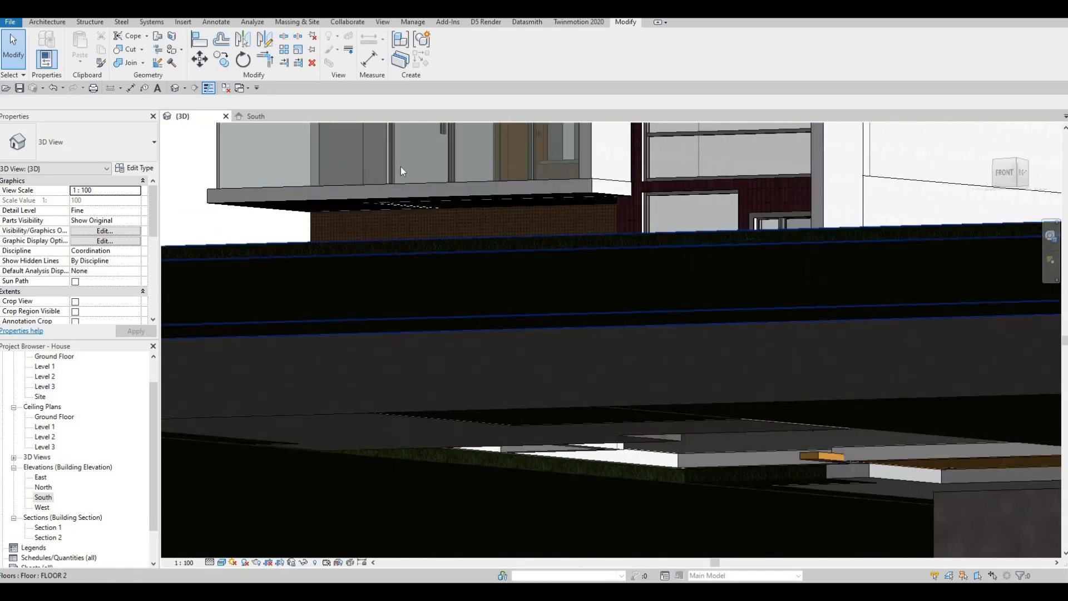
scroll(401, 166, "up", 6)
scroll(337, 166, "up", 2)
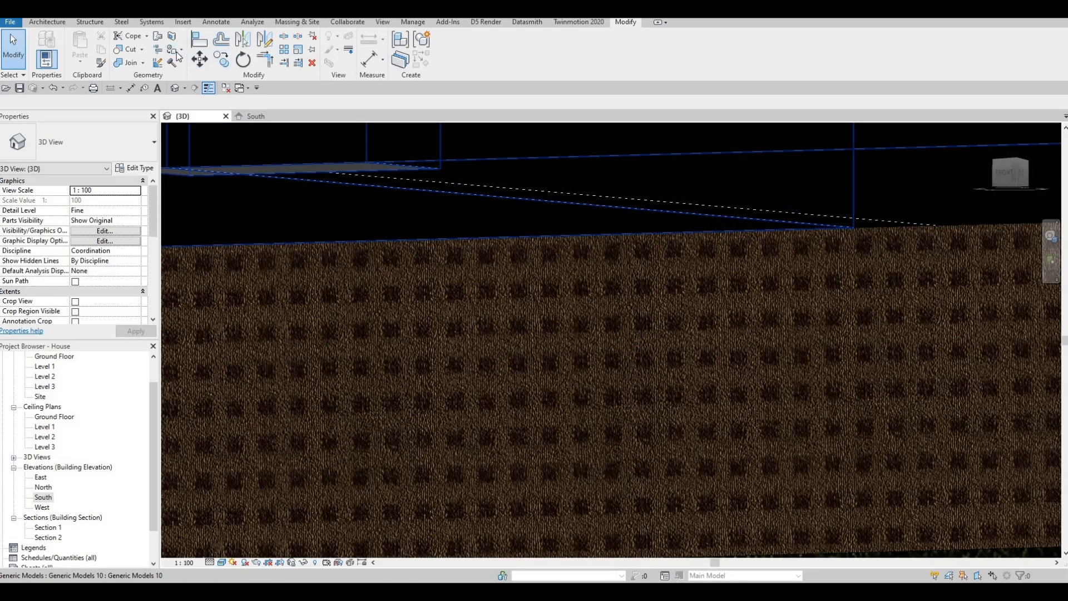
key("p")
key("t")
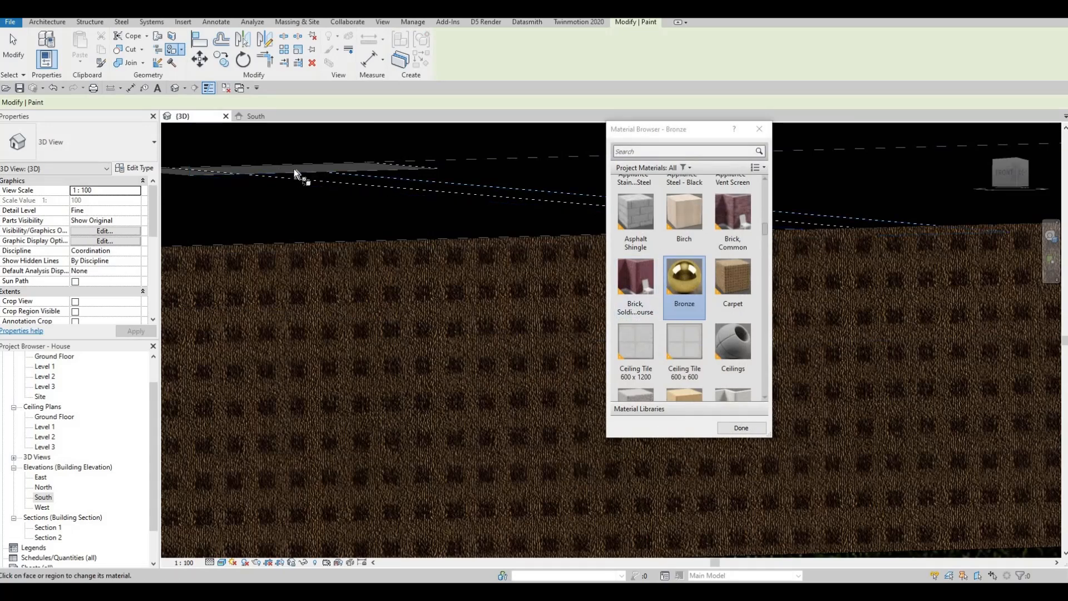
middle_click_drag(270, 167, 445, 220)
scroll(434, 220, "up", 2)
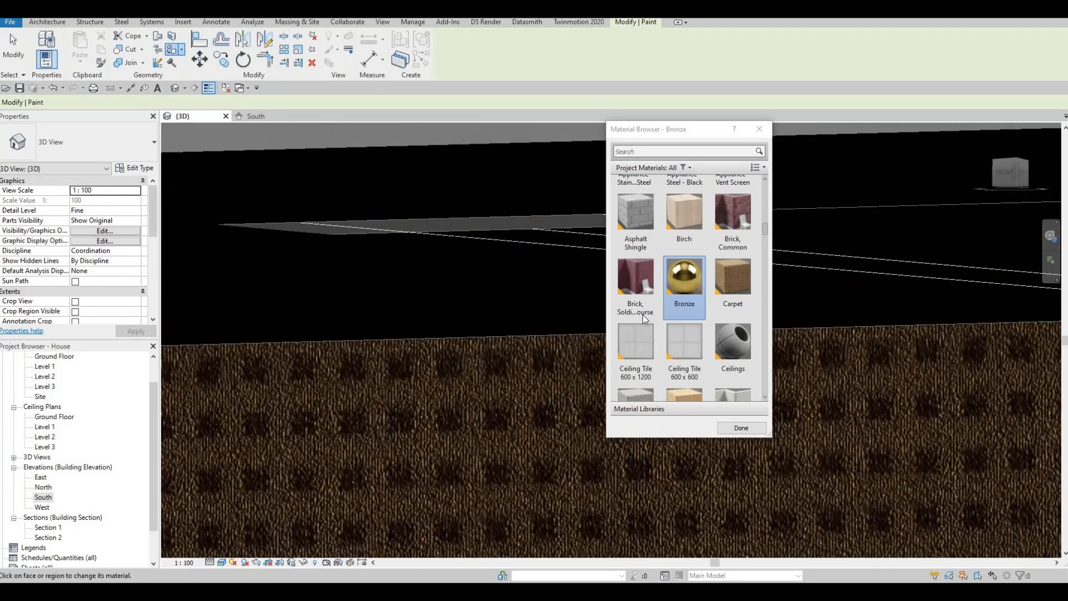
scroll(667, 378, "down", 1)
key("Escape")
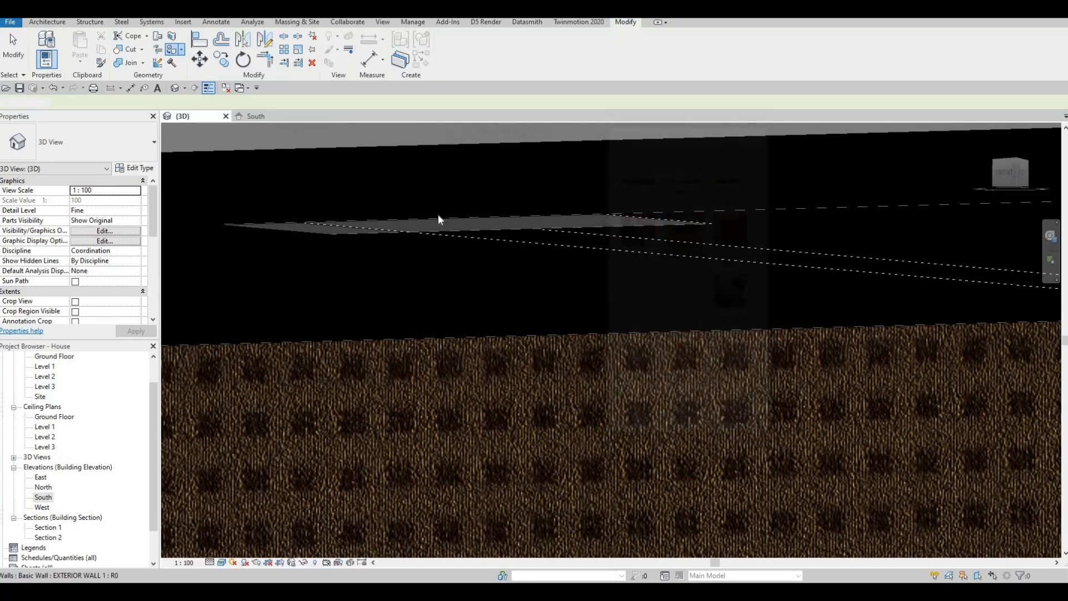
Identify the element beside the grey strip under the balcony and examine the whole front facade.
left_click(430, 214)
scroll(436, 222, "down", 2)
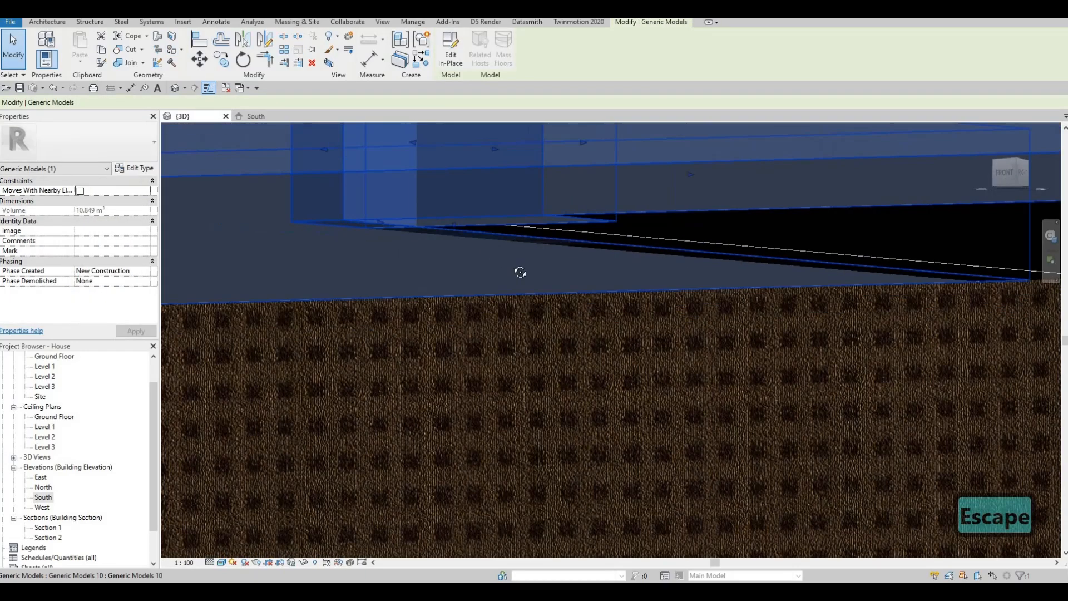
middle_click_drag(519, 271, 615, 305, "shift")
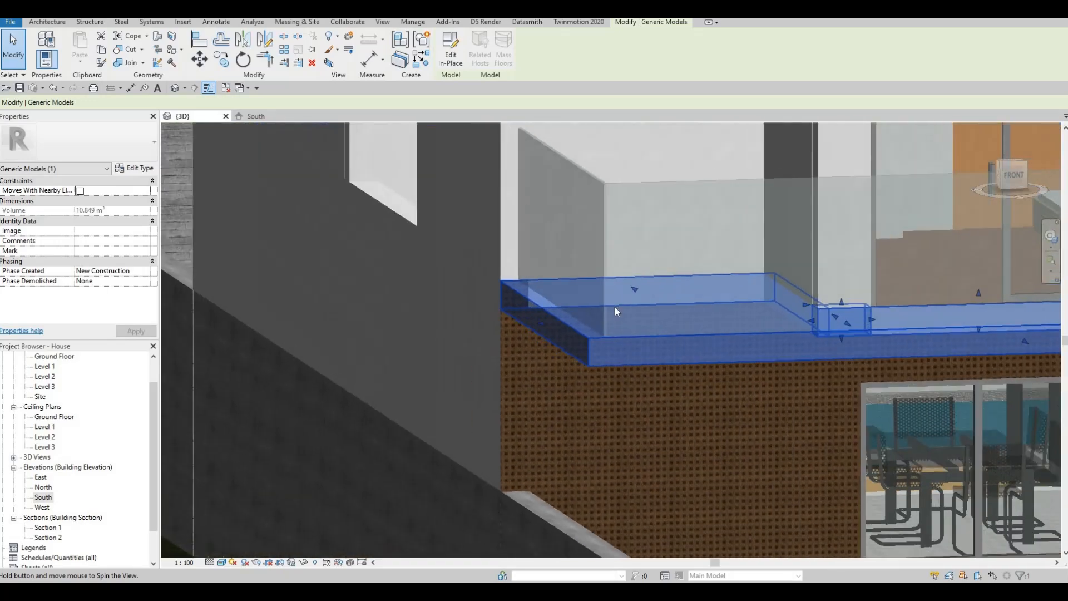
key("Escape")
key("Escape")
middle_click_drag(301, 233, 947, 331, "shift")
middle_click_drag(948, 330, 460, 335)
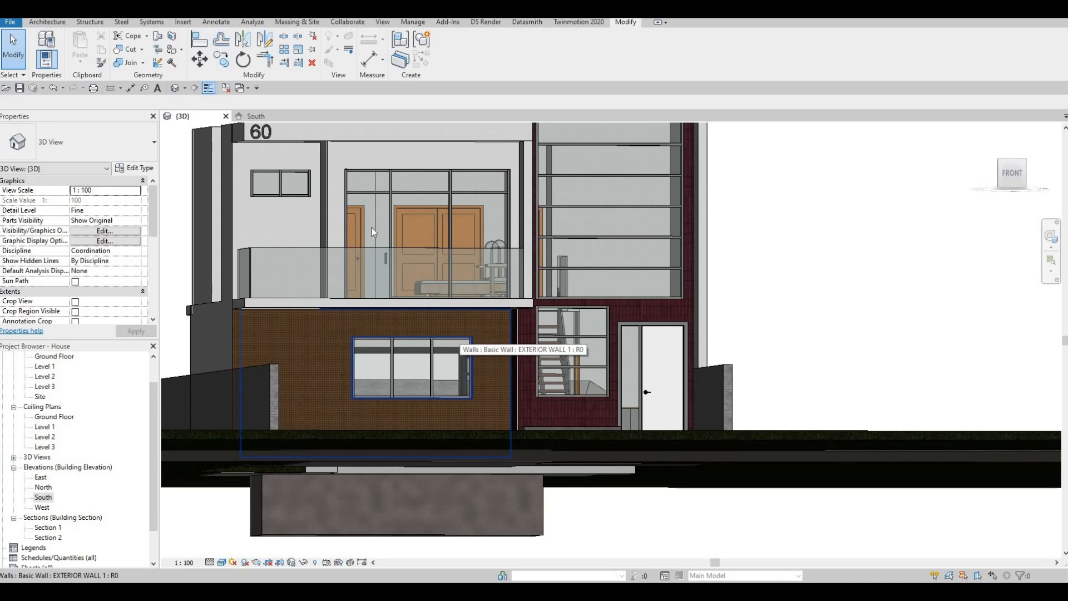
middle_click_drag(486, 305, 528, 358)
middle_click_drag(424, 173, 460, 200, "shift")
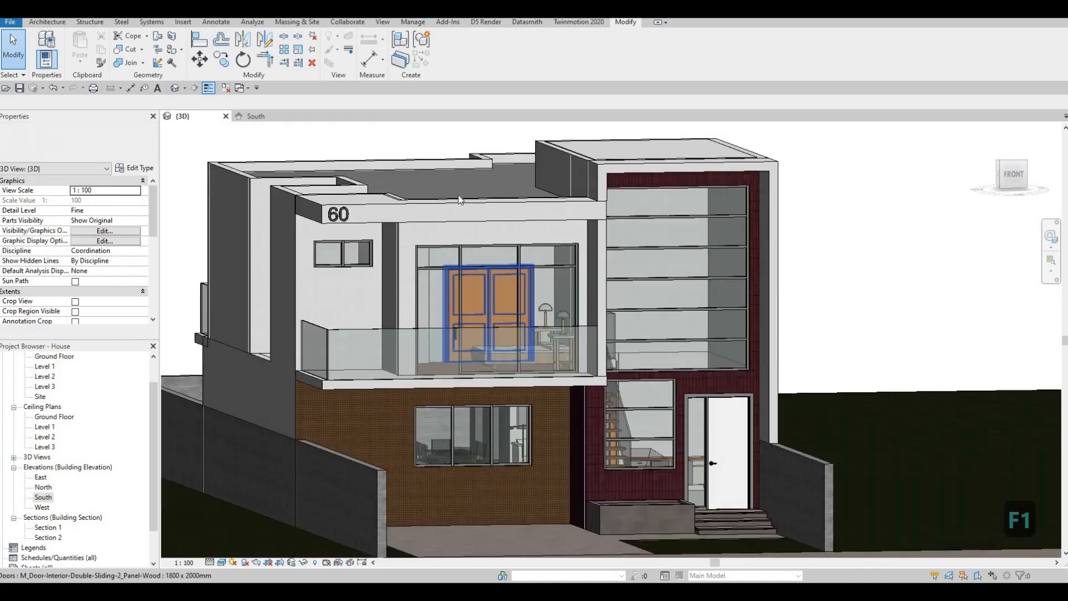
Try Brick, Soldier Course paint on the upper-floor wall around the balcony's glazed doors, and undo it.
scroll(400, 234, "up", 2)
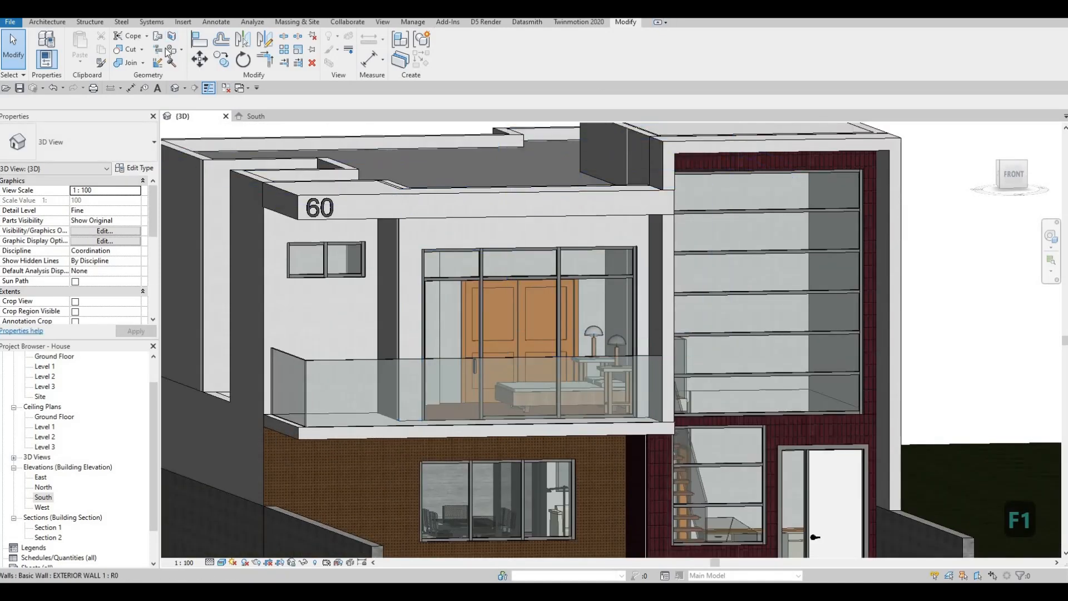
key("p")
key("t")
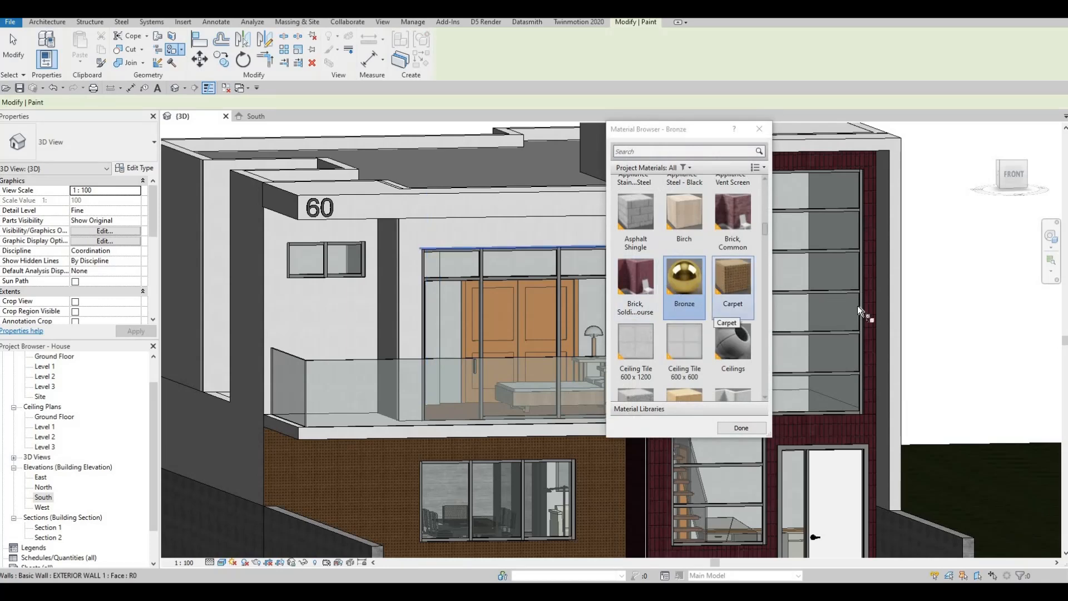
key("Escape")
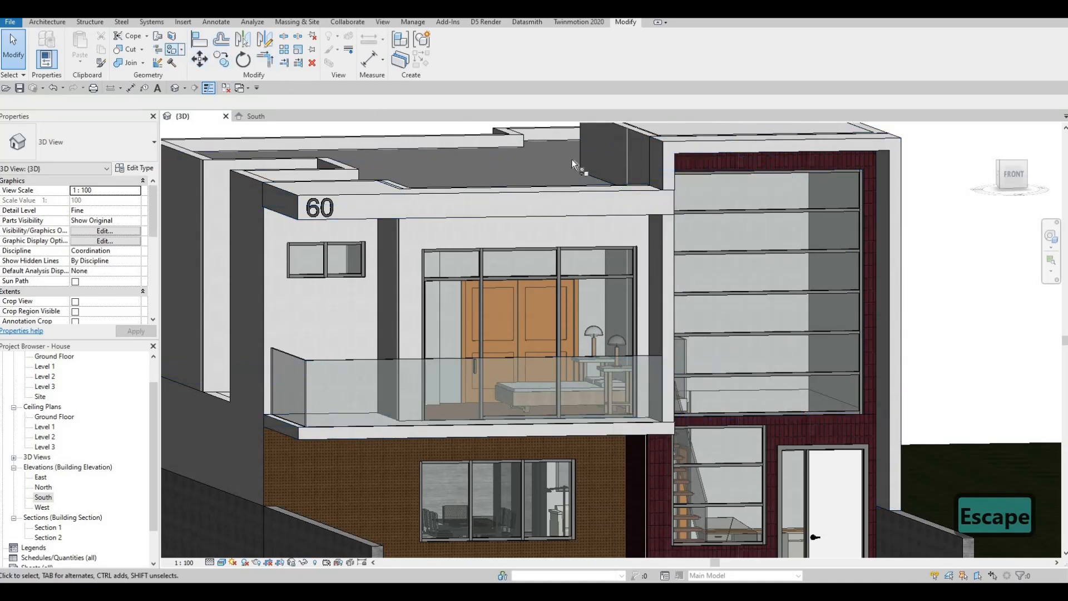
left_click(415, 246)
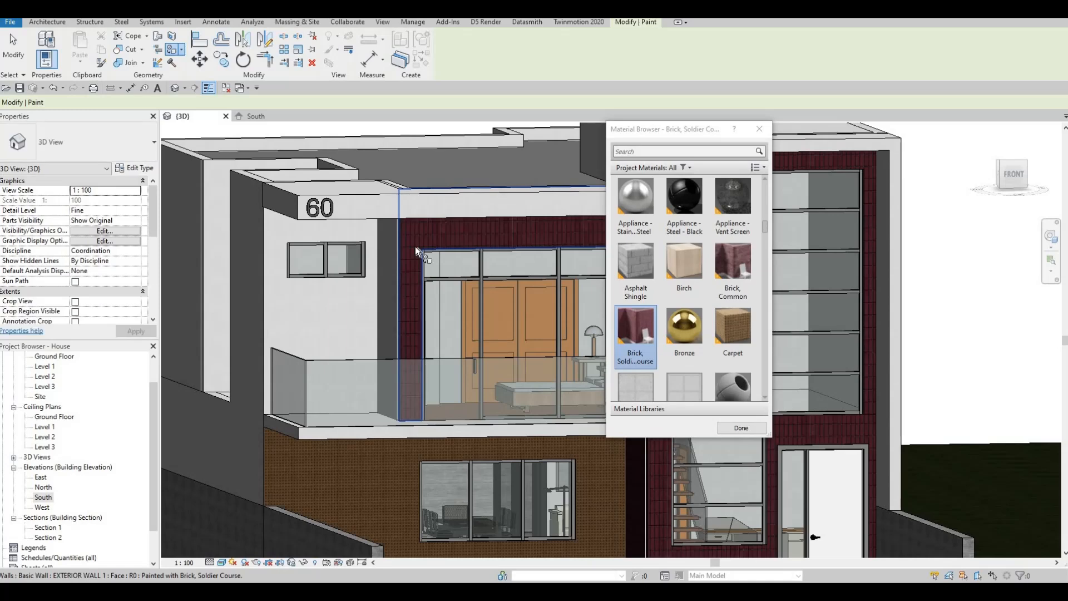
key("ctrl+z")
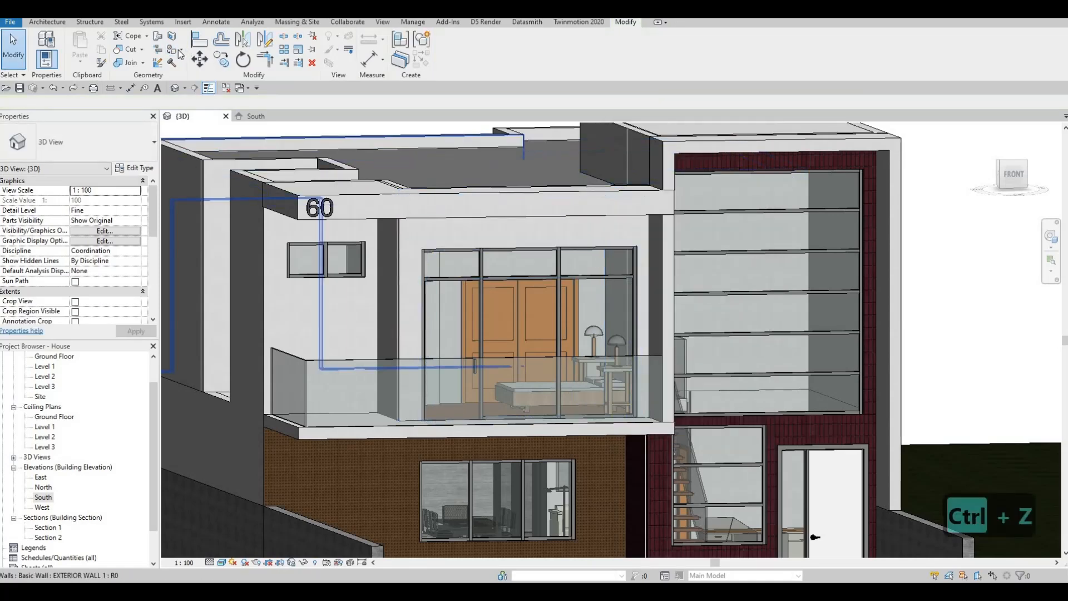
Paint both upper-floor front walls and the side return between them with Brick, Common.
left_click(172, 49)
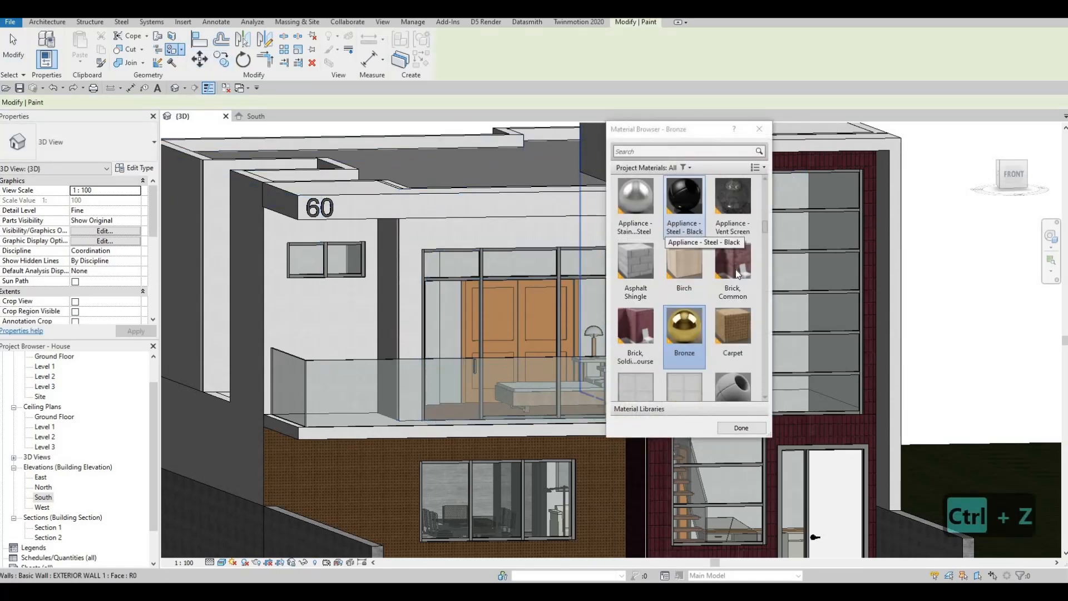
left_click(448, 238)
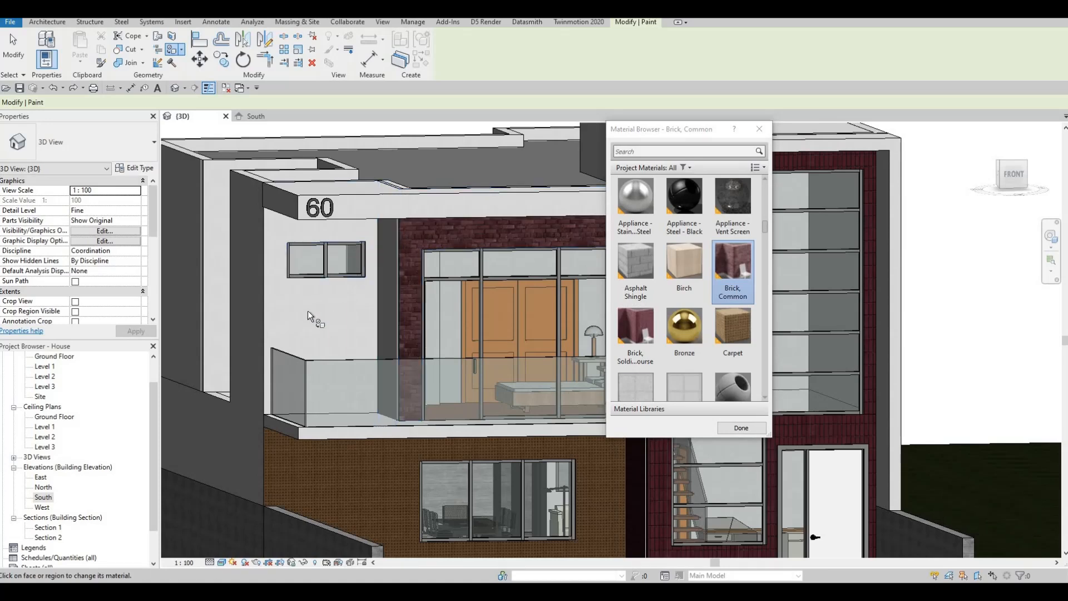
left_click(374, 310)
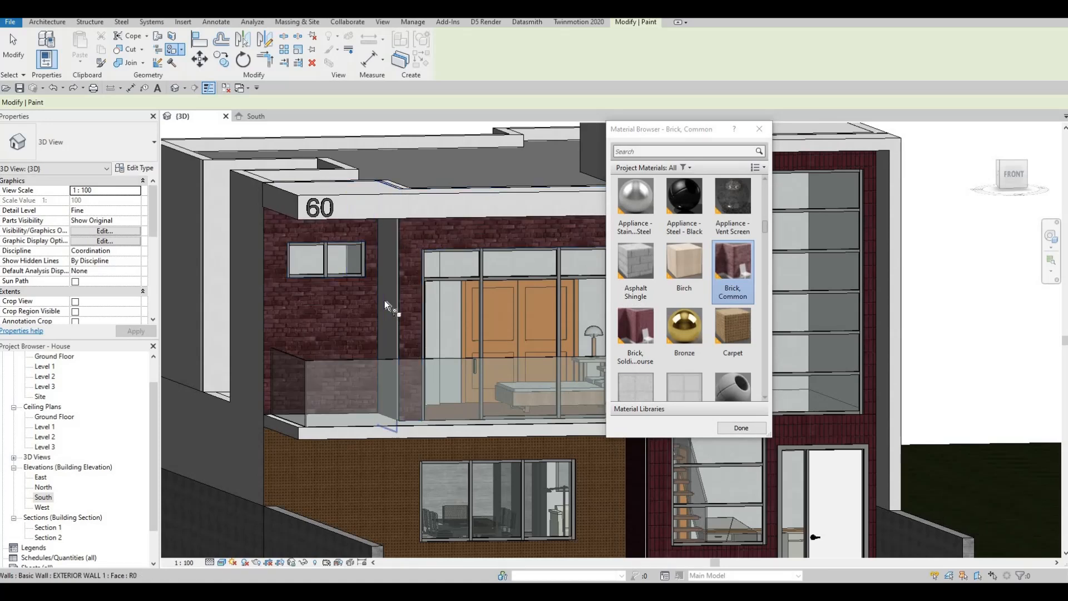
left_click(392, 314)
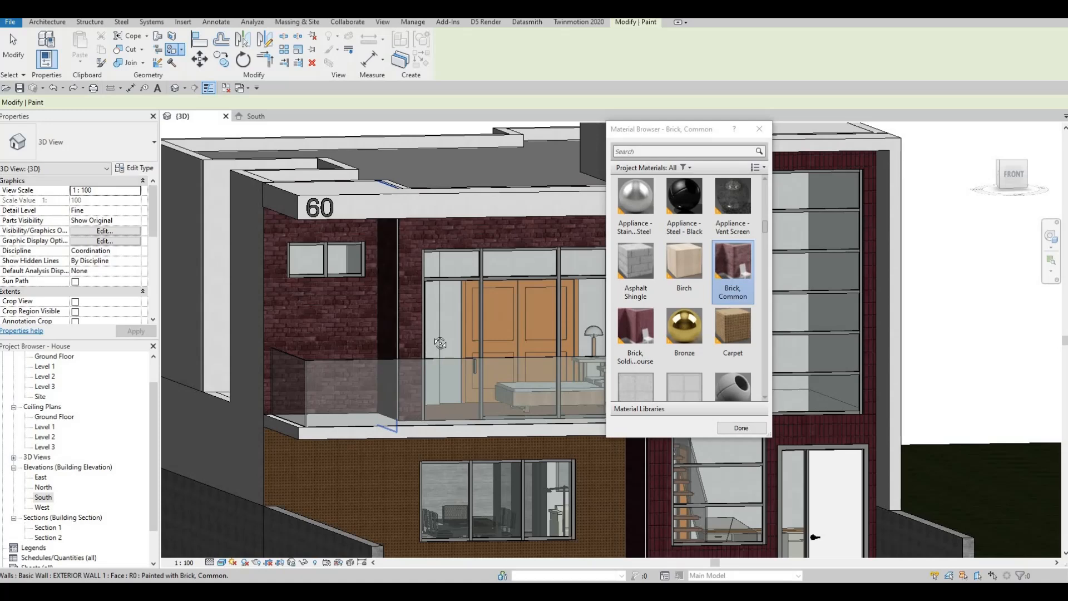
Finish painting and examine the whole front facade, the boundary walls, the front yard and the road before the house.
mouse_move(440, 342)
middle_mouse_down("shift")
mouse_move(492, 336)
mouse_move(728, 418)
middle_mouse_up("shift")
scroll(728, 418, "down", 1)
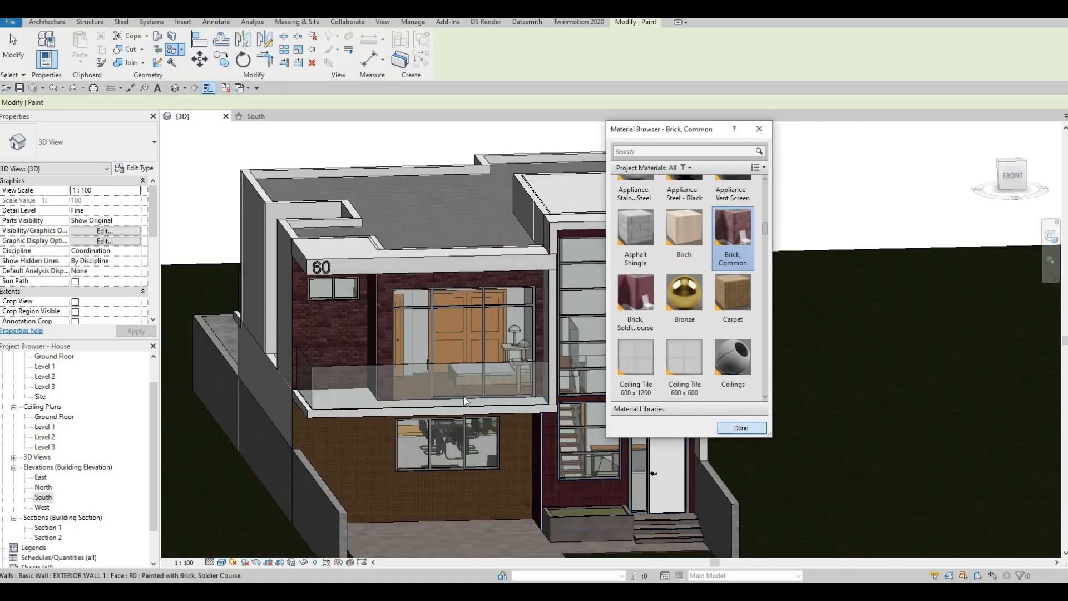
left_click(741, 428)
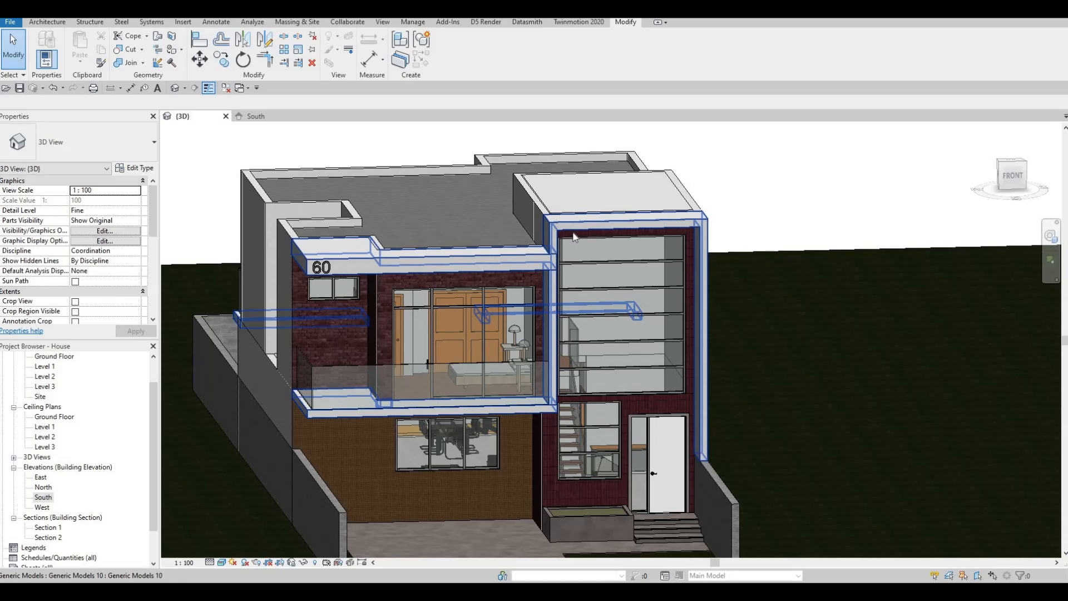
middle_click_drag(574, 237, 603, 236, "shift")
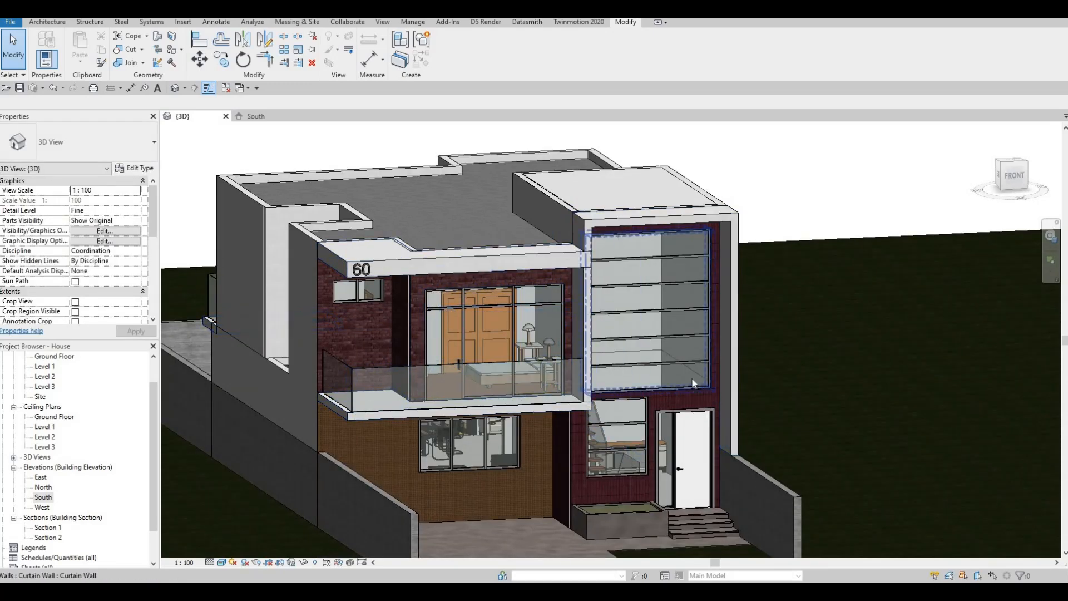
middle_click_drag(695, 434, 624, 339, "shift")
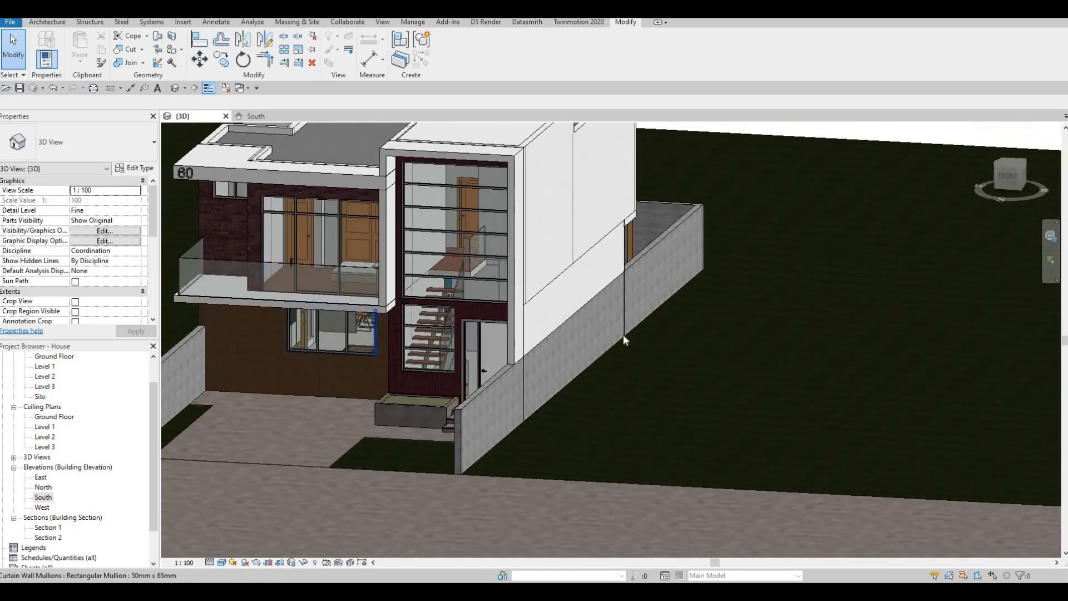
scroll(584, 344, "down", 3)
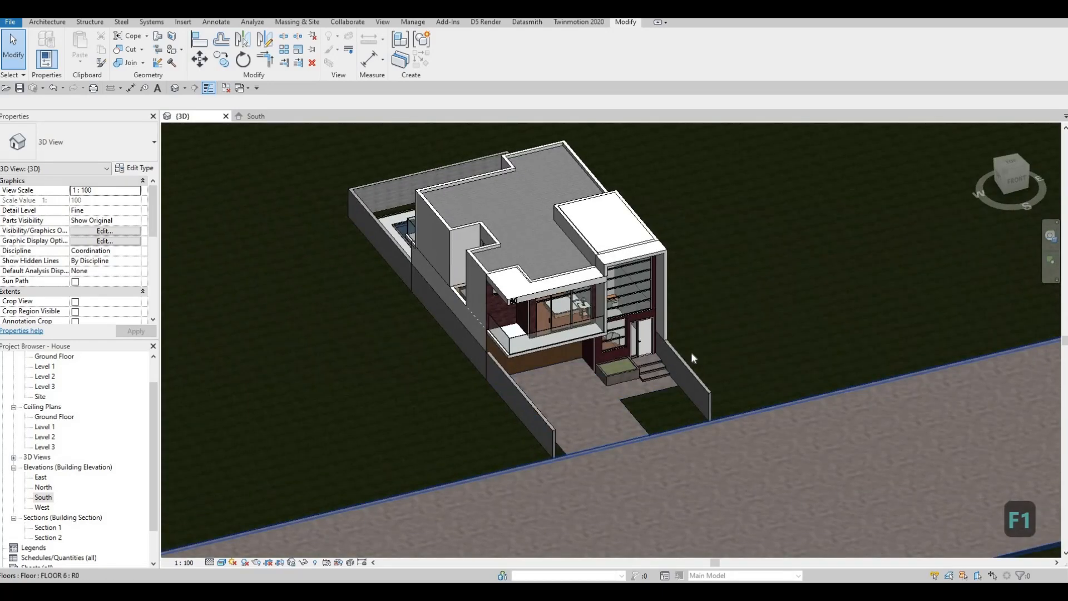
middle_click_drag(701, 433, 86, 159)
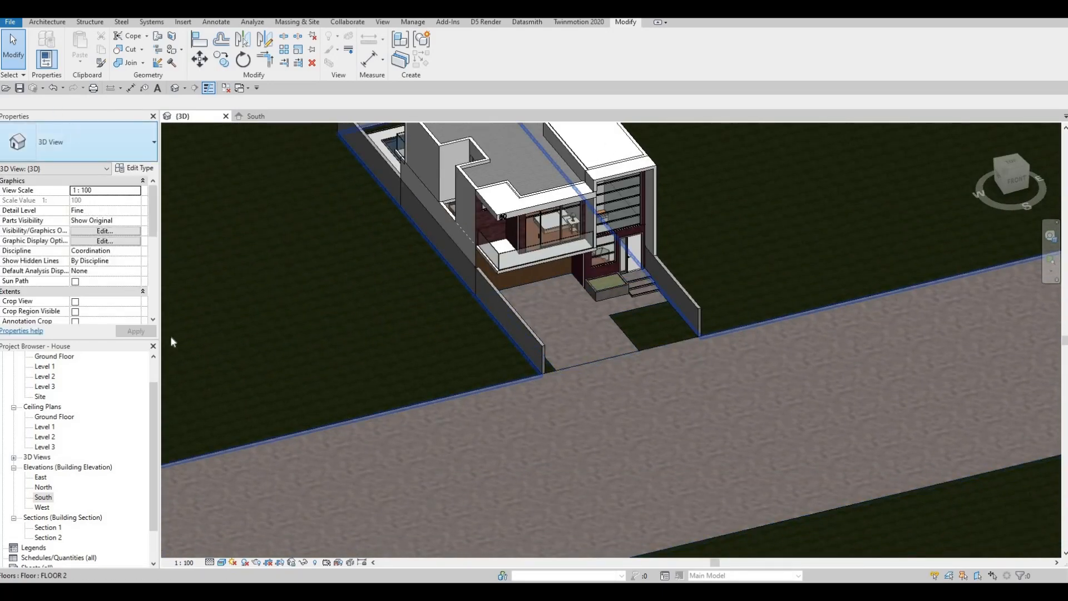
middle_click_drag(349, 436, 472, 389)
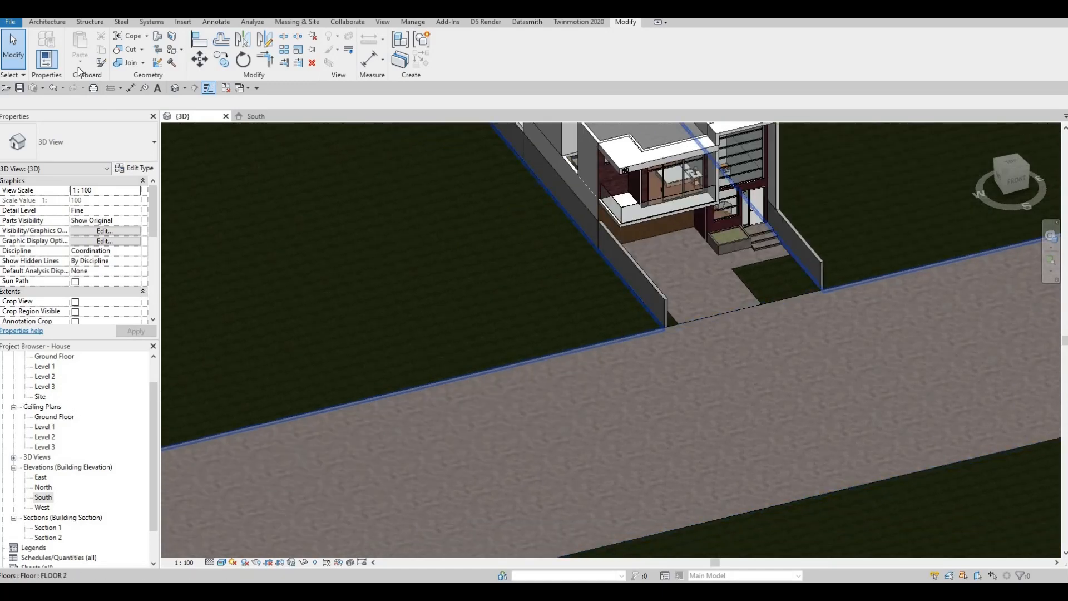
scroll(49, 395, "up", 1)
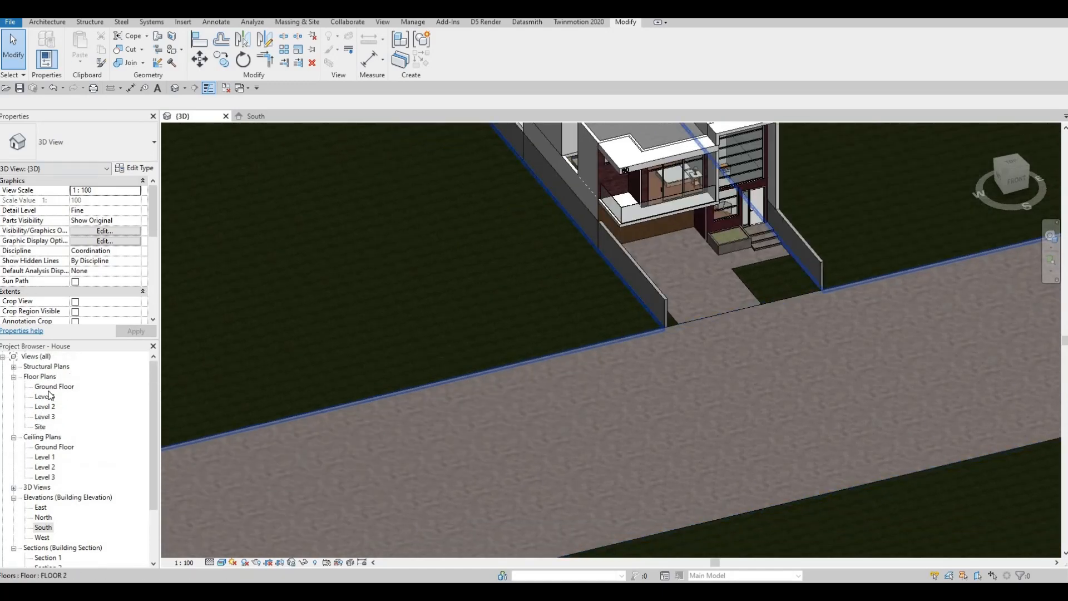
Start an in-place Generic Models component in the Ground Floor plan, keeping the suggested name.
double_click(54, 386)
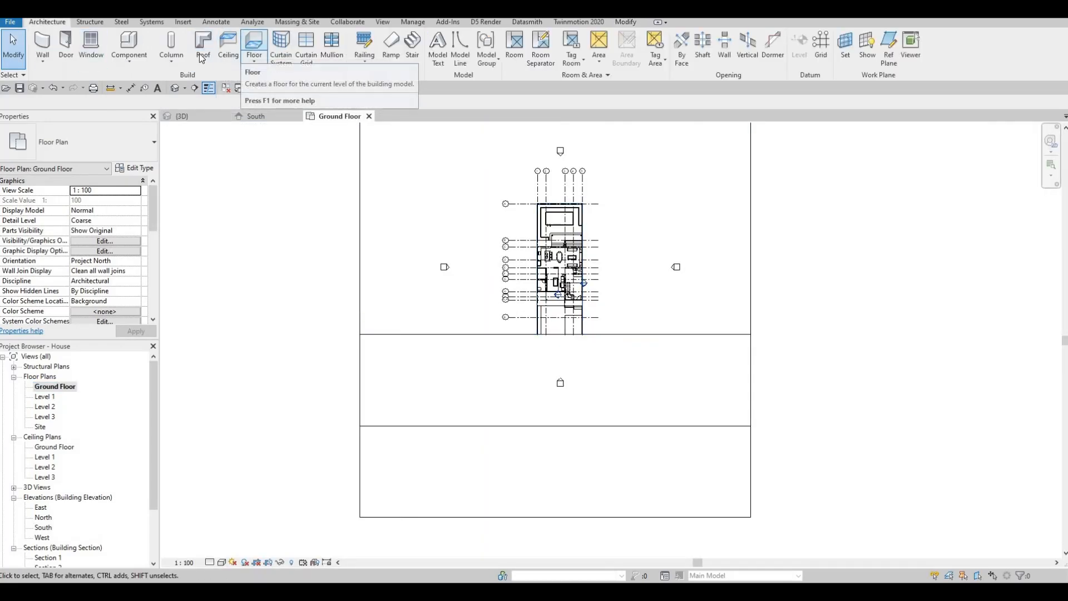
left_click(129, 60)
left_click(133, 105)
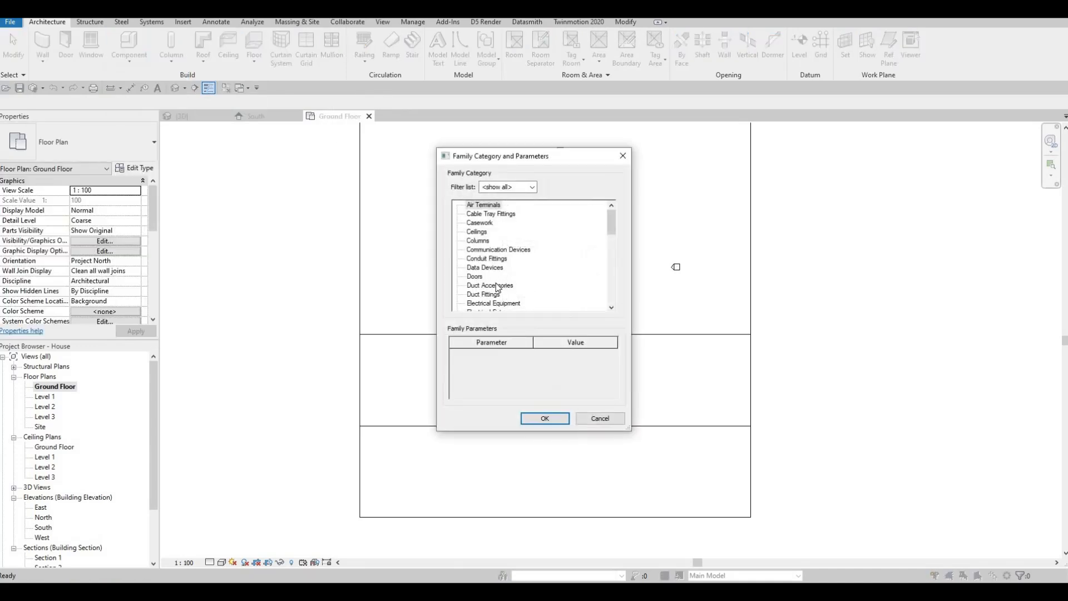
scroll(497, 287, "down", 2)
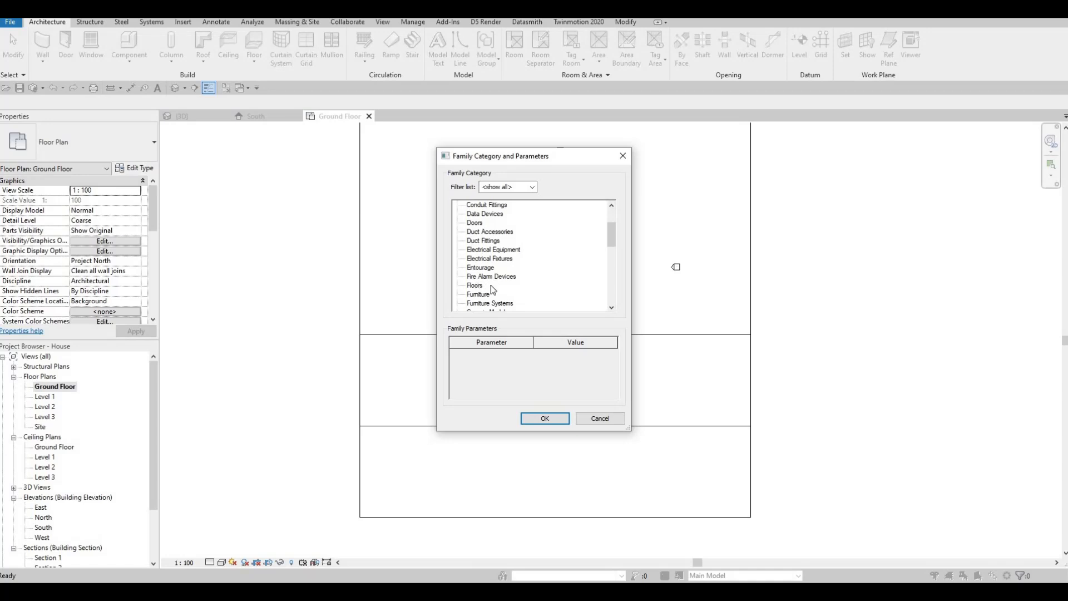
scroll(485, 285, "down", 1)
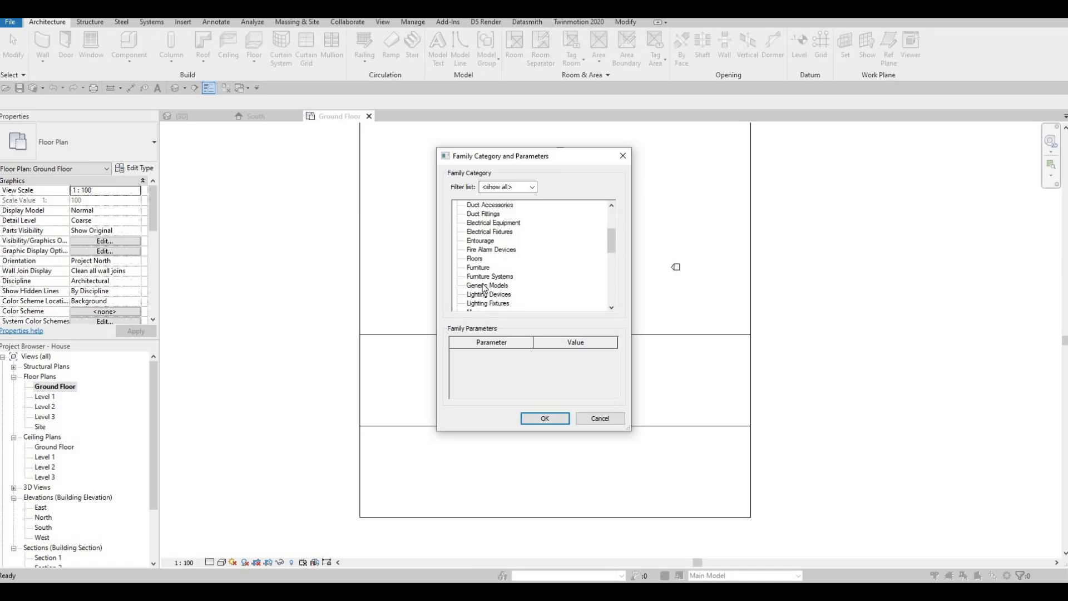
left_click(545, 418)
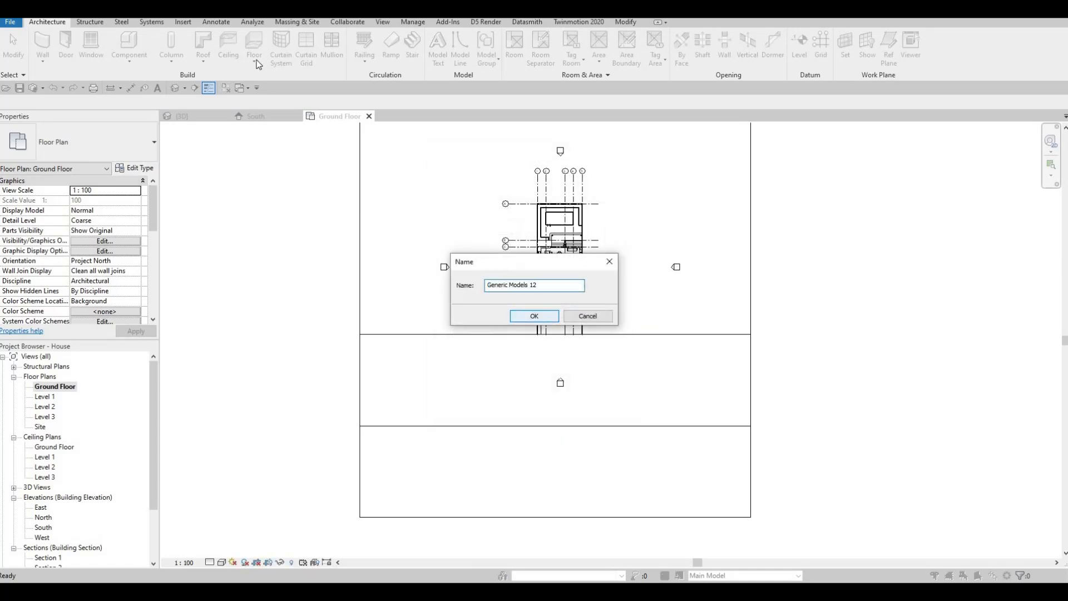
key("Return")
Sketch a rectangular extrusion profile about 85.8 m long and 3 m wide along the full road edge nearest the house.
left_click(93, 51)
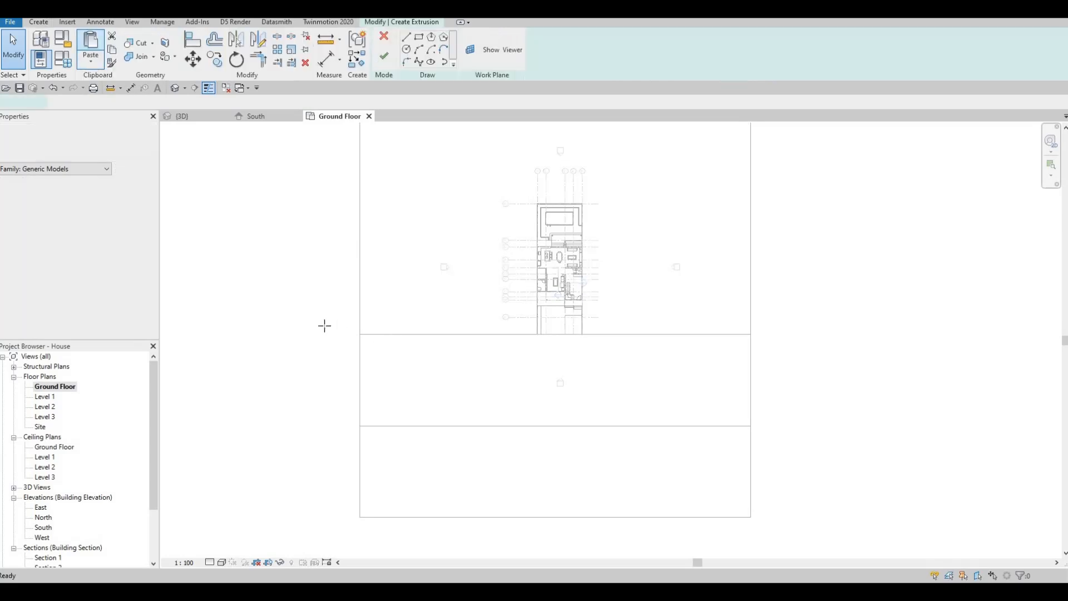
scroll(324, 325, "up", 4)
left_click(297, 321)
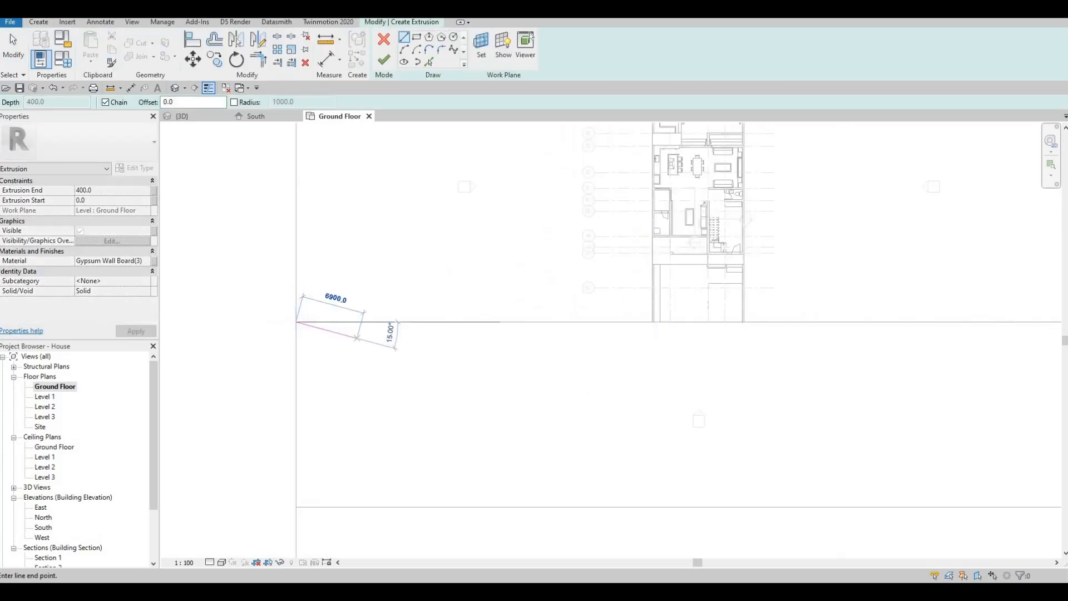
key("Escape")
left_click(416, 38)
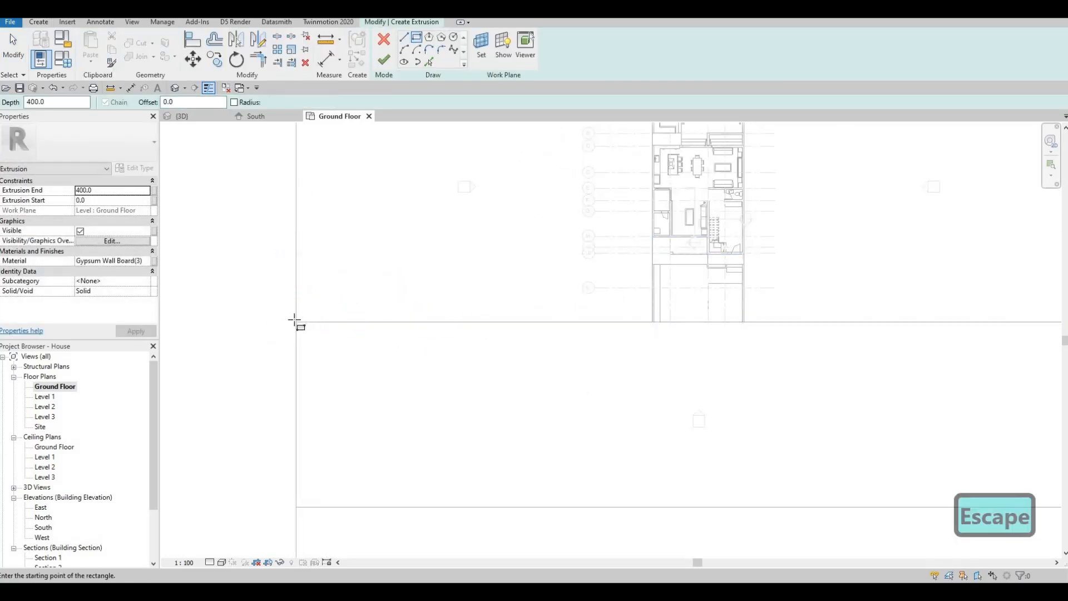
left_click(296, 322)
middle_click_drag(685, 366, 542, 311)
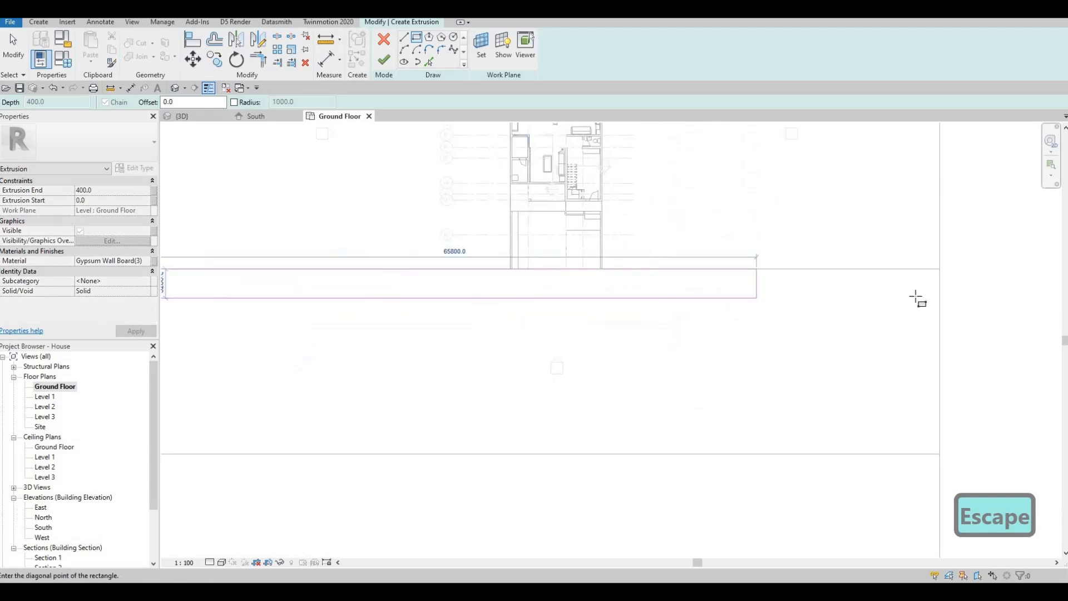
left_click(938, 294)
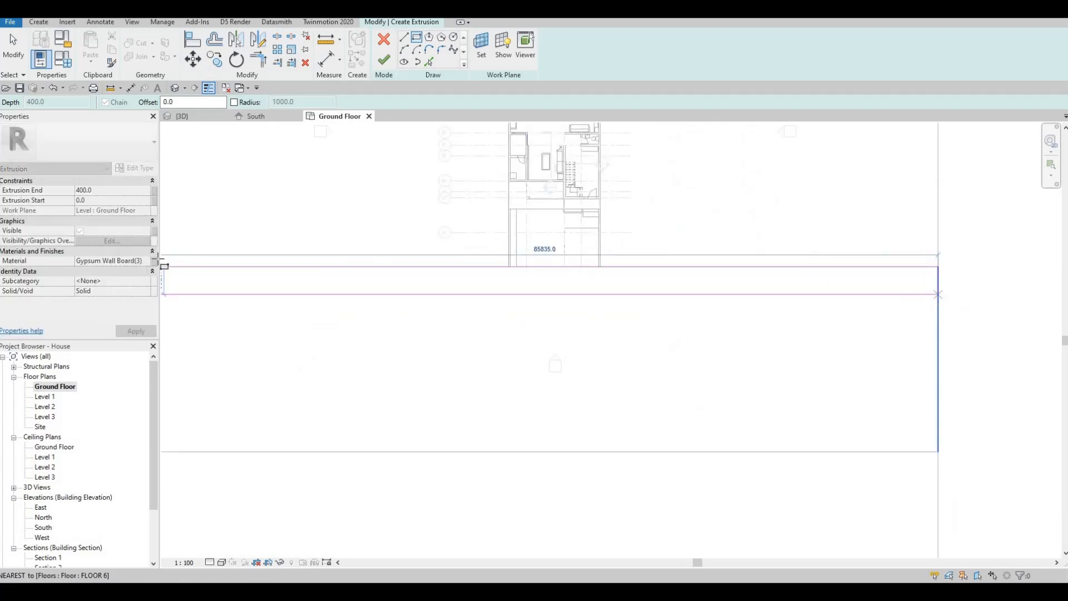
key("Escape")
Set the extrusion end to 150 mm and browse the AEC concrete materials for the extrusion's material.
left_click(103, 194)
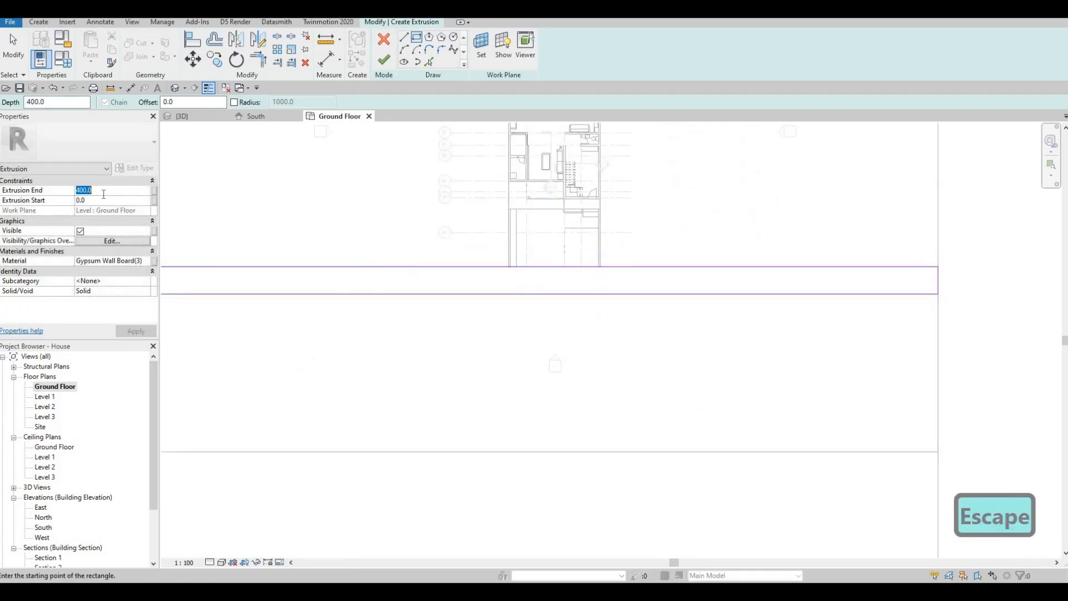
type("150")
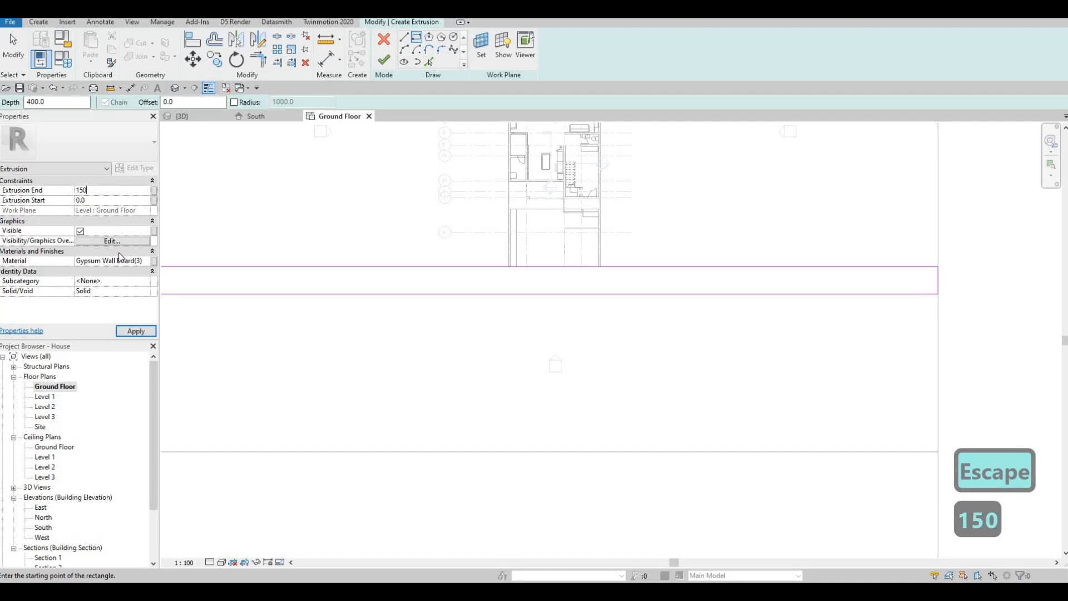
left_click(151, 260)
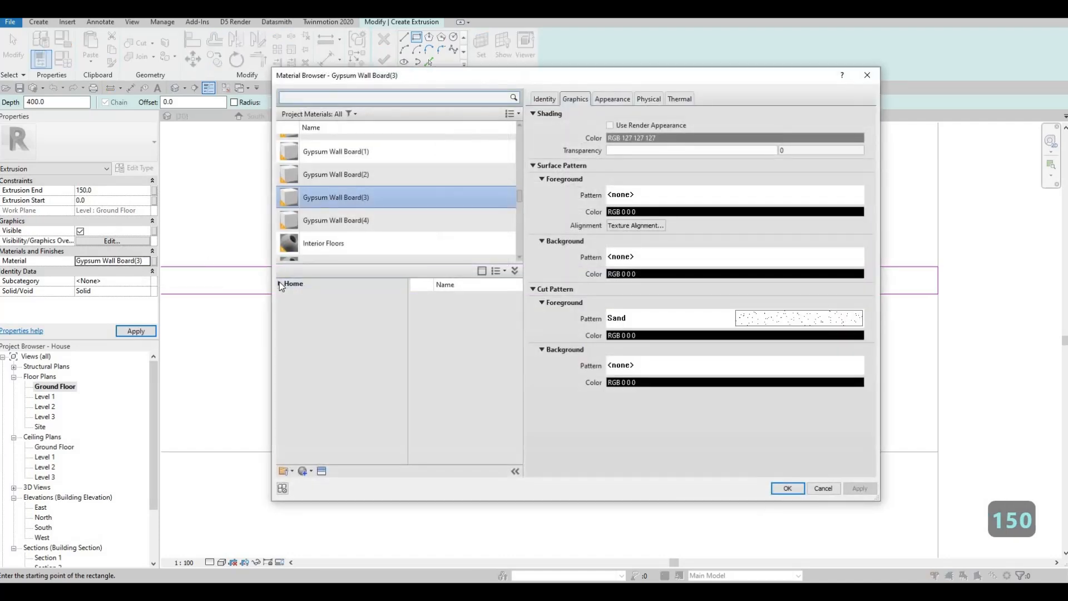
left_click(280, 284)
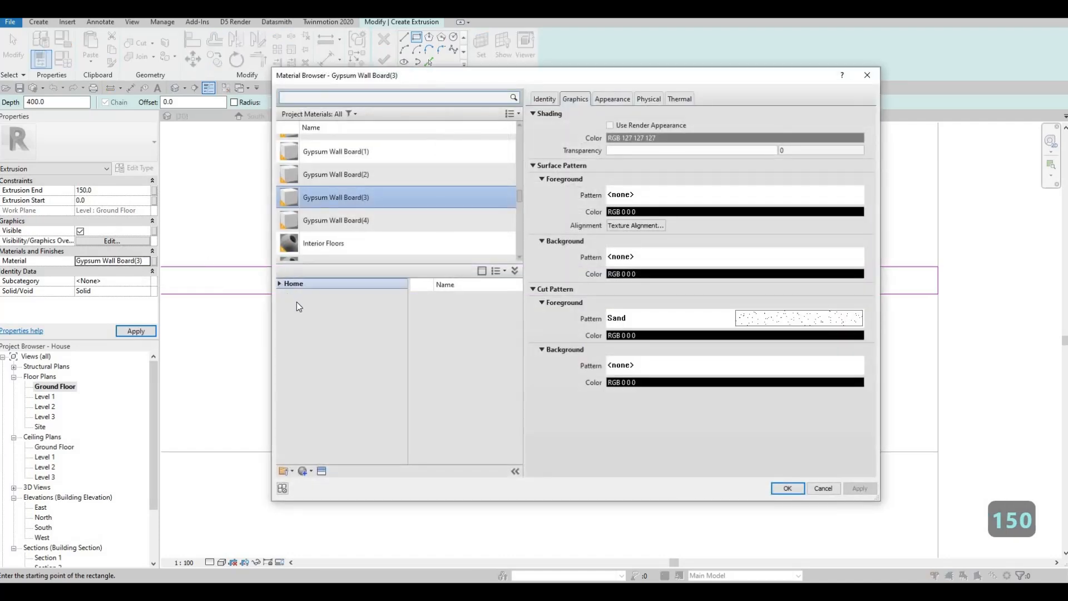
left_click(285, 304)
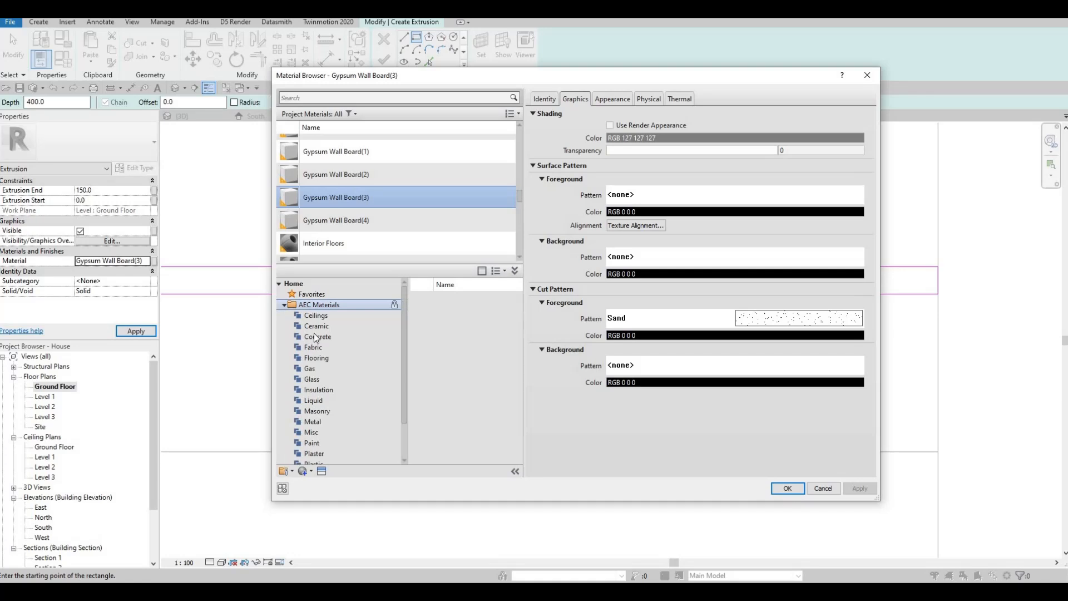
left_click(325, 336)
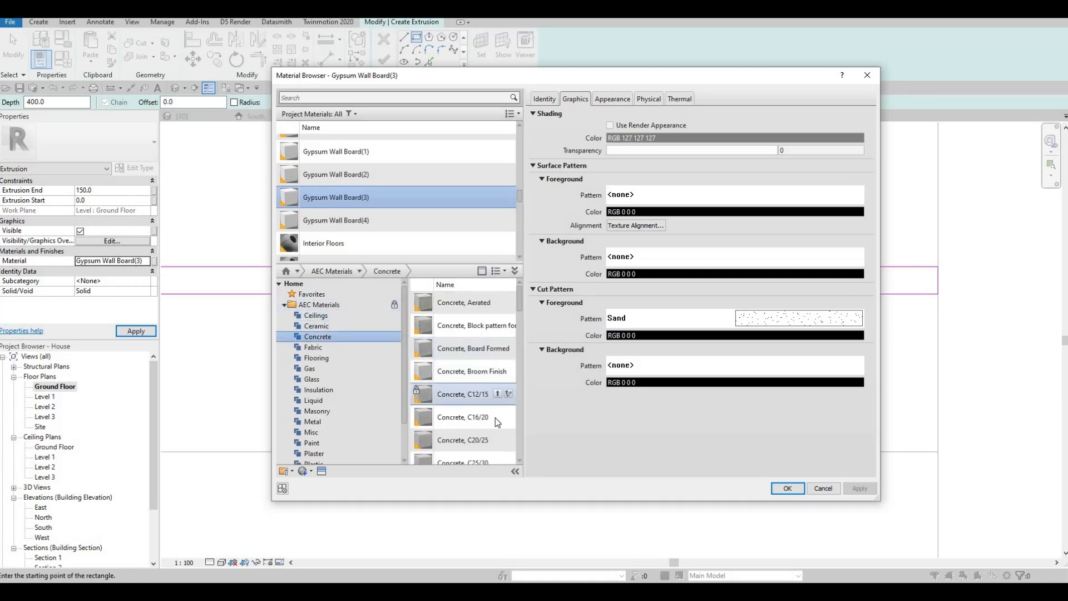
Try to add ready-made concrete grades such as C20/25 and C55/67 to the project materials.
mouse_move(506, 418)
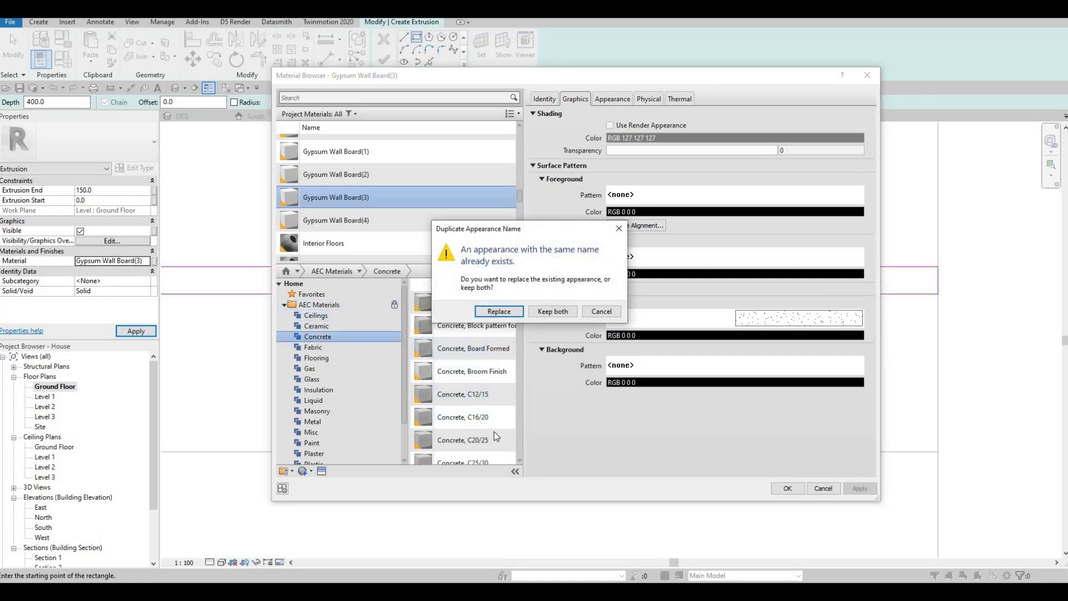
key("Escape")
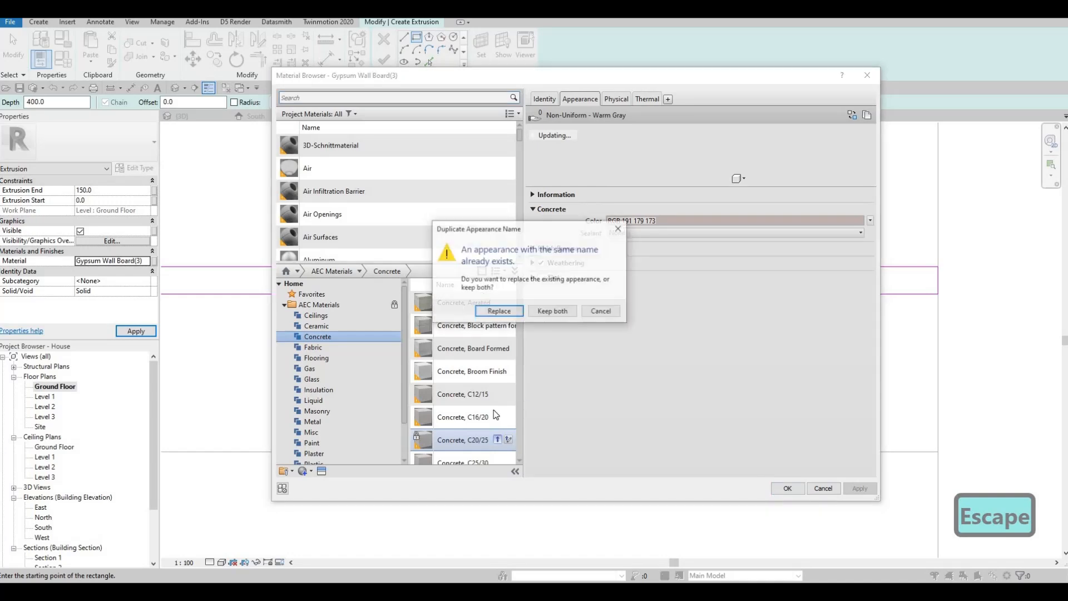
key("Escape")
scroll(496, 414, "down", 3)
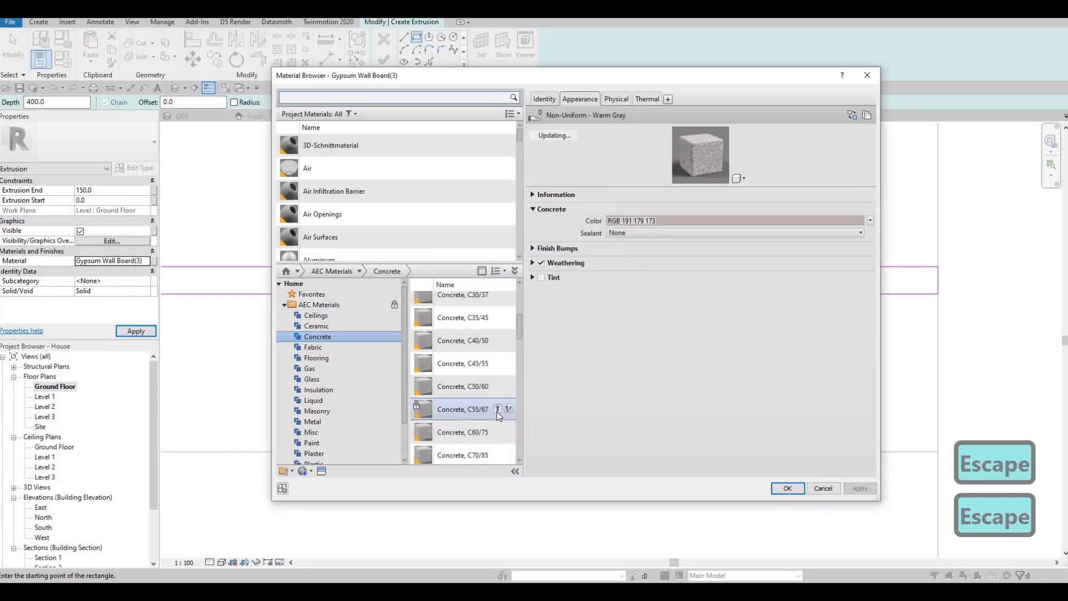
left_click(497, 409)
key("Escape")
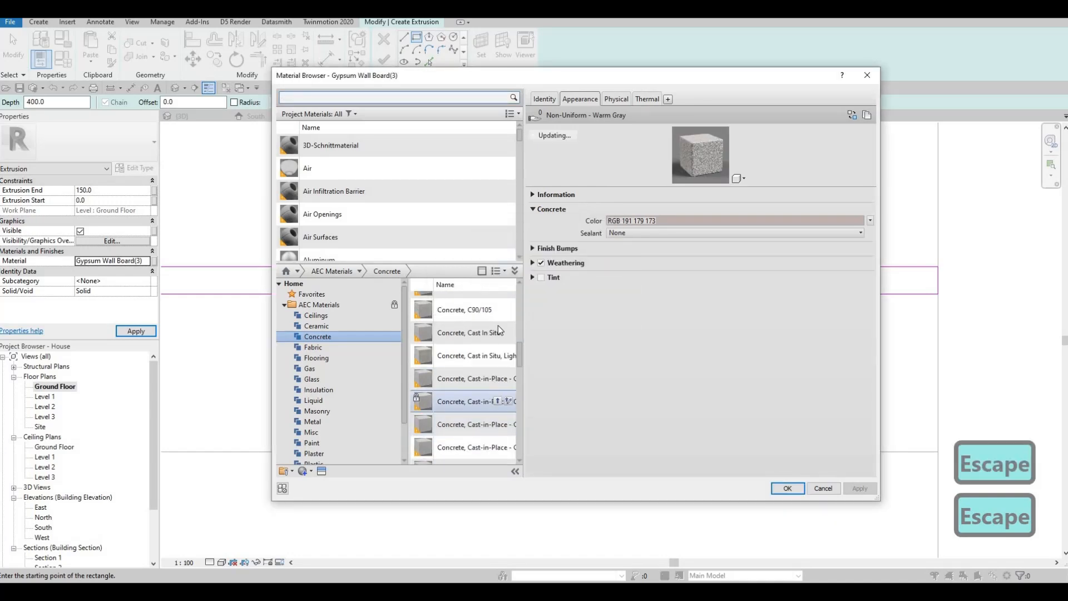
Assign Concrete, Cast In Situ to the extrusion and finish its sketch.
left_click(498, 334)
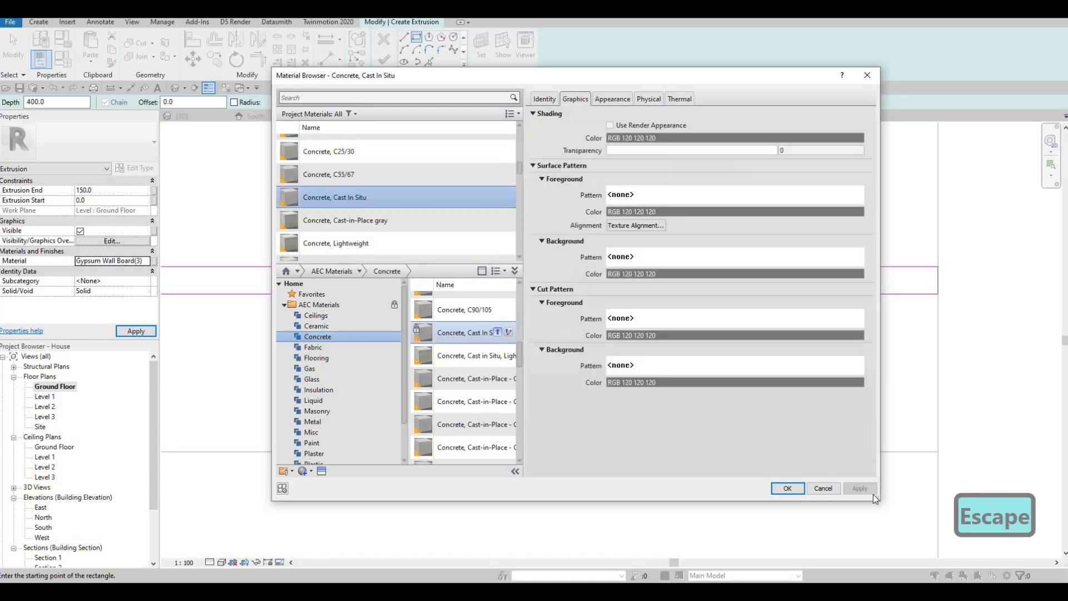
left_click(787, 488)
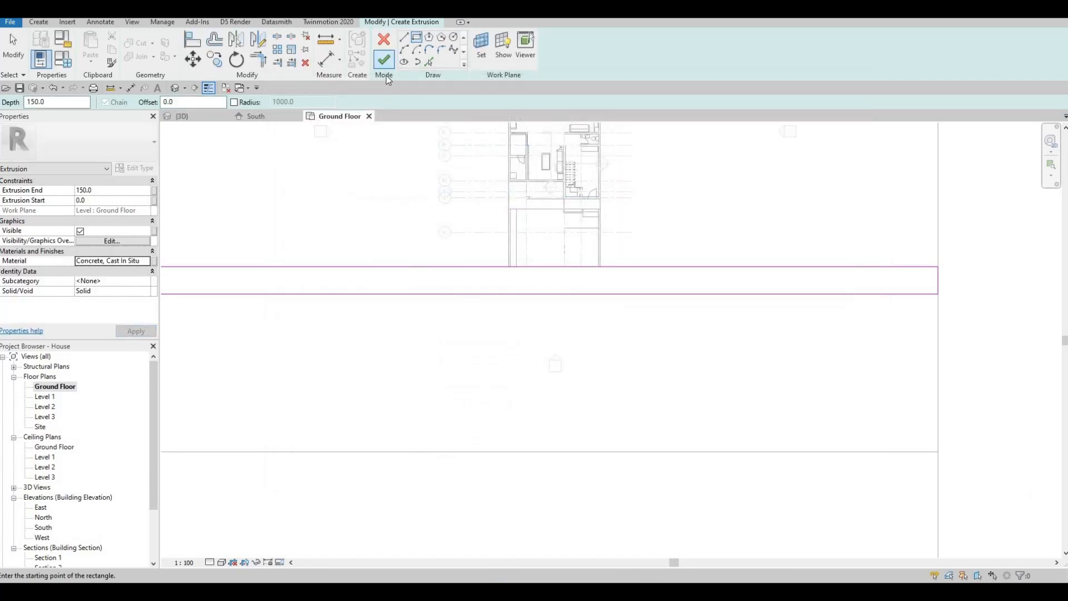
left_click(384, 62)
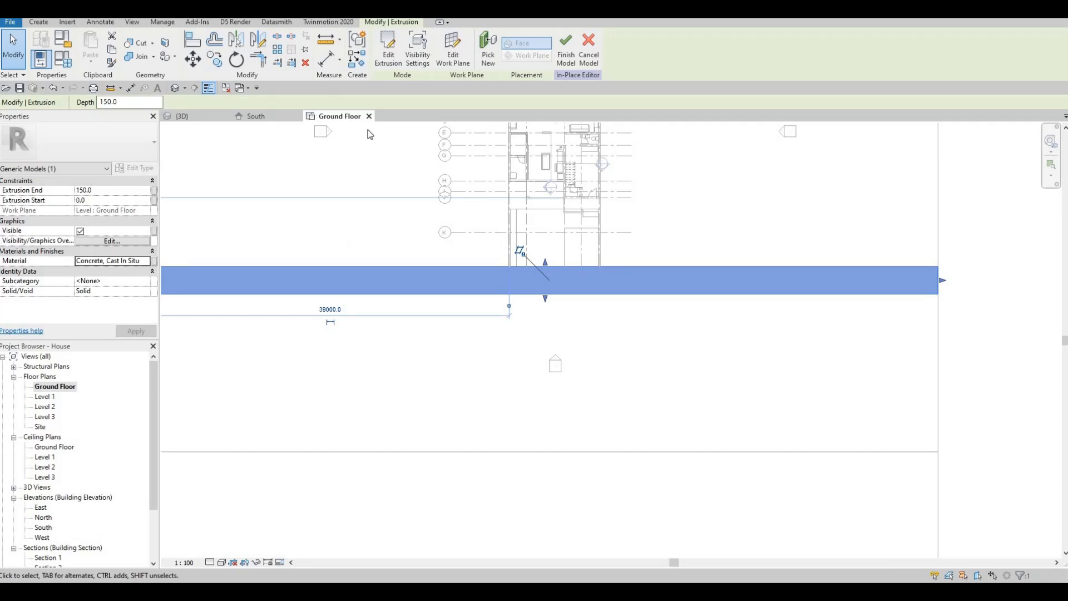
Reopen the strip extrusion's sketch and set the strip's width to 2000 mm.
left_click(387, 63)
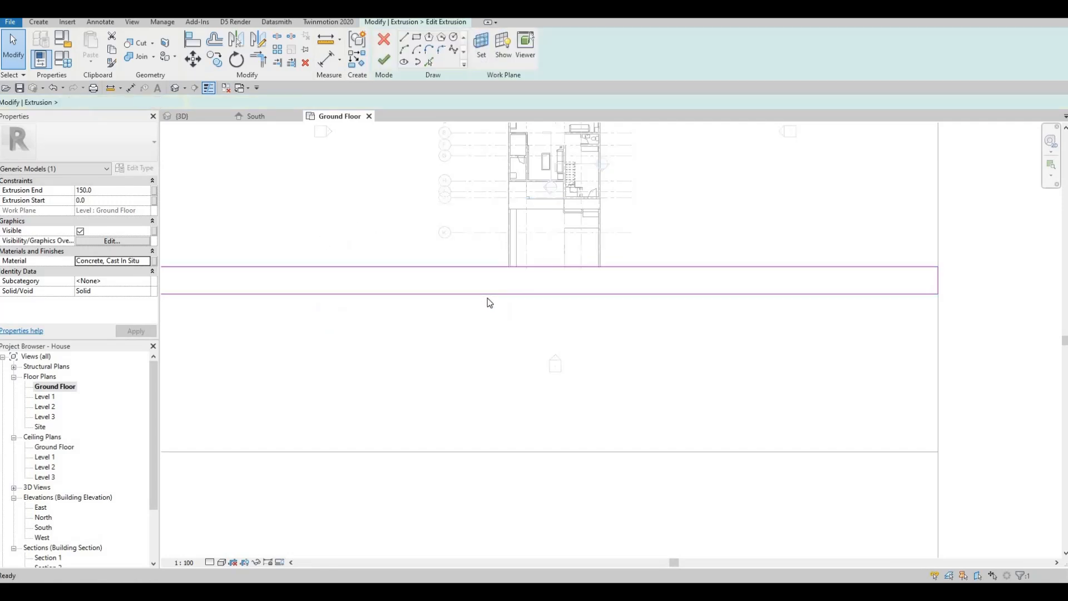
left_click(538, 290)
scroll(542, 256, "up", 3)
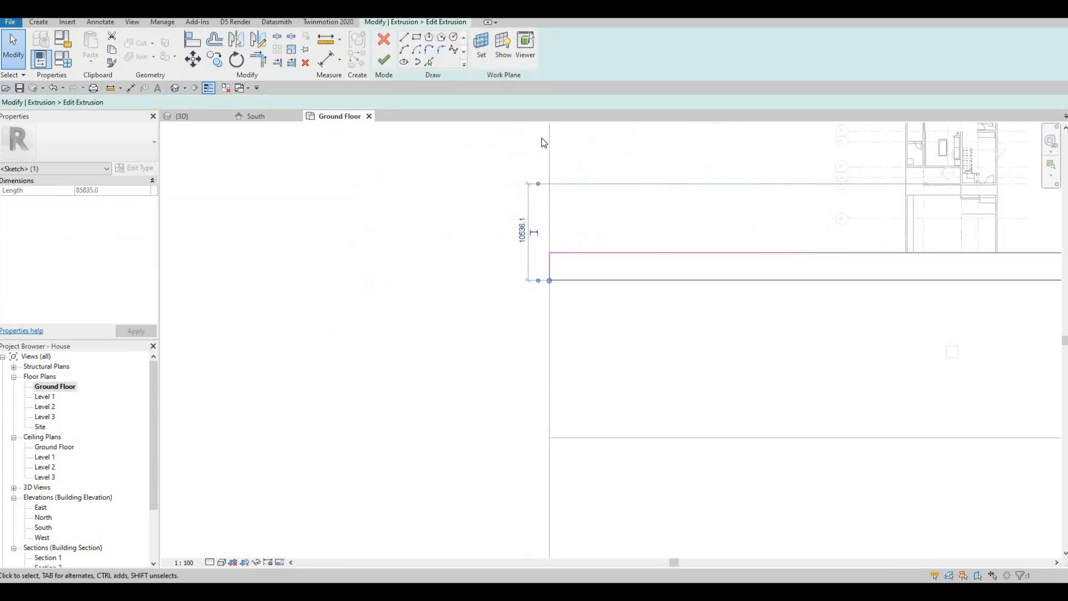
left_click(562, 250)
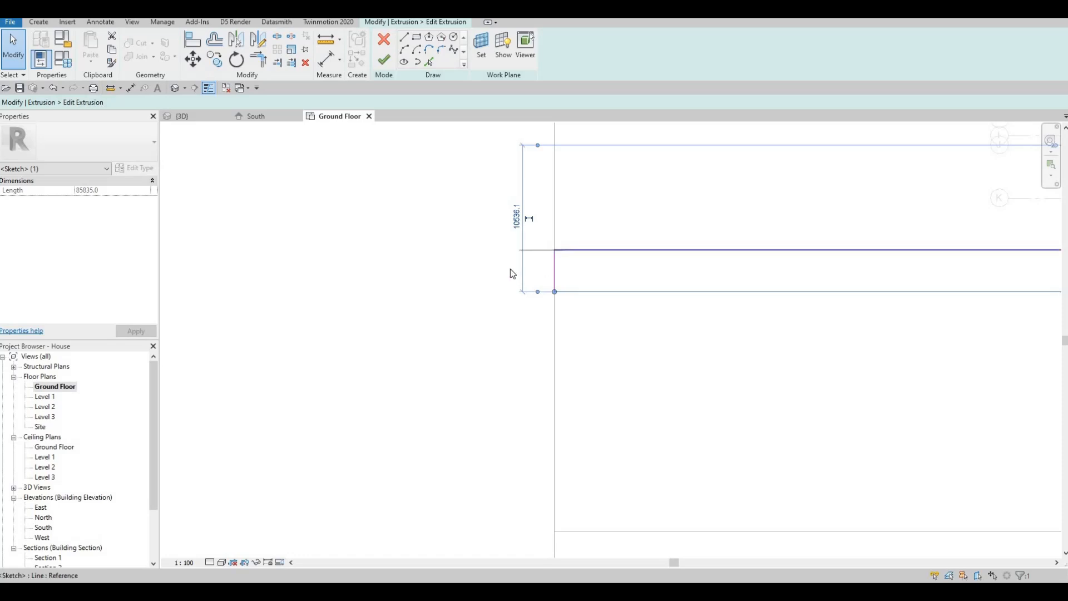
left_click(509, 269)
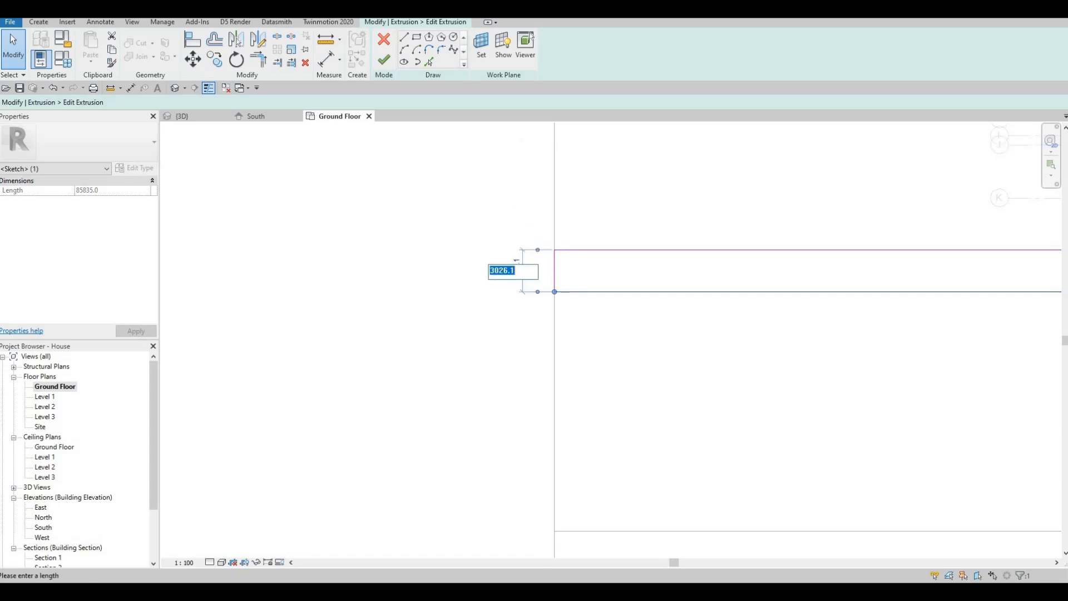
type("2000")
key("Return")
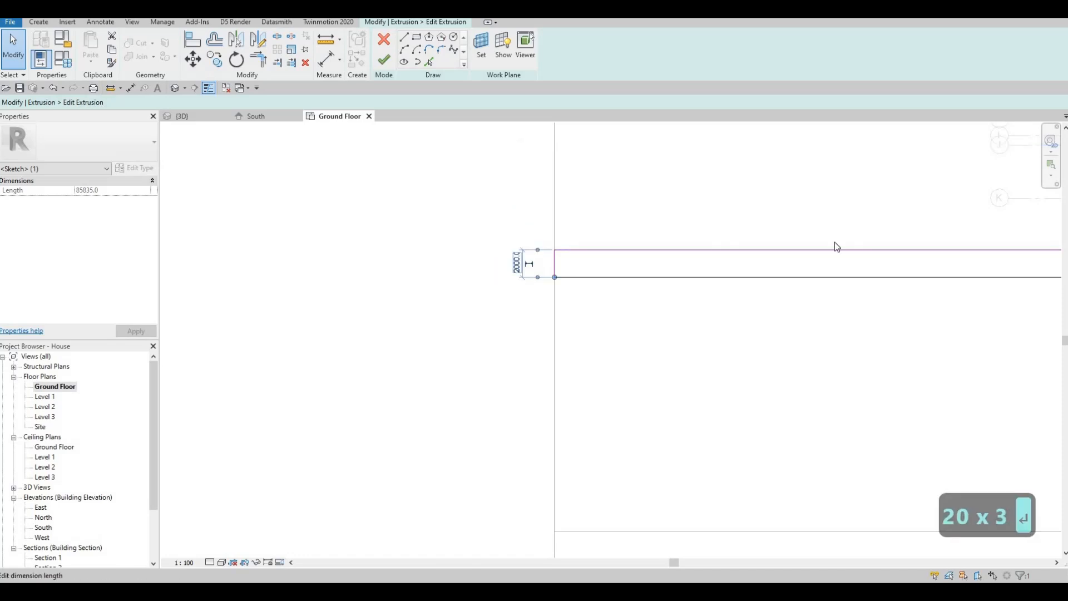
key("Escape")
Copy the whole strip outline to the opposite road edge, aligning its outer corner with the road's corner, and finish the sketch.
mouse_move(767, 316)
middle_mouse_down()
mouse_move(576, 253)
mouse_move(505, 246)
middle_mouse_up()
scroll(505, 245, "down", 2)
key("Escape")
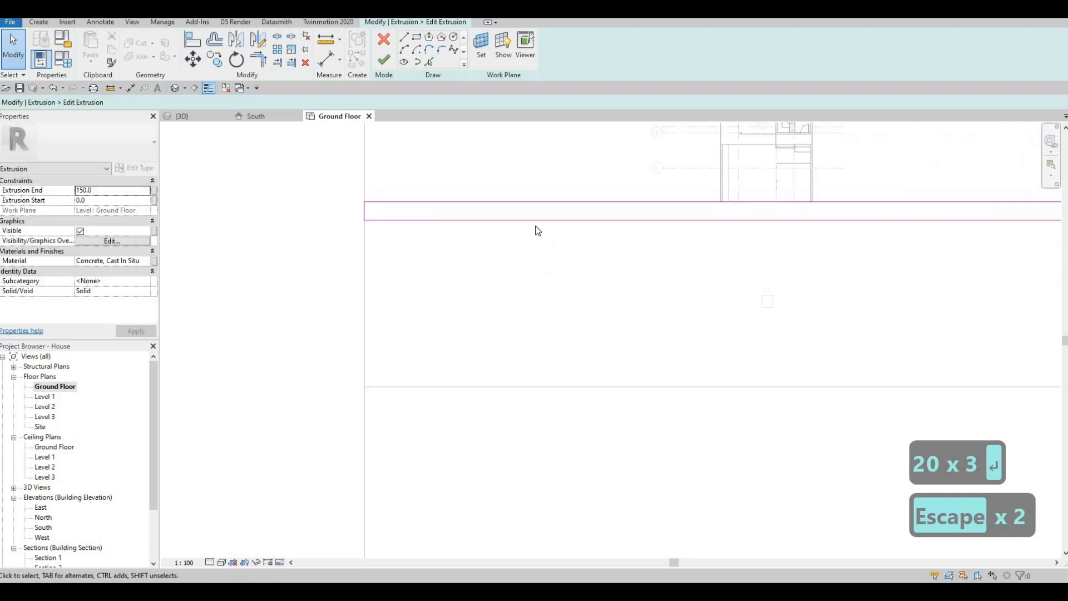
key("Escape")
key("Tab")
left_click(532, 219)
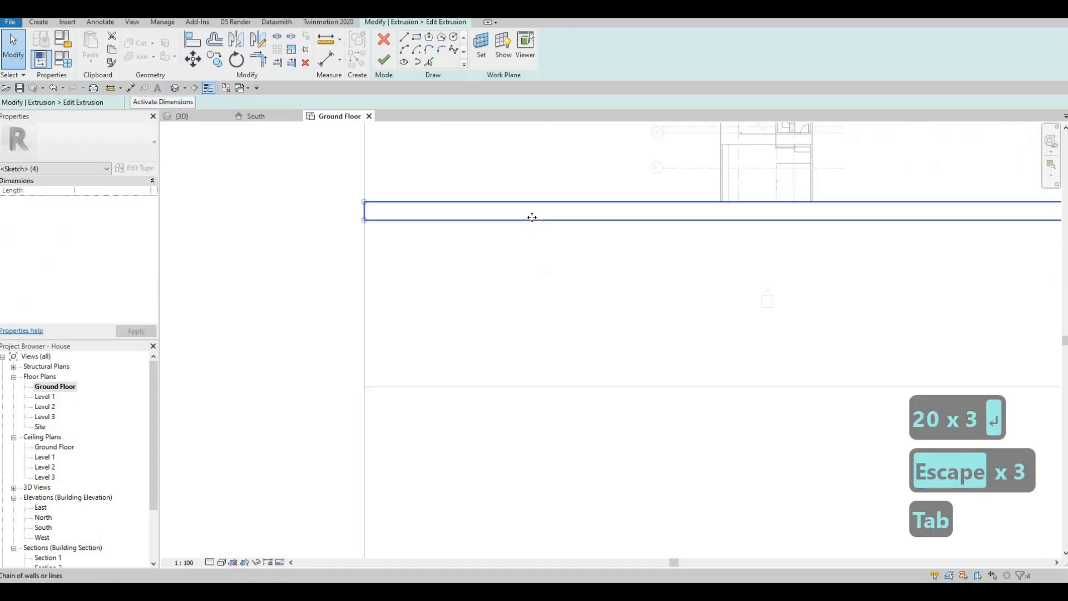
key("c")
key("o")
left_click(364, 220)
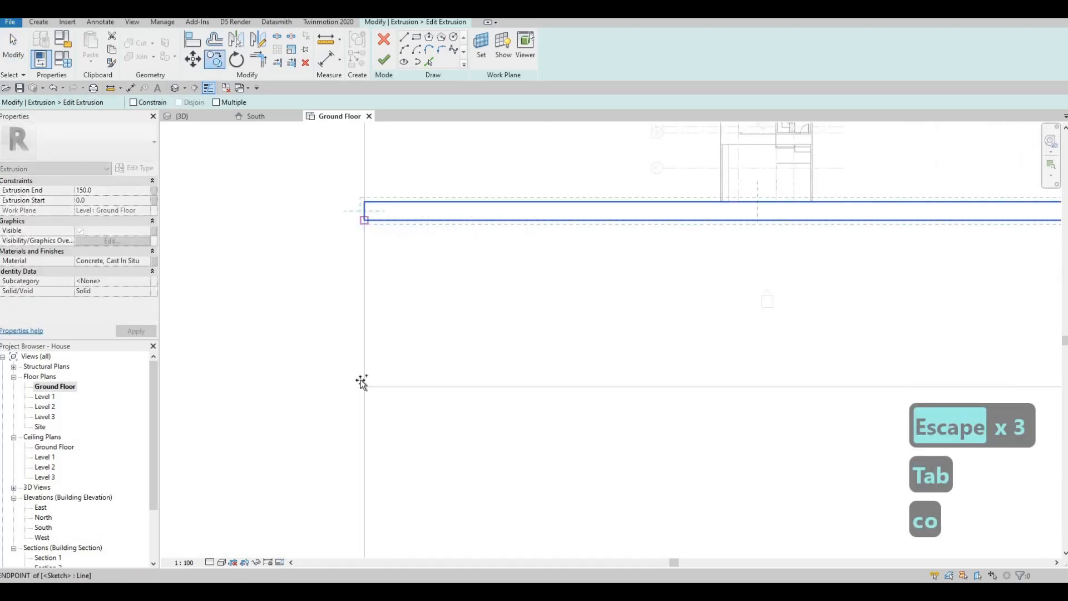
left_click(363, 386)
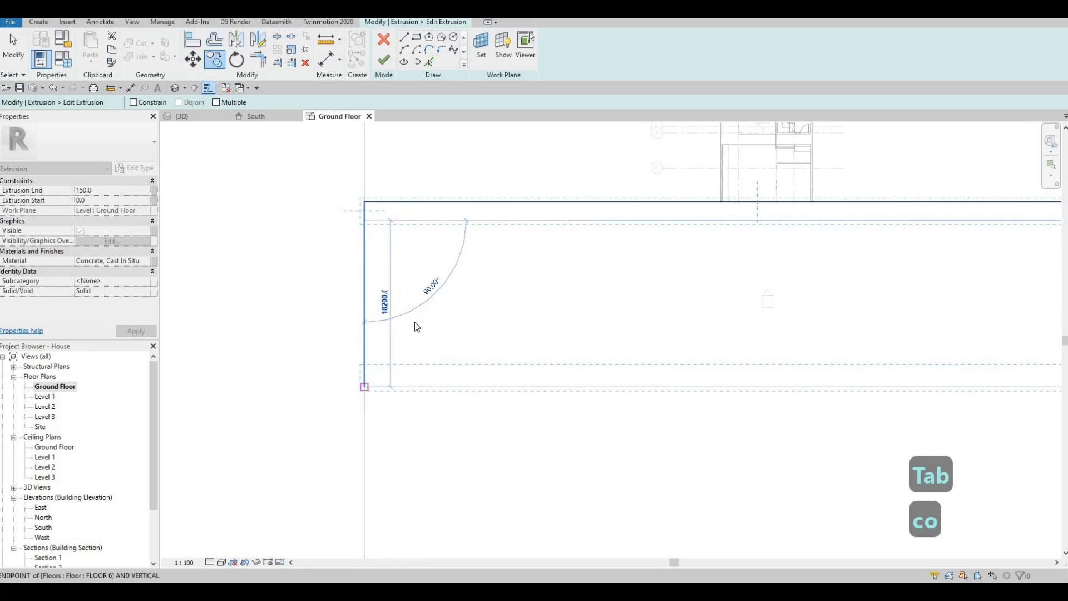
key("Escape")
left_click(384, 59)
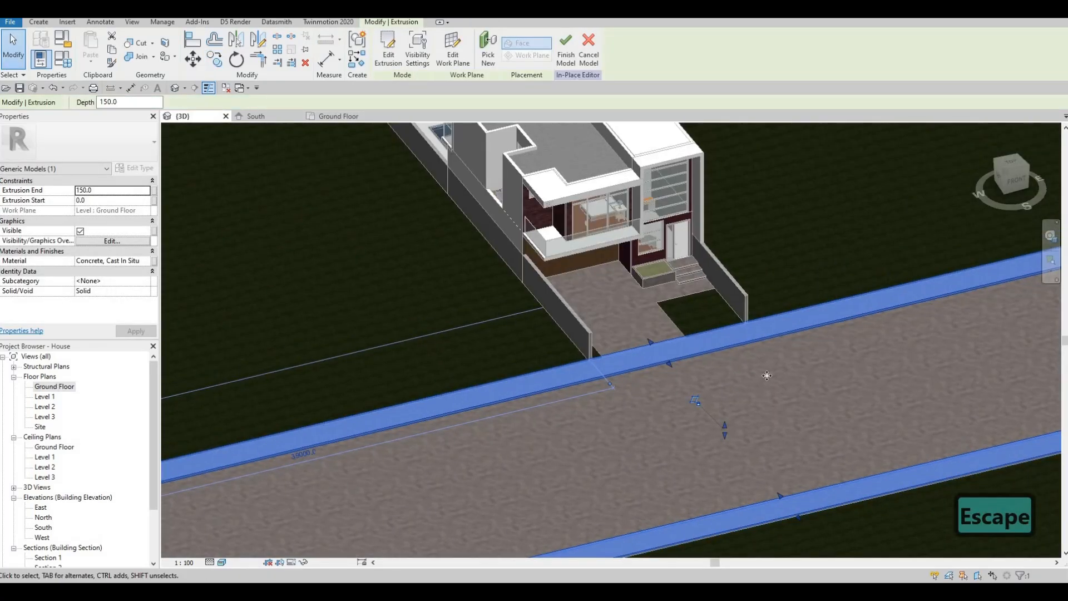
Reopen the sketch in the Ground Floor plan and pull the house-side strip's east end back to the outer face of the west exterior wall.
middle_click_drag(765, 375, 742, 415, "shift")
scroll(723, 395, "up", 6)
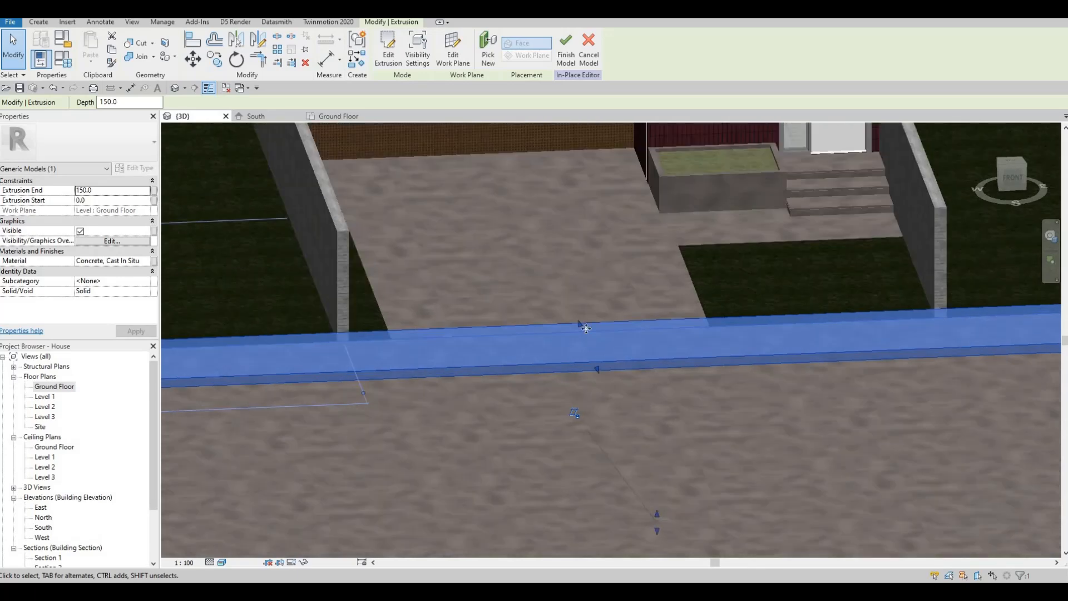
middle_click_drag(585, 352, 484, 344, "shift")
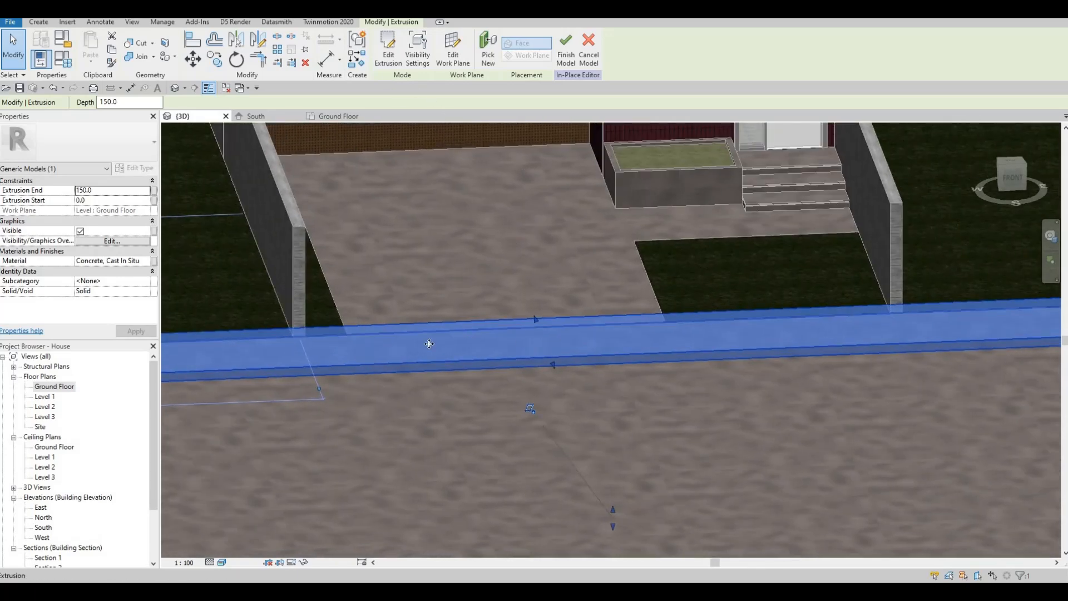
left_click(394, 56)
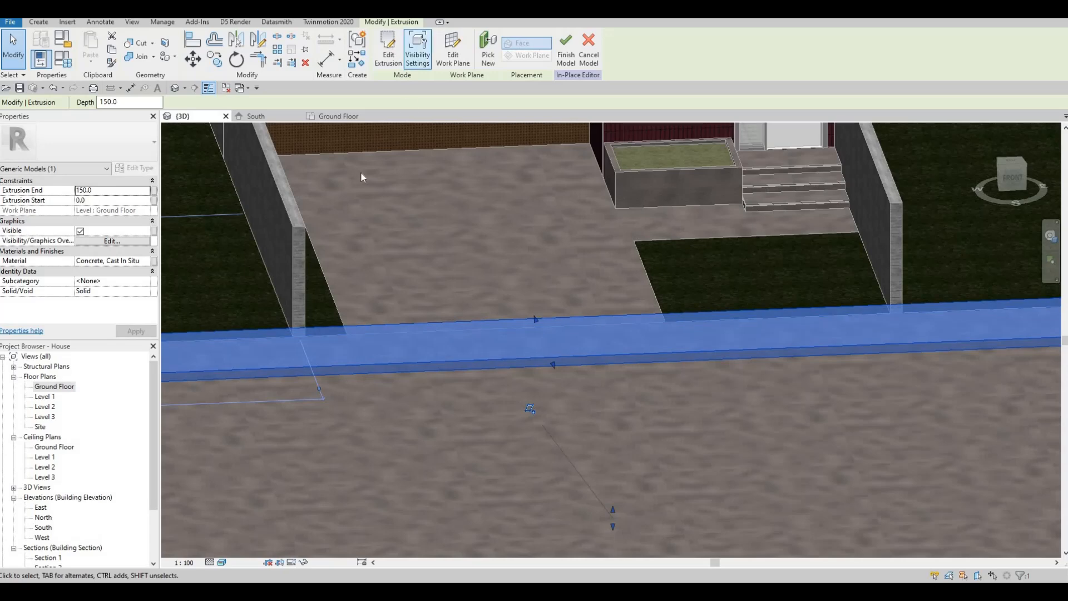
left_click(339, 116)
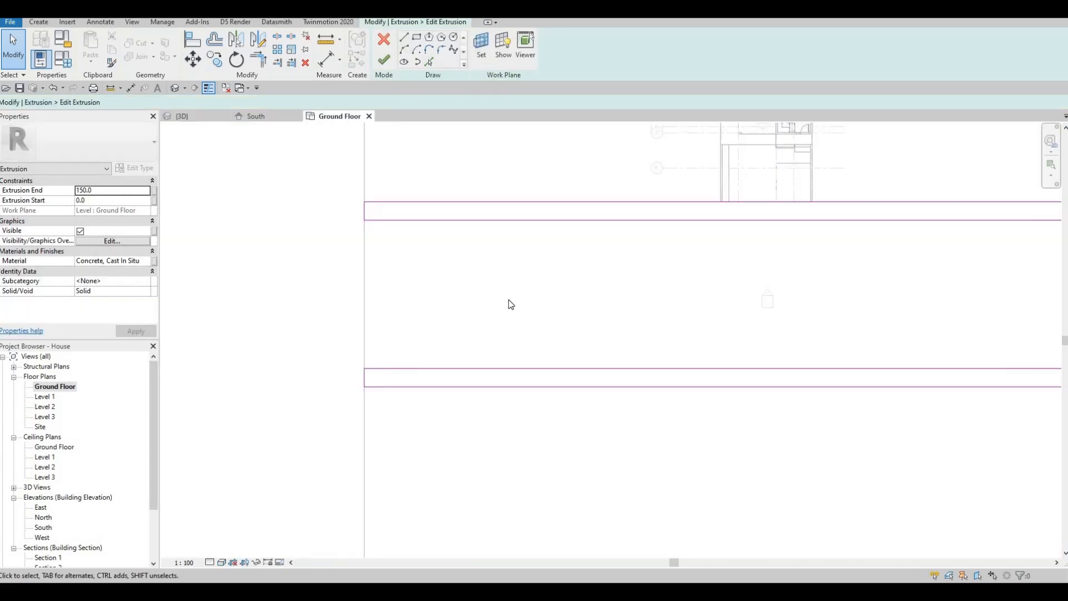
scroll(549, 299, "down", 2)
middle_click_drag(781, 233, 546, 239)
scroll(706, 235, "up", 3)
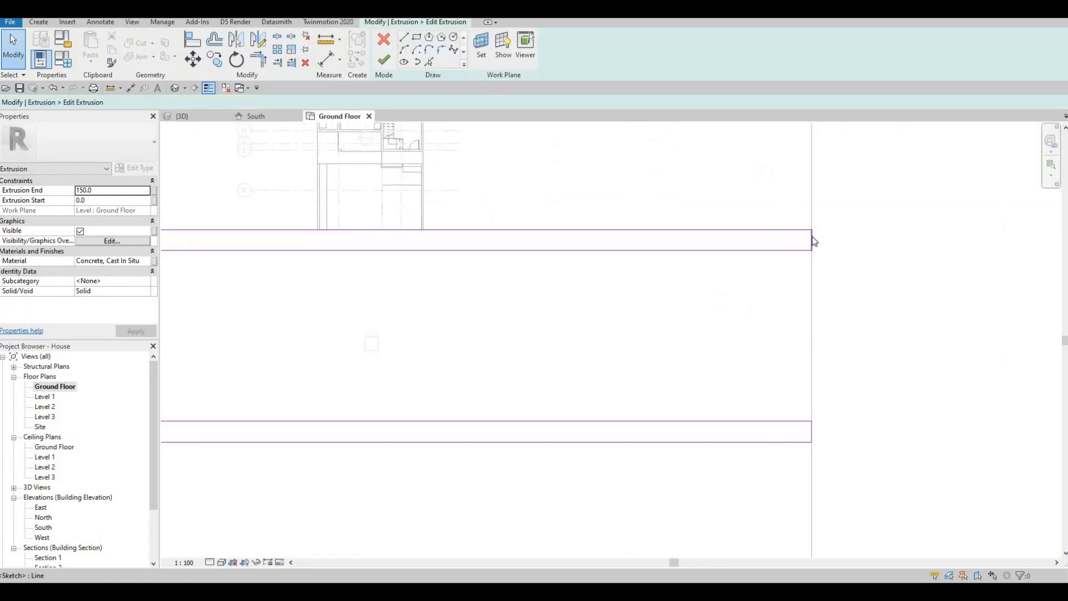
left_click(812, 240)
scroll(811, 238, "up", 1)
left_click_drag(180, 244, 189, 246)
middle_click_drag(359, 246, 522, 247)
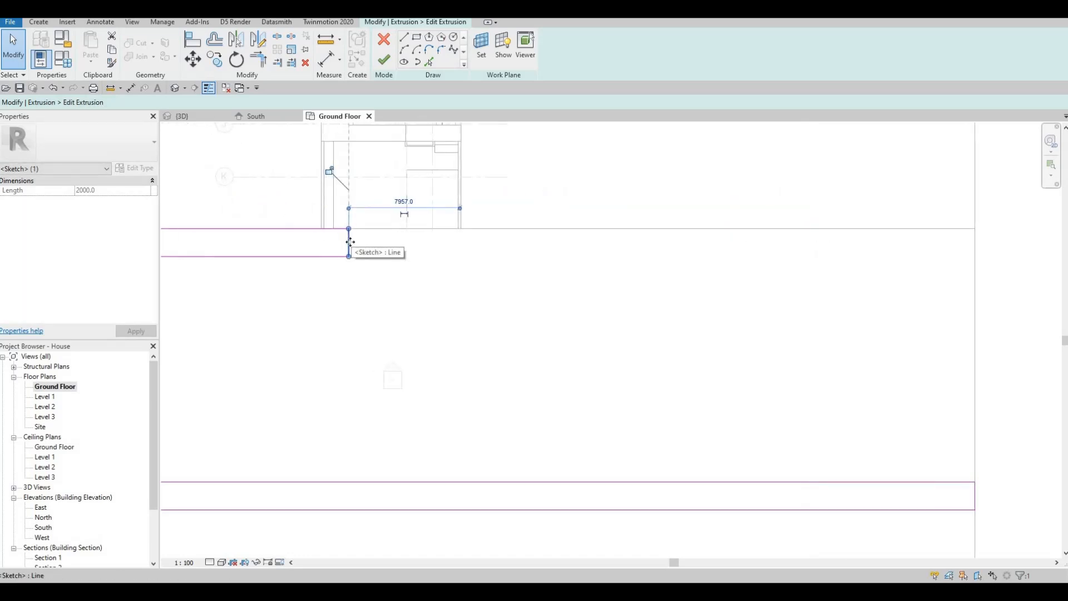
left_click_drag(349, 242, 331, 248)
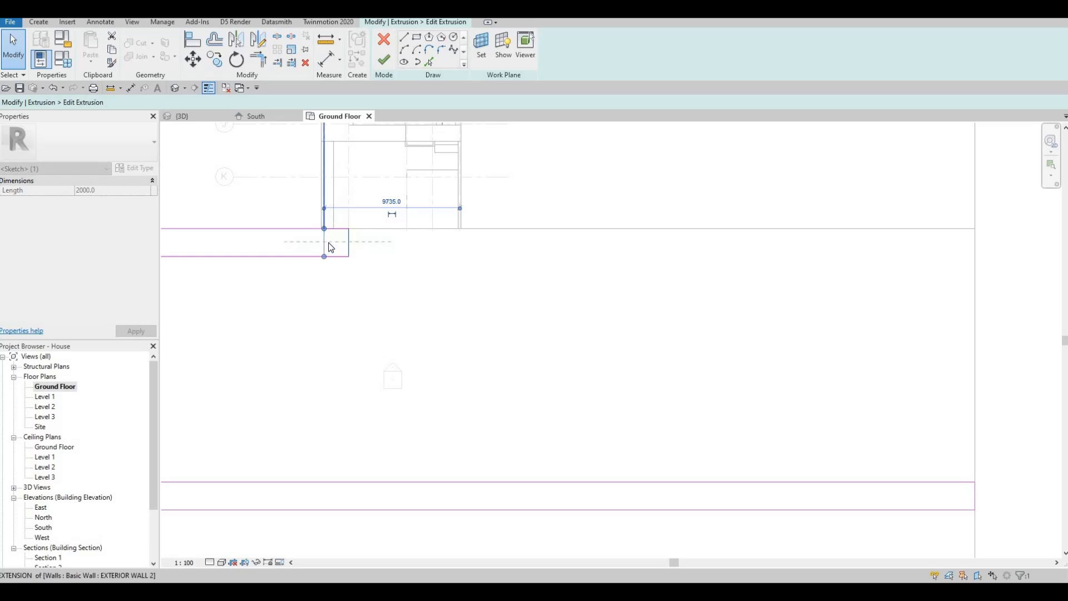
key("Escape")
scroll(372, 250, "down", 2)
key("Escape")
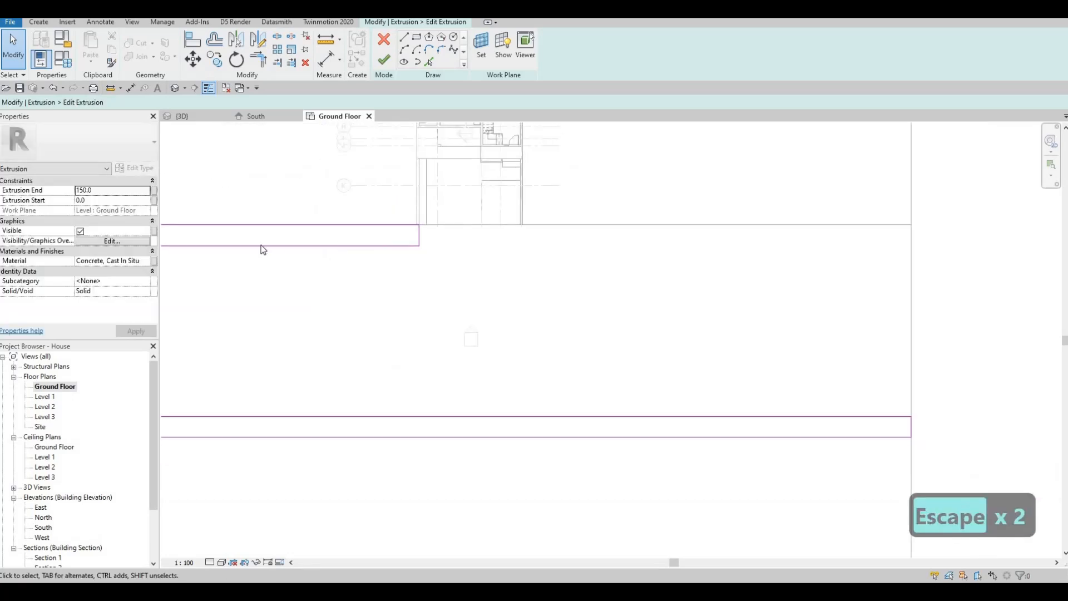
Copy the shortened house-side strip outline along the road so that it starts at the outer face of the east exterior wall.
key("Tab")
left_click(346, 249)
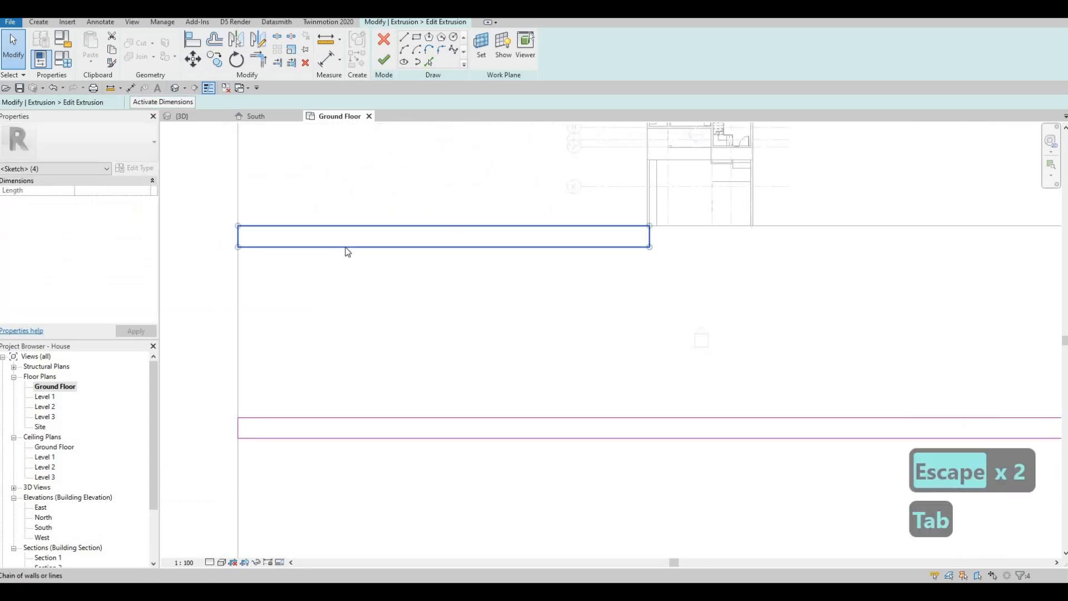
key("c")
key("o")
left_click(238, 225)
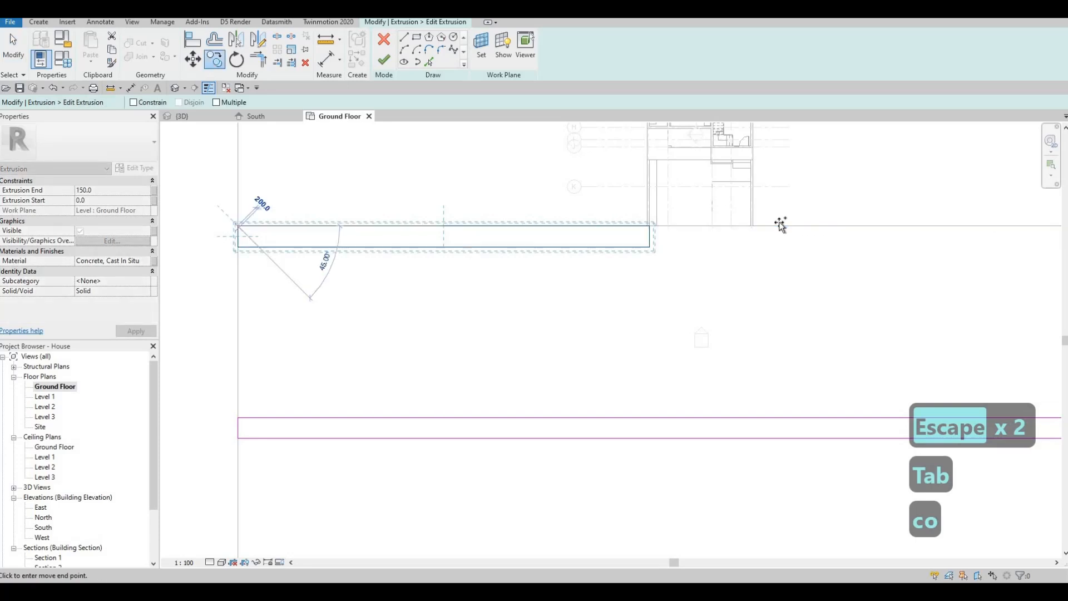
left_click(753, 225)
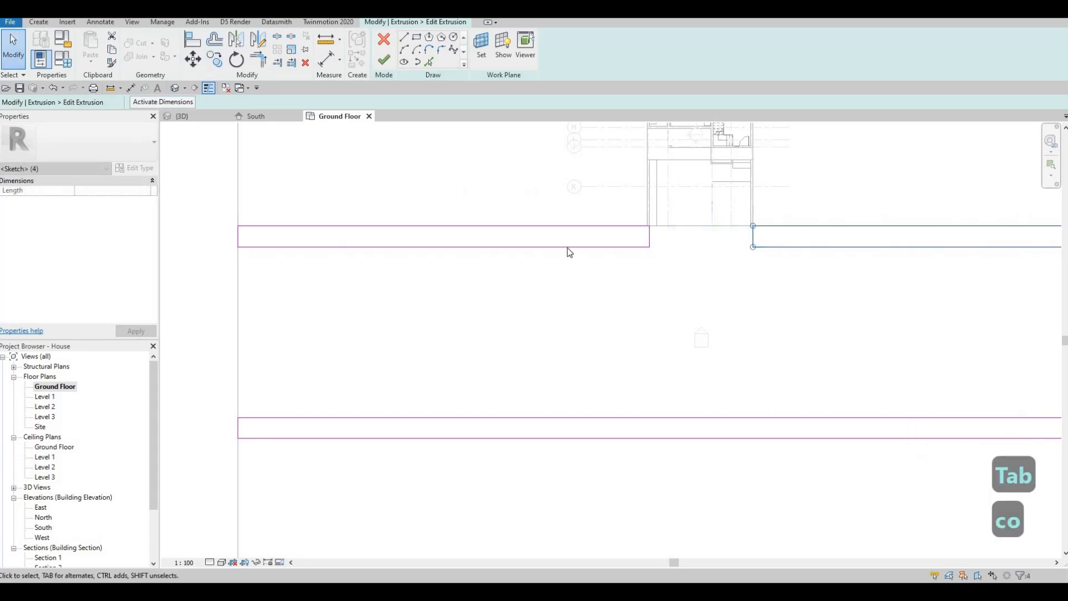
key("Escape")
key("Escape")
Fillet the road-side strip corners on both sides of the driveway, giving the west corner a radius of about 1600 mm.
middle_click_drag(568, 250, 437, 251)
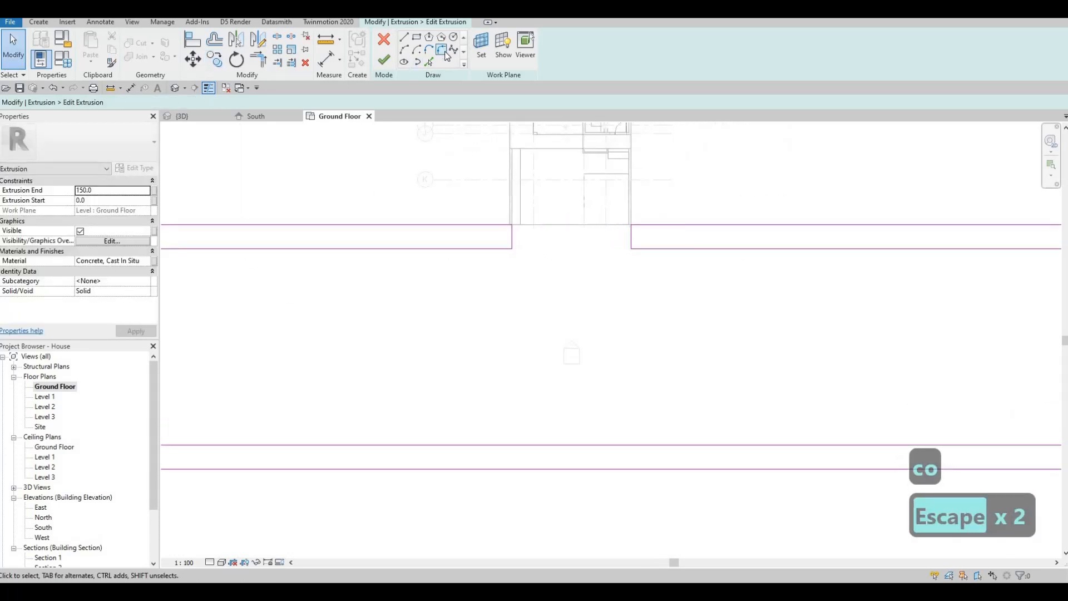
left_click(441, 49)
left_click(504, 246)
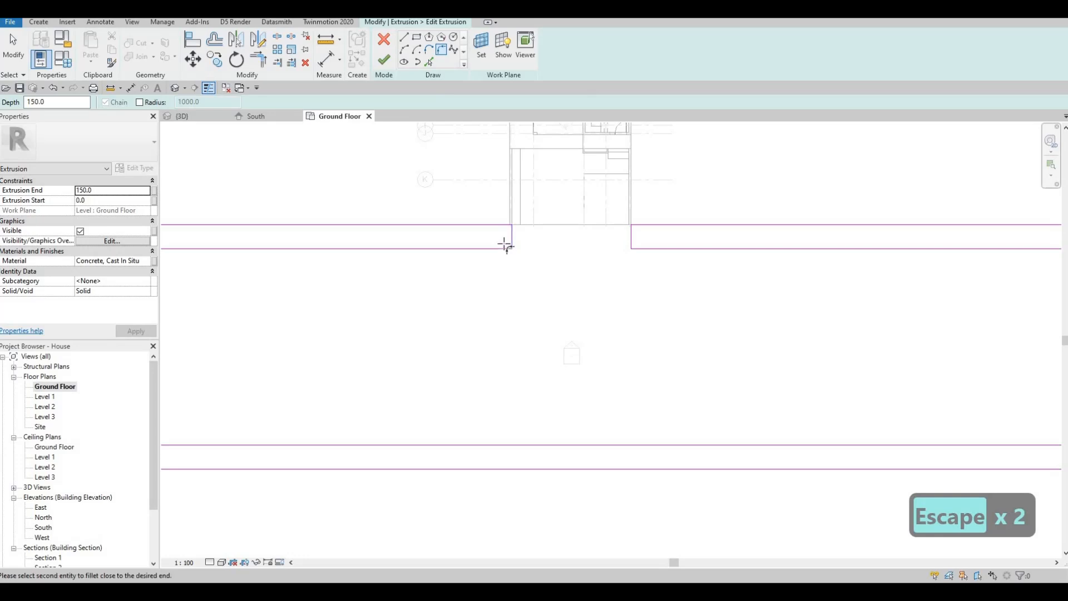
left_click(506, 245)
scroll(506, 247, "up", 2)
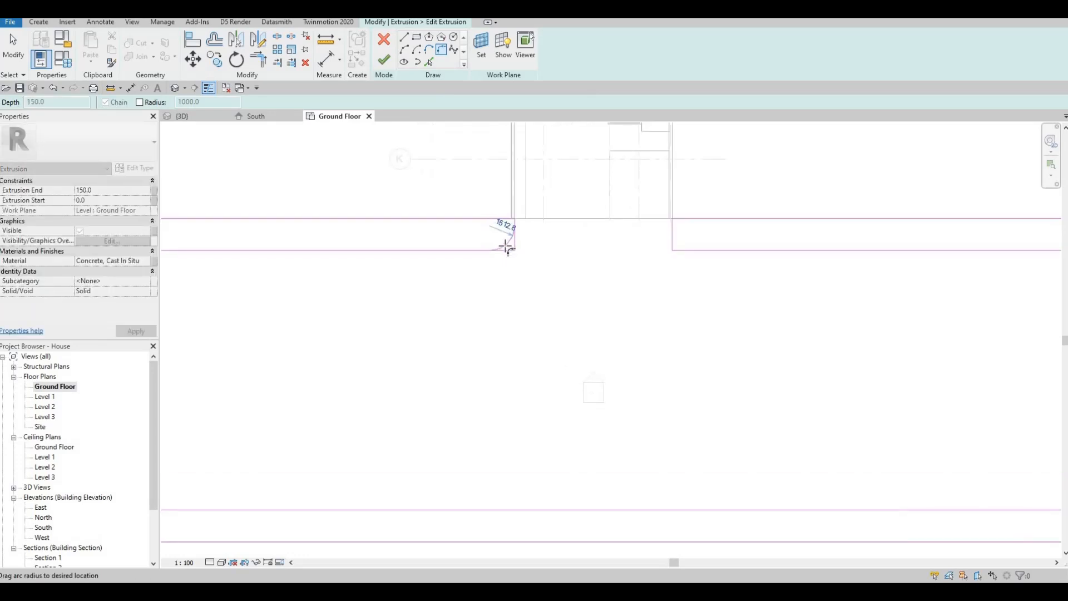
left_click(664, 247)
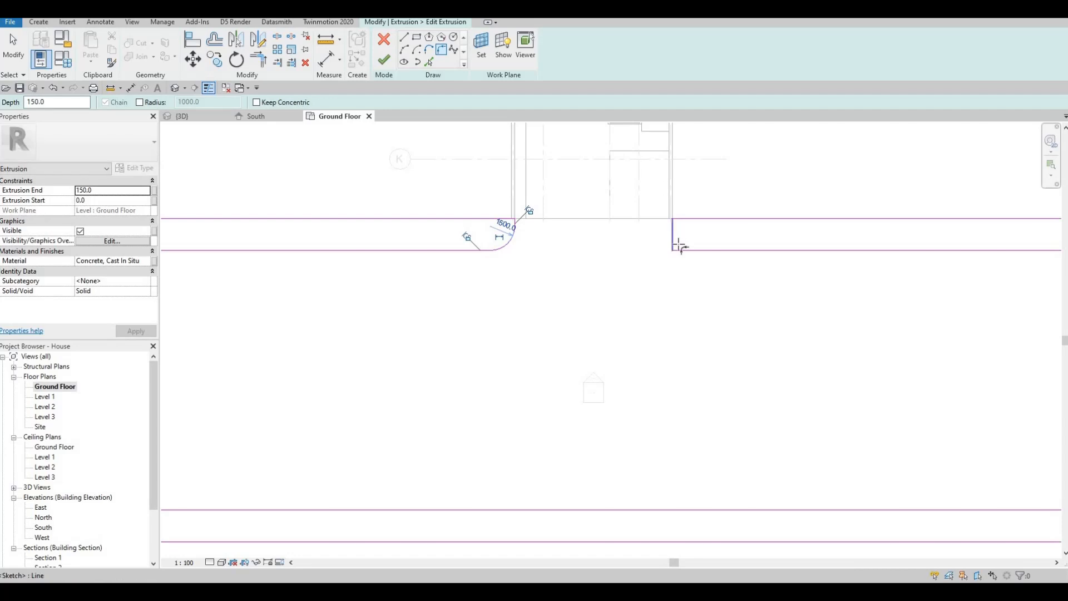
left_click(681, 244)
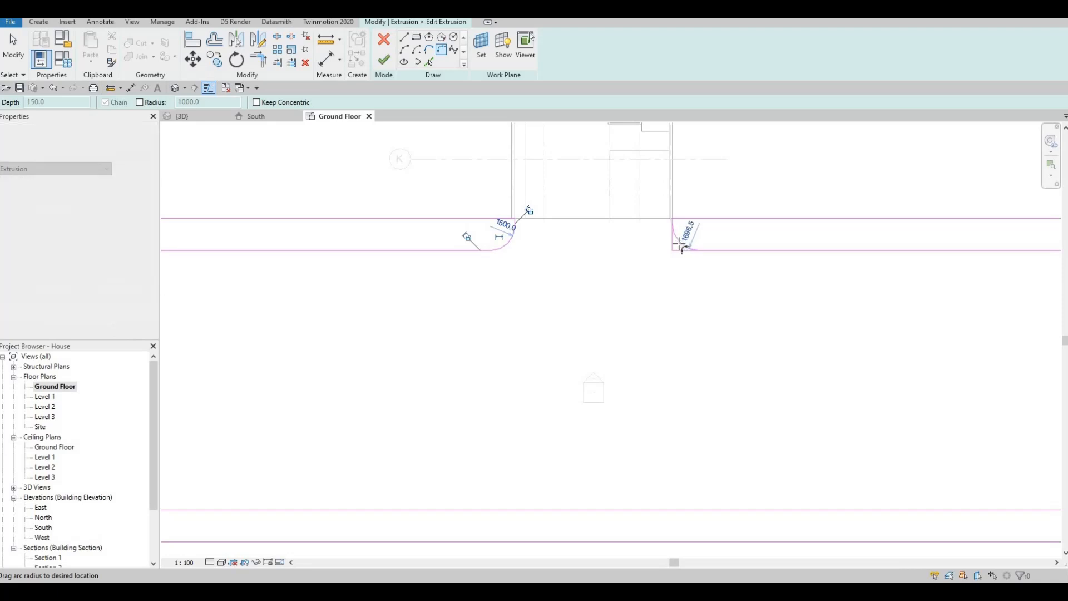
left_click(679, 244)
key("Escape")
key("Escape")
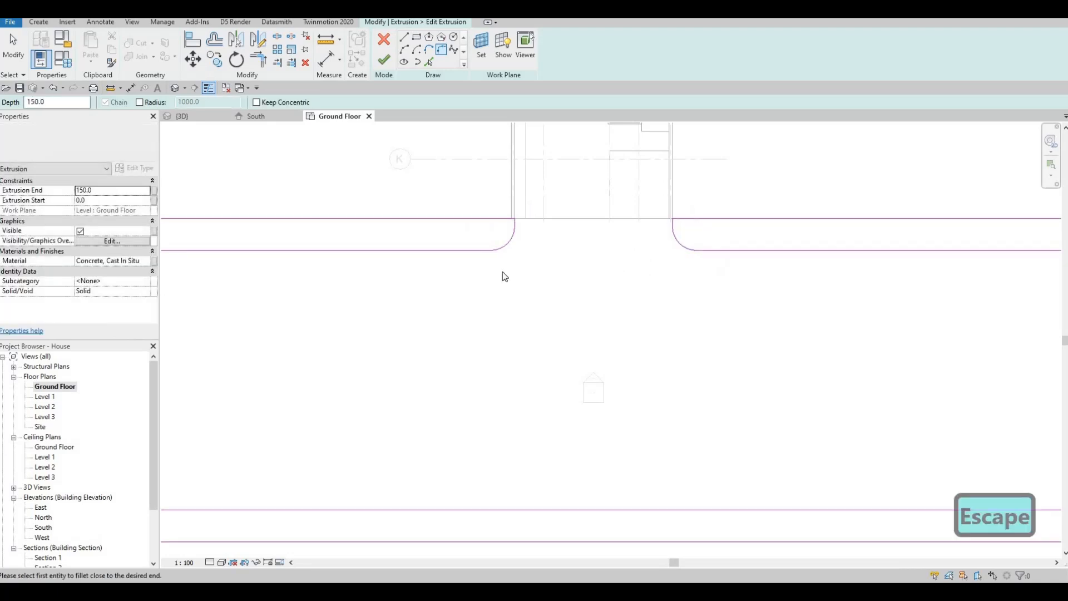
Finish the extrusion sketch, deselect the extrusion and view the strips along the road in 3D.
scroll(502, 271, "down", 2)
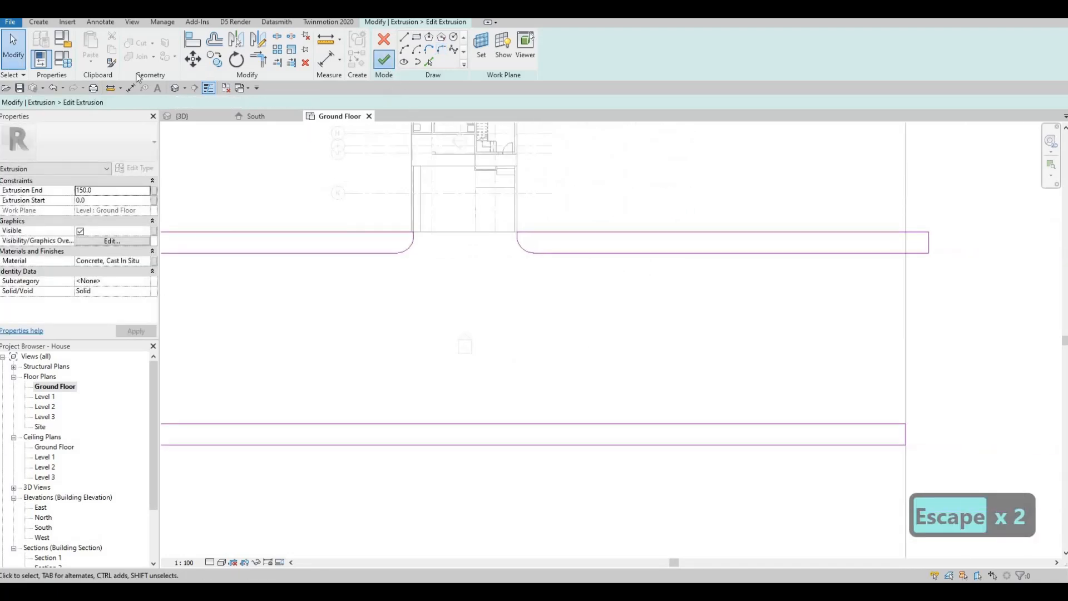
left_click(384, 59)
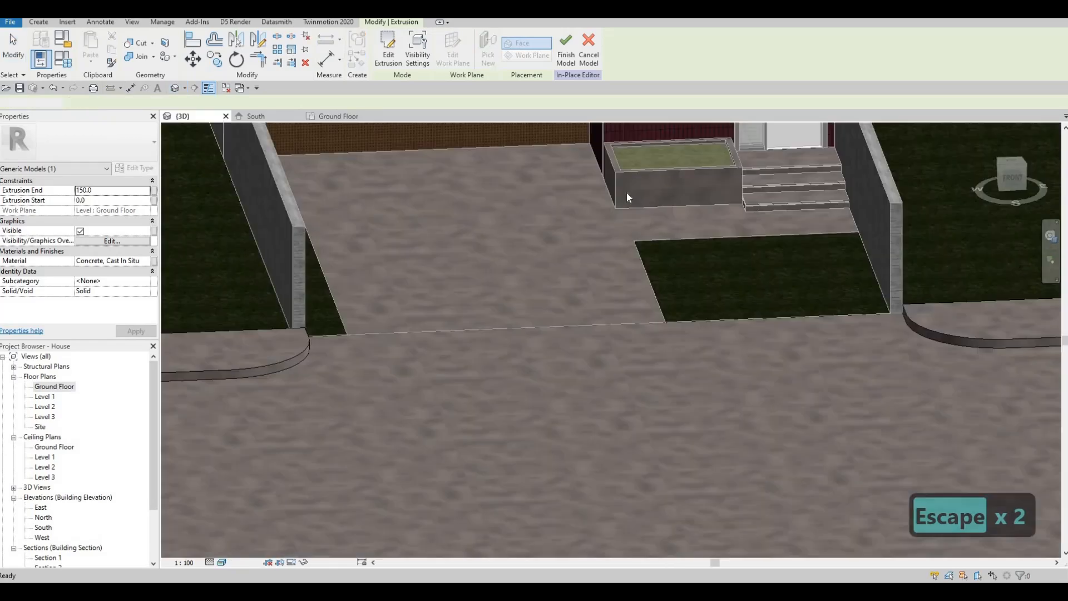
left_click(627, 194)
scroll(632, 223, "down", 5)
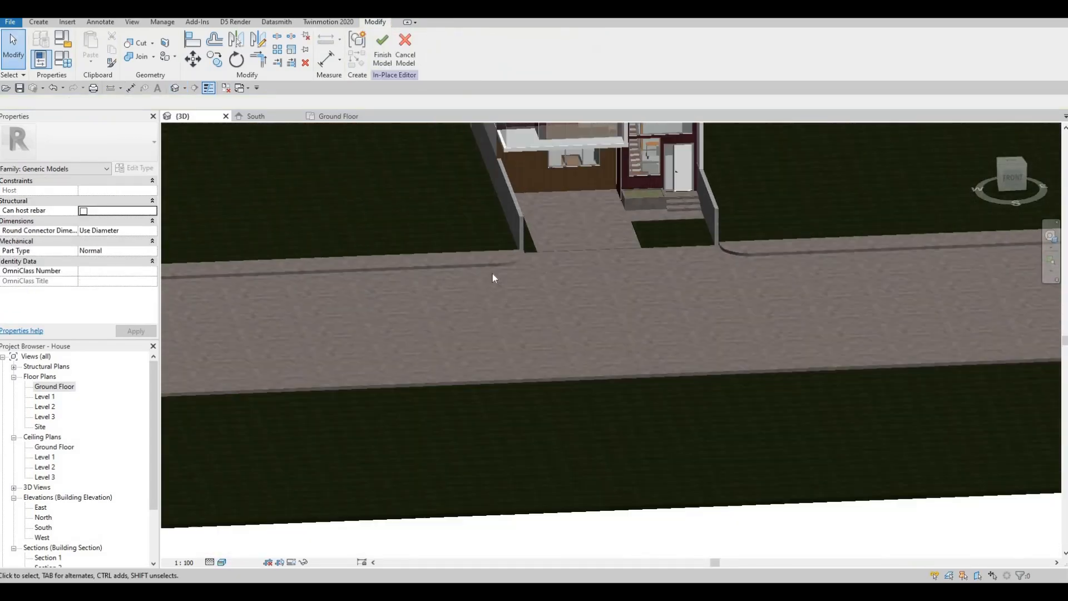
middle_click_drag(492, 272, 432, 245, "shift")
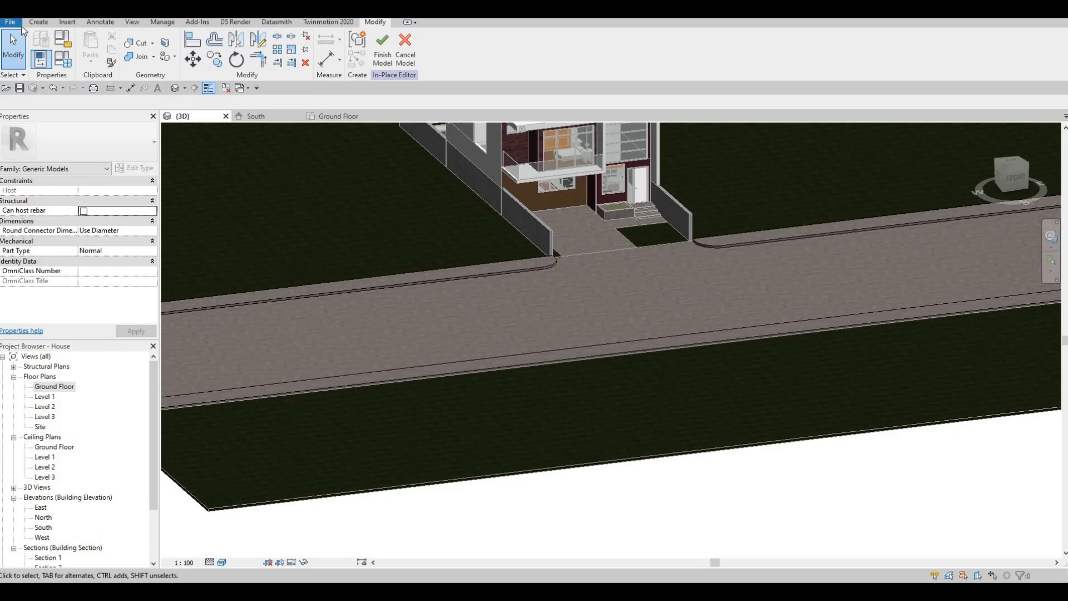
Set the extrusion end of the concrete strips to 100 mm.
left_click(38, 22)
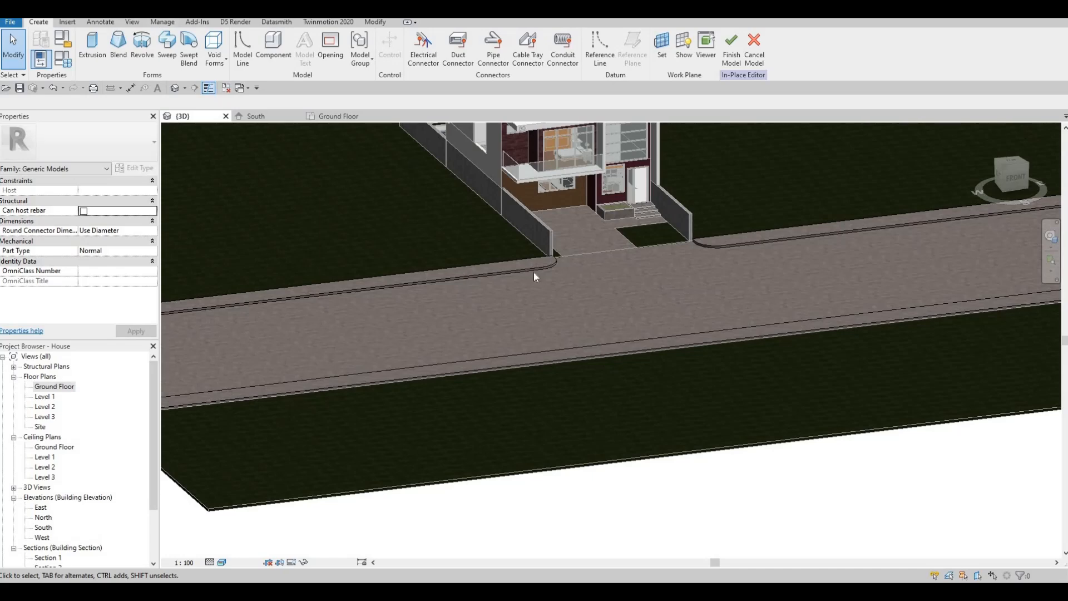
scroll(556, 256, "up", 6)
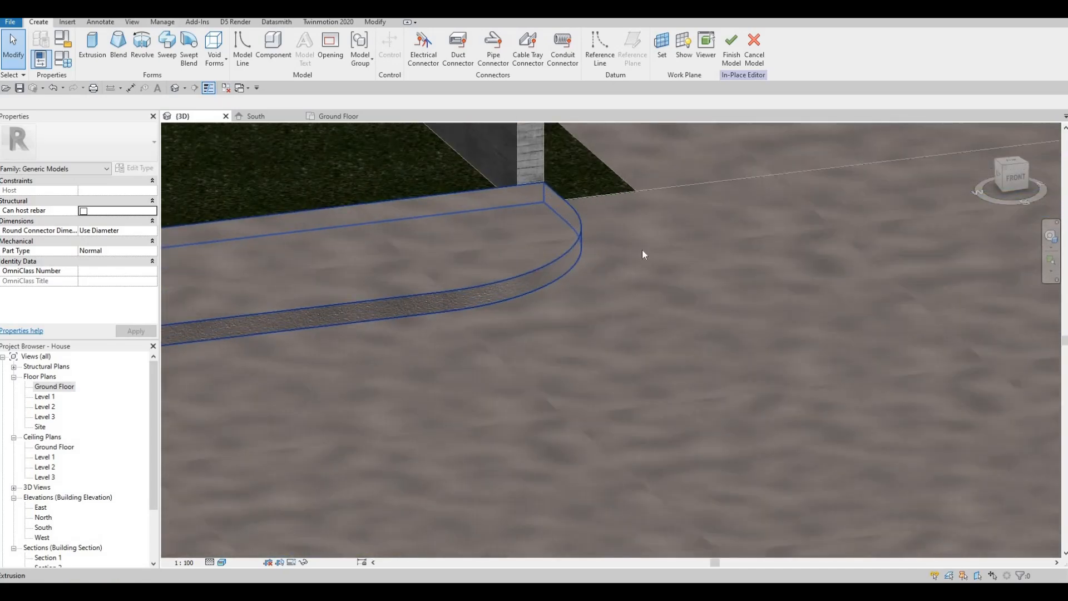
scroll(642, 254, "down", 2)
left_click(643, 251)
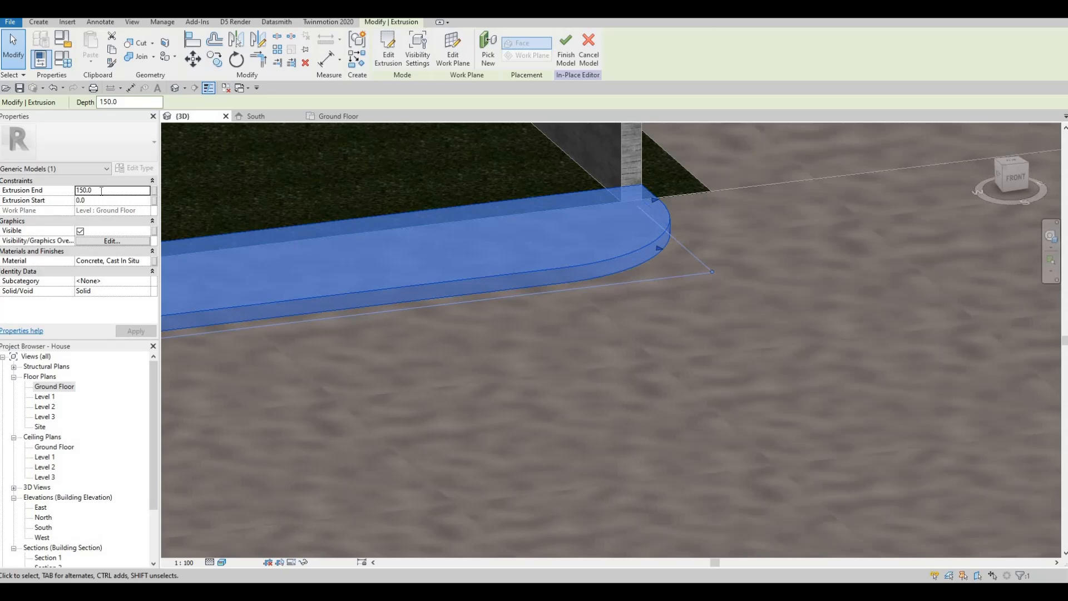
left_click(101, 190)
type("100")
key("Return")
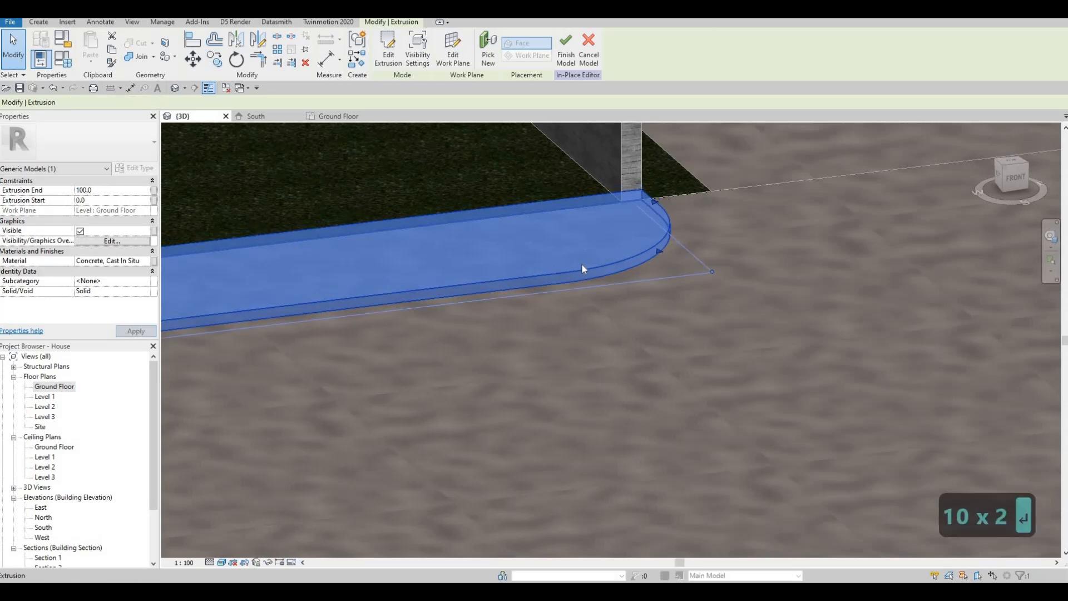
Start a sweep and define its path from the strip's top road-side edges, the rounded driveway corner and the adjoining straight edge.
key("Escape")
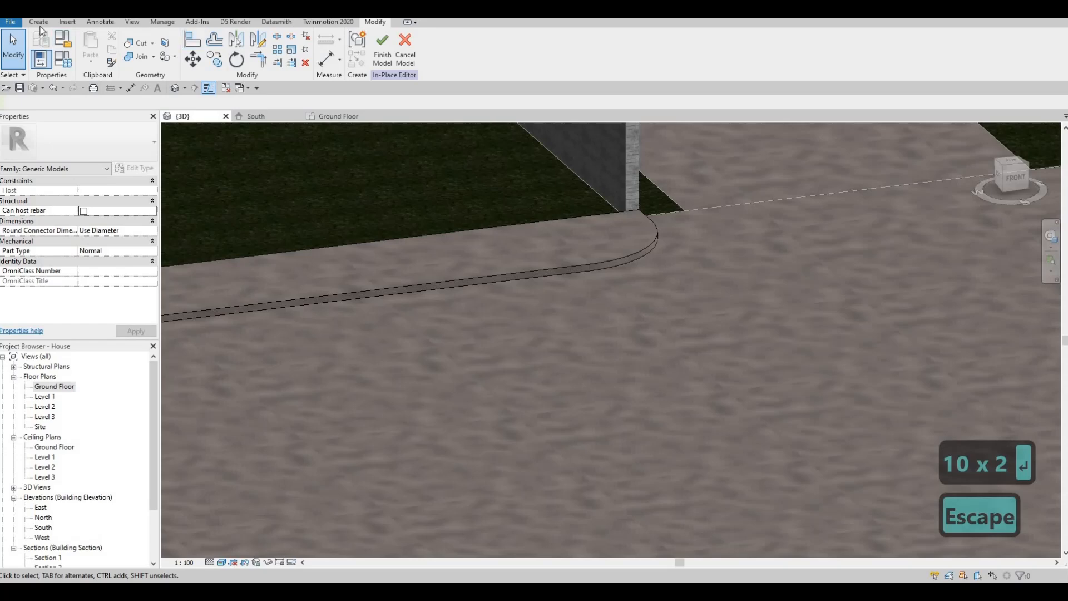
left_click(39, 22)
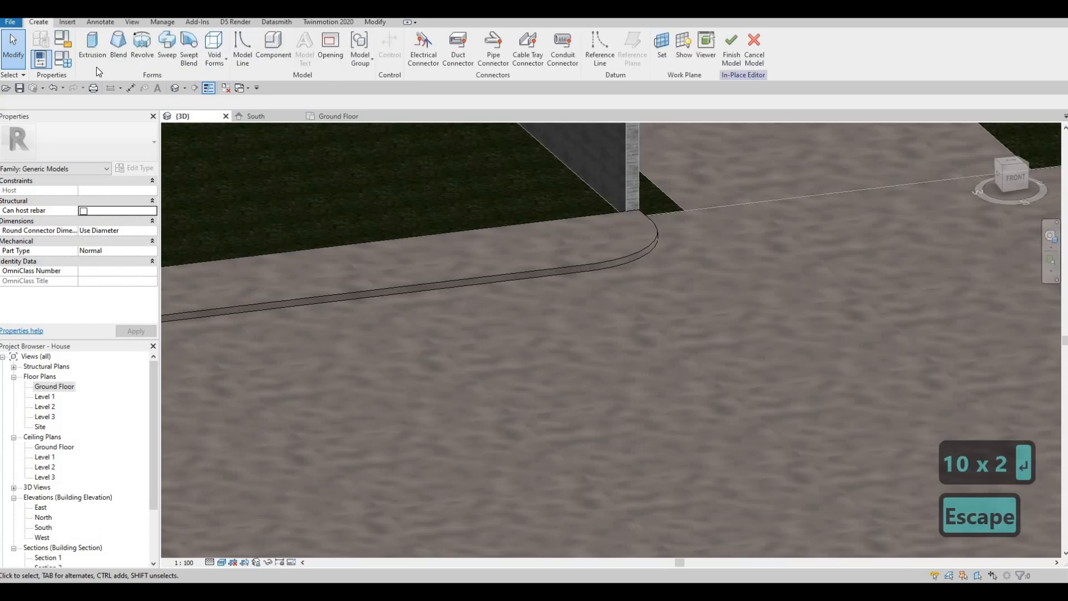
left_click(167, 50)
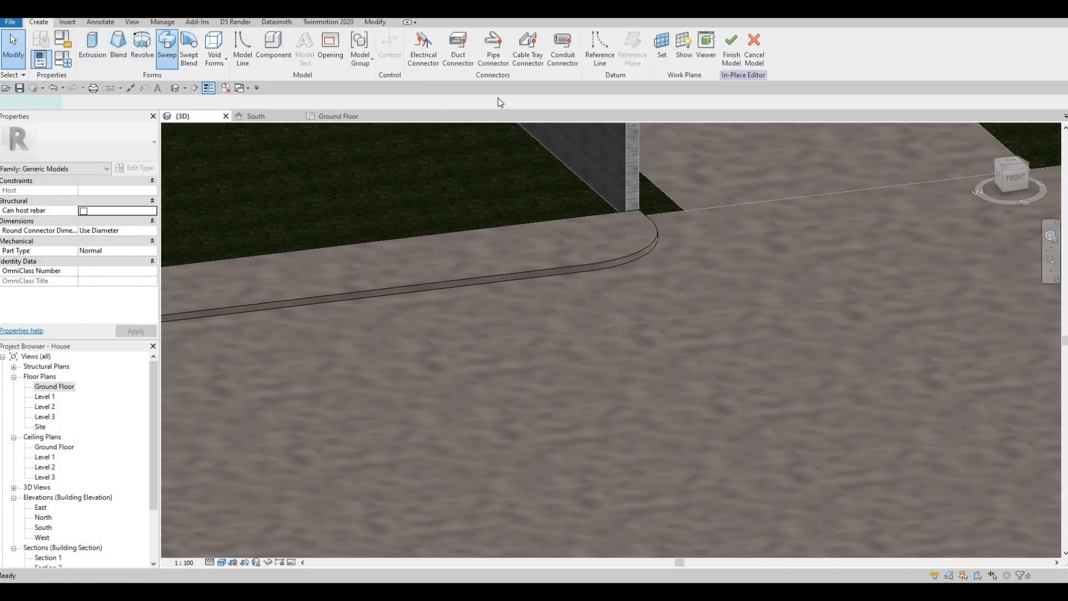
left_click(493, 59)
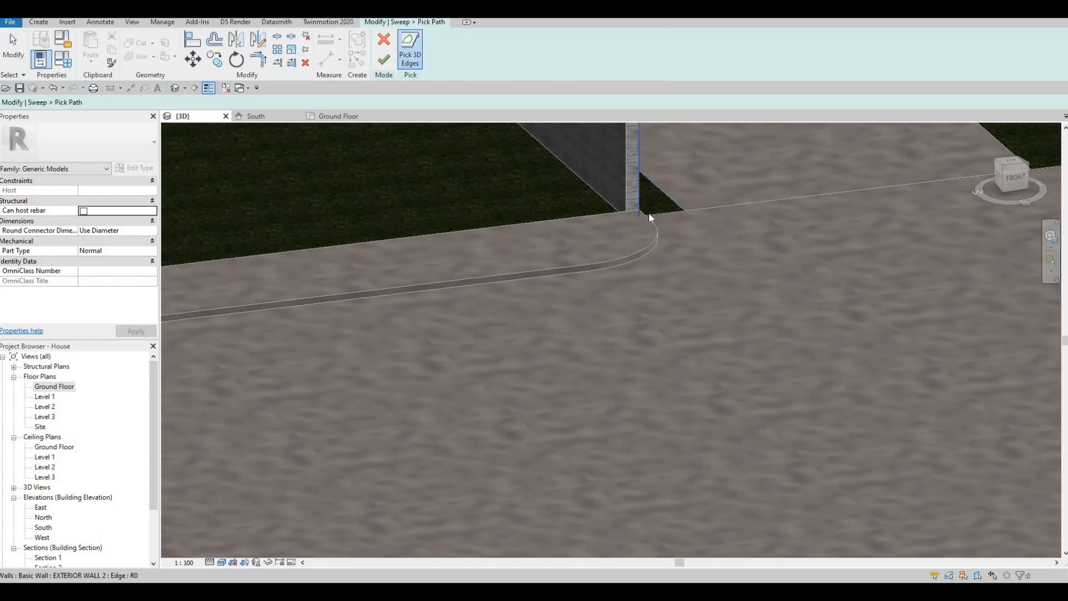
scroll(649, 225, "up", 3)
left_click(648, 225)
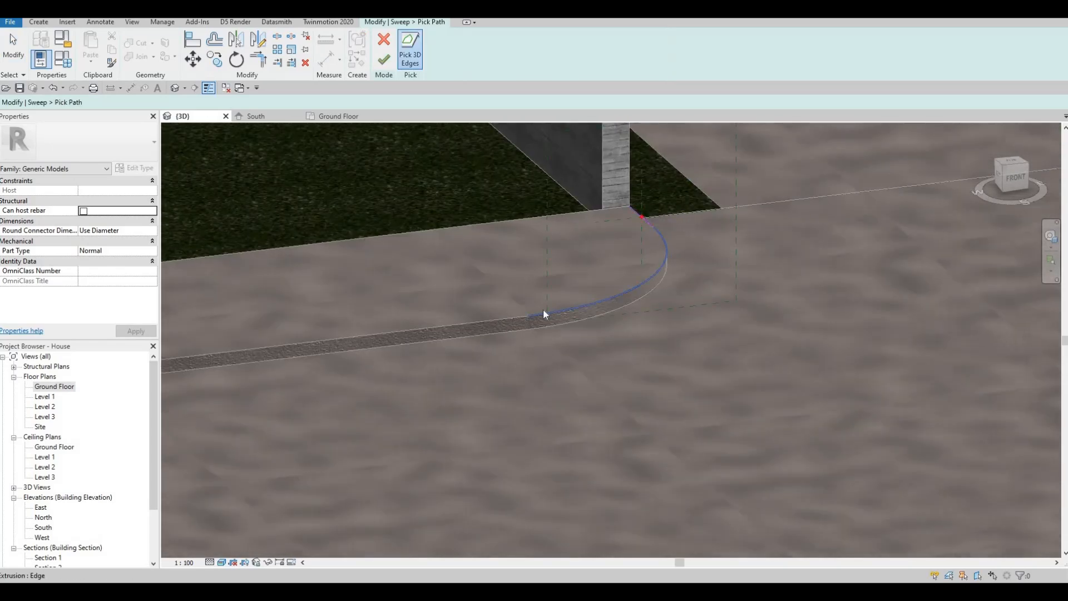
left_click(482, 336)
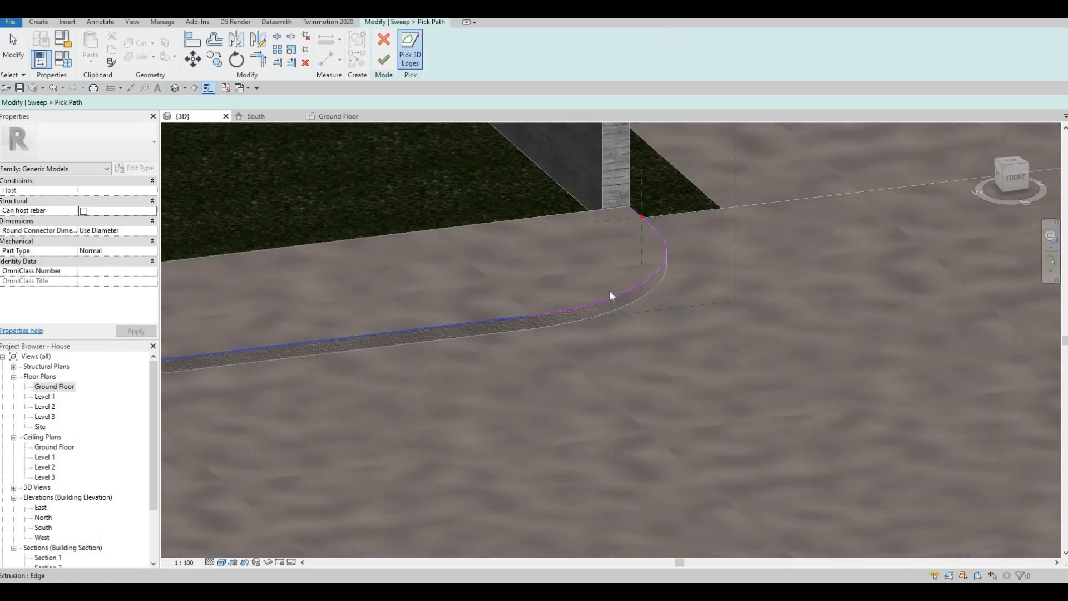
scroll(611, 294, "down", 2)
middle_click_drag(664, 255, 735, 256, "shift")
scroll(645, 252, "down", 1)
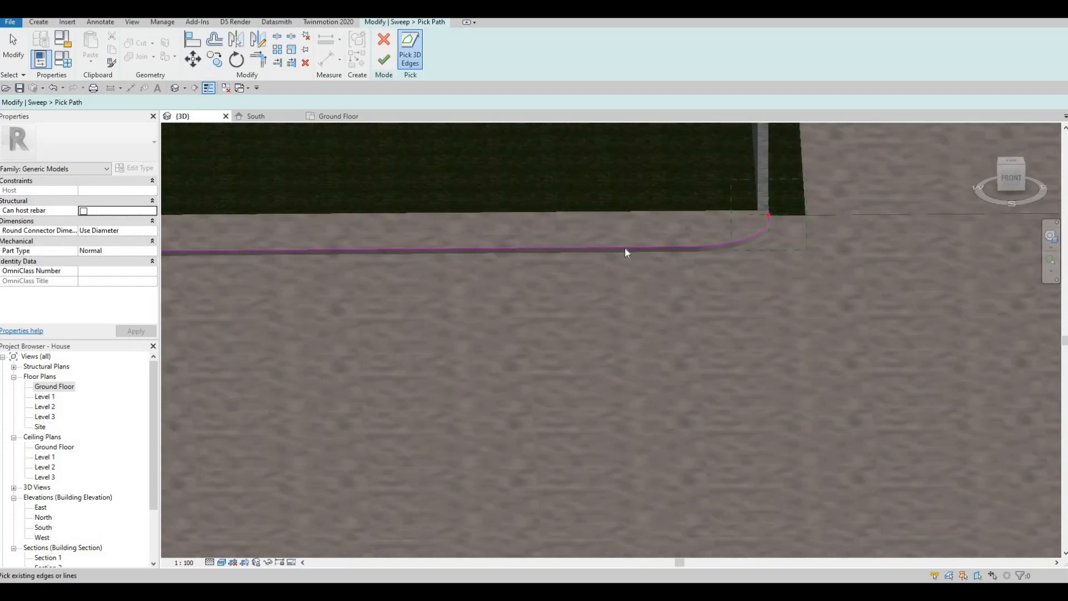
scroll(625, 248, "down", 2)
middle_click_drag(704, 224, 630, 238)
scroll(632, 239, "up", 5)
left_click(389, 59)
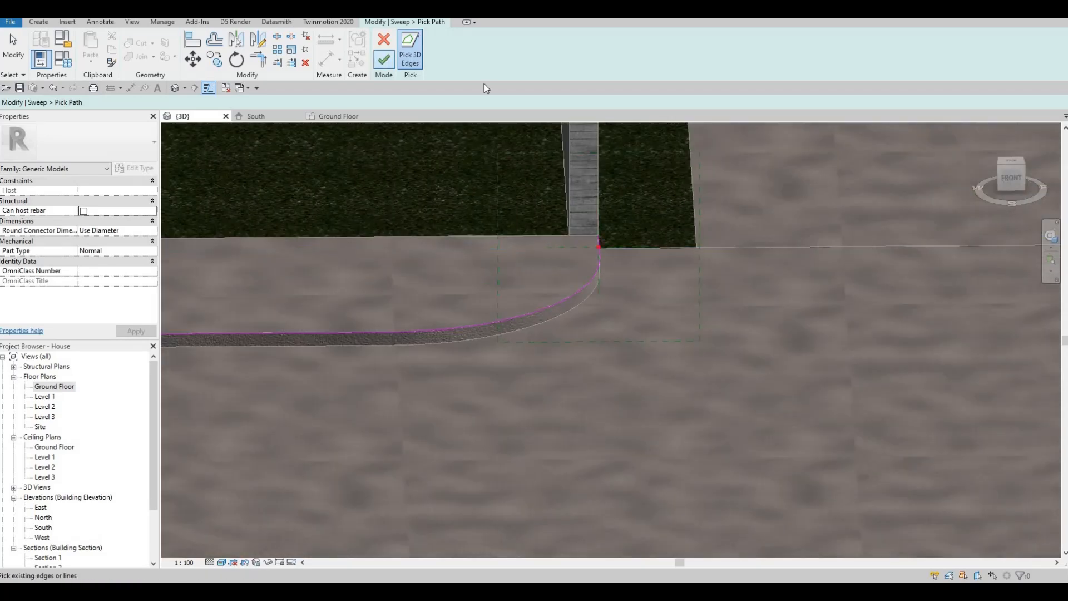
Sketch a rectangular sweep profile about 33.5 mm wide and 100 mm high from the path point against the strip's outer face.
left_click(579, 61)
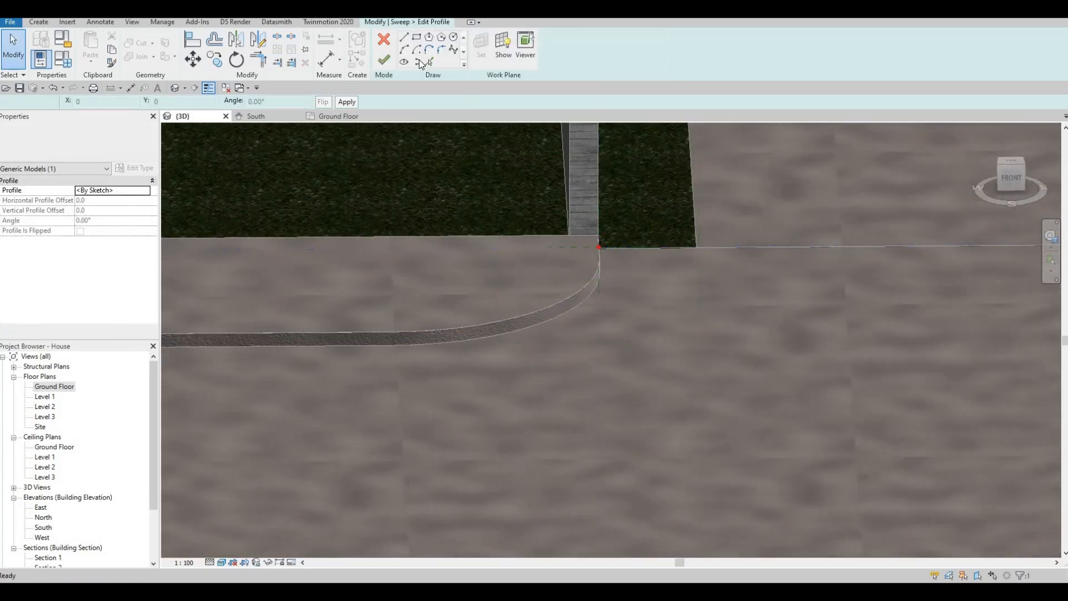
scroll(630, 250, "up", 3)
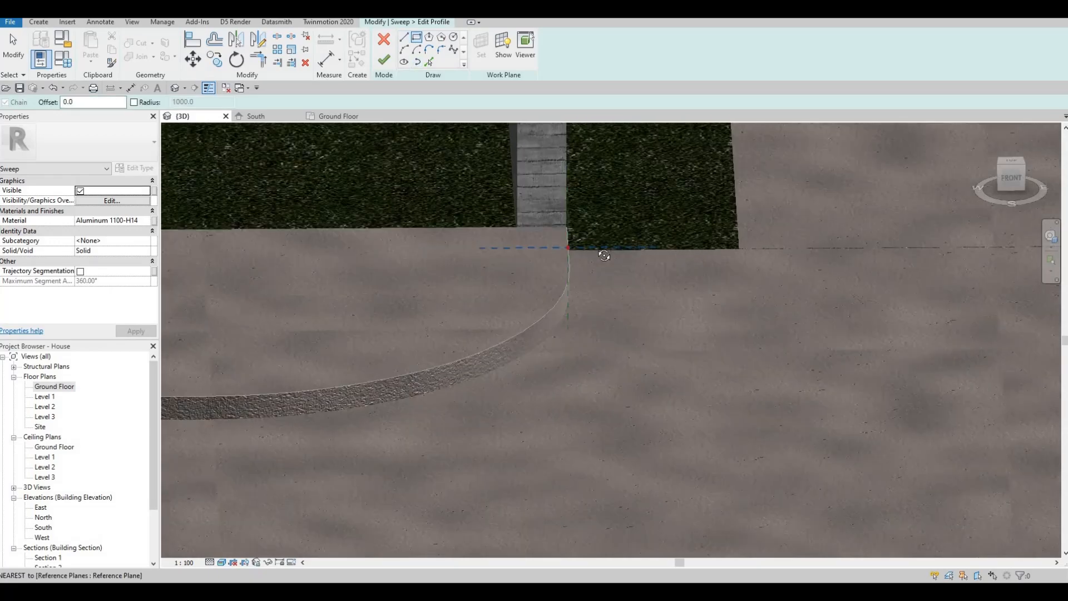
middle_click_drag(426, 205, 657, 252, "shift")
scroll(657, 252, "down", 3)
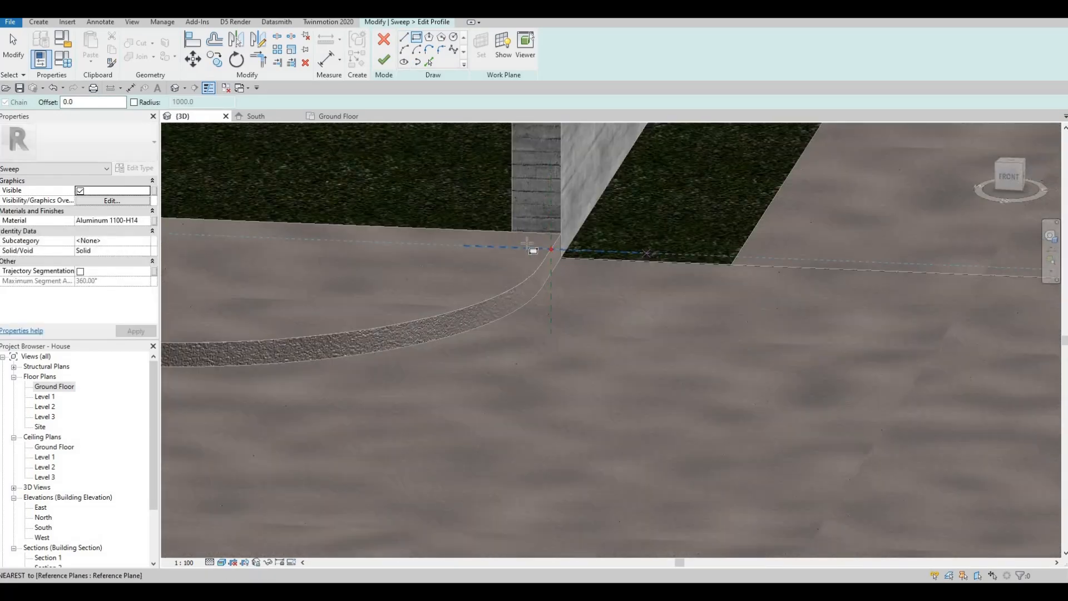
scroll(573, 255, "up", 2)
left_click(539, 294)
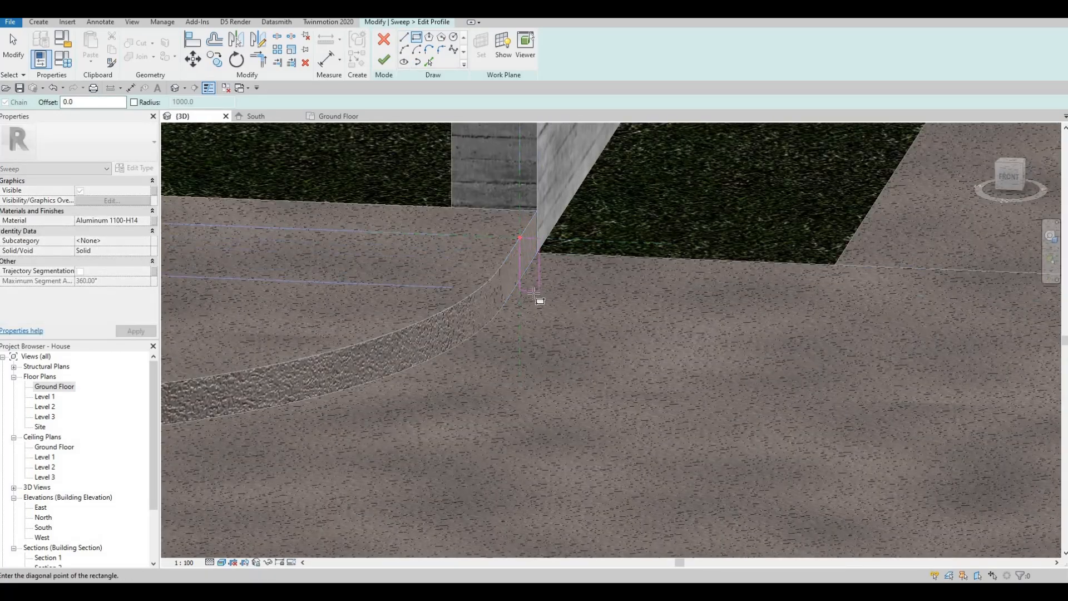
middle_click_drag(536, 293, 606, 226, "shift")
scroll(605, 227, "down", 4)
scroll(490, 267, "up", 3)
scroll(507, 290, "up", 2)
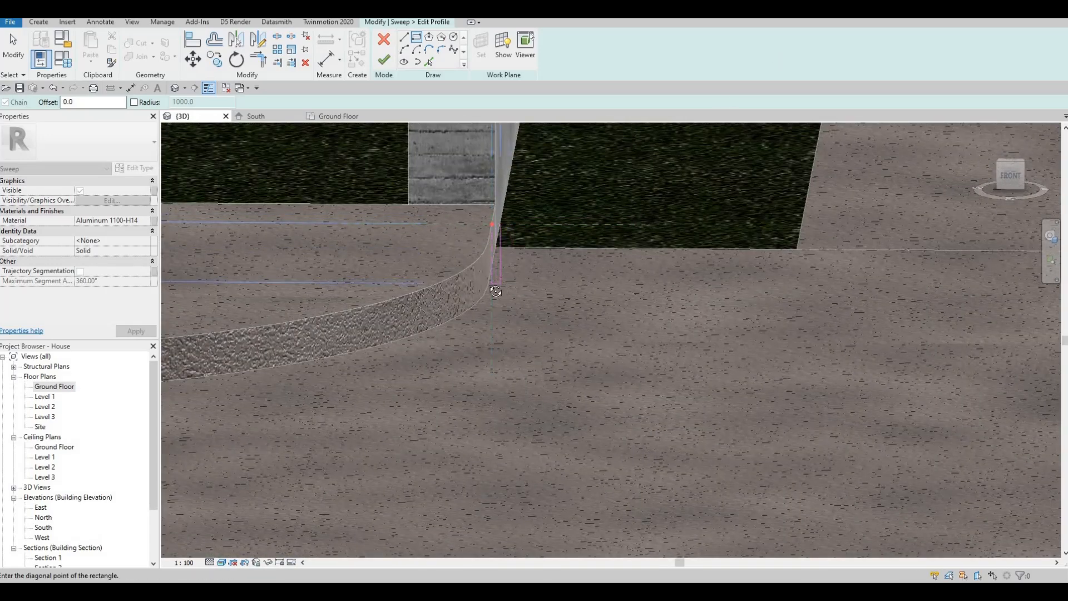
middle_click_drag(498, 280, 515, 241, "shift")
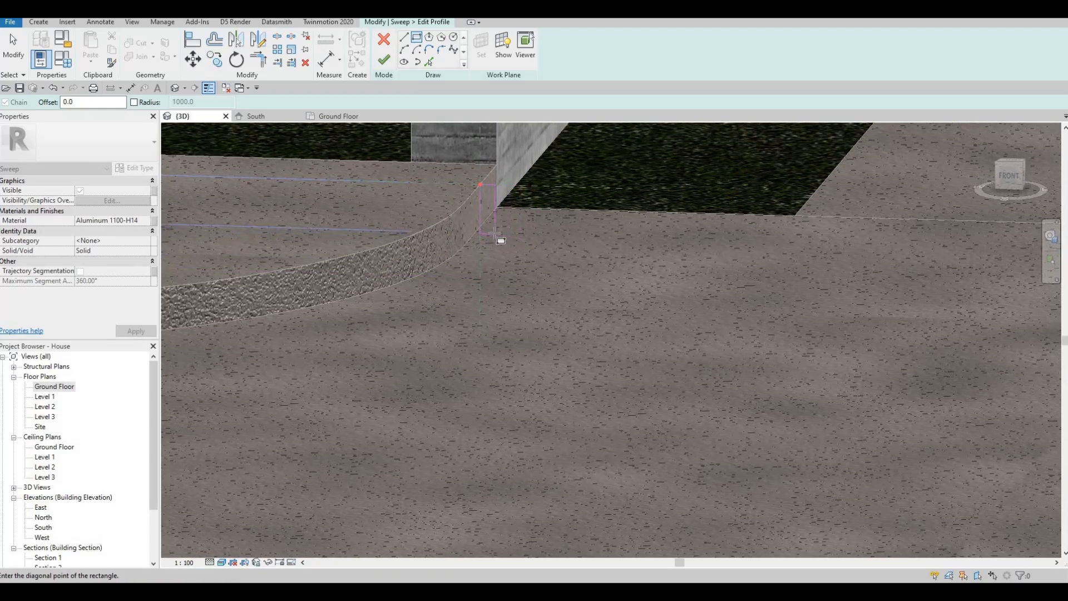
left_click(504, 230)
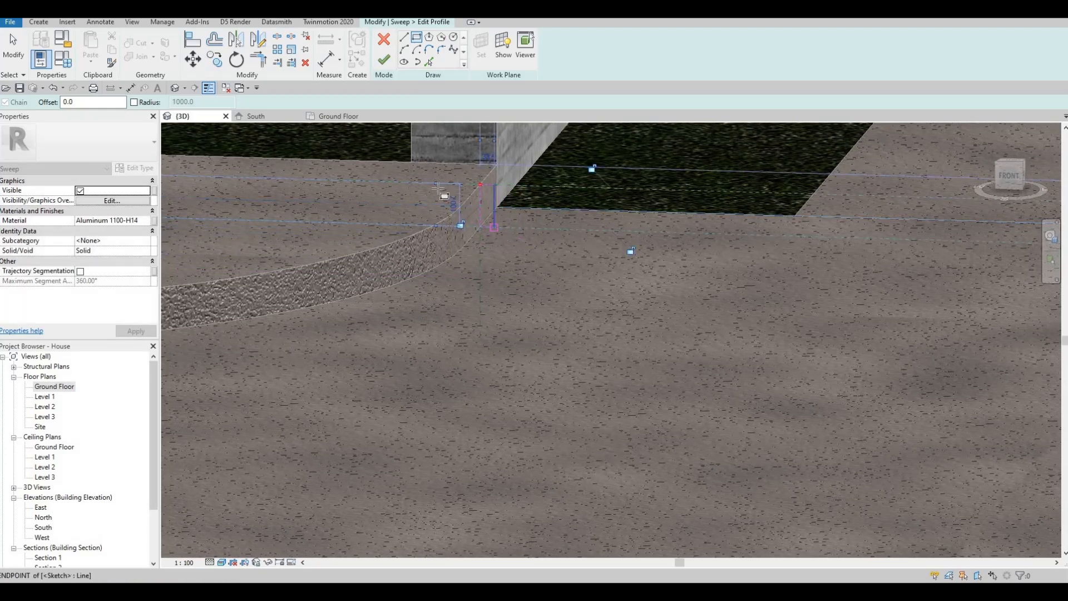
Set the rectangular profile's width to 30 mm by moving its outer vertical line.
scroll(495, 198, "up", 2)
scroll(496, 195, "up", 2)
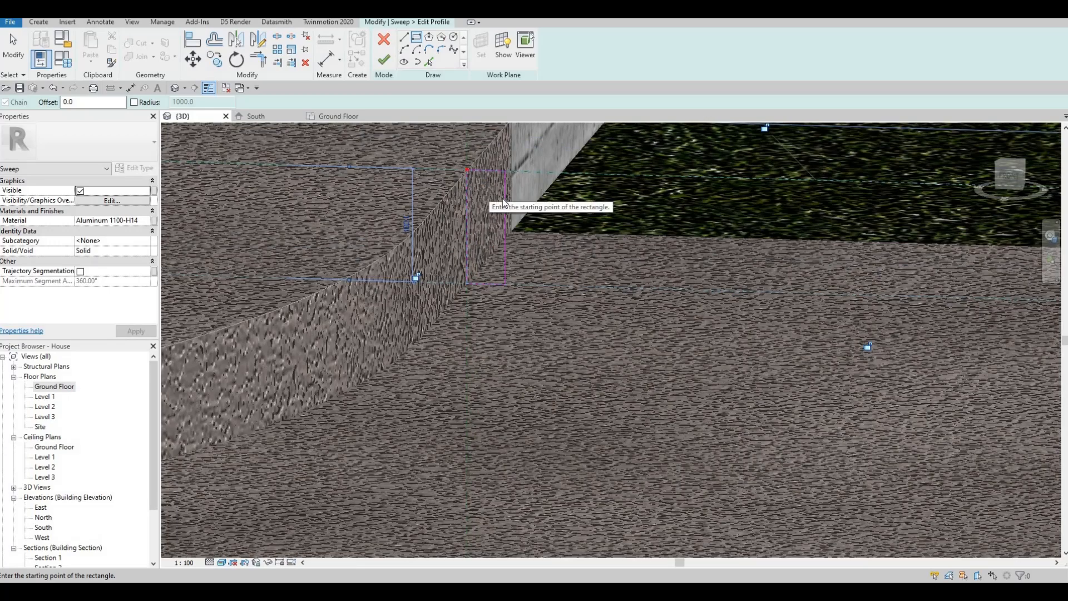
key("Escape")
key("Escape")
left_click(505, 237)
middle_click_drag(478, 131, 466, 245)
scroll(467, 244, "up", 3)
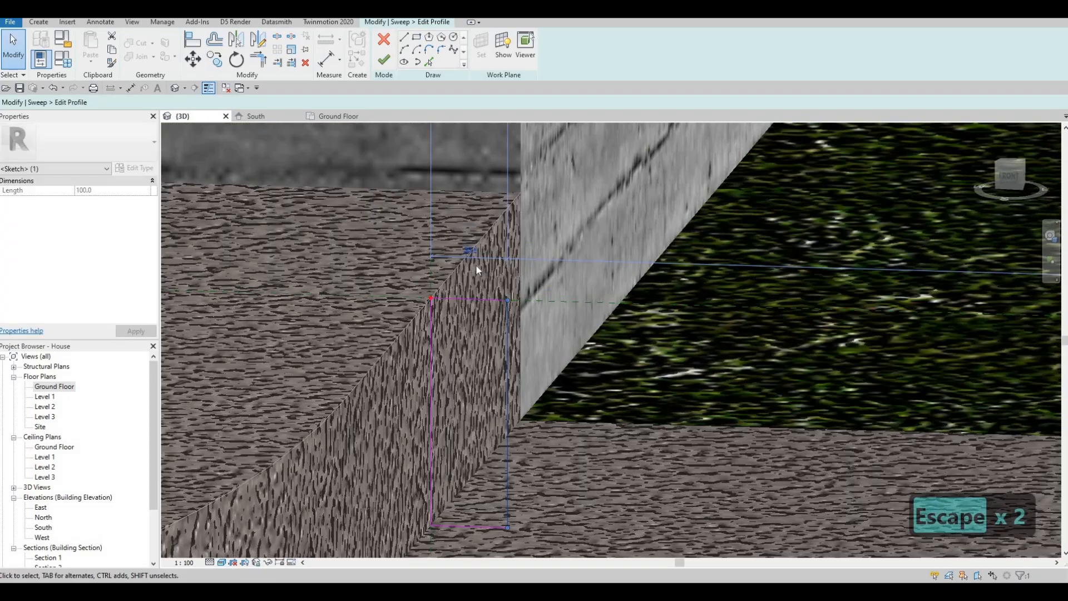
left_click(491, 271)
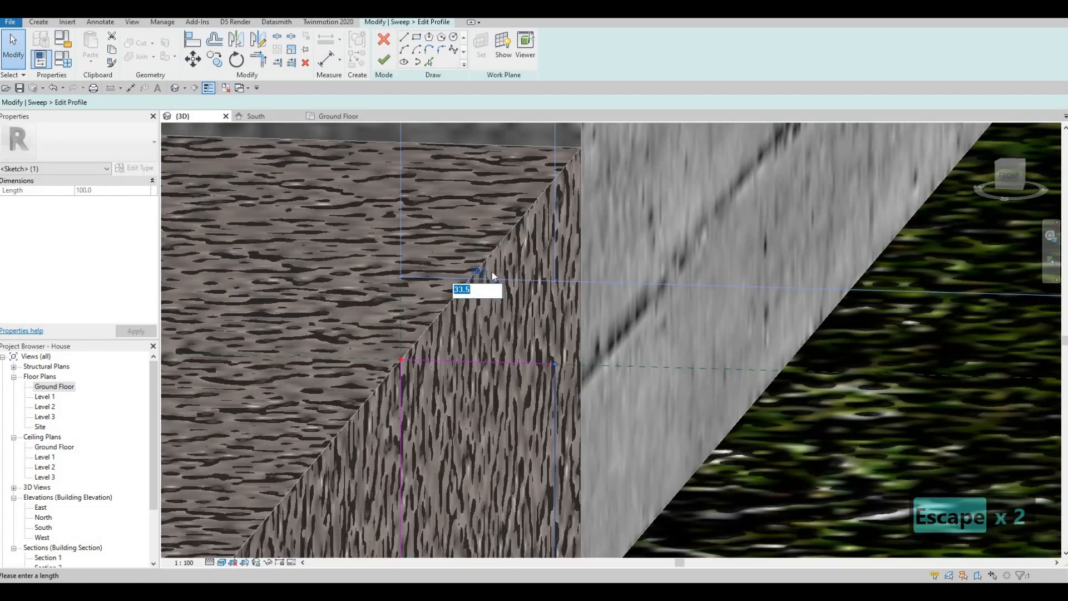
scroll(491, 271, "down", 1)
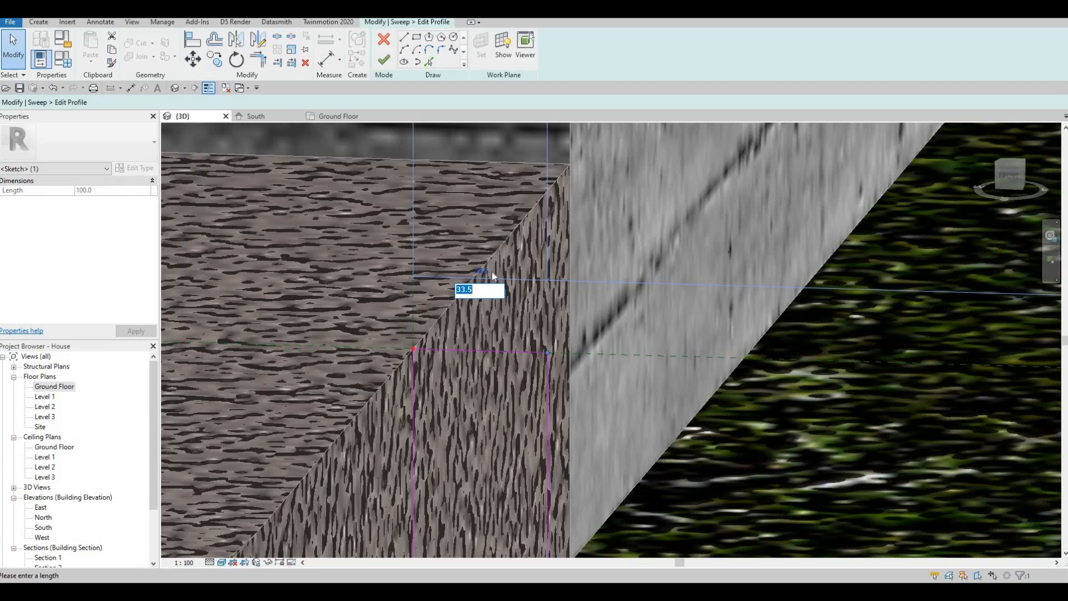
key("Return")
scroll(492, 276, "down", 3)
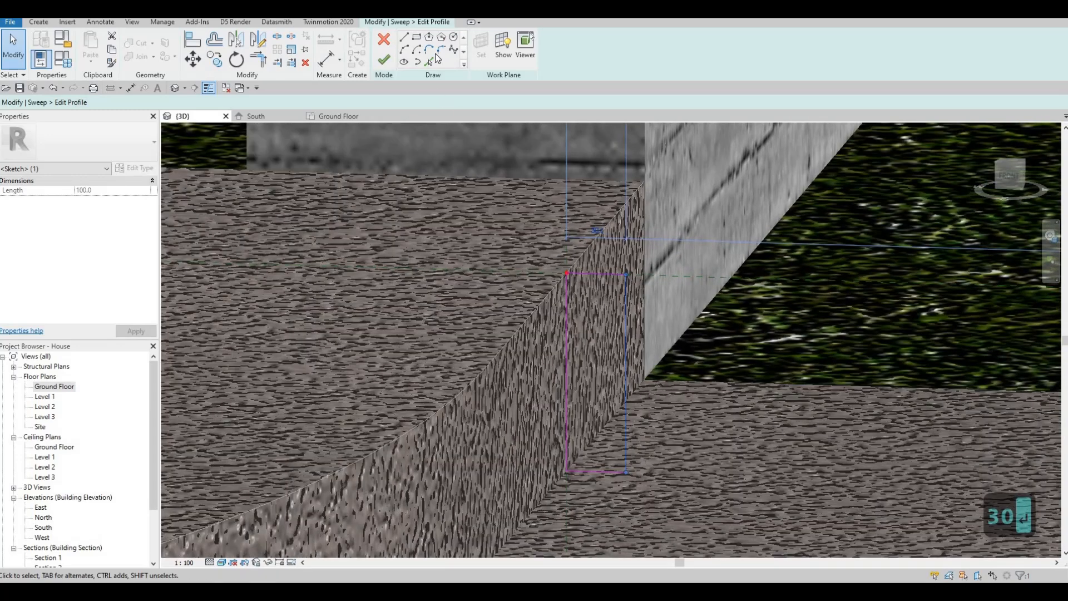
Fillet the profile's upper outer corner with a radius of about 20 mm.
left_click(439, 51)
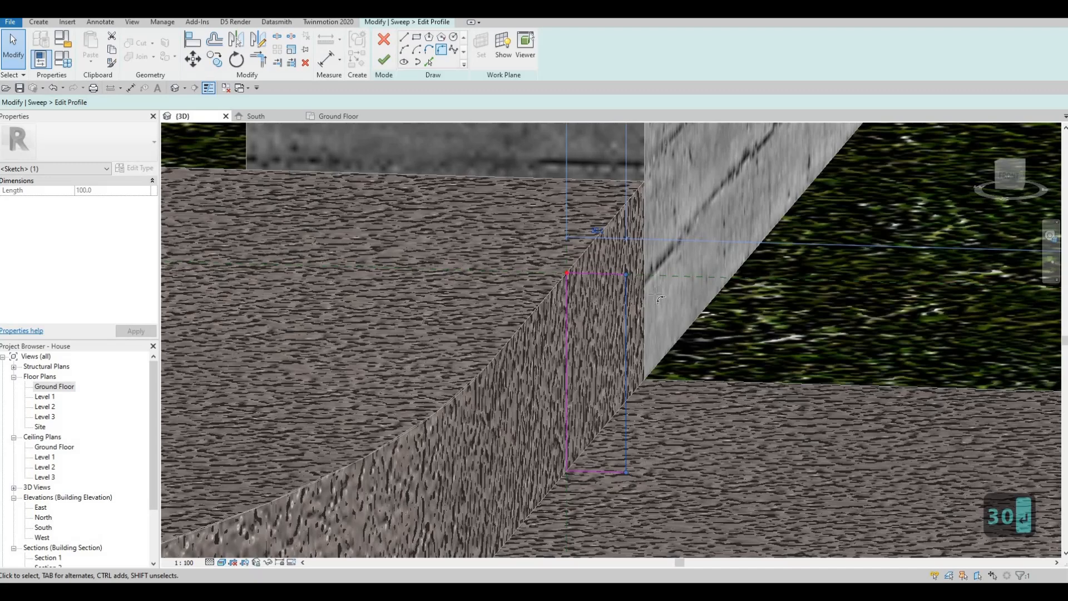
left_click(623, 294)
left_click(612, 290)
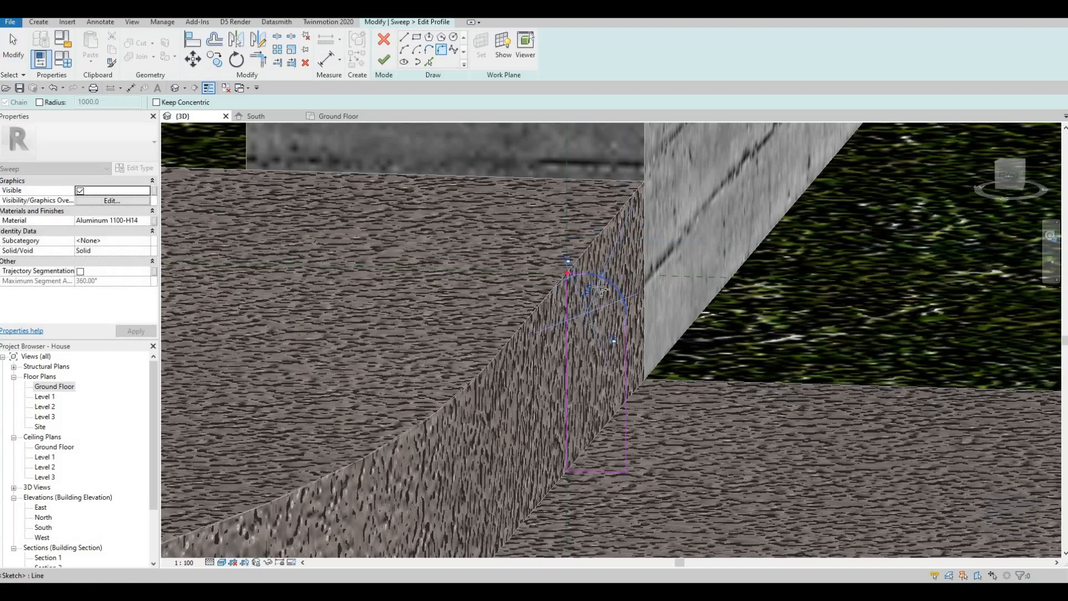
scroll(606, 286, "up", 2)
scroll(575, 314, "up", 2)
scroll(578, 309, "up", 2)
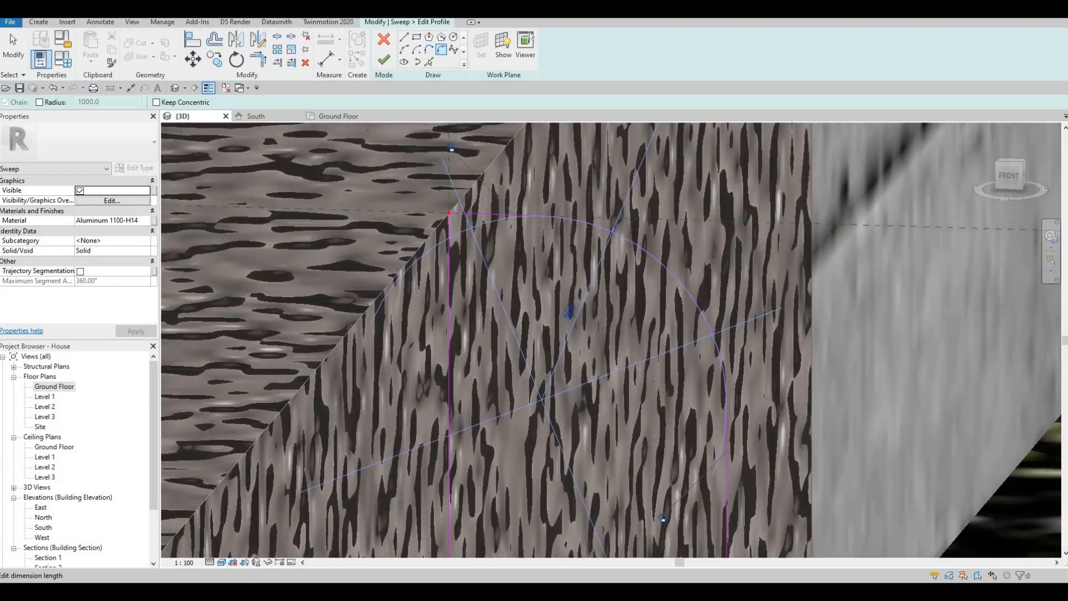
scroll(699, 288, "down", 2)
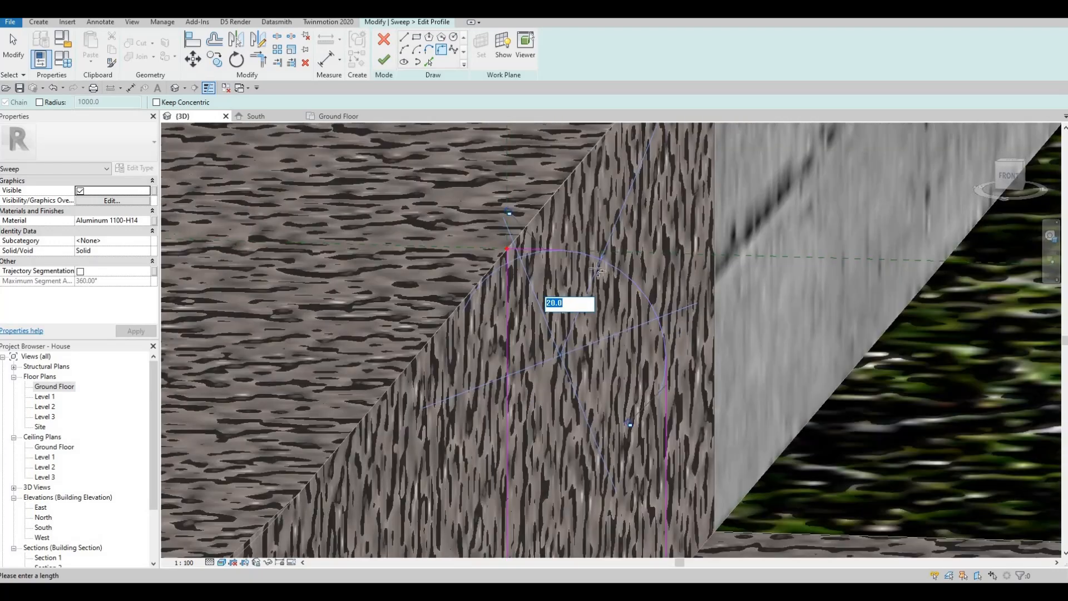
key("Escape")
scroll(681, 323, "down", 3)
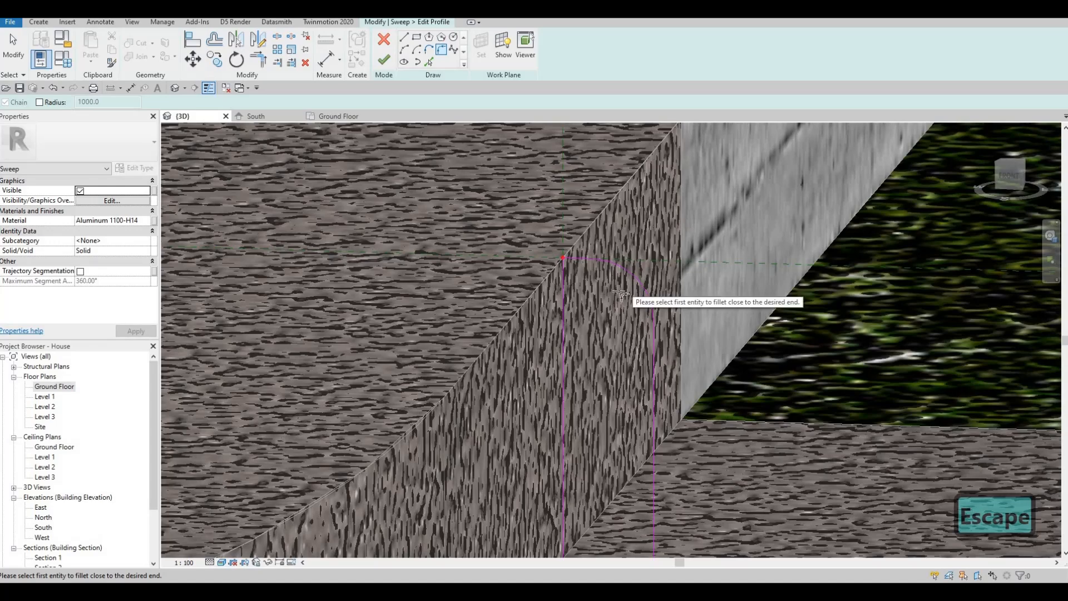
Finish the profile sketch and complete the curb sweep along the strip's edge.
scroll(633, 278, "down", 5)
key("Escape")
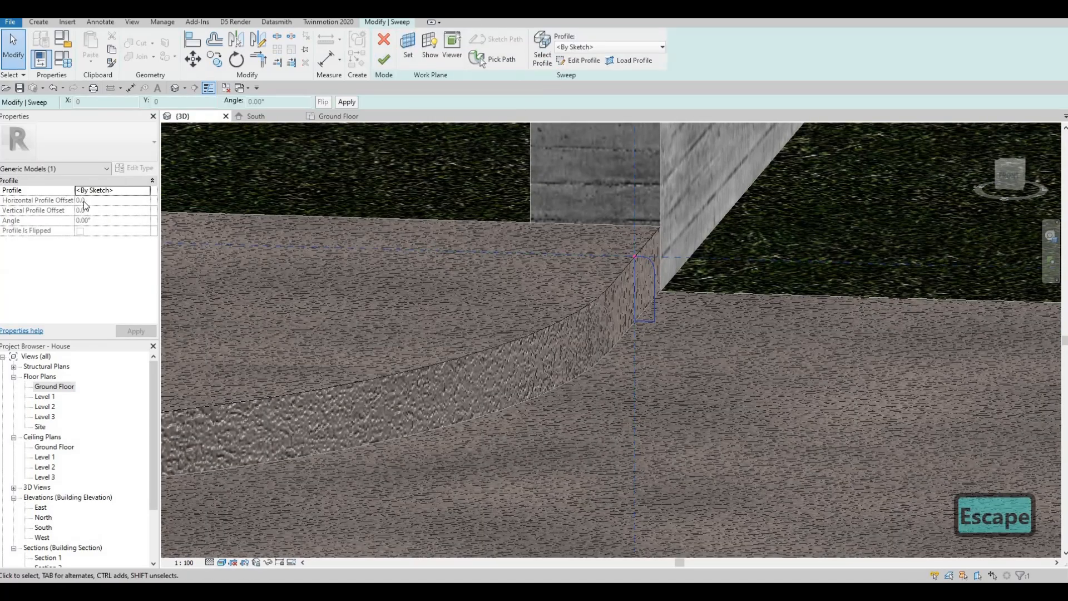
left_click(391, 61)
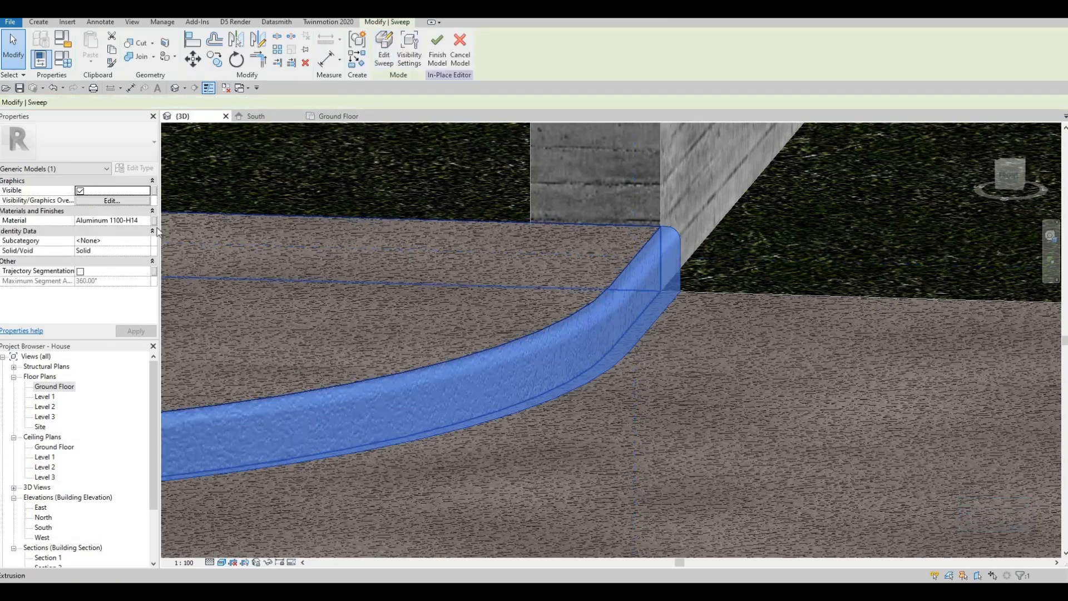
Duplicate the Concrete, Precast material and assign the copy to the swept curb.
left_click(149, 221)
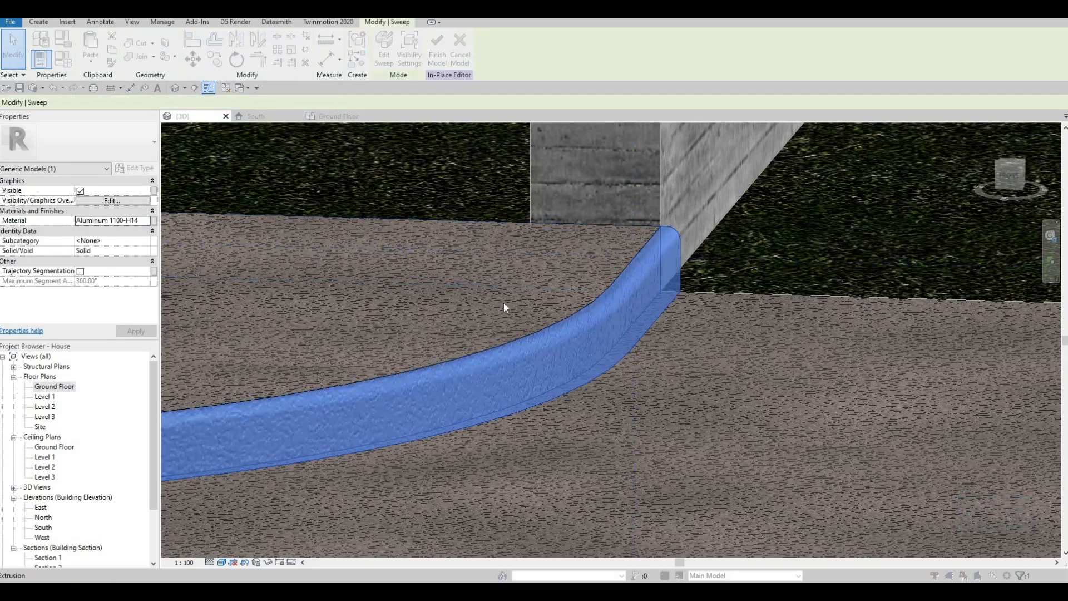
scroll(346, 235, "down", 10)
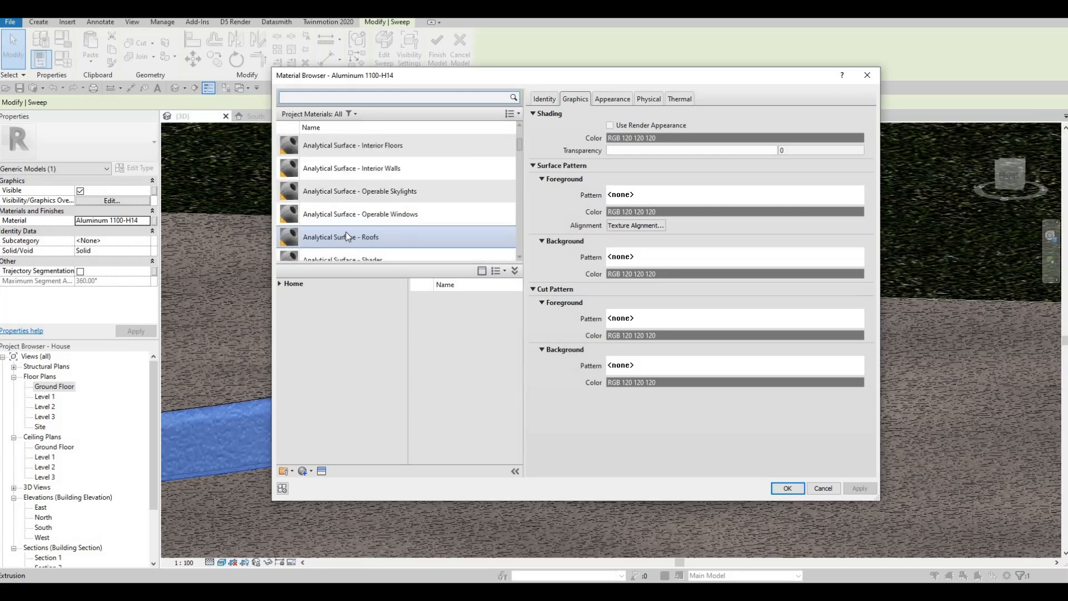
scroll(361, 234, "down", 12)
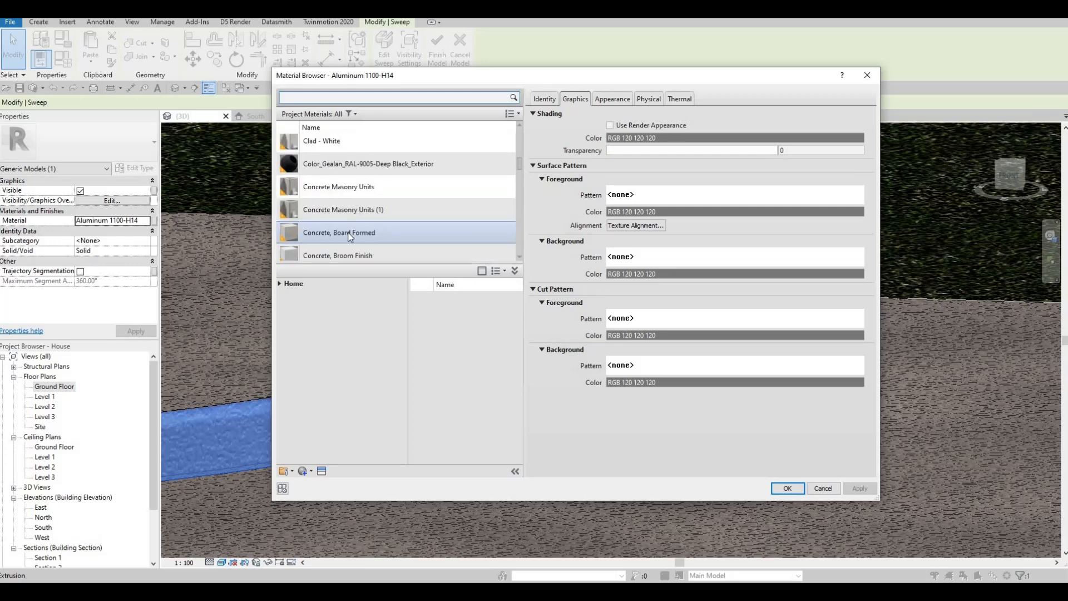
scroll(379, 239, "down", 2)
scroll(379, 239, "up", 5)
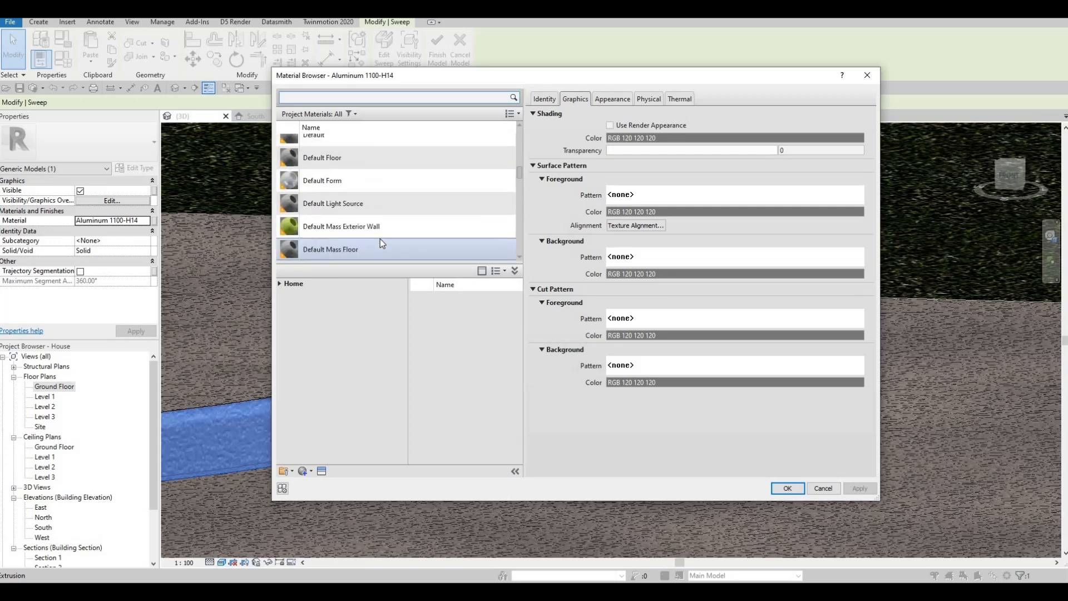
scroll(375, 228, "down", 3)
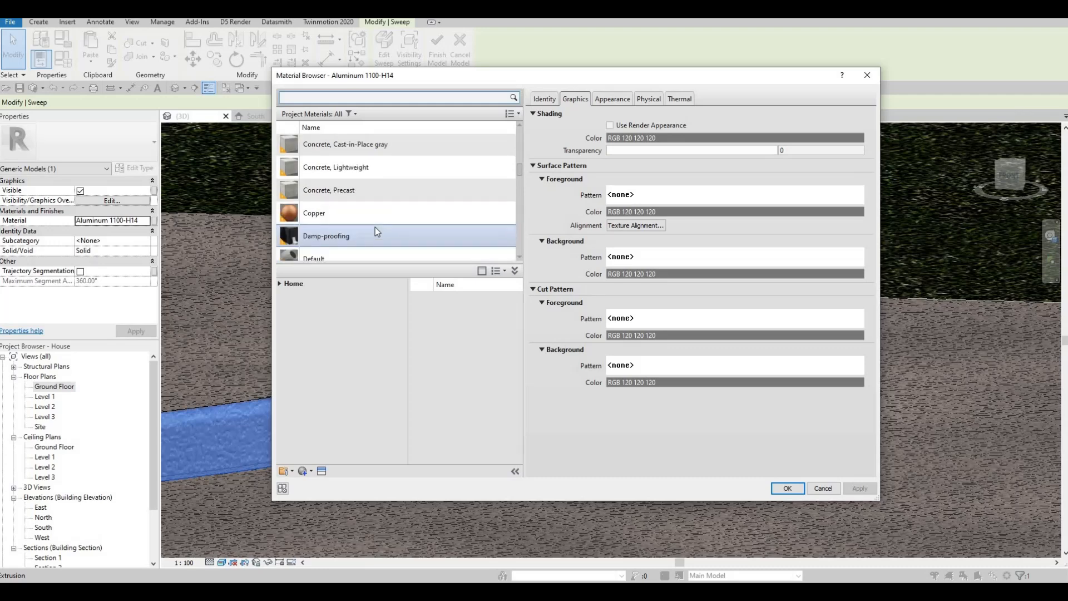
scroll(375, 227, "down", 3)
scroll(374, 227, "up", 6)
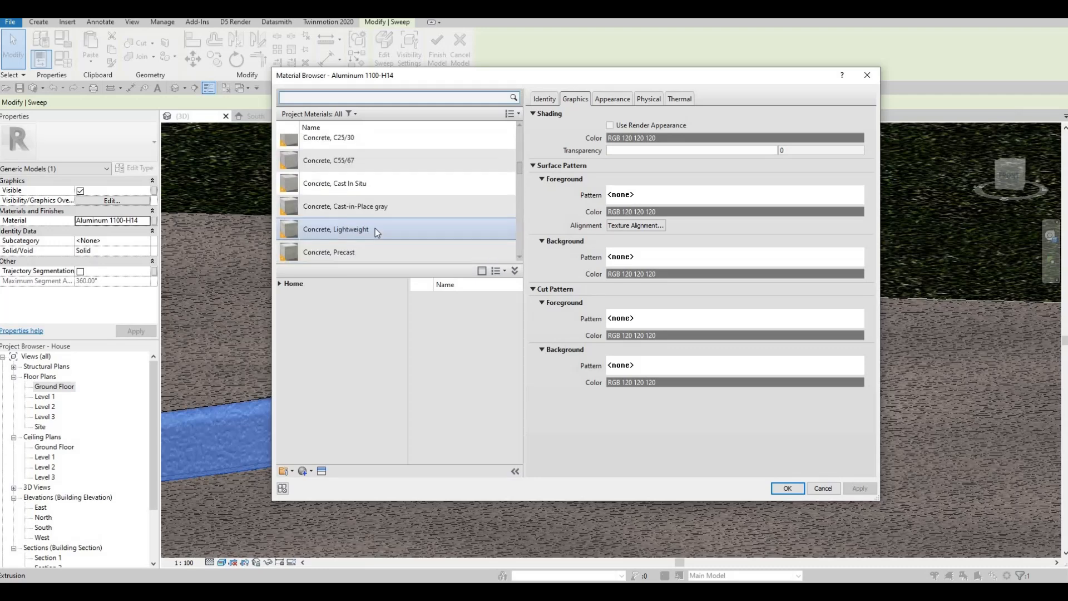
scroll(378, 228, "down", 3)
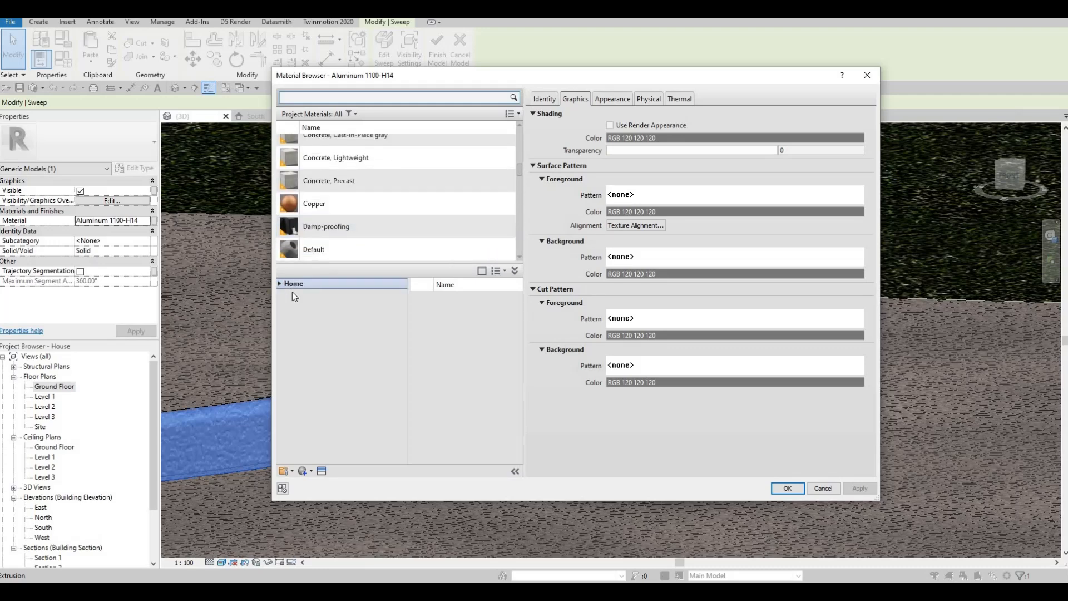
left_click(280, 284)
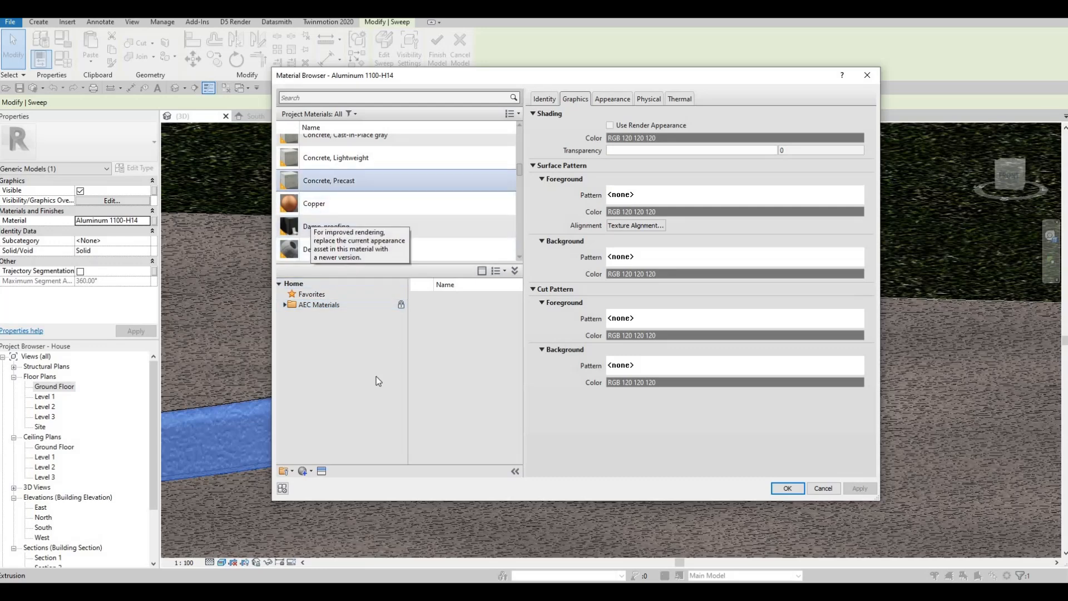
left_click(311, 471)
key("Return")
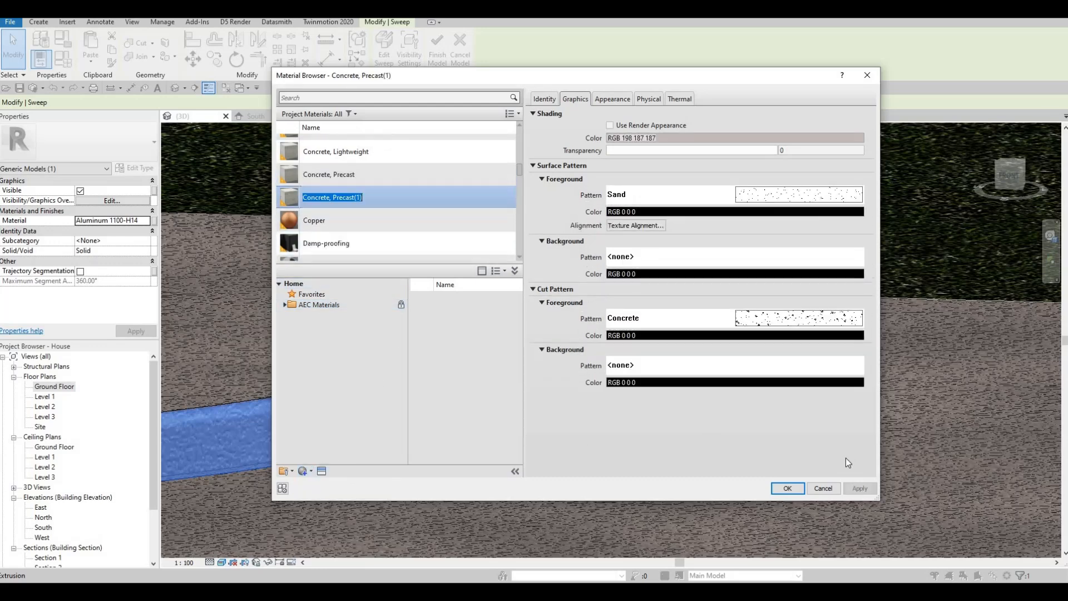
left_click(787, 488)
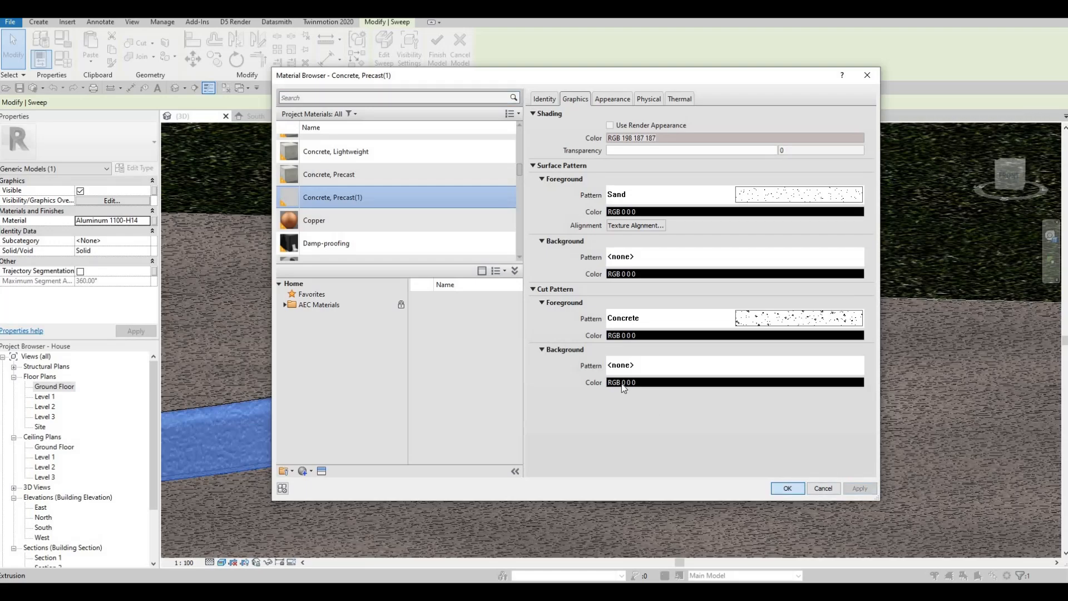
scroll(533, 231, "down", 3)
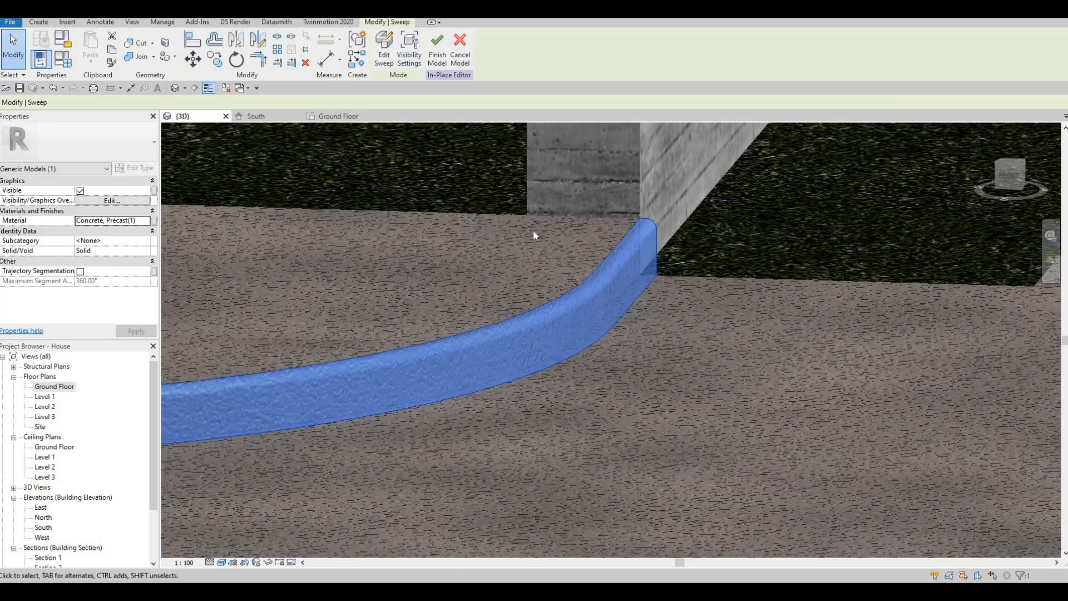
key("Escape")
key("Escape")
Start a new sweep and pick the rounded upper edge of the strip on the other side of the driveway as its path.
middle_click_drag(374, 269, 729, 247, "shift")
scroll(980, 322, "down", 3)
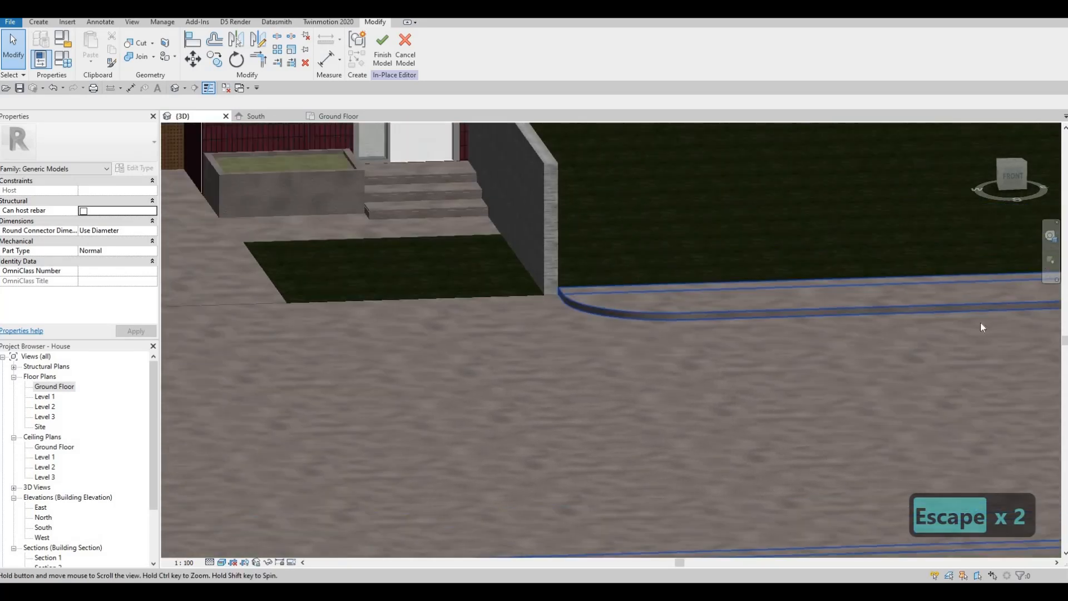
scroll(436, 184, "up", 4)
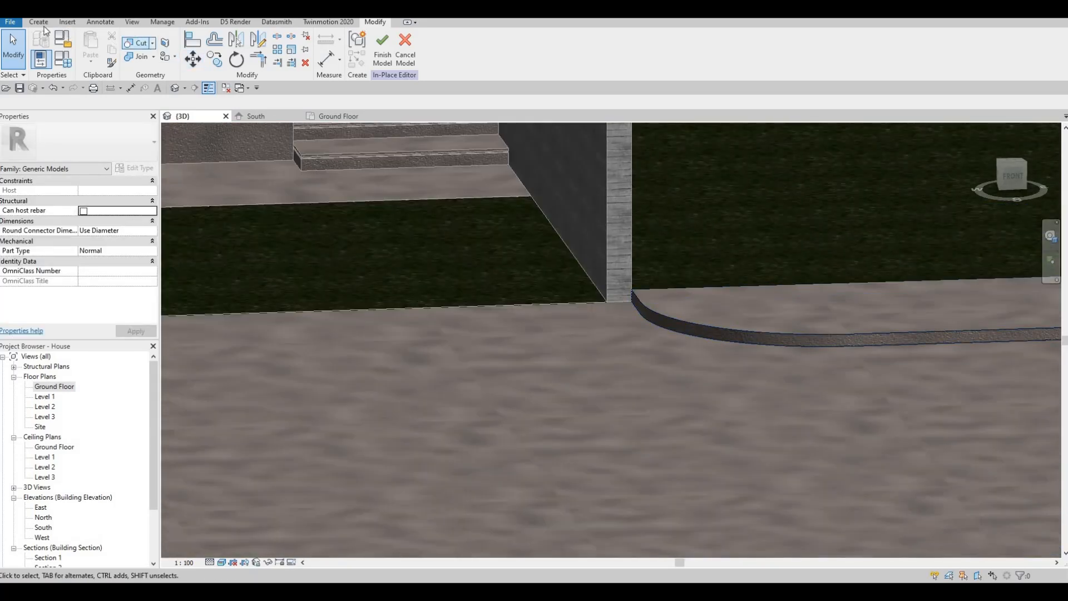
left_click(194, 64)
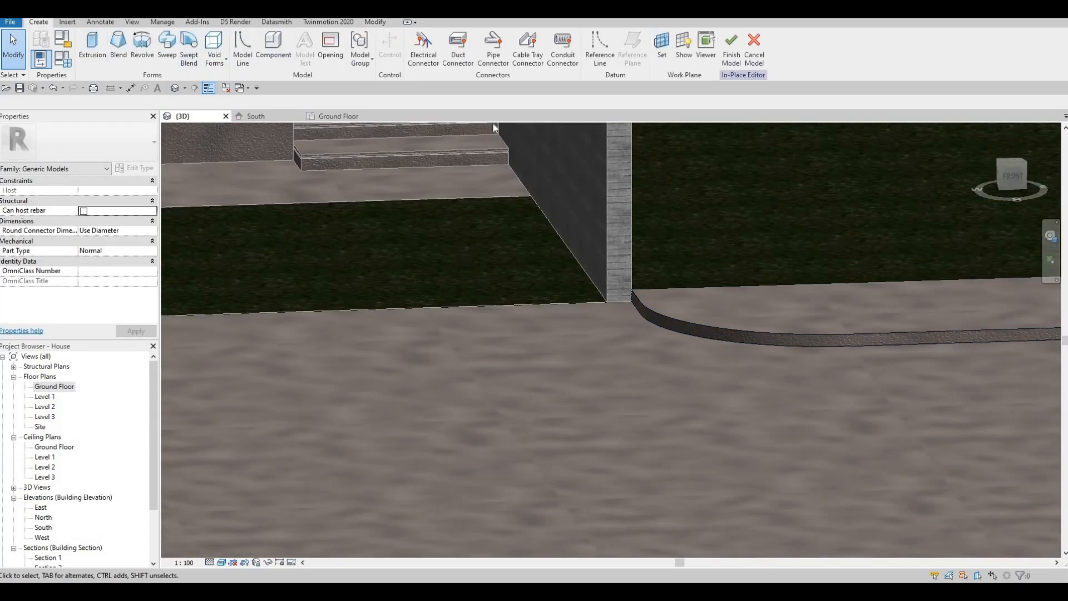
key("Escape")
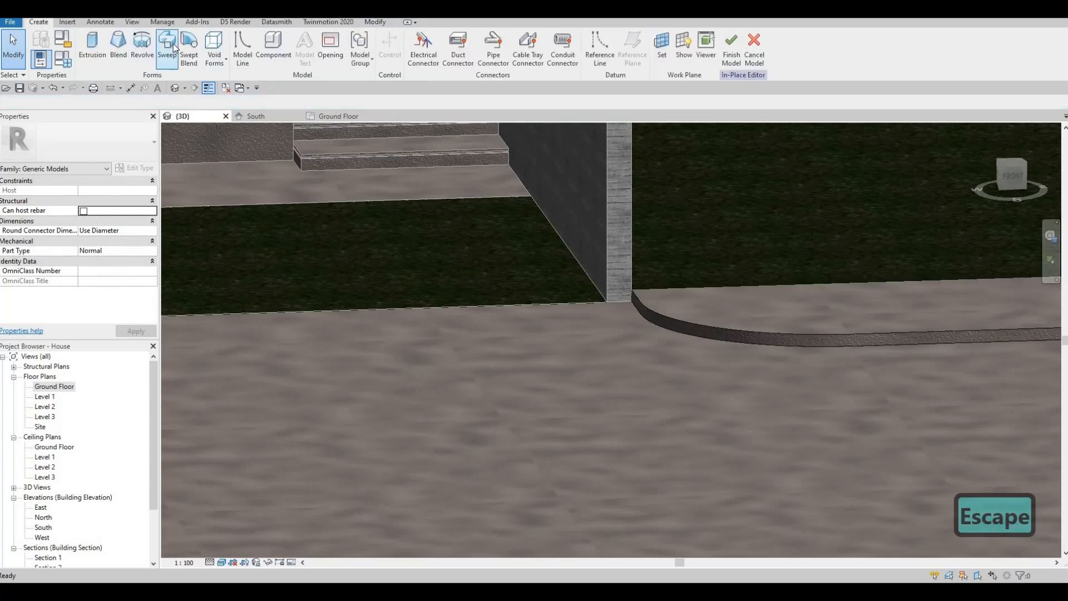
left_click(170, 47)
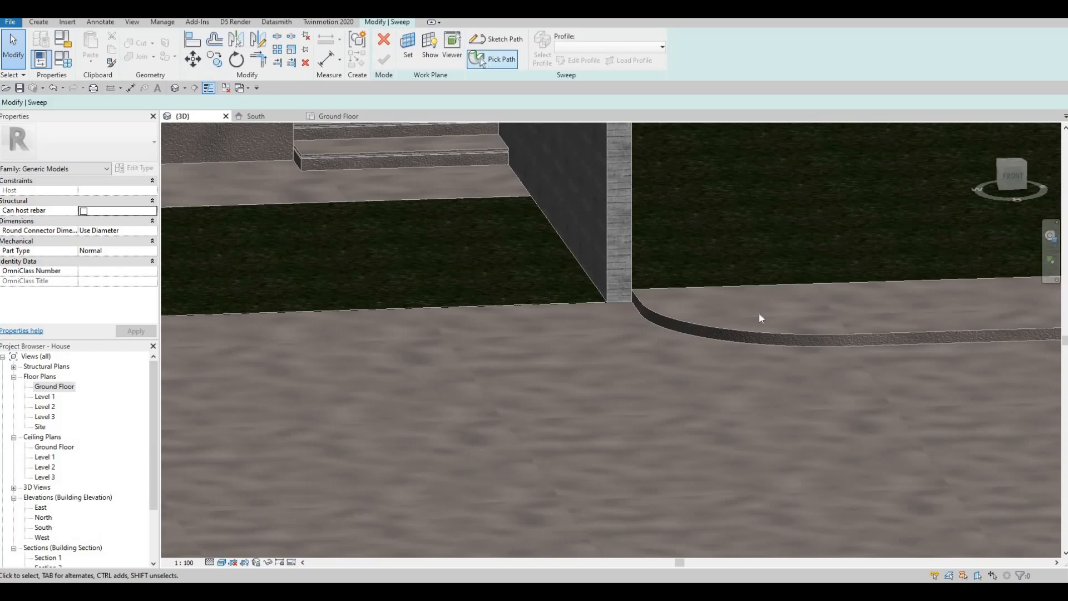
left_click(482, 60)
scroll(635, 297, "up", 2)
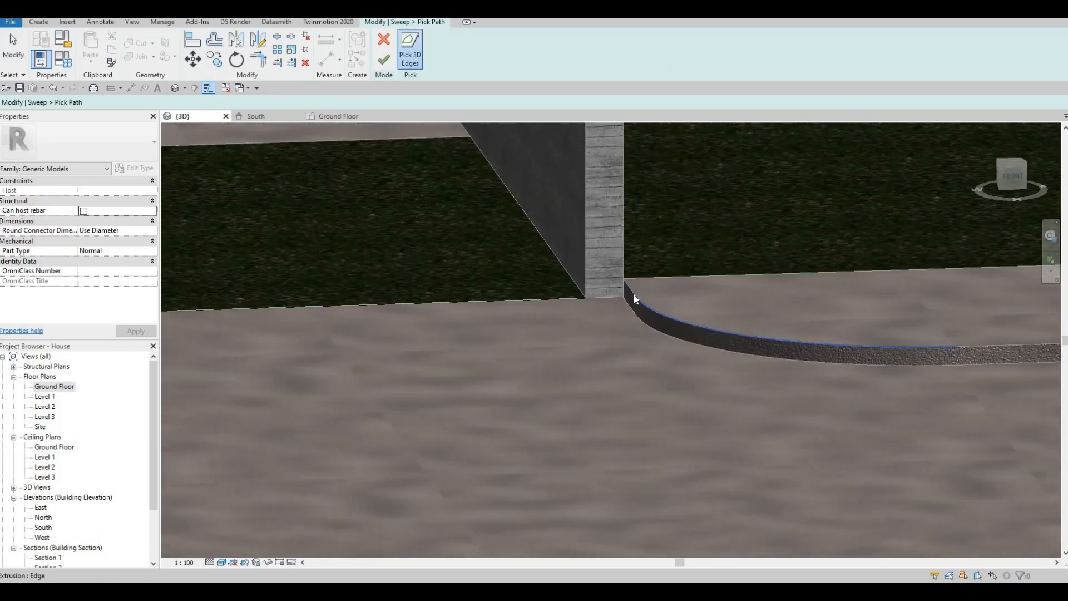
left_click(635, 299)
middle_click_drag(762, 344, 720, 330)
middle_click_drag(438, 179, 574, 252)
left_click(384, 59)
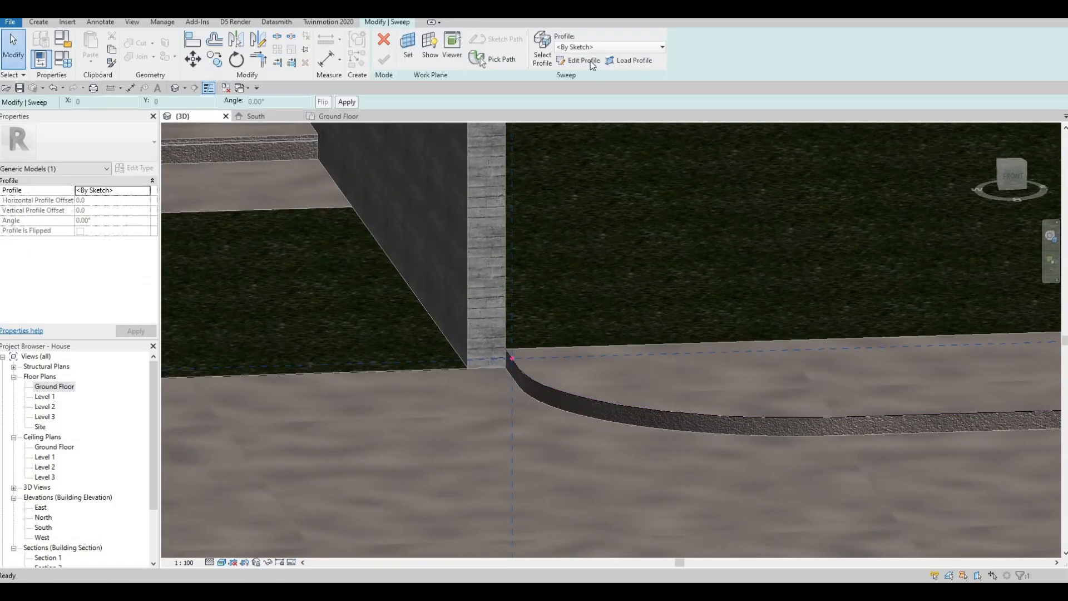
Sketch a rectangular sweep profile 100 mm high from the path point against the strip's outer face.
left_click(590, 62)
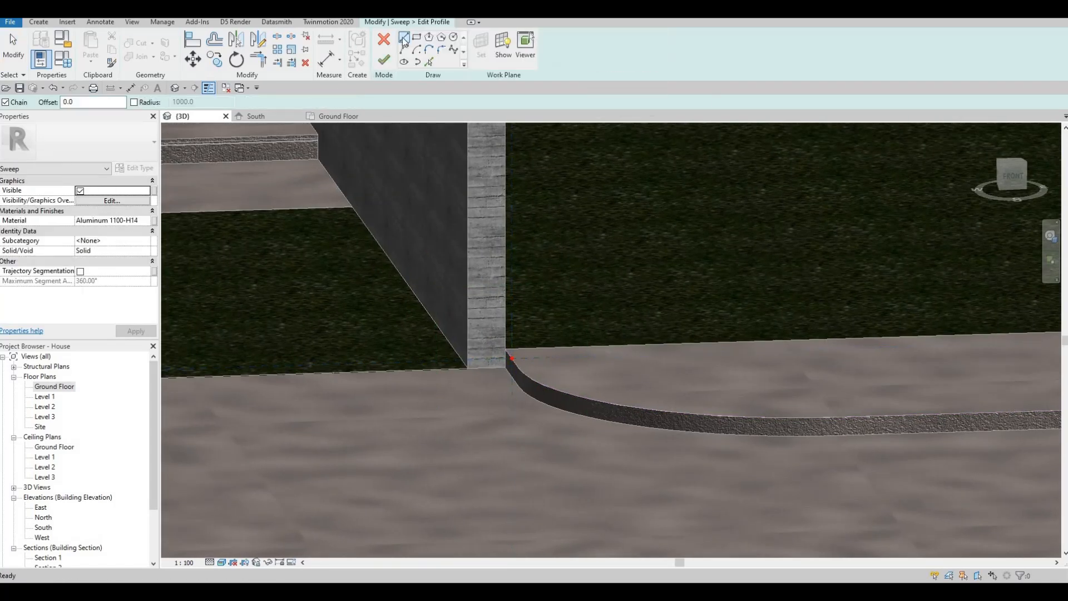
scroll(584, 388, "up", 4)
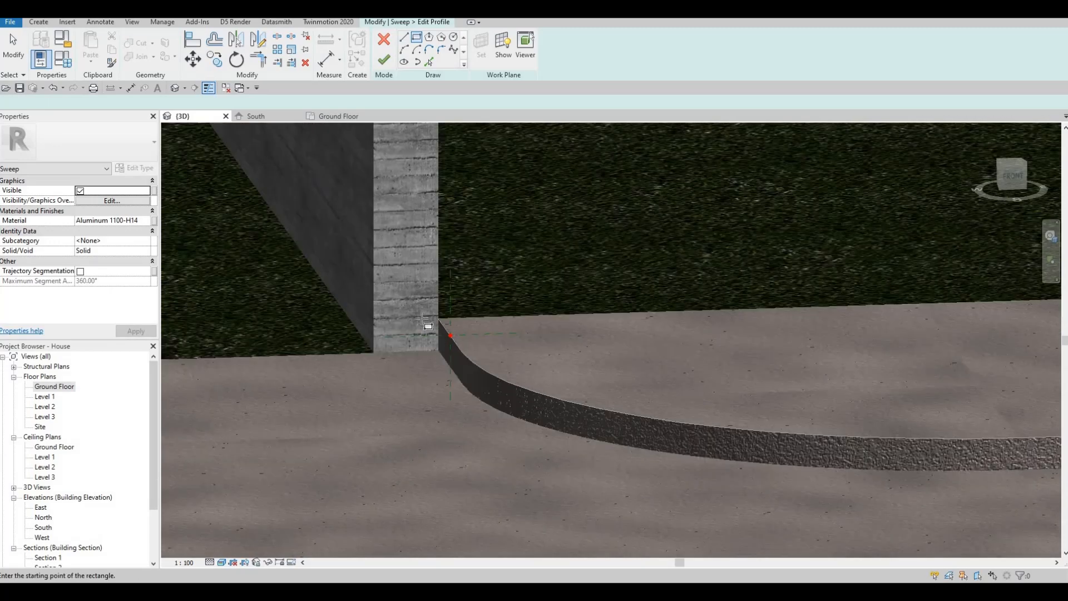
left_click(418, 369)
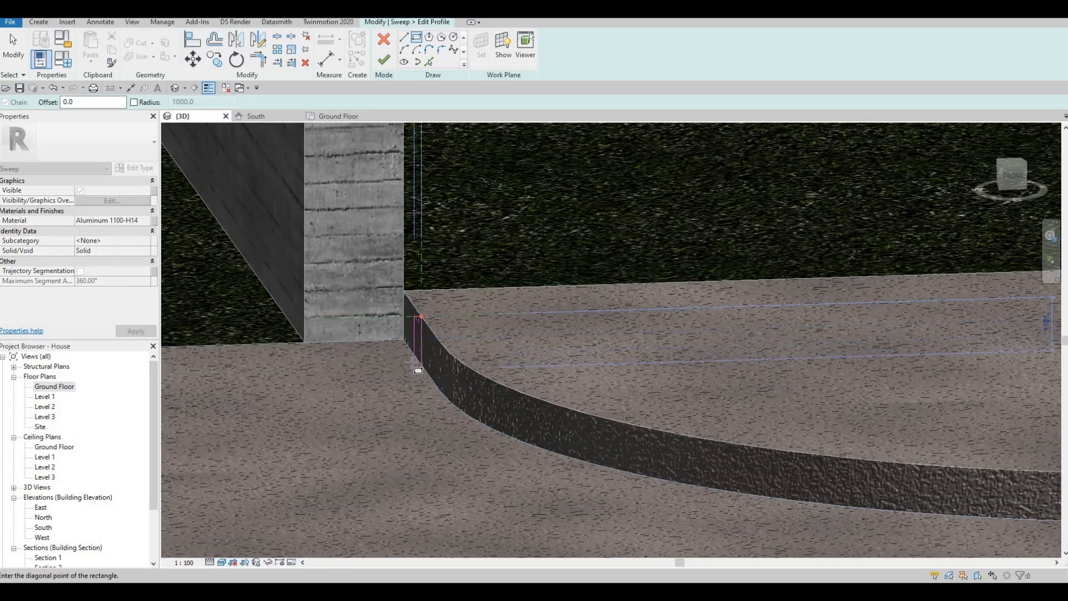
left_click(403, 362)
key("Escape")
key("Escape")
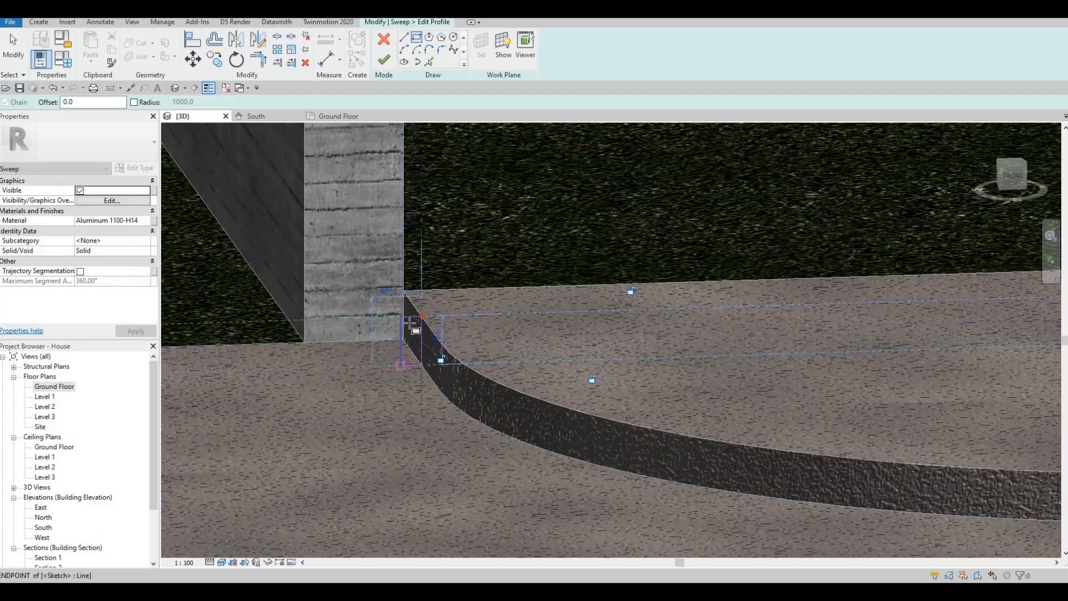
Set the rectangular profile's width to 30 mm by moving its outer vertical line.
scroll(401, 313, "up", 3)
left_click(397, 313)
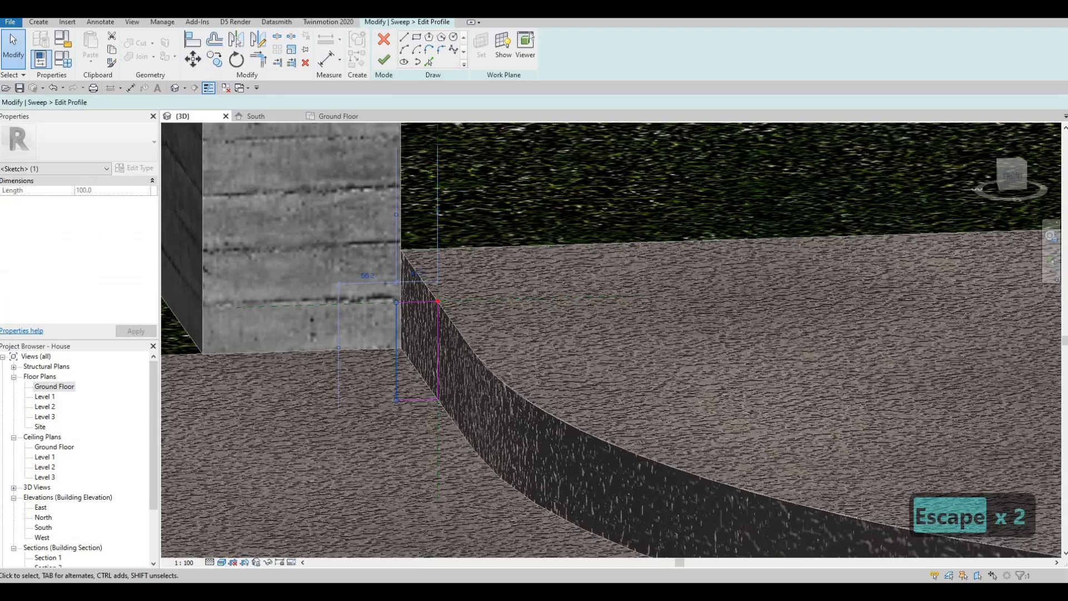
left_click(418, 274)
type("30")
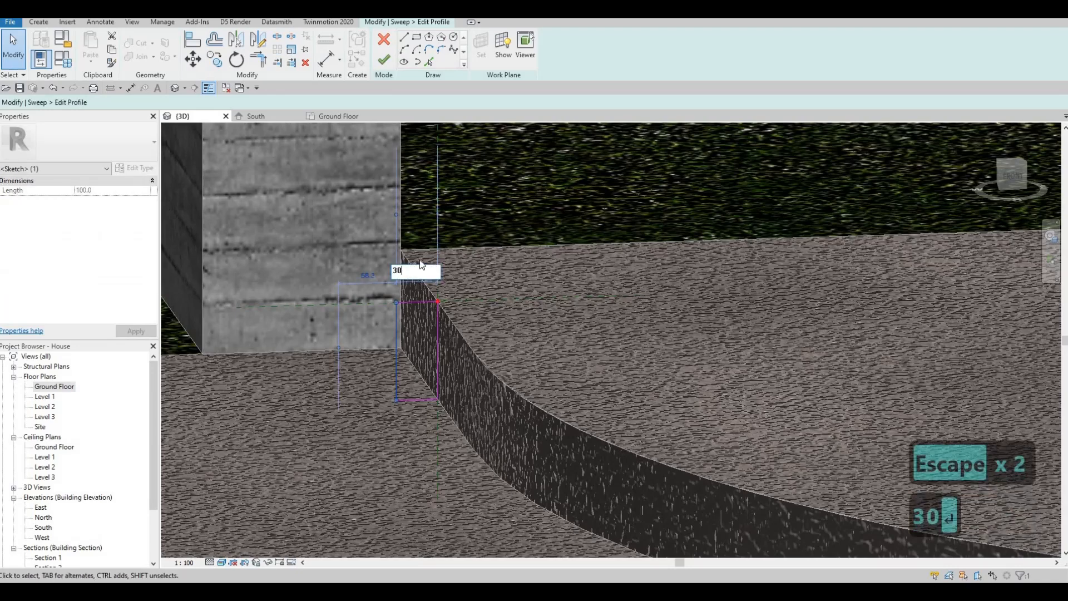
key("Return")
Round the profile's upper outer corner with a fillet arc.
left_click(441, 51)
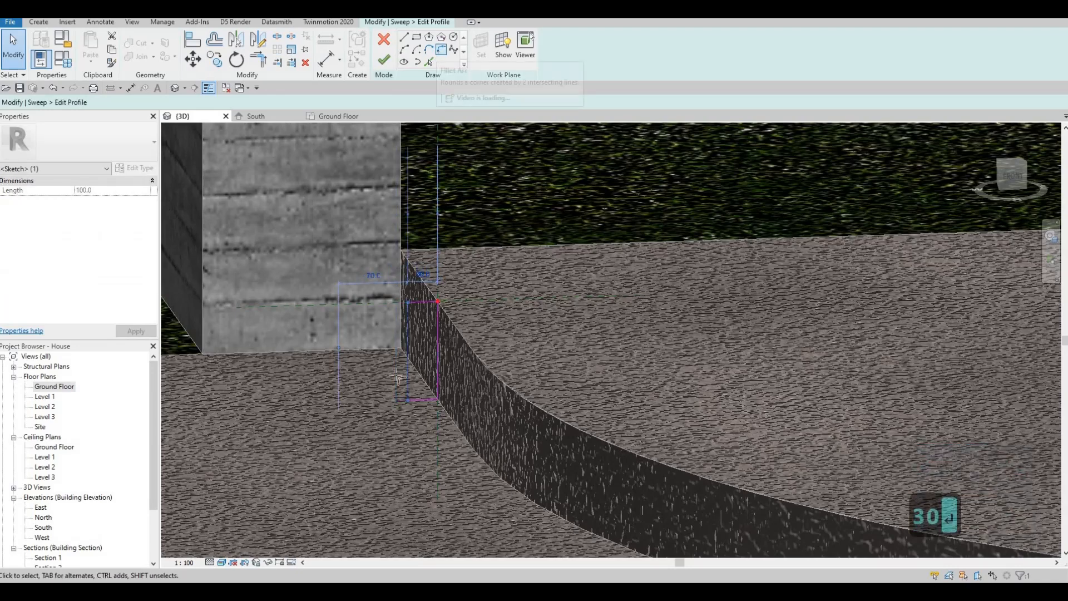
left_click(415, 303)
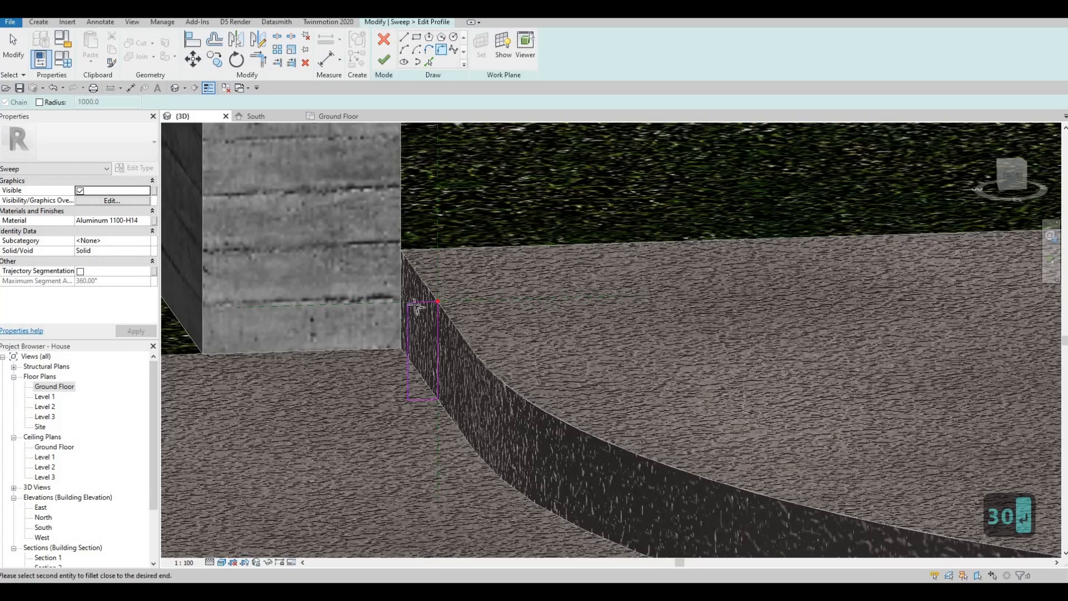
left_click(413, 309)
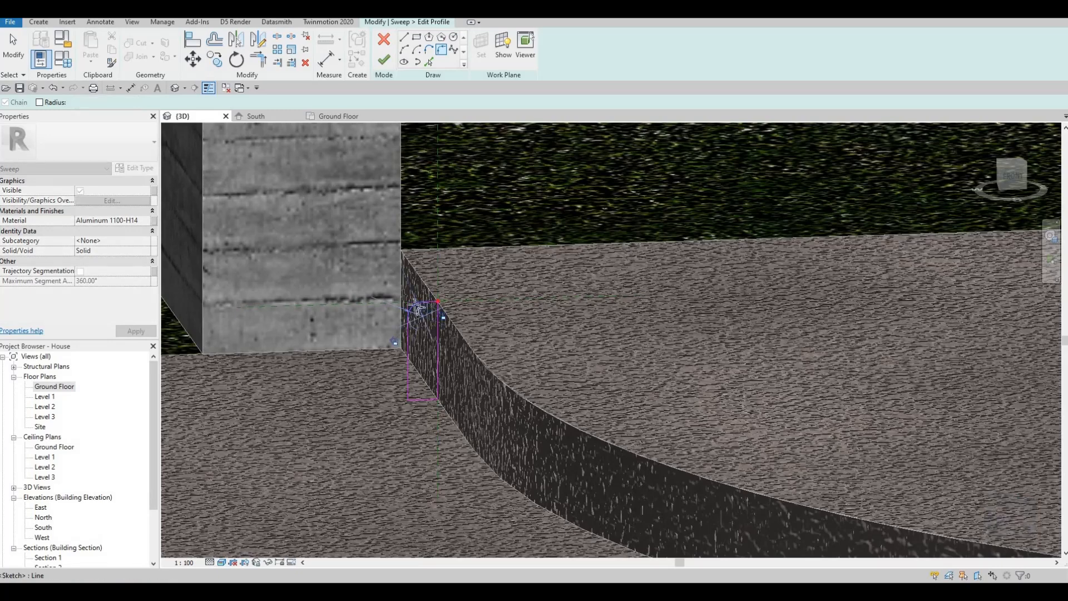
scroll(416, 309, "up", 1)
scroll(416, 309, "up", 1)
key("Escape")
key("Escape")
Set the corner arc's radius to 20 mm and finish the profile and the curb sweep.
left_click(425, 313)
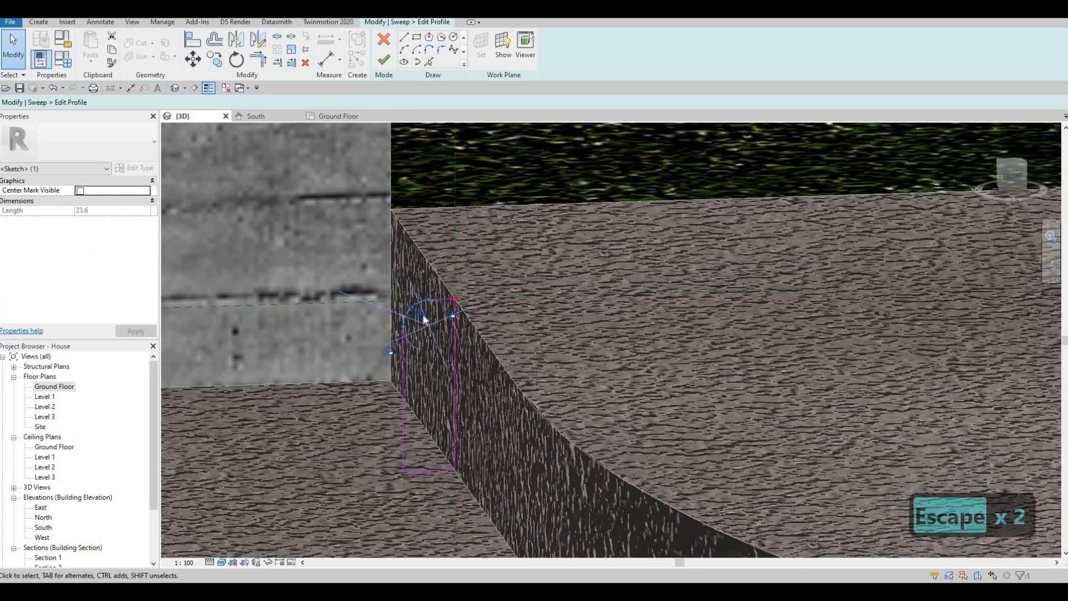
left_click(414, 330)
type("20")
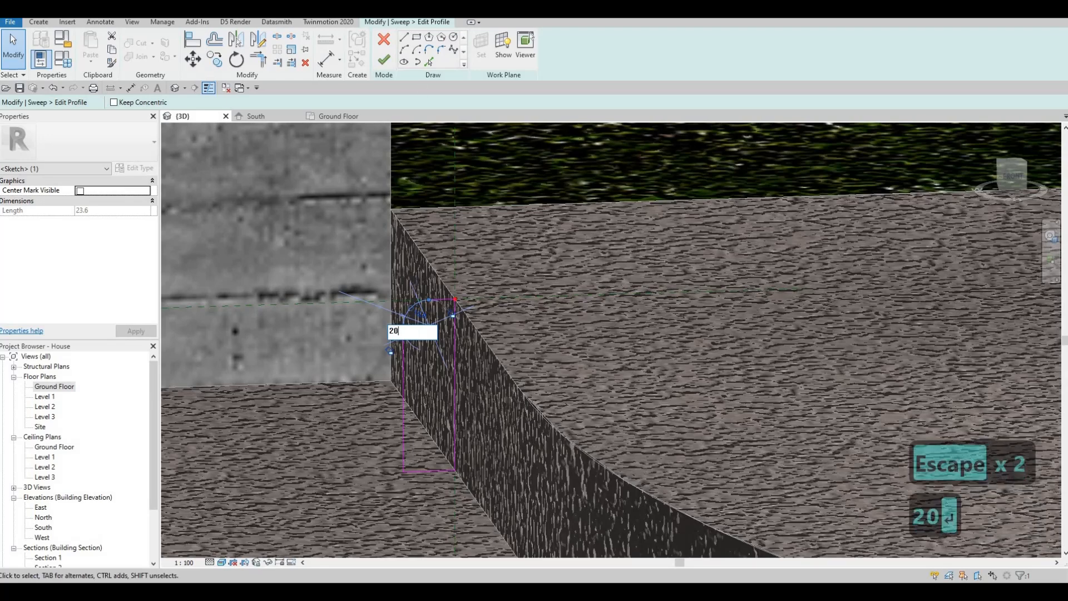
key("Return")
key("Escape")
left_click(384, 59)
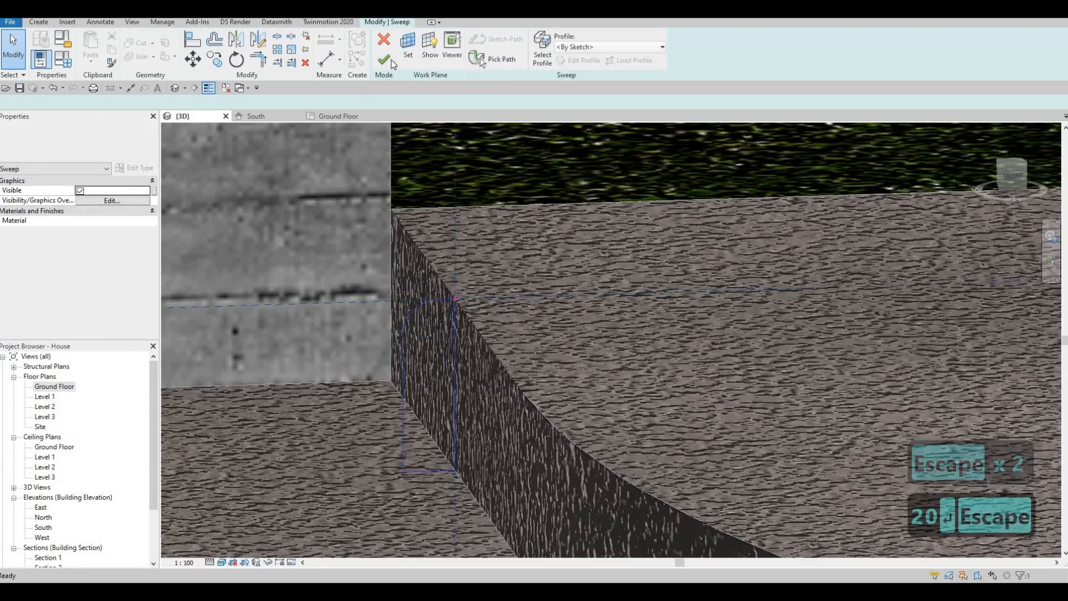
left_click(382, 60)
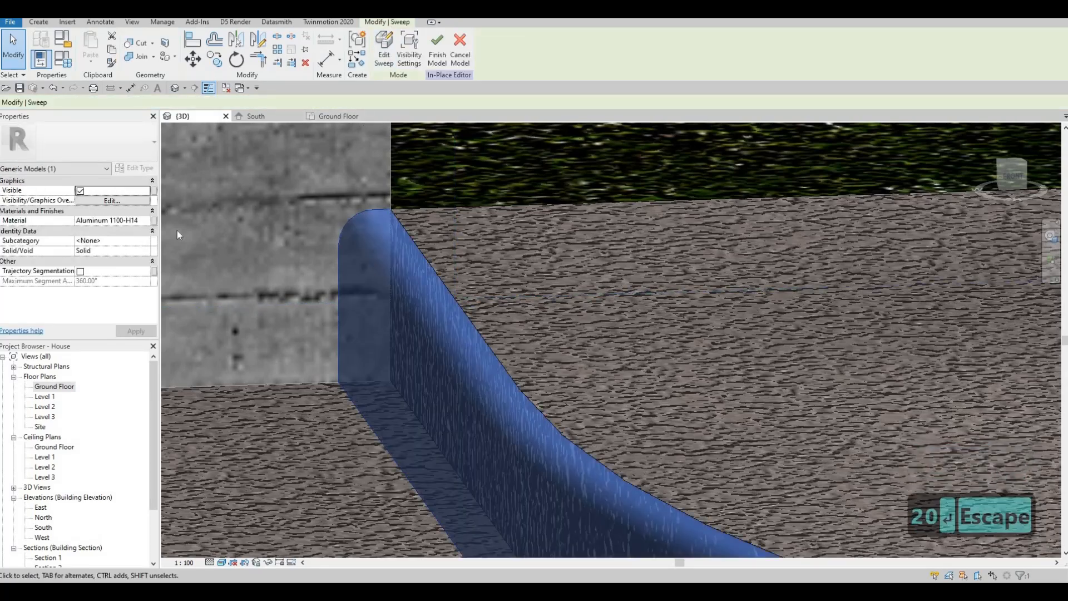
Assign the Concrete, Precast(1) material to the finished curb sweep.
left_click(145, 222)
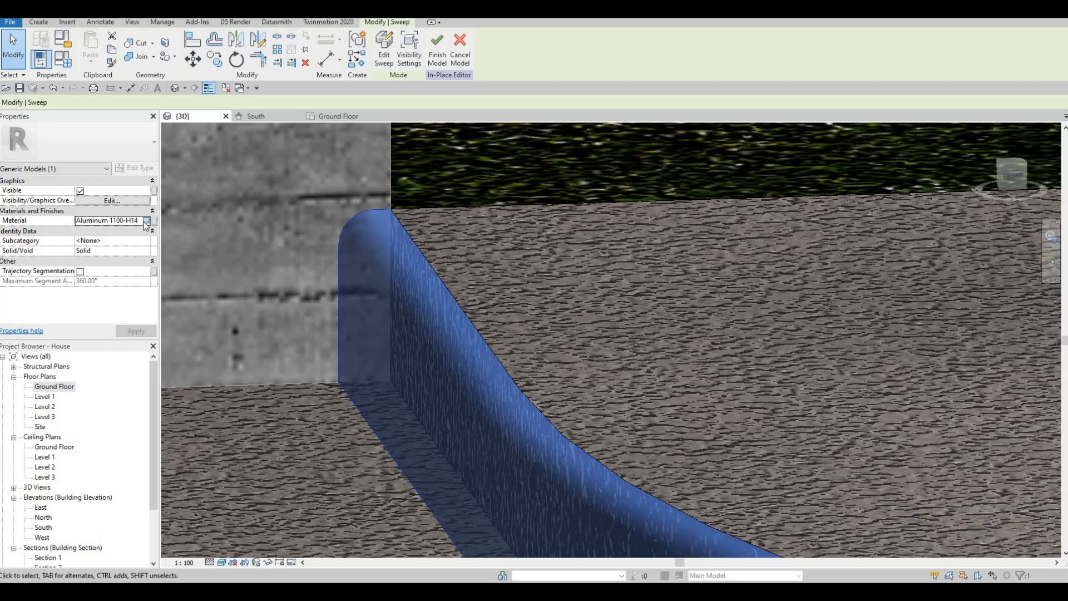
scroll(333, 239, "down", 3)
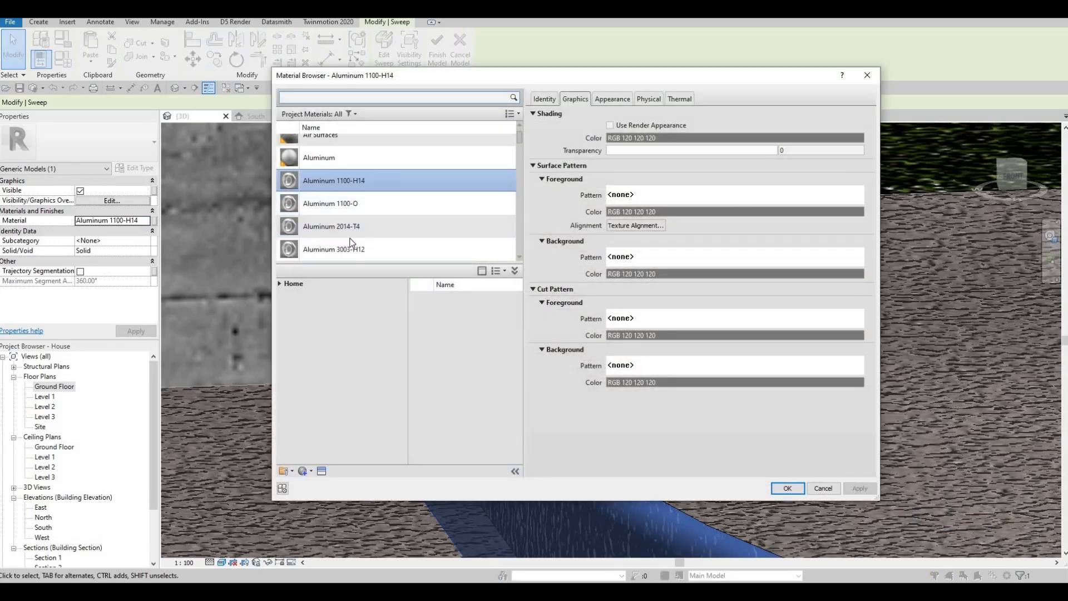
scroll(366, 239, "down", 10)
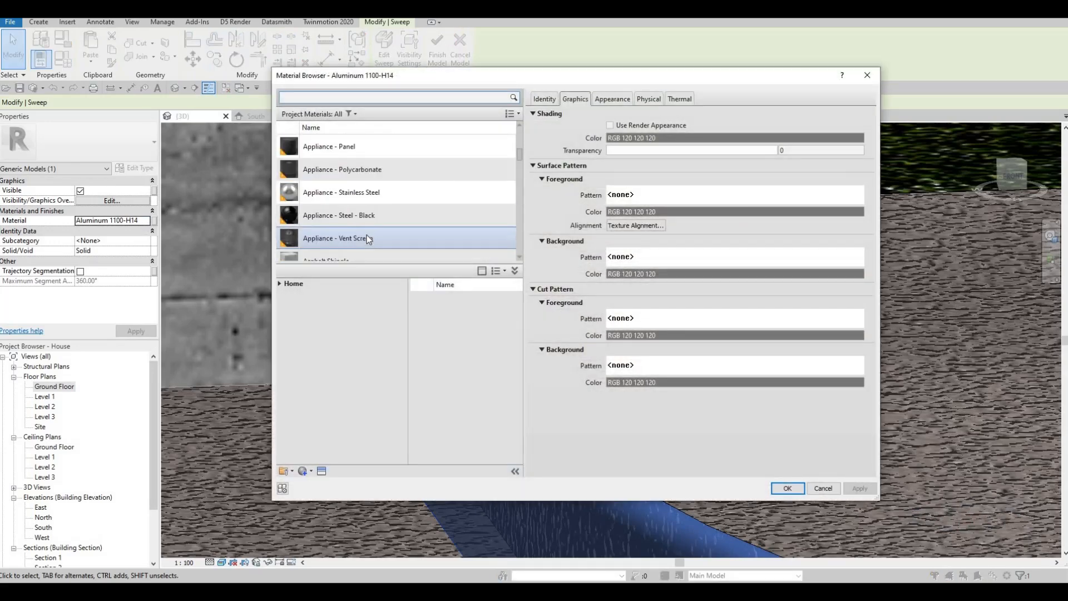
scroll(366, 234, "down", 10)
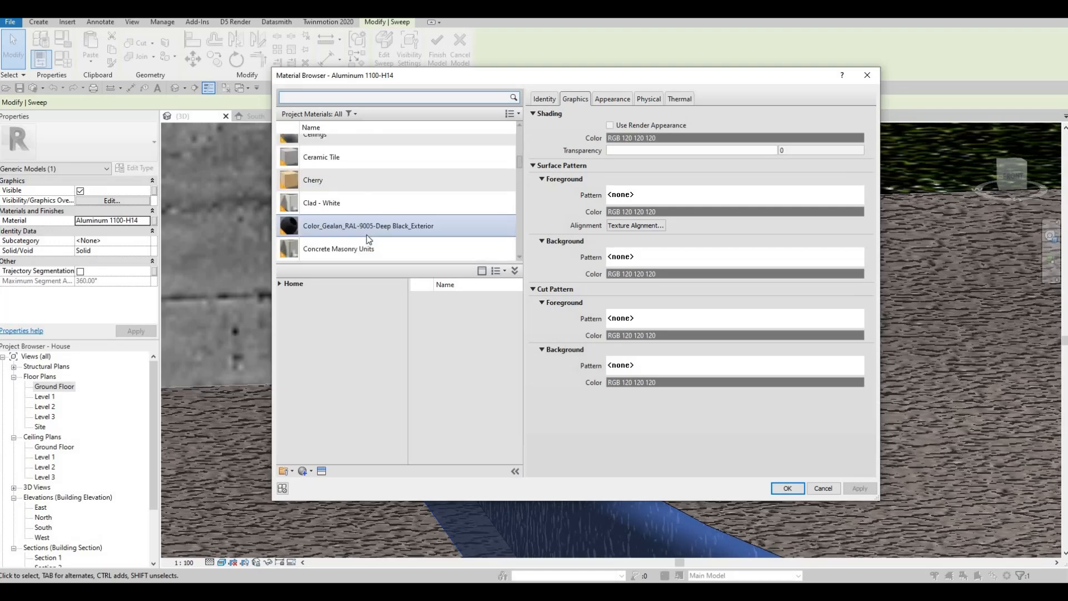
scroll(365, 232, "down", 2)
left_click(361, 203)
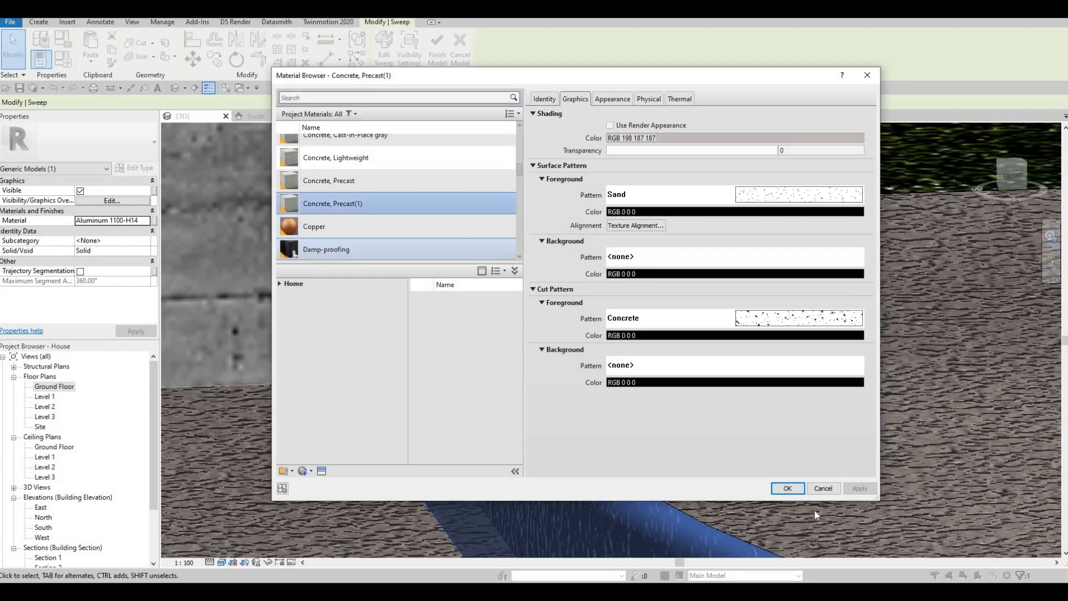
key("Return")
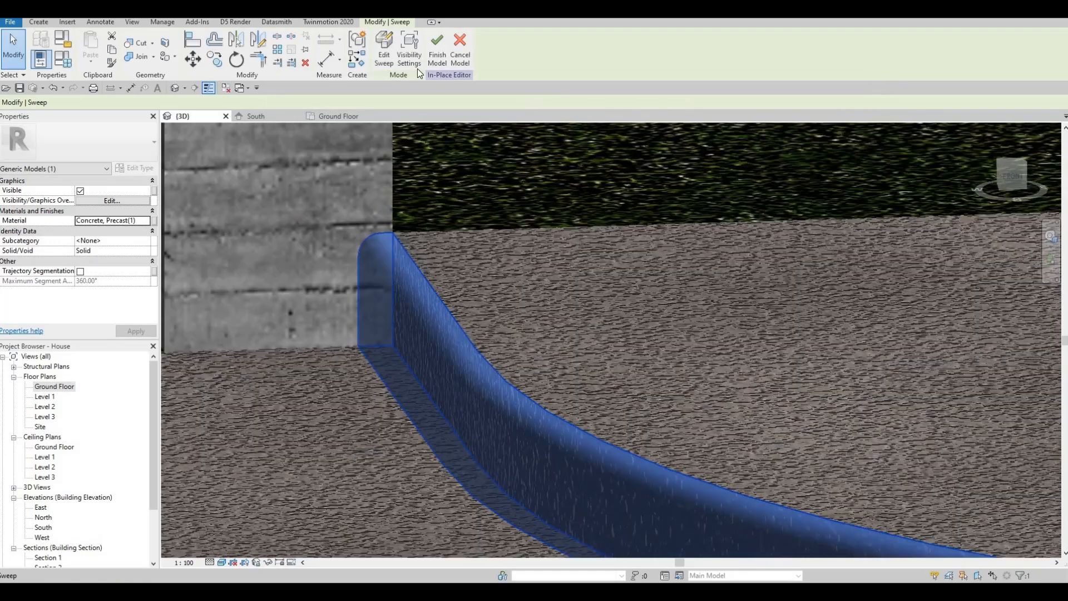
scroll(447, 330, "down", 4)
key("Escape")
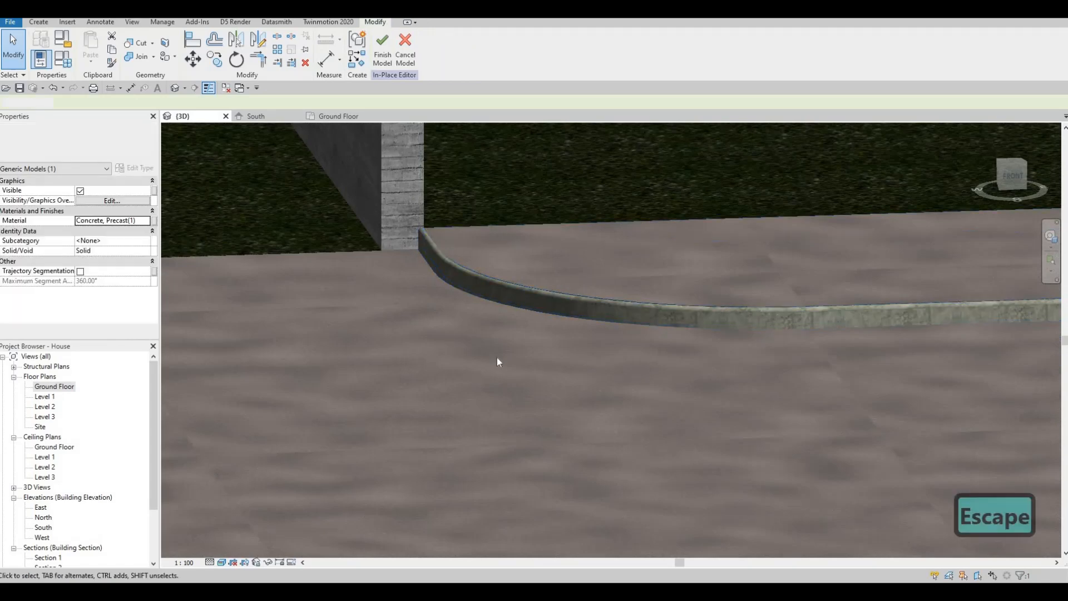
Create another sweep for the strip across the road, picking its road-side upper edge as the path.
middle_click_drag(498, 360, 597, 421, "shift")
scroll(597, 421, "down", 4)
middle_click_drag(871, 436, 756, 412, "shift")
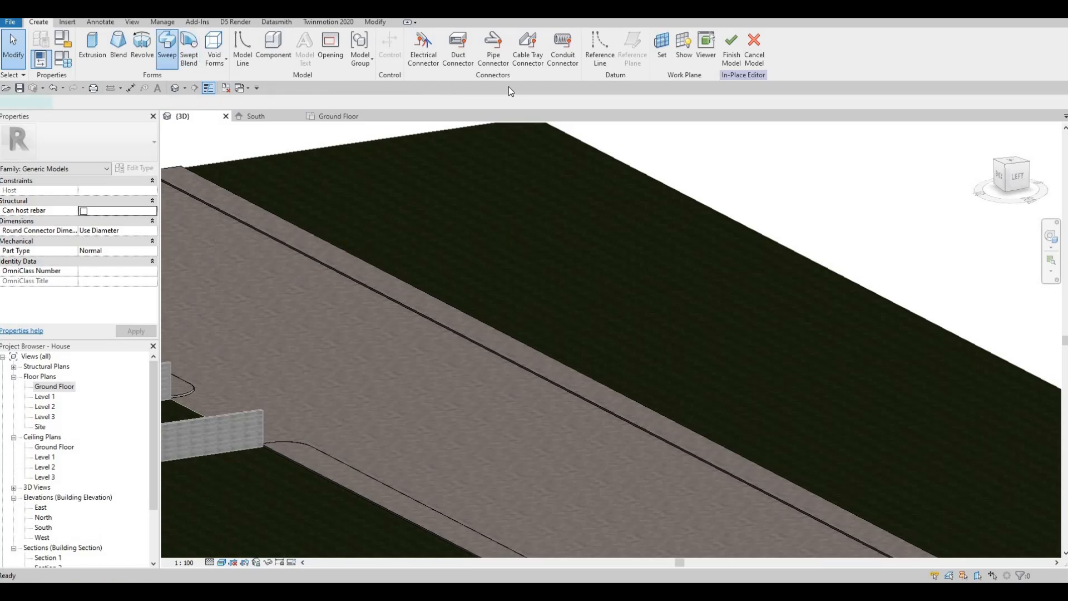
left_click(504, 60)
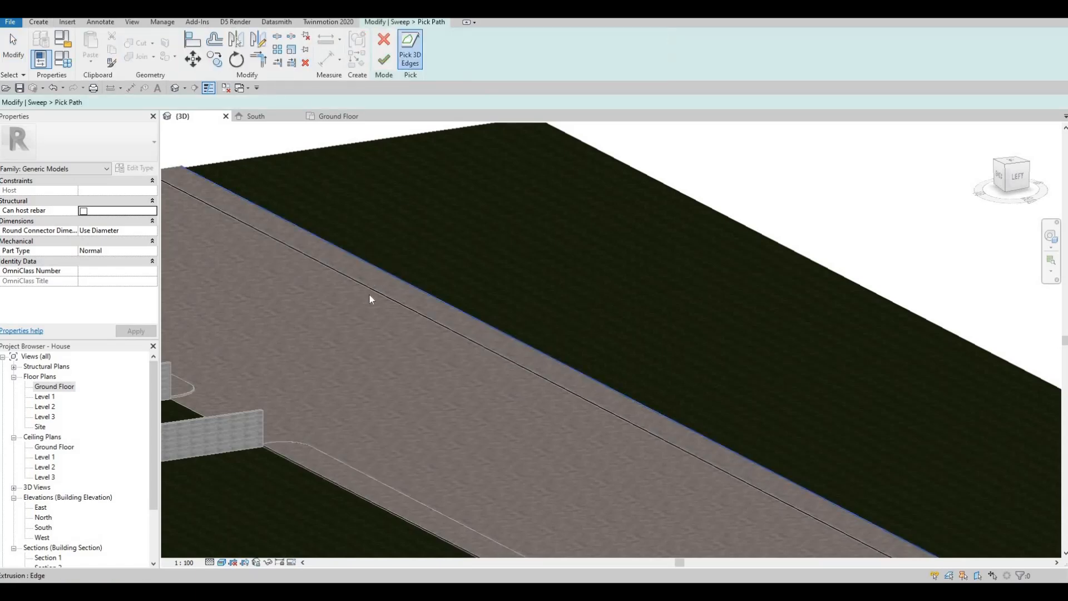
middle_click_drag(369, 293, 345, 507, "shift")
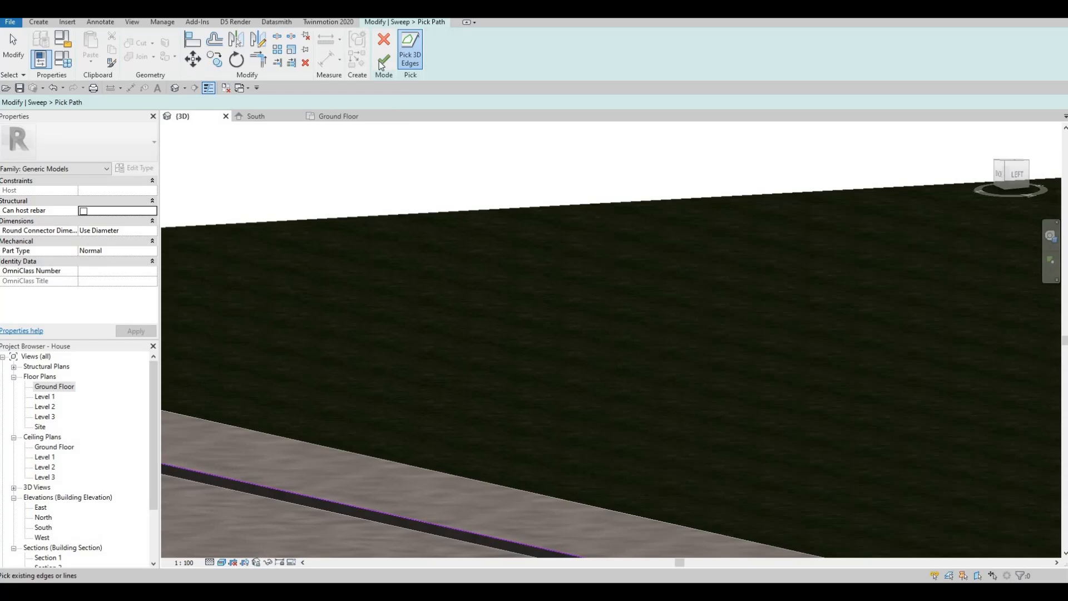
scroll(371, 204, "down", 2)
Sketch a rectangular sweep profile from the path point, 100 mm high and about 28 mm wide, on the strip's road side.
left_click(585, 61)
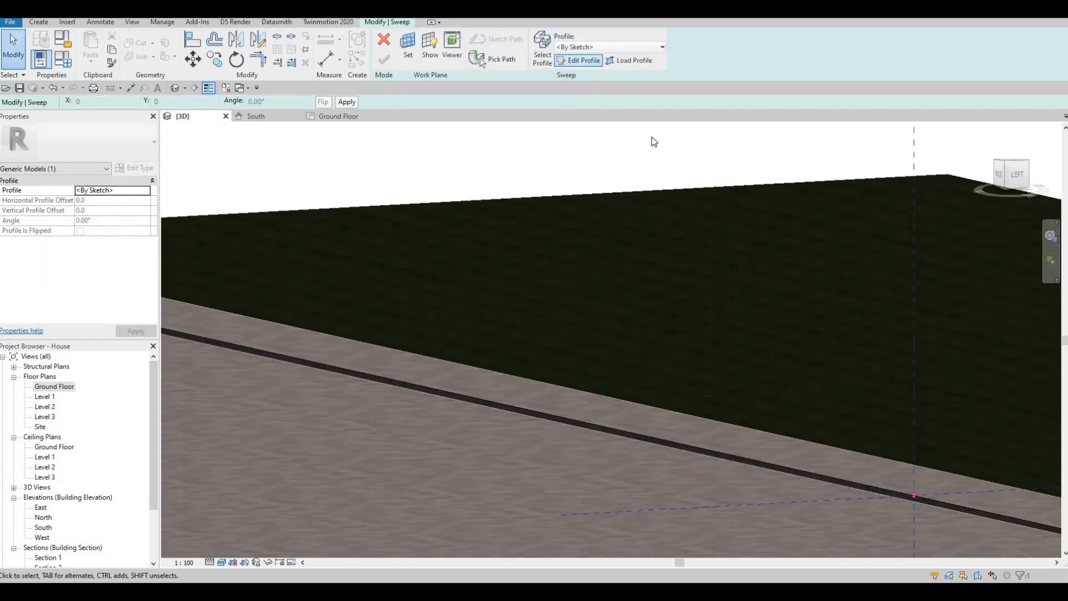
middle_click_drag(572, 338, 576, 422, "shift")
scroll(575, 420, "up", 2)
middle_click_drag(656, 406, 352, 341, "shift")
middle_click_drag(783, 422, 396, 345)
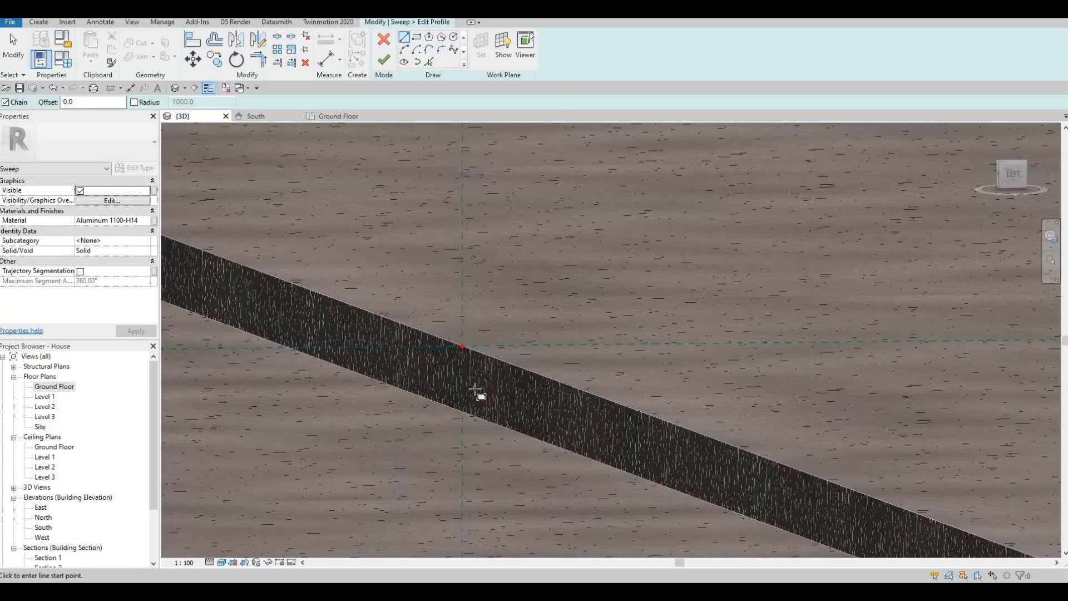
scroll(468, 383, "up", 2)
left_click(454, 300)
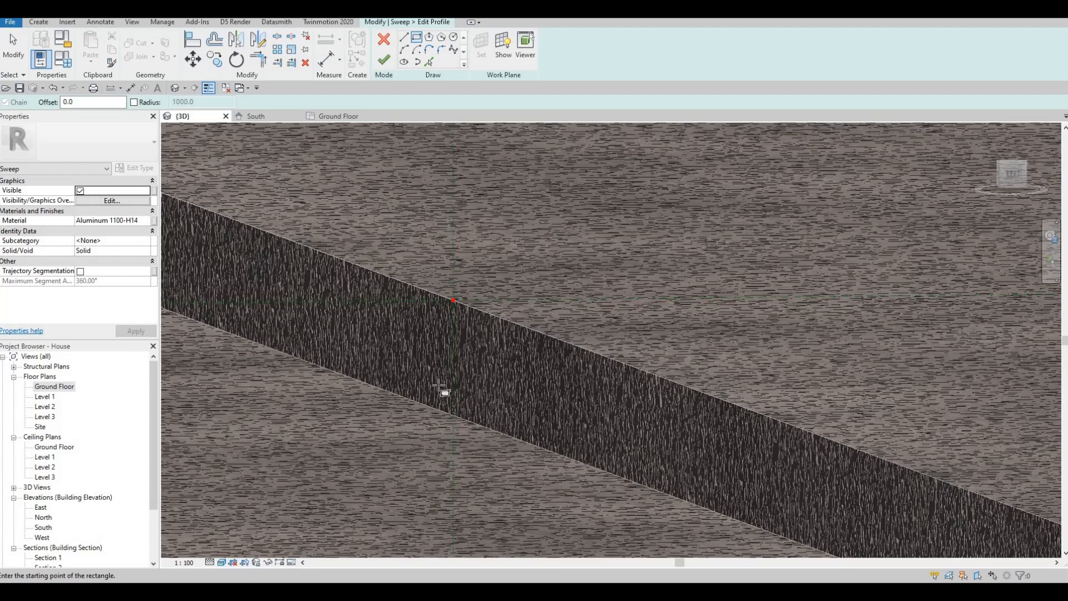
left_click(421, 415)
key("Escape")
key("Escape")
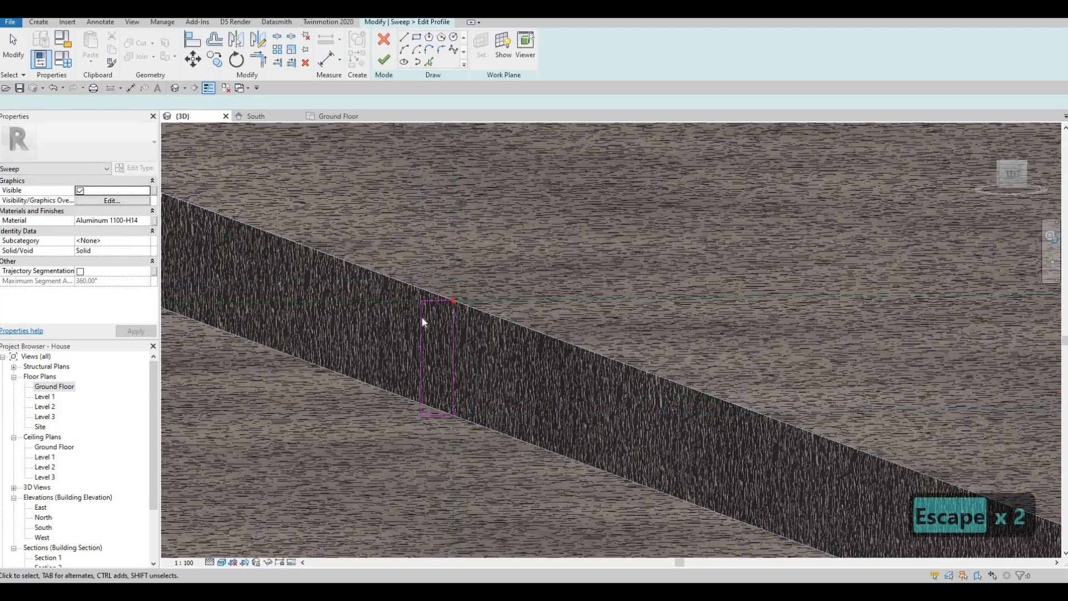
Set the rectangular profile's width to 30 mm by moving its outer vertical line.
left_click(435, 269)
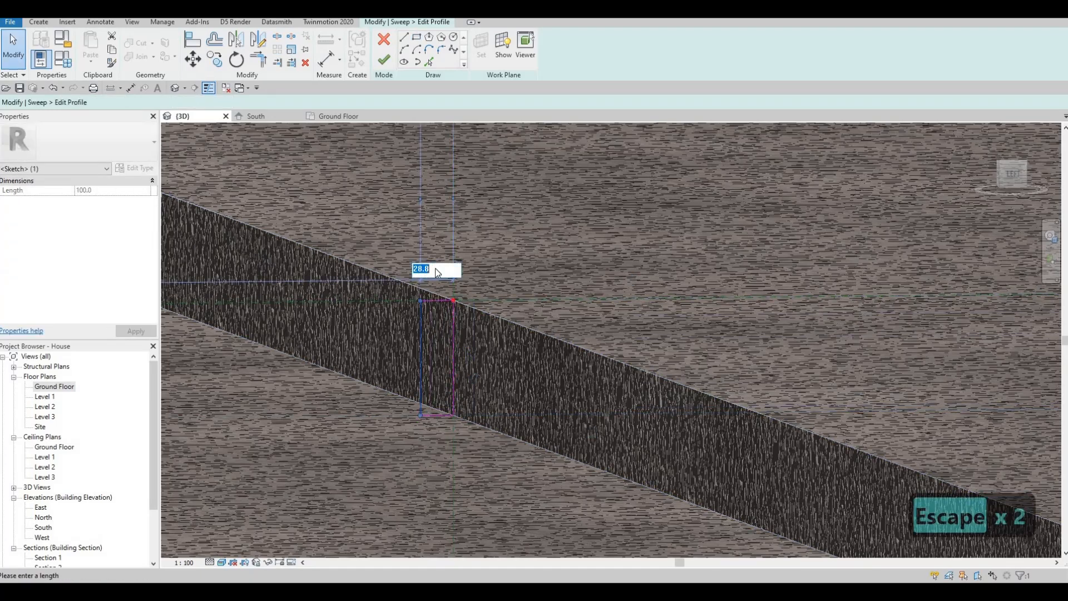
type("30")
key("Return")
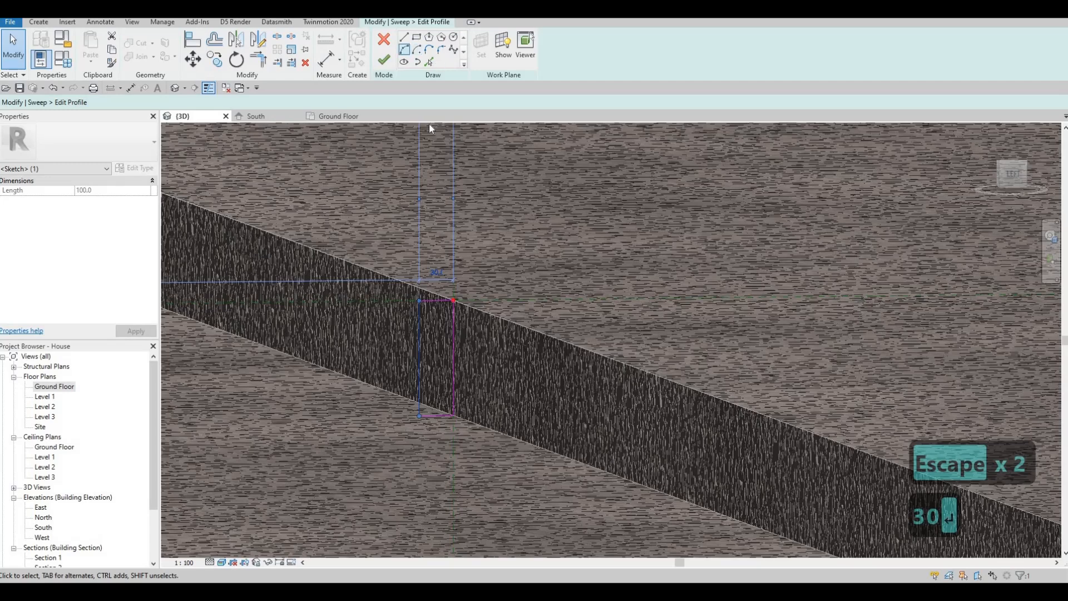
Round the far-side profile's upper outer corner with a fillet arc between its vertical and top lines.
scroll(396, 305, "up", 2)
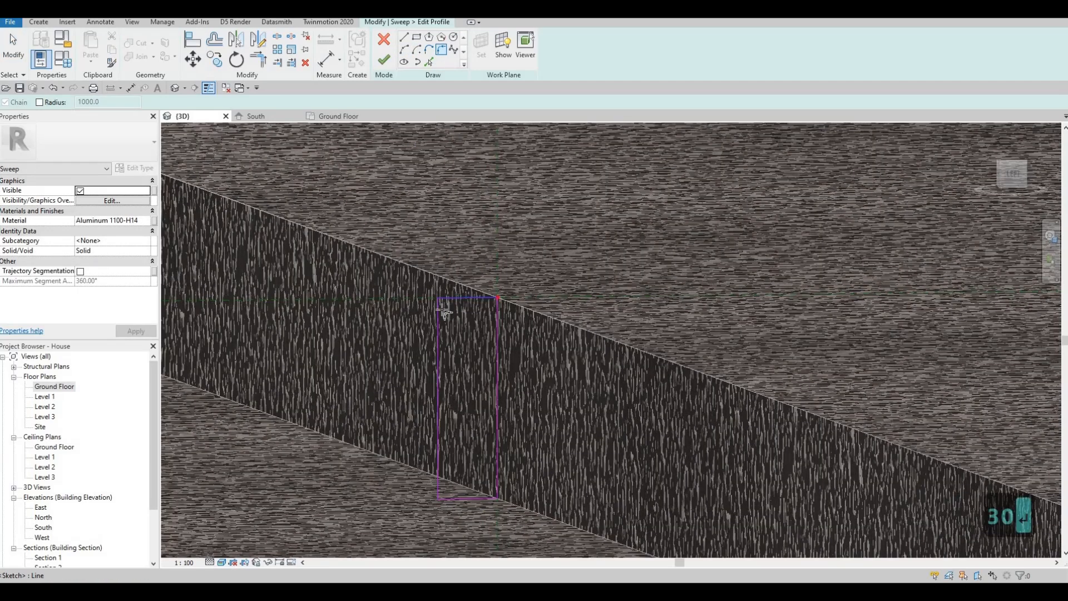
left_click(439, 315)
left_click(452, 298)
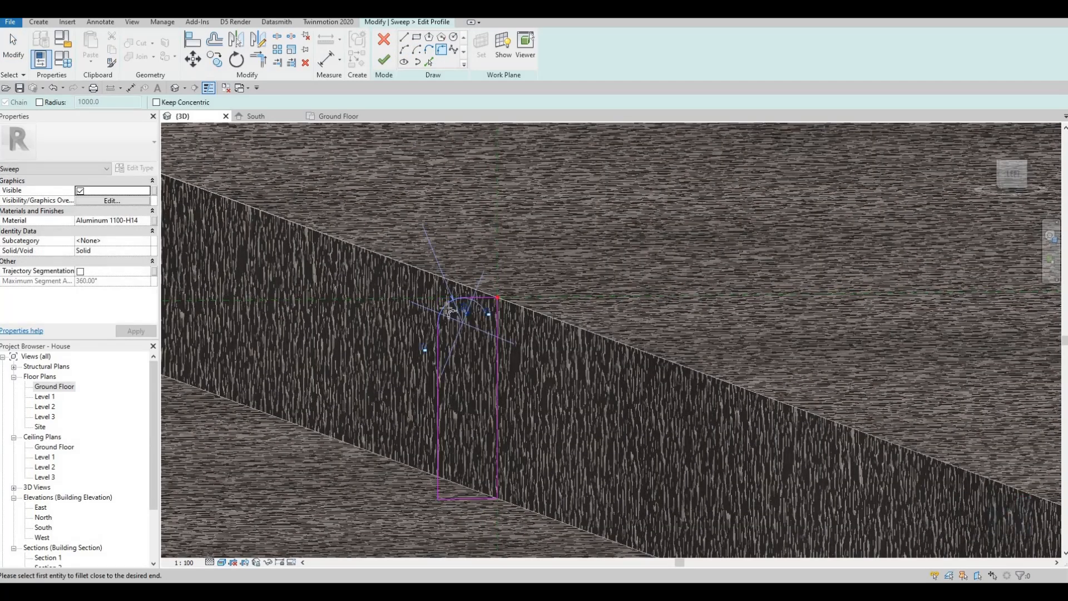
scroll(453, 307, "up", 3)
key("Escape")
key("Escape")
Set the fillet arc's radius to 20 mm, then finish the profile and the sweep.
left_click(438, 294)
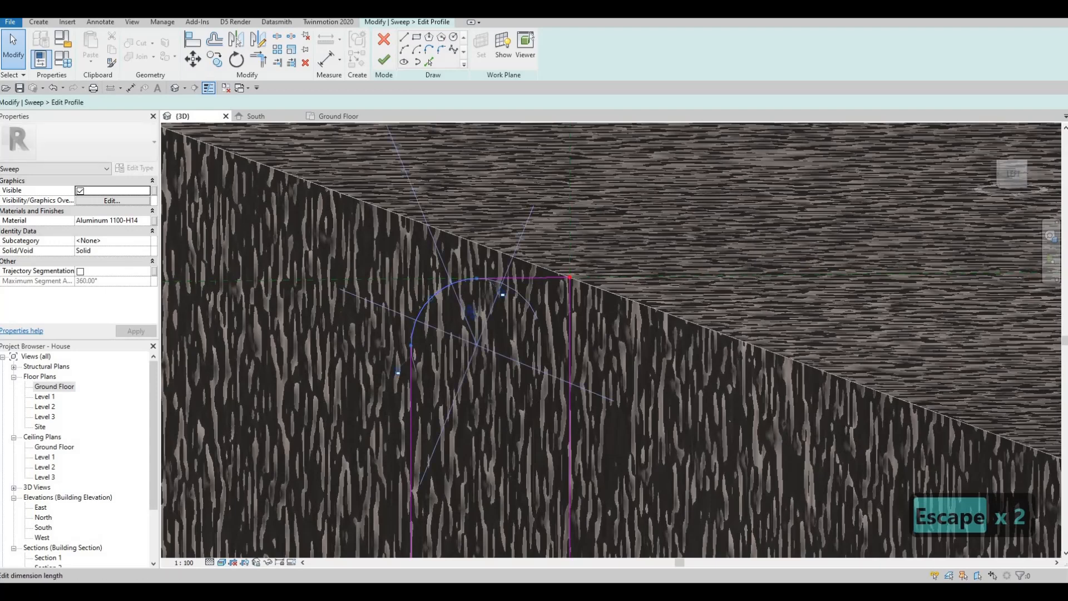
left_click(474, 315)
type("20")
key("Return")
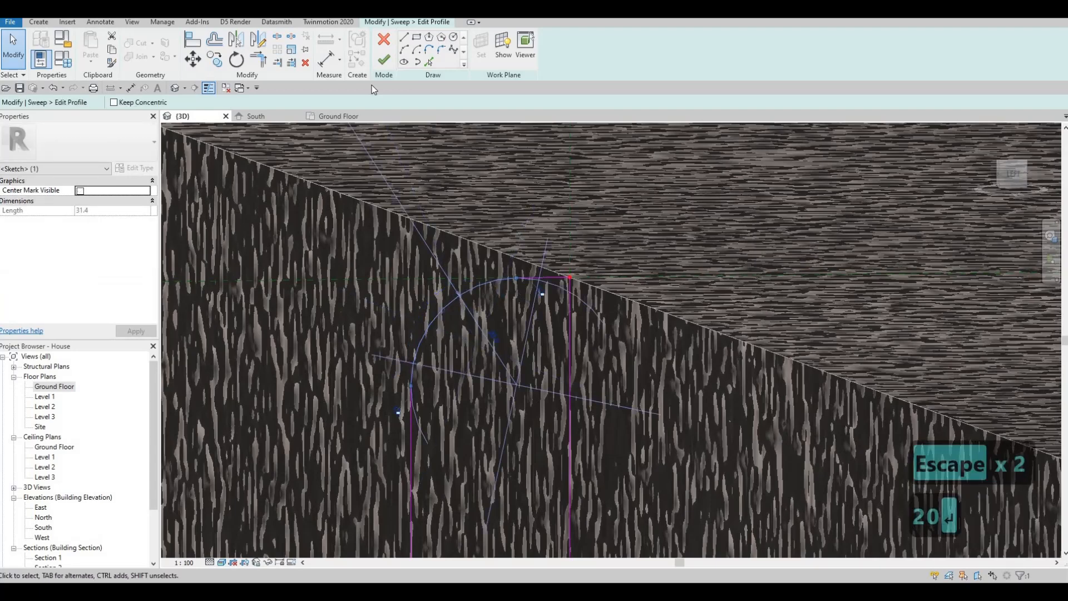
left_click(383, 59)
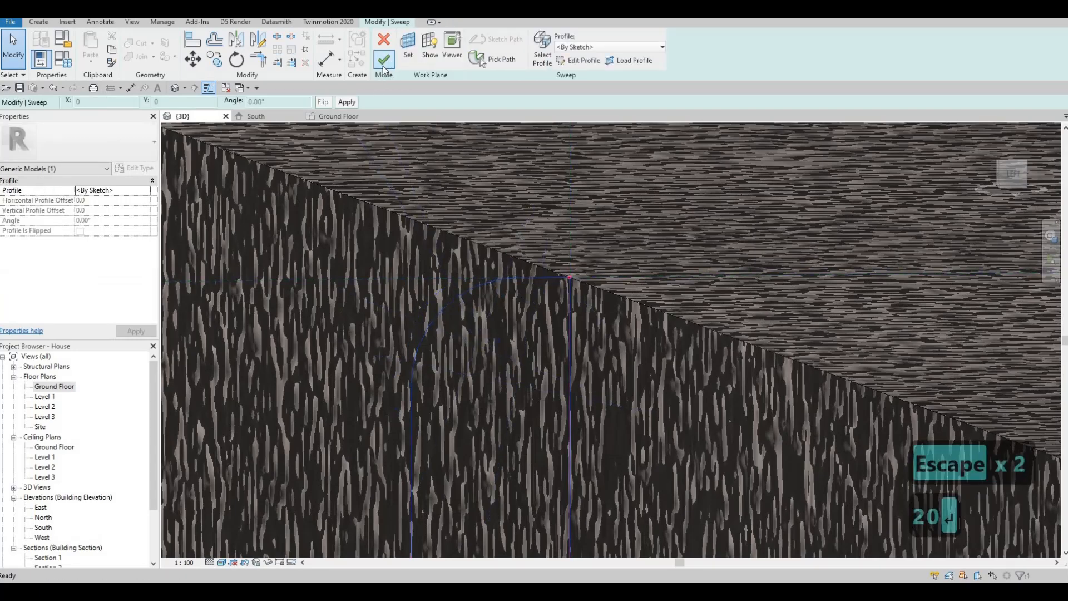
left_click(383, 60)
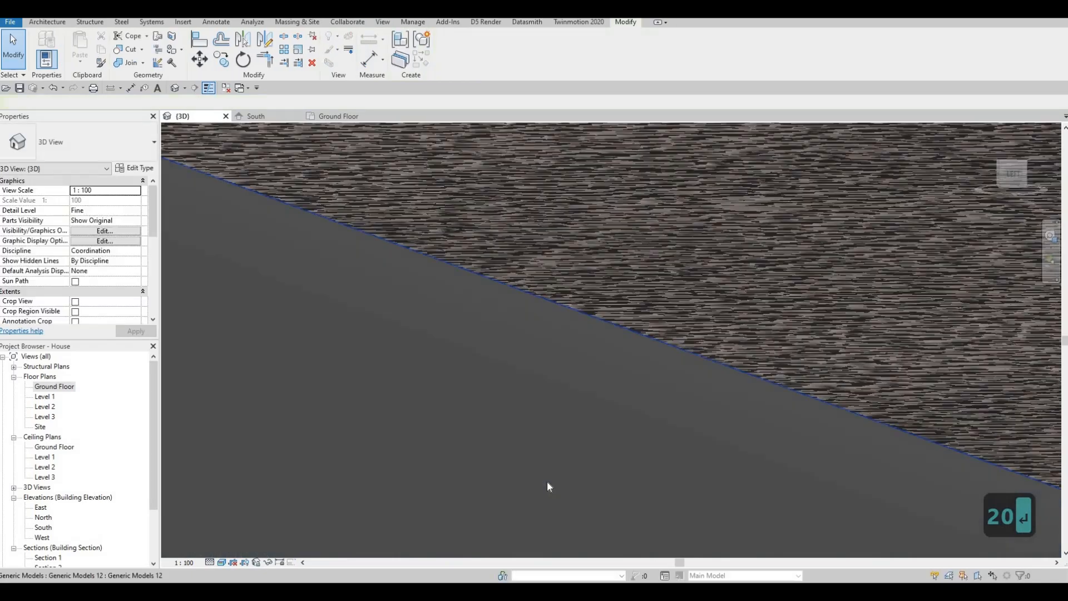
Open the concrete strip model across the road for in-place editing.
scroll(548, 483, "down", 8)
key("Escape")
middle_click_drag(549, 482, 586, 397, "shift")
scroll(586, 394, "up", 3)
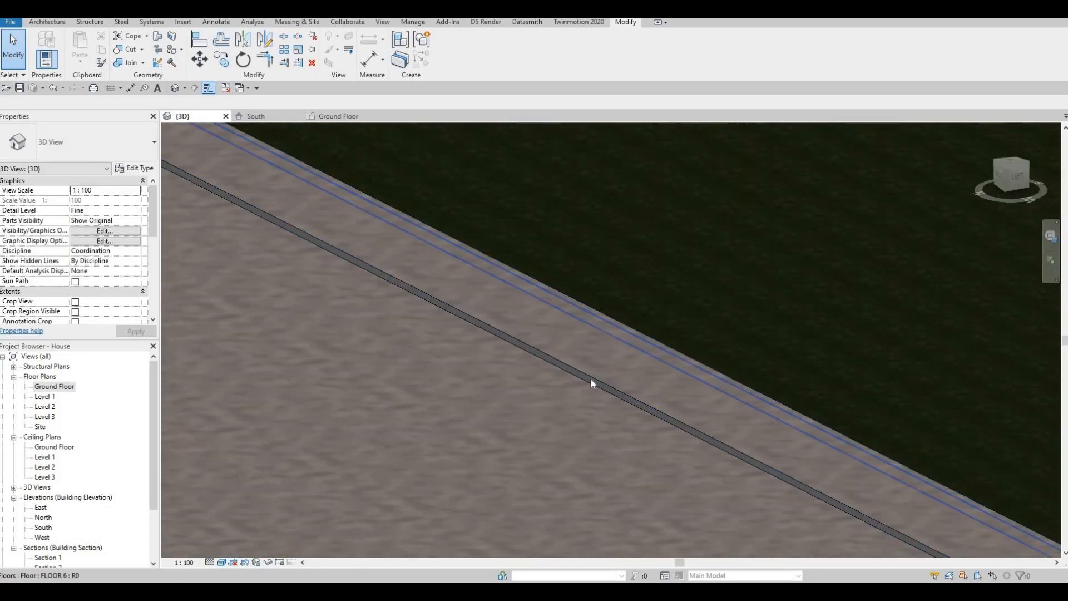
left_click(589, 379)
left_click(450, 60)
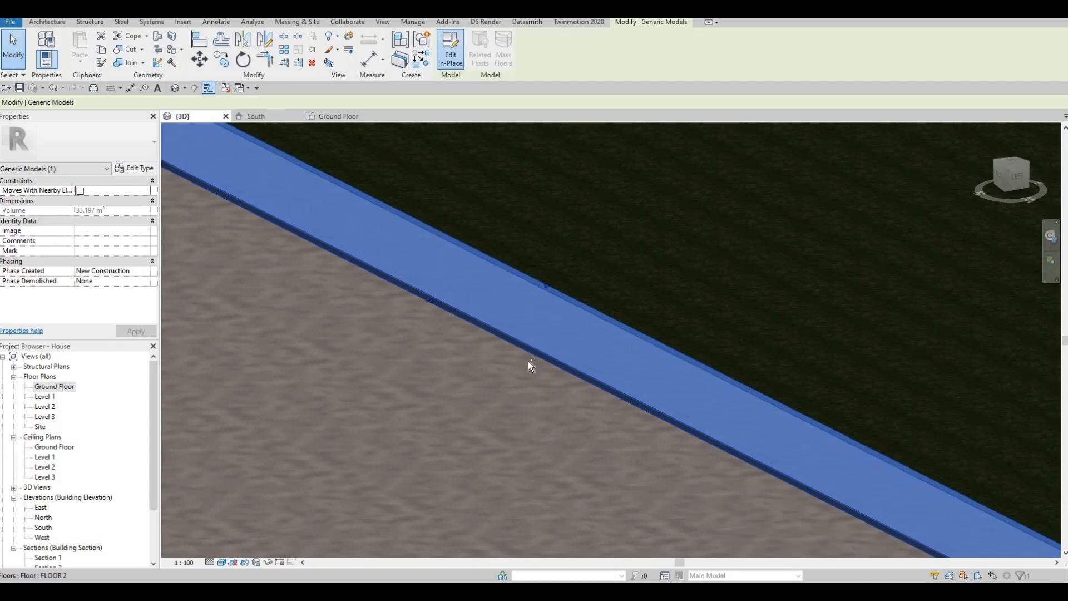
Start a sweep in the strip model and pick the far strip's road-side upper edge as its path.
scroll(528, 387, "down", 4)
middle_click_drag(479, 410, 364, 164, "shift")
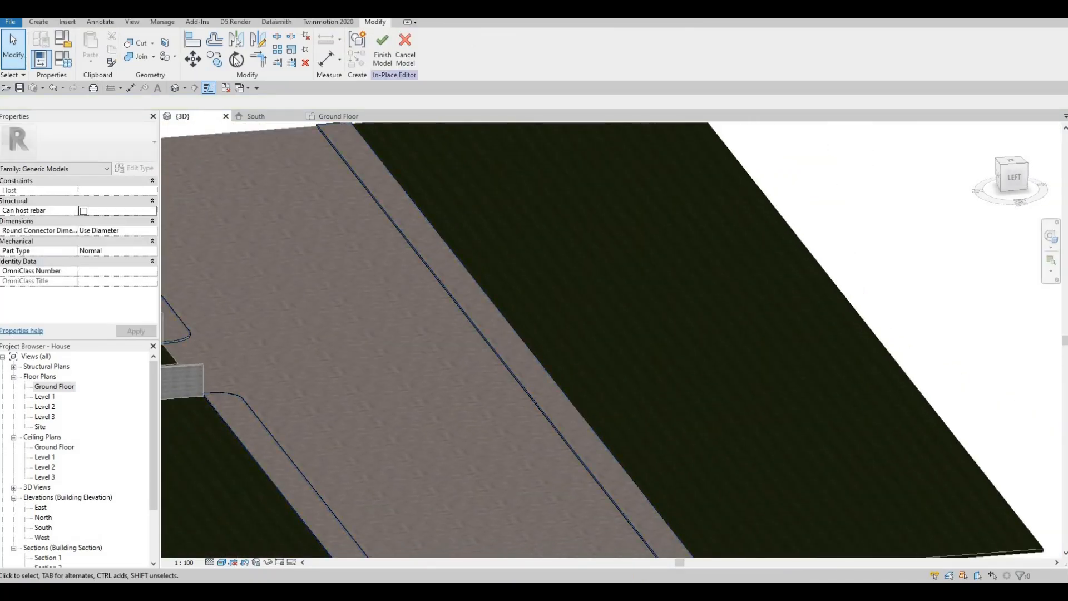
left_click(38, 22)
left_click(167, 47)
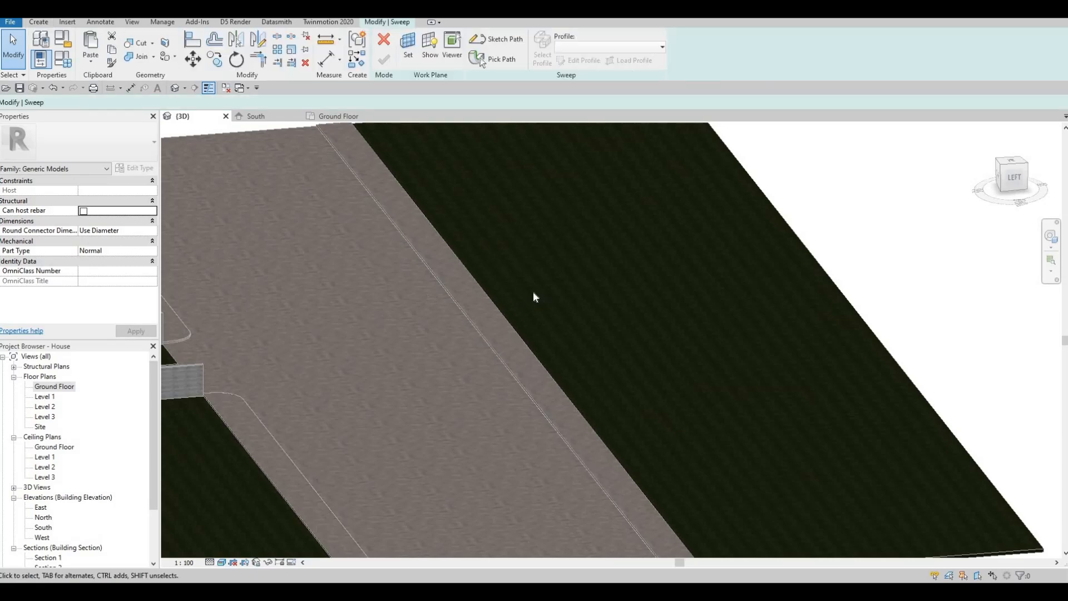
scroll(532, 292, "up", 3)
middle_click_drag(533, 291, 525, 265, "shift")
scroll(525, 265, "up", 5)
left_click(479, 59)
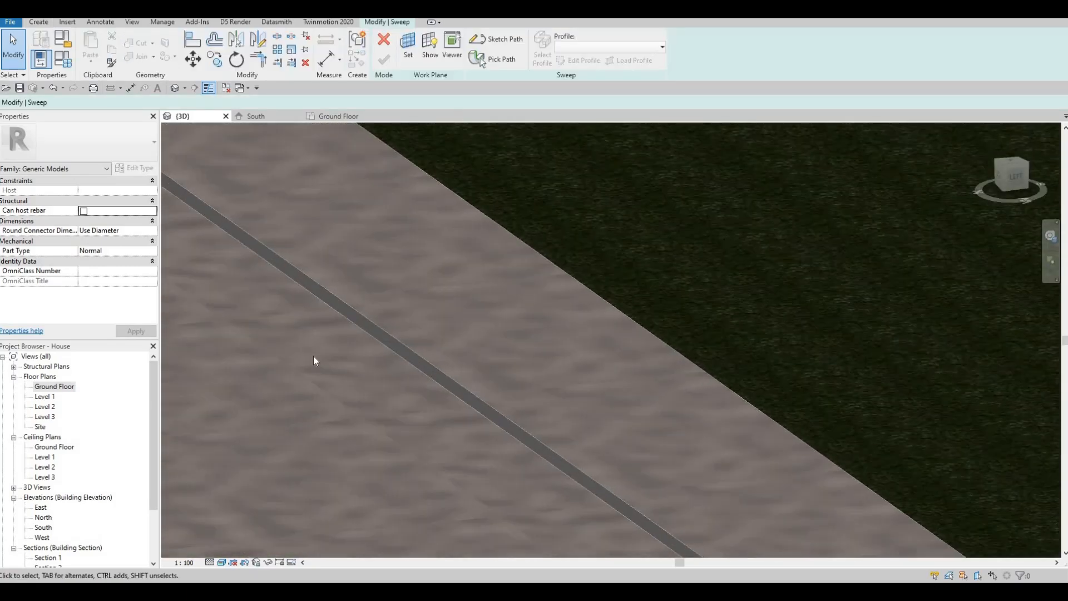
scroll(398, 302, "up", 2)
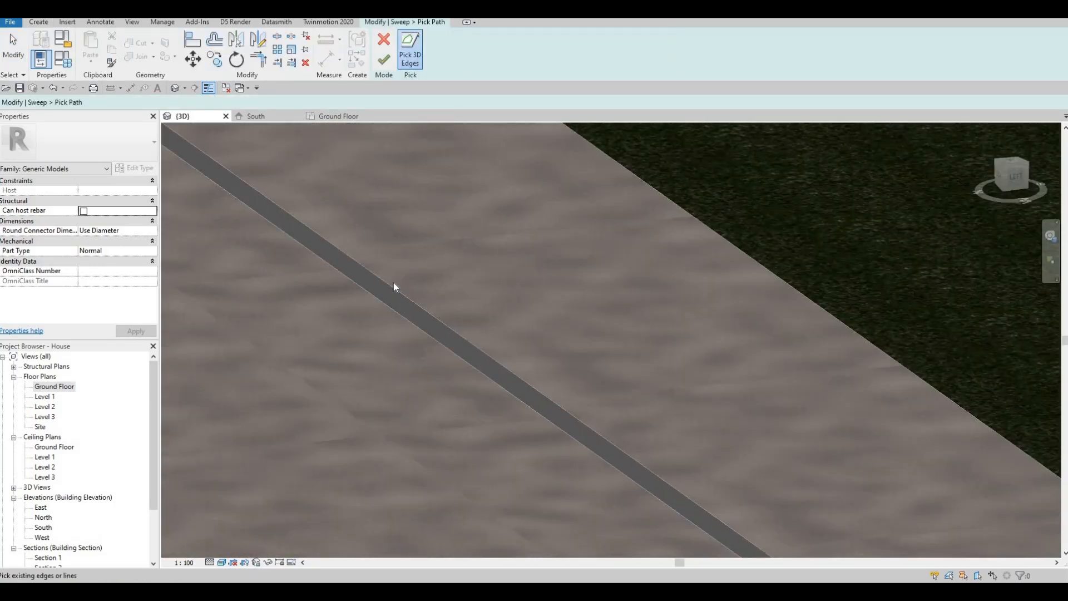
left_click(393, 285)
left_click(384, 61)
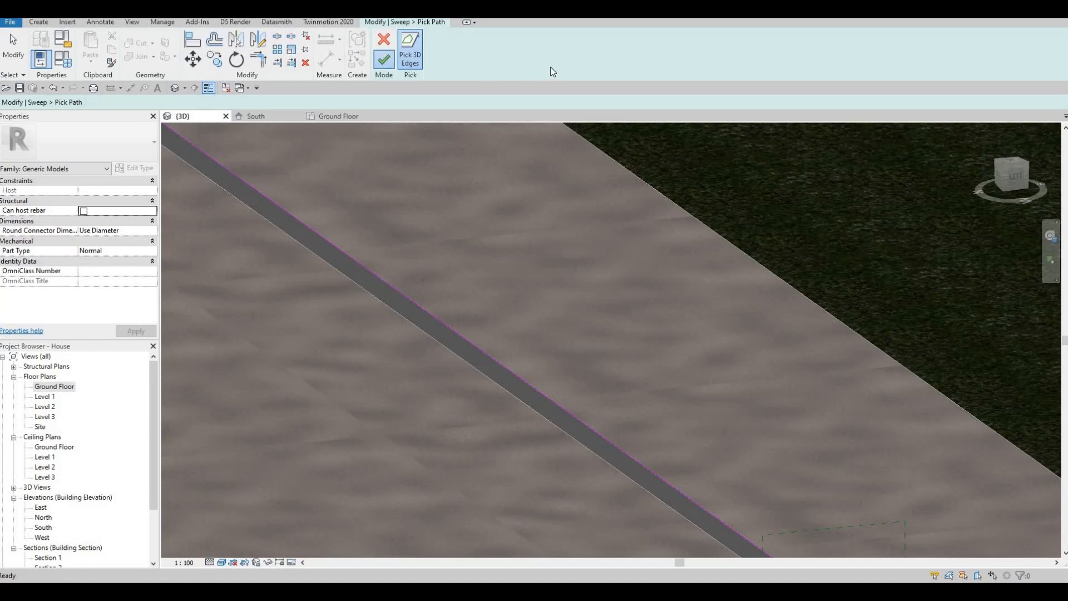
Sketch a rectangular profile about 45 mm wide and 125 mm high down from the path point on the strip's road side.
left_click(575, 60)
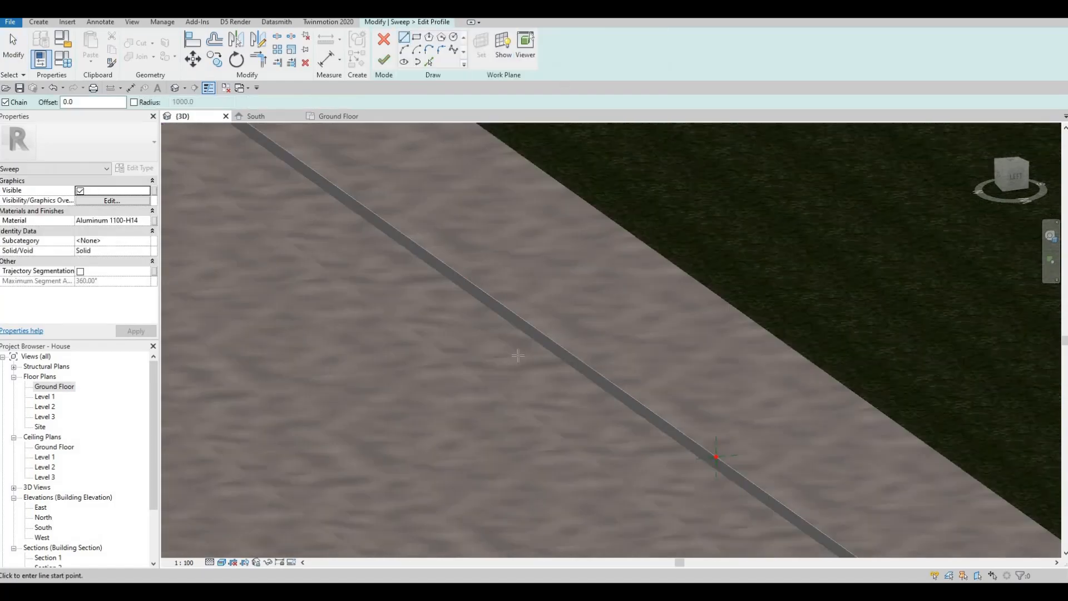
middle_click_drag(505, 235, 495, 224, "shift")
scroll(517, 358, "up", 5)
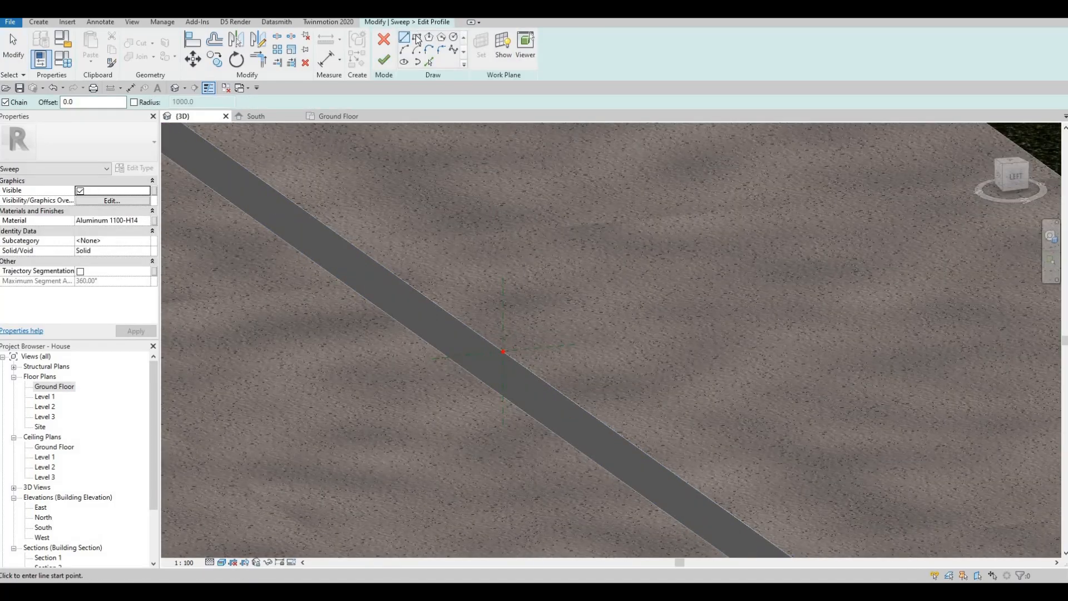
scroll(539, 358, "up", 3)
left_click(503, 351)
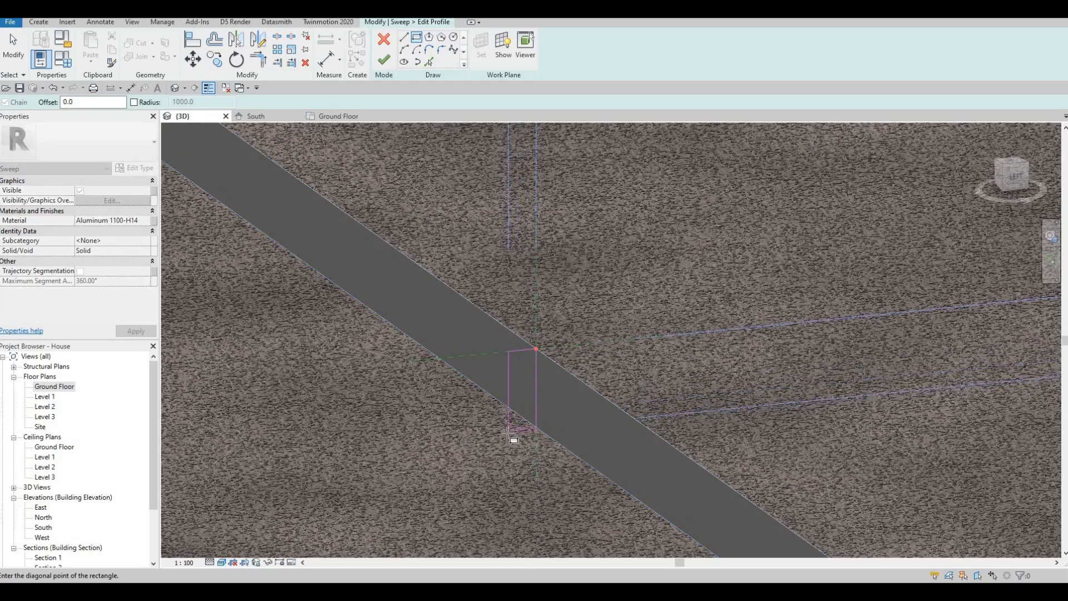
left_click(514, 421)
scroll(514, 421, "up", 2)
key("Escape")
key("Escape")
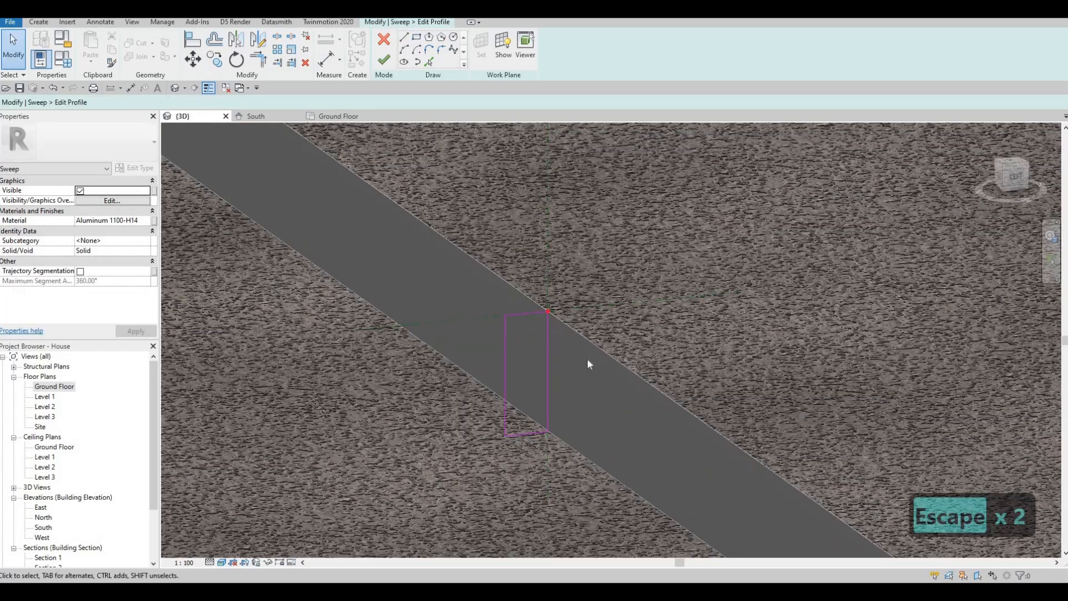
Set the rectangular profile's height to 100 mm by moving its bottom line.
left_click(492, 375)
left_click(480, 376)
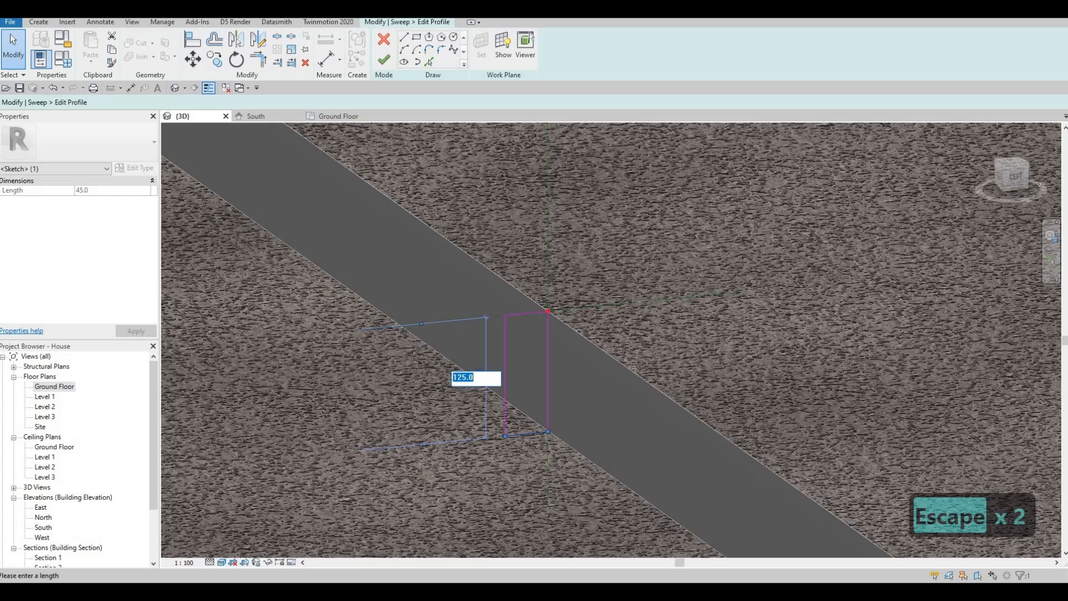
type("100")
key("Return")
key("Escape")
Set the rectangular profile's width to 30 mm by moving its road-side vertical line.
left_click(503, 342)
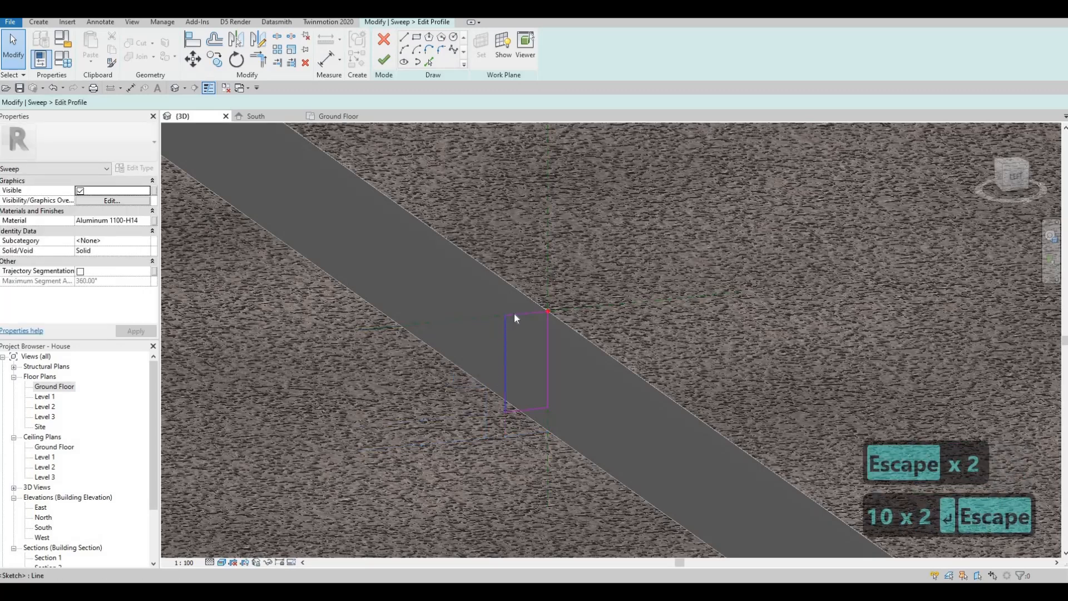
left_click(511, 284)
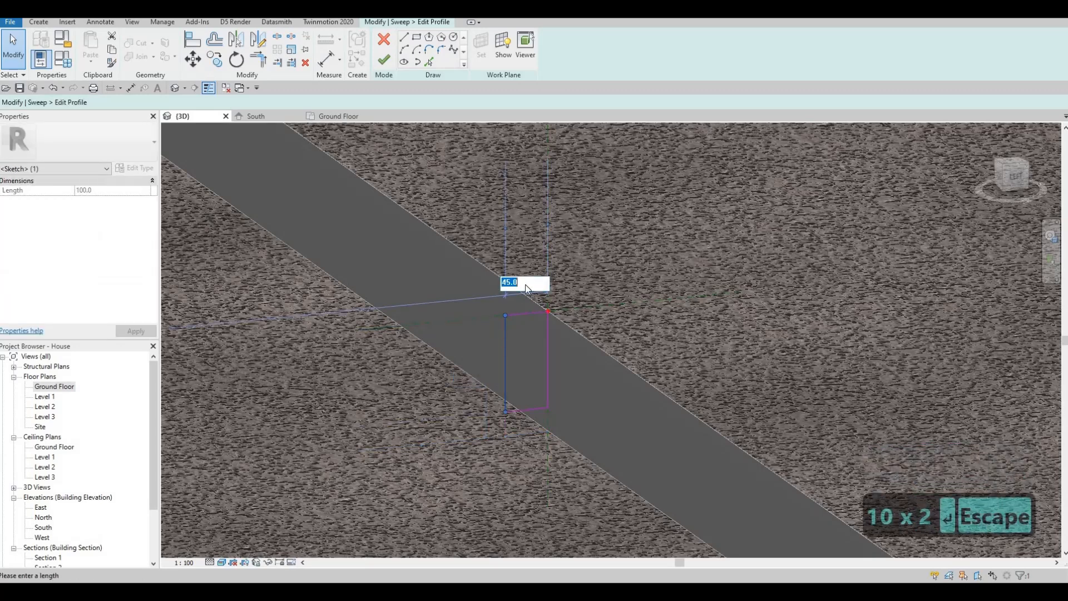
type("30")
key("Return")
Round the profile's upper road-side corner with a fillet arc between the top line and the vertical line.
left_click(443, 50)
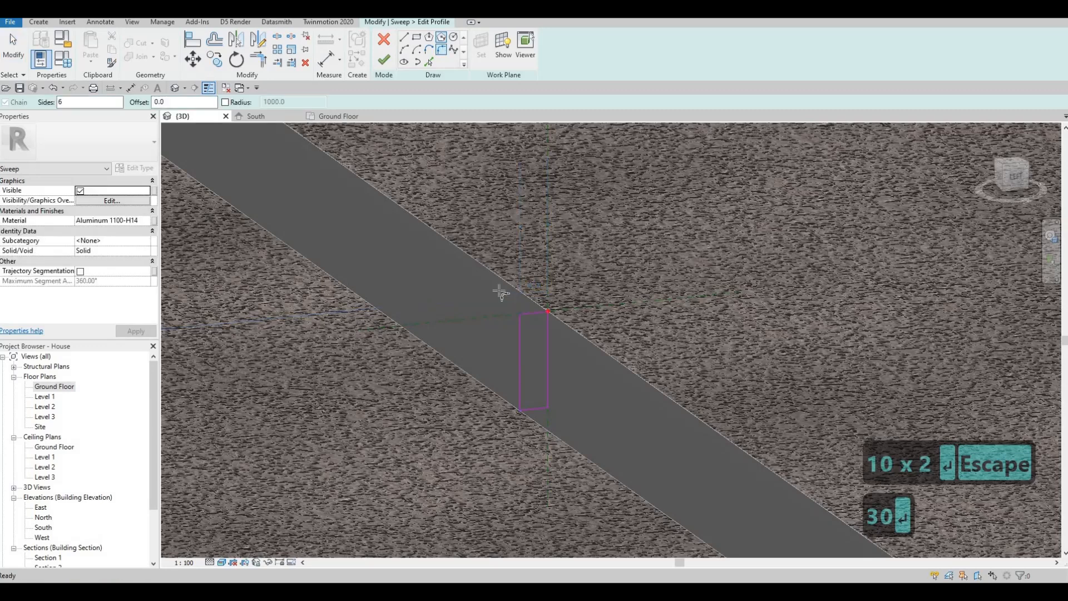
left_click(526, 318)
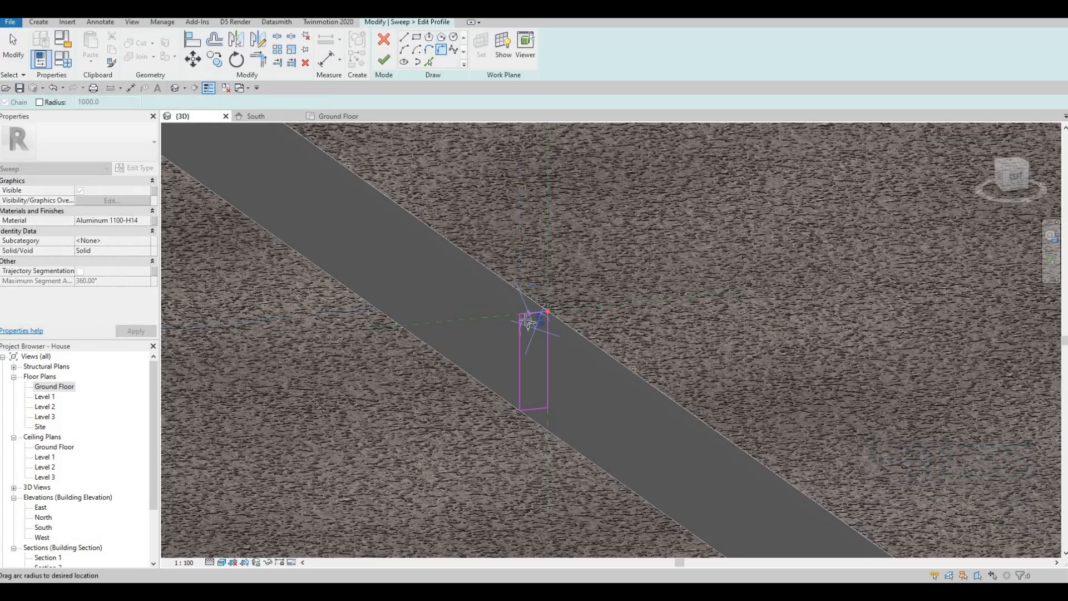
left_click(528, 322)
key("Escape")
key("Escape")
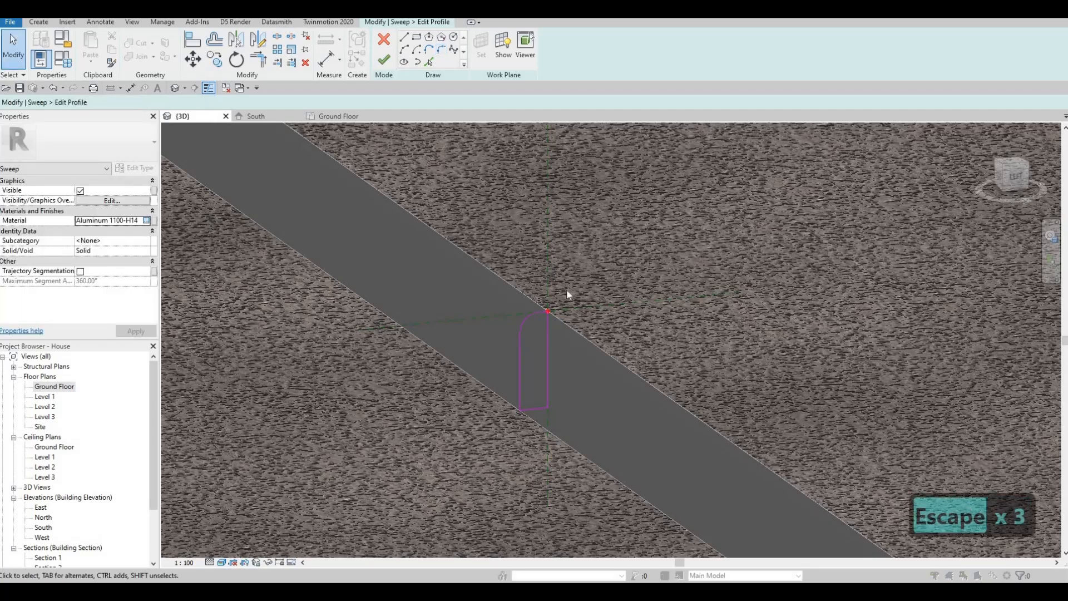
Set the sweep's material to Concrete, Precast.
scroll(436, 243, "down", 1)
scroll(412, 239, "down", 8)
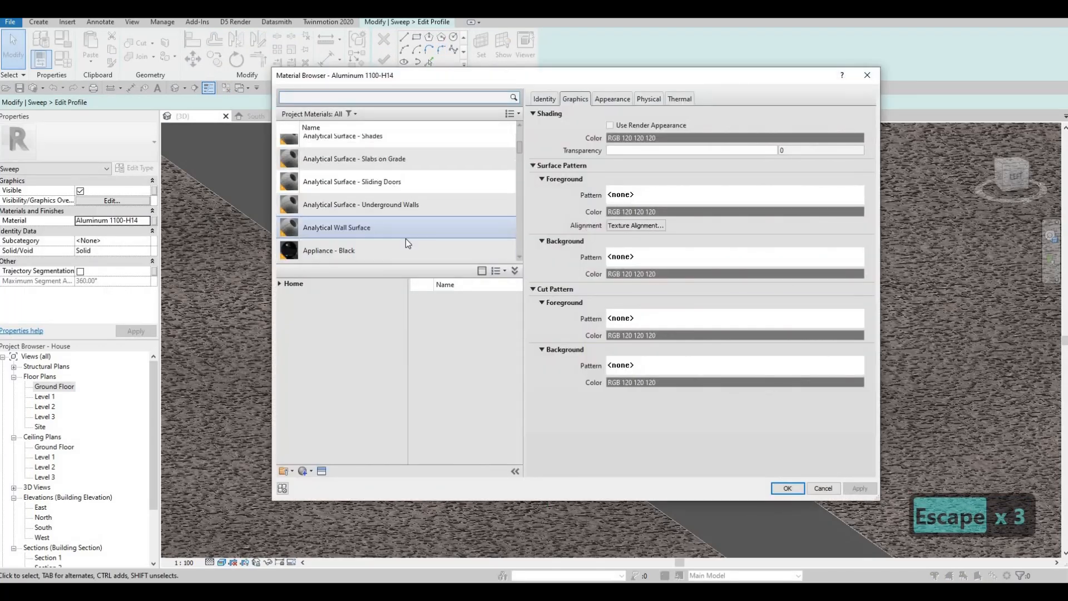
scroll(405, 242, "down", 10)
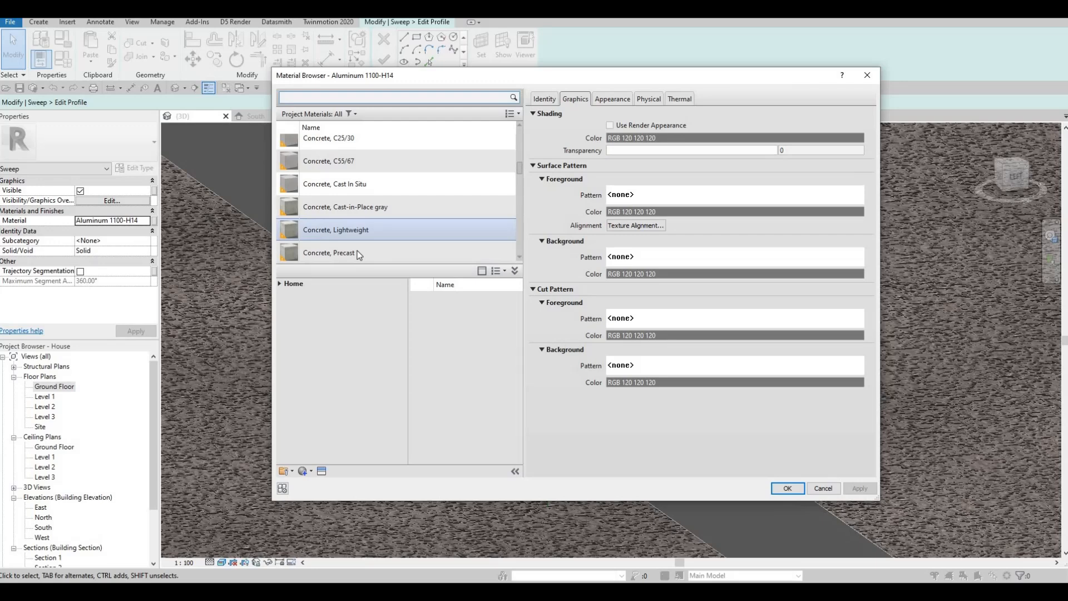
Assign the Concrete, Precast(1) material to the sweep in place of the aluminum.
left_click(359, 253)
scroll(363, 212, "down", 1)
left_click(363, 209)
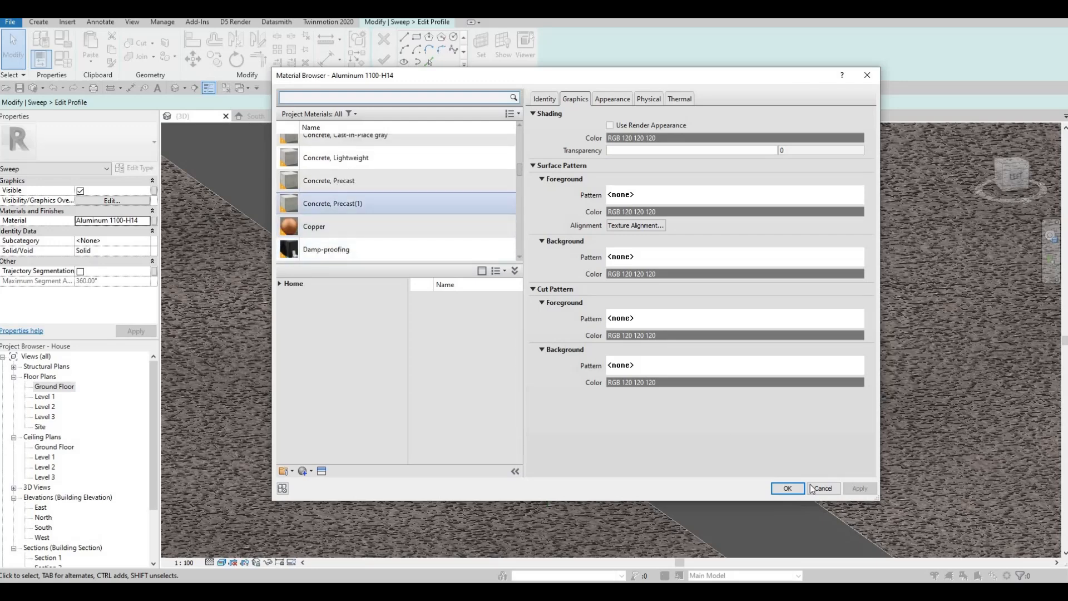
left_click(787, 489)
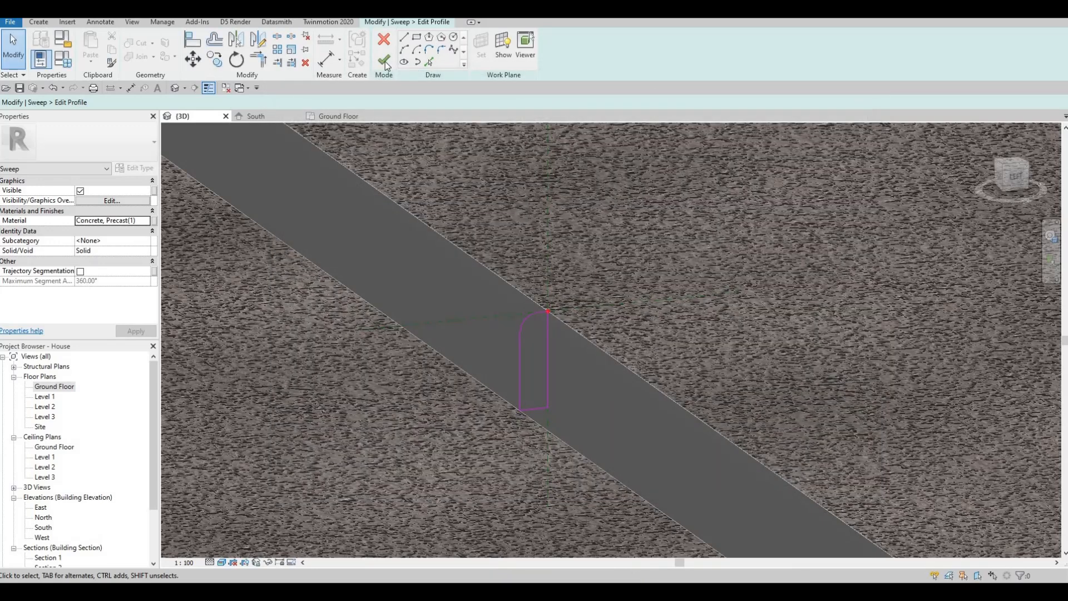
Finish the sweep's profile sketch, the sweep itself and the in-place model.
left_click(383, 59)
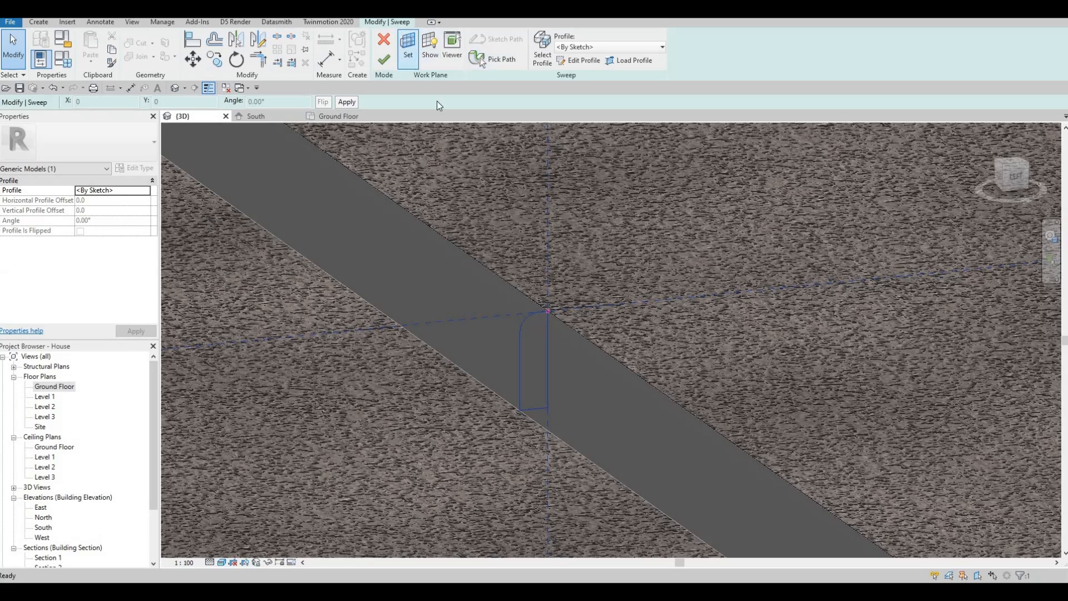
left_click(383, 59)
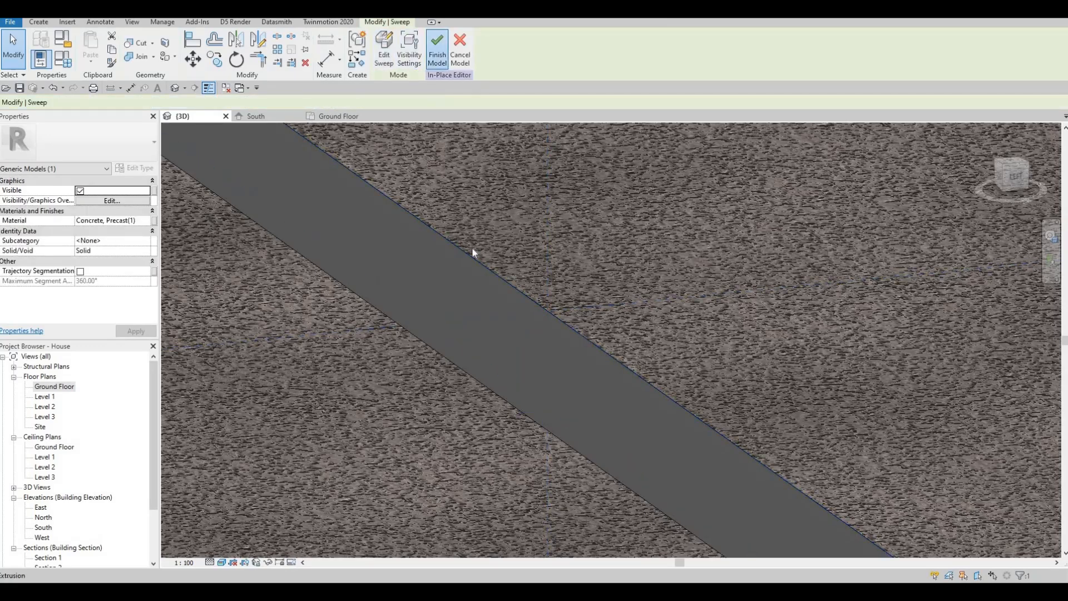
scroll(594, 346, "down", 10)
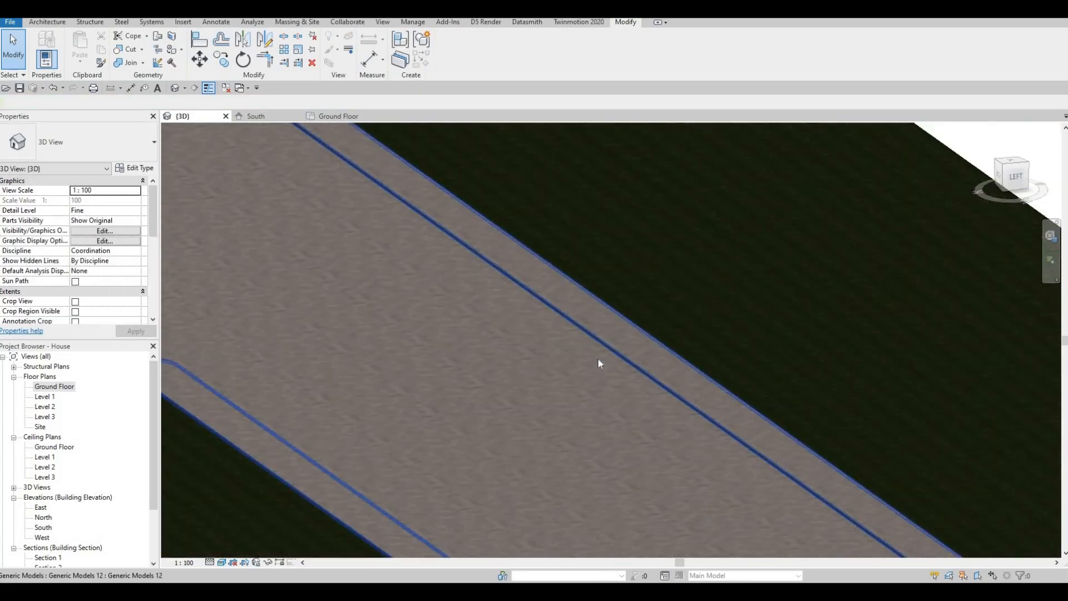
Examine the curbs along the street and the house's front facade from several angles.
middle_click_drag(539, 398, 359, 396, "shift")
middle_click_drag(396, 335, 546, 363, "shift")
key("Escape")
scroll(479, 328, "up", 4)
scroll(565, 315, "up", 3)
middle_click_drag(565, 314, 611, 353)
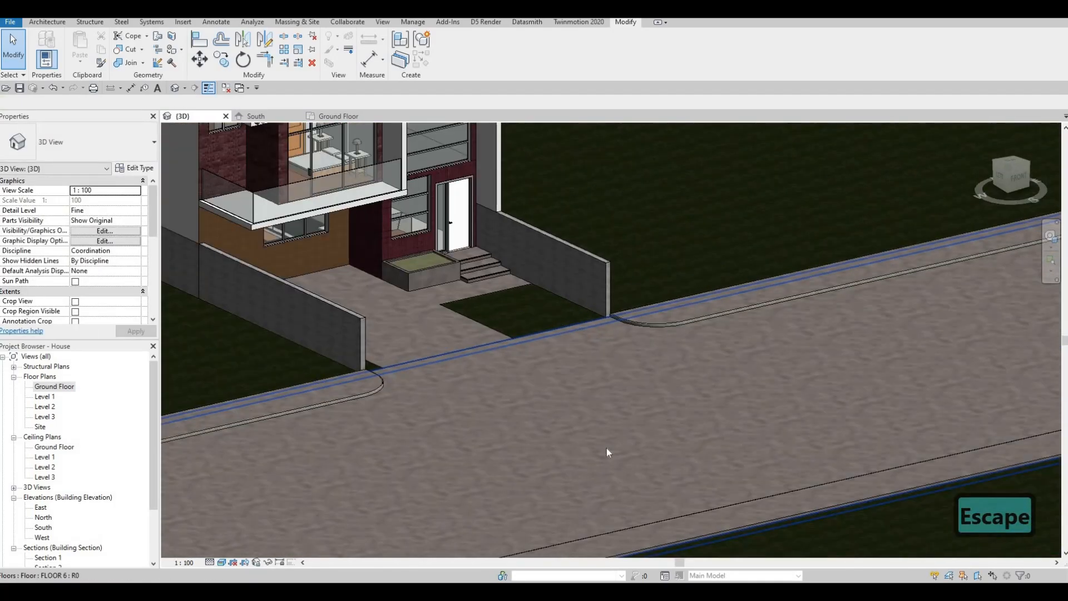
middle_click_drag(606, 448, 612, 446, "shift")
middle_click_drag(612, 334, 612, 446)
middle_click_drag(661, 261, 662, 354)
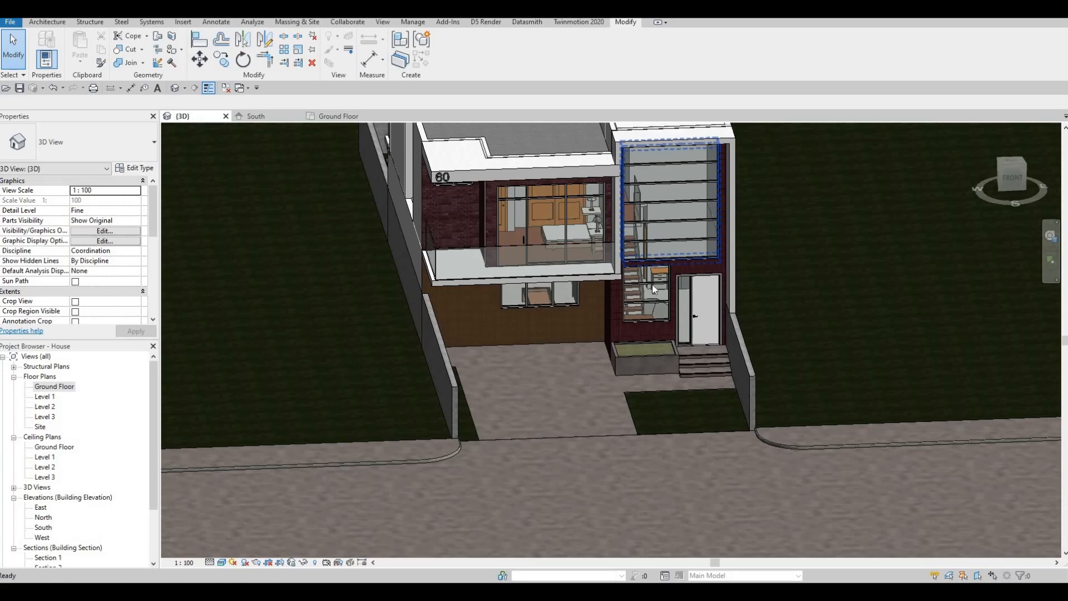
middle_click_drag(667, 220, 654, 301)
middle_click_drag(595, 363, 621, 276, "shift")
middle_click_drag(585, 382, 617, 279)
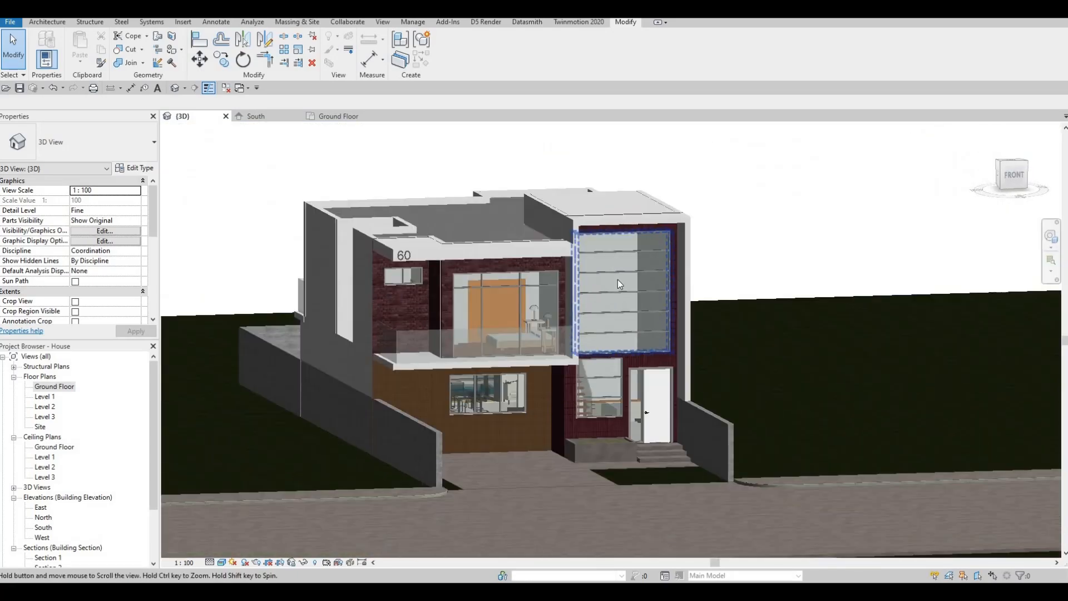
scroll(605, 279, "up", 1)
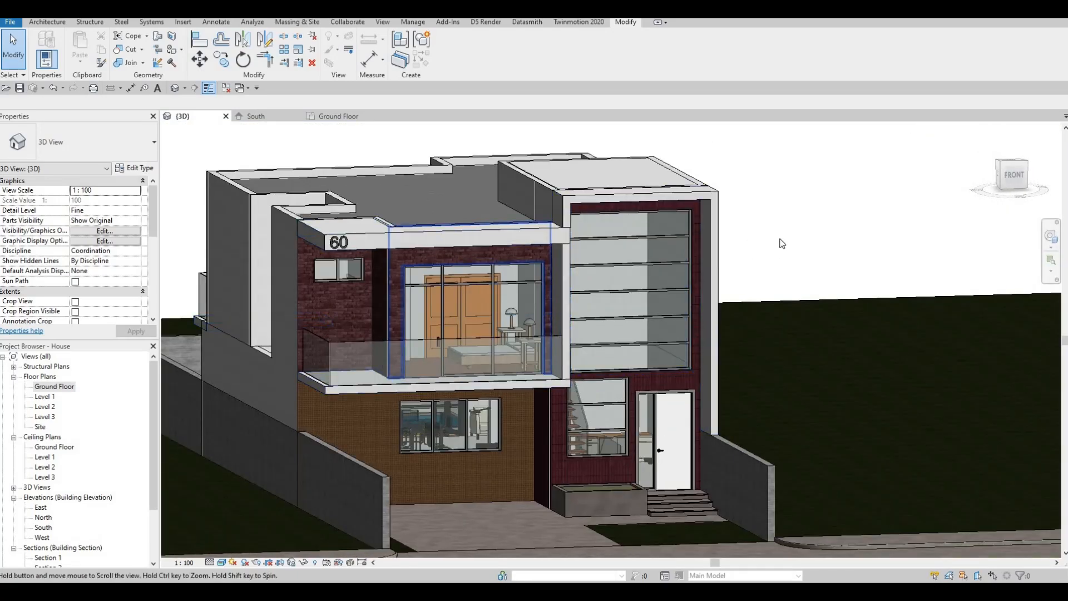
middle_click_drag(550, 279, 562, 255)
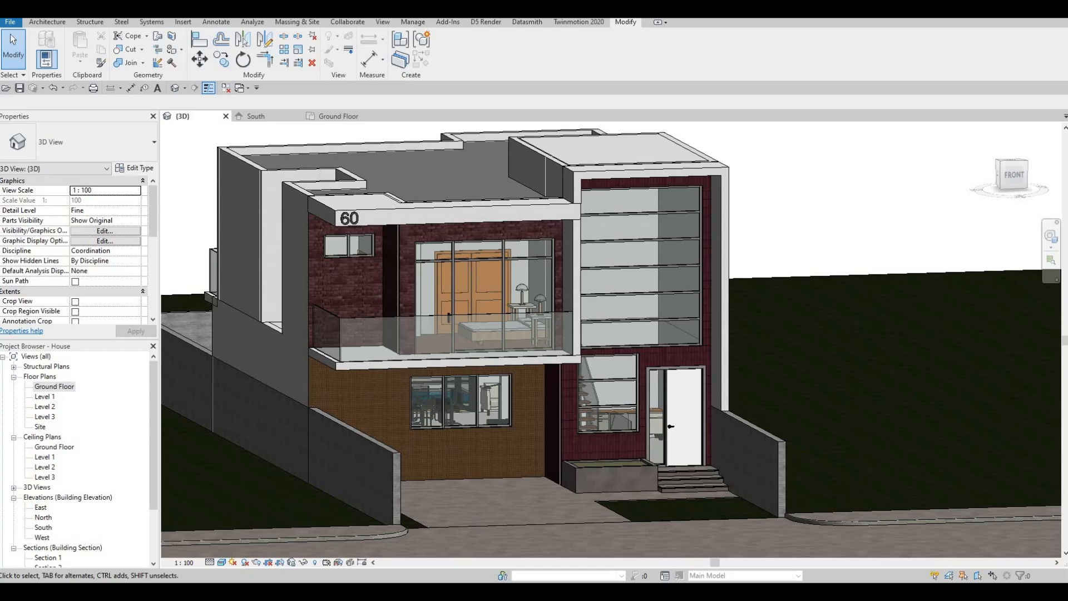
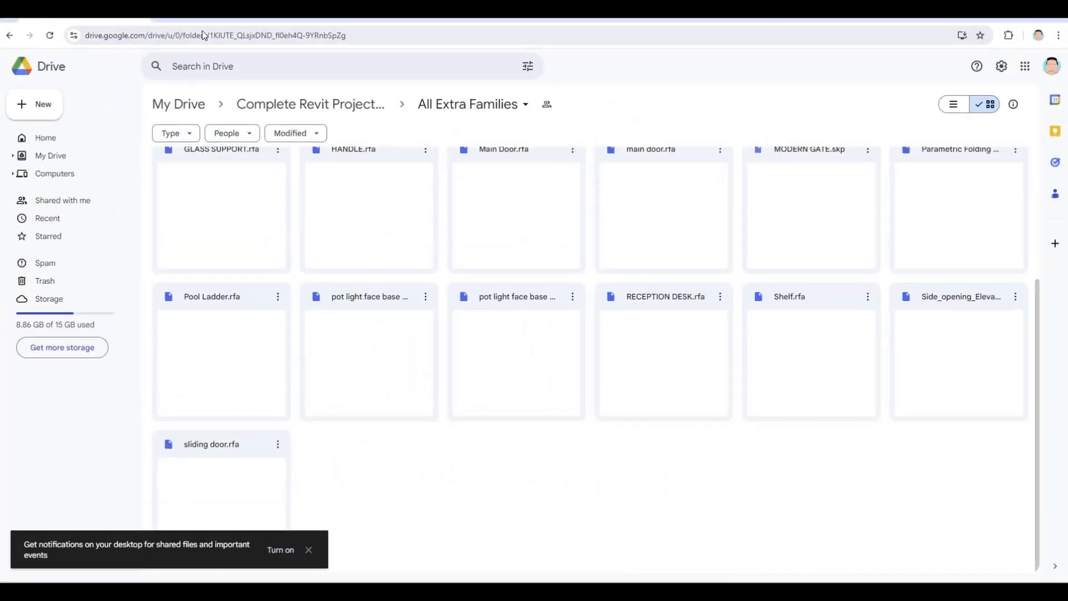
Download both pot light face base families from the All Extra Families folder in Google Drive and delete the other selected files in Downloads.
left_click_drag(204, 35, 69, 44)
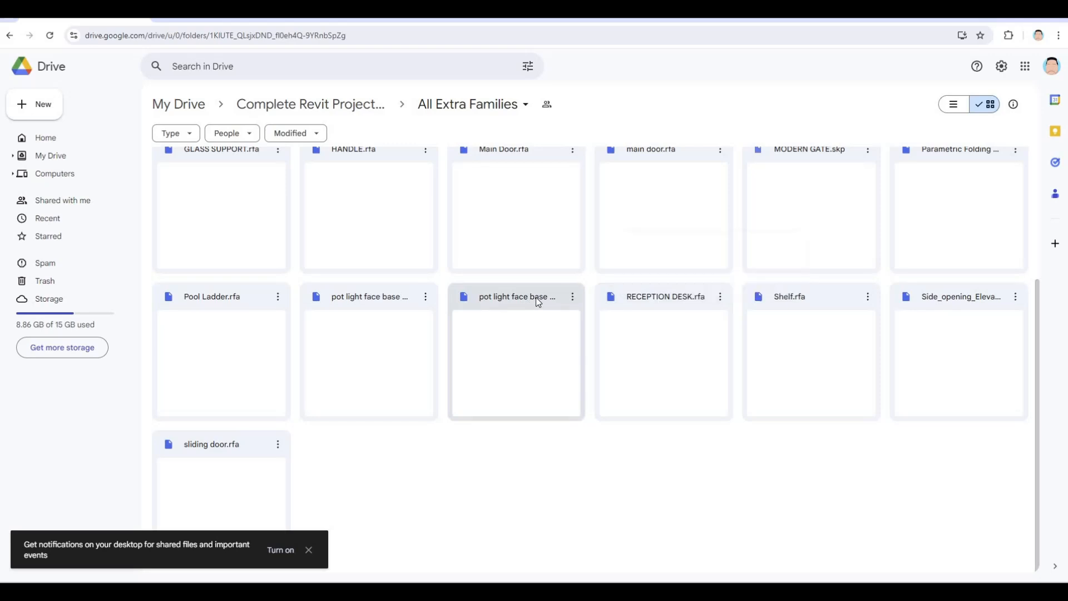
left_click(426, 297)
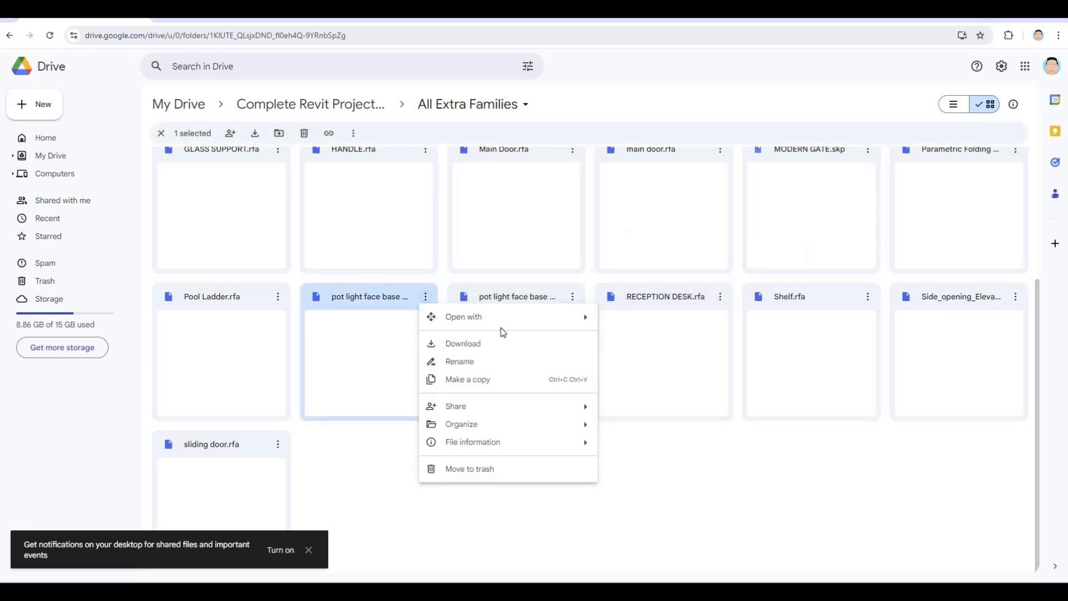
key("Escape")
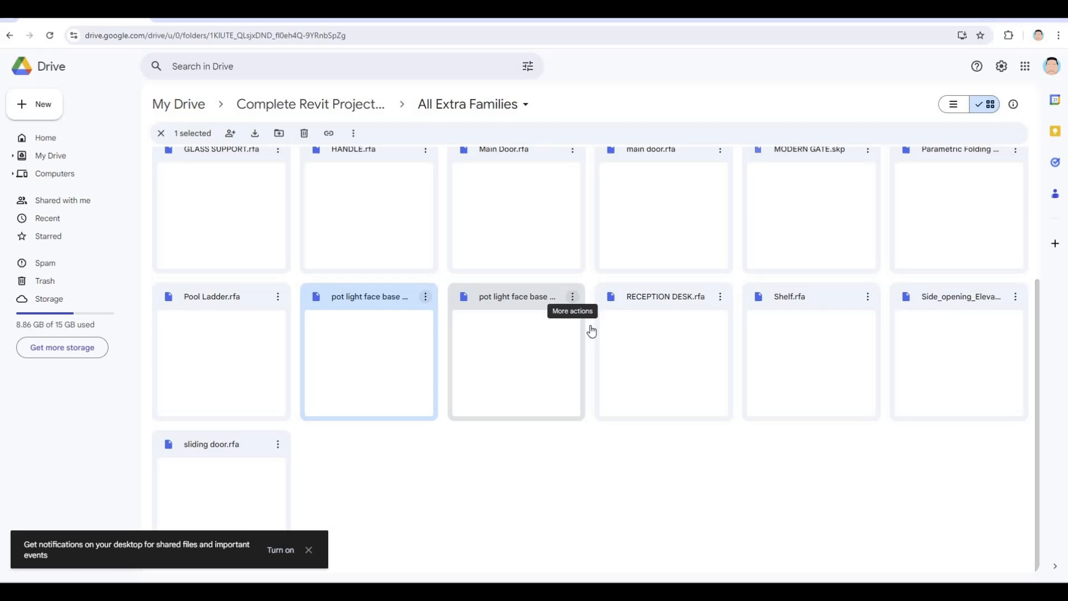
left_click(572, 297)
left_click(596, 344)
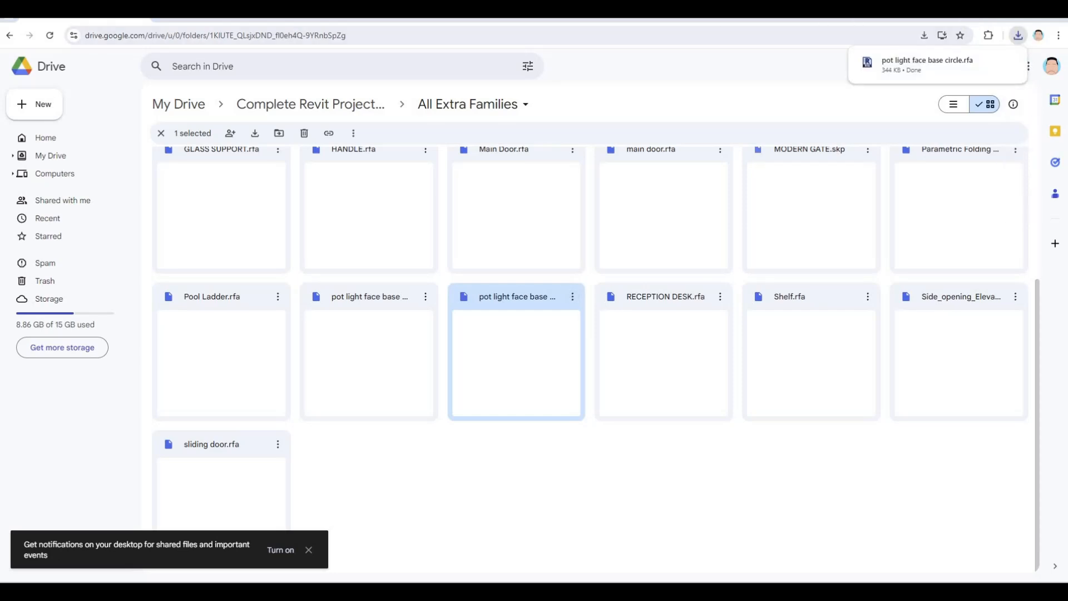
key("Delete")
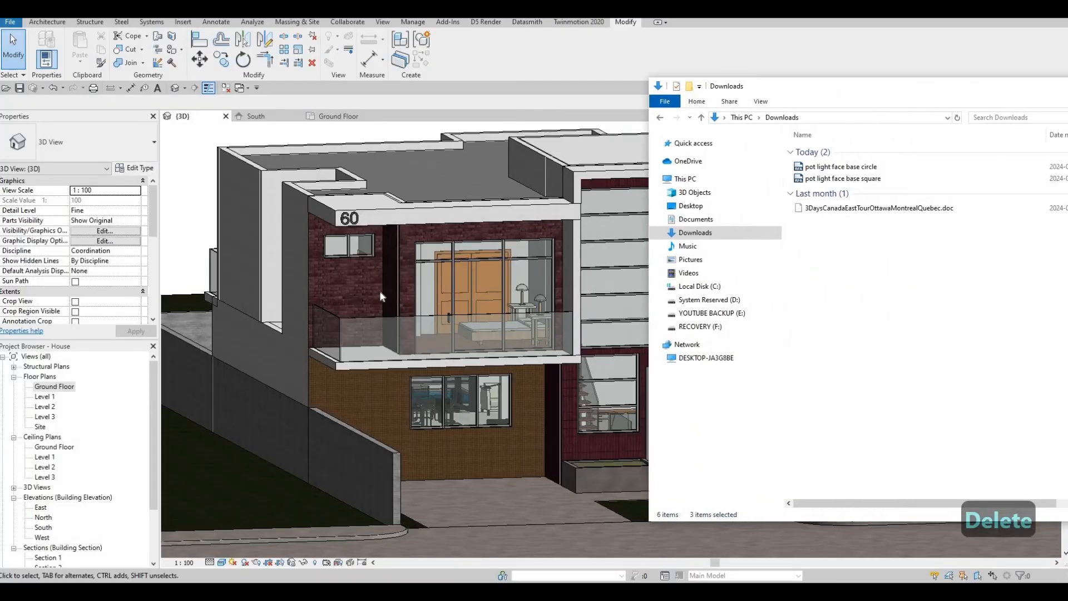
Load the pot light face base square family from the Downloads folder into the Revit house model.
scroll(389, 275, "up", 3)
scroll(394, 262, "down", 3)
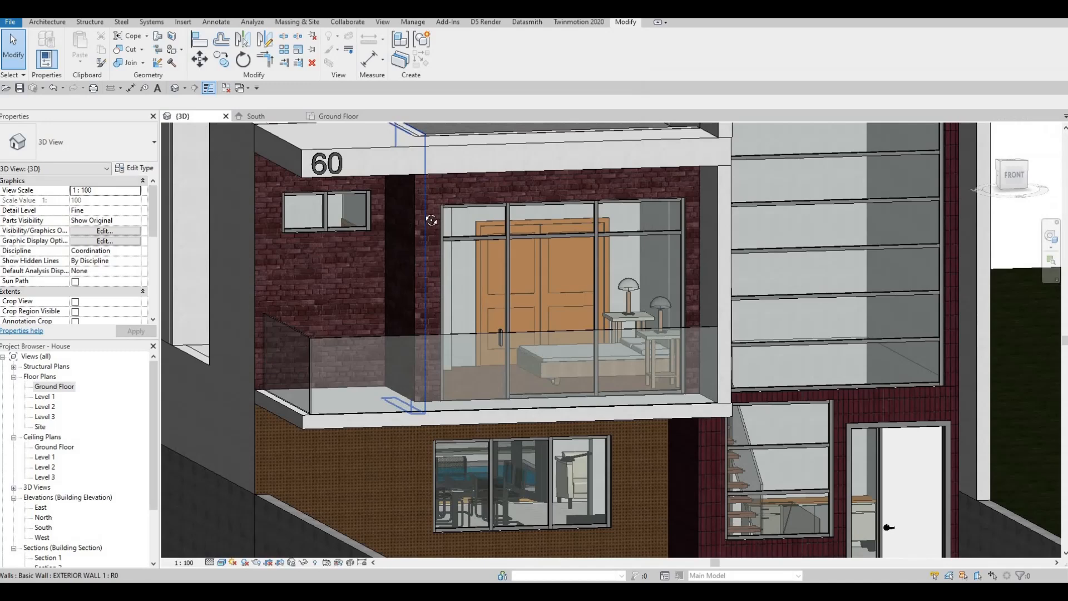
middle_click_drag(429, 220, 421, 315, "shift")
middle_click_drag(420, 315, 460, 269)
scroll(345, 337, "up", 1)
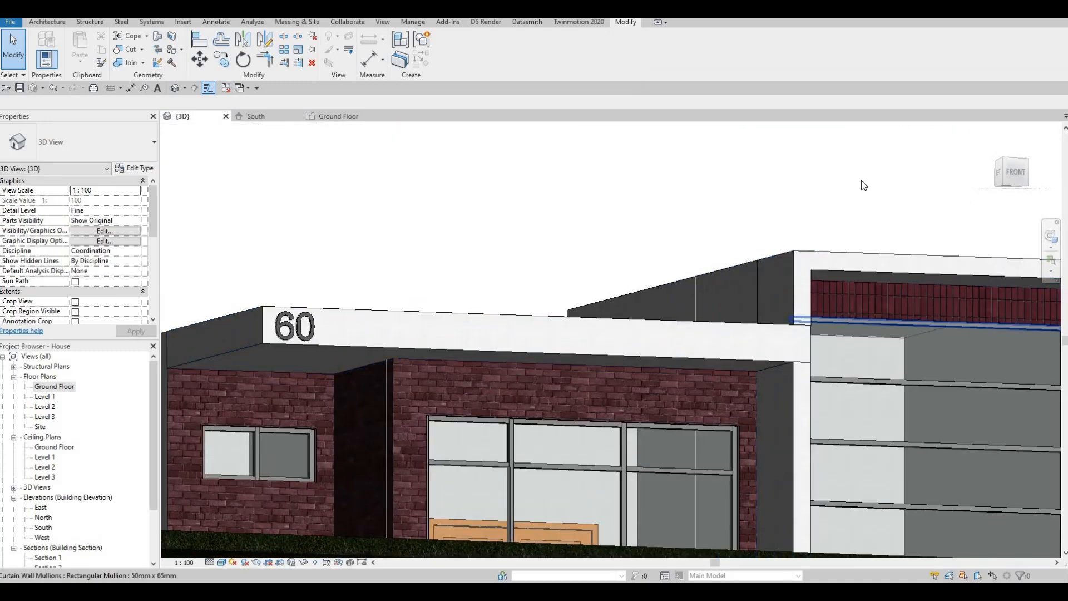
key("alt+Tab")
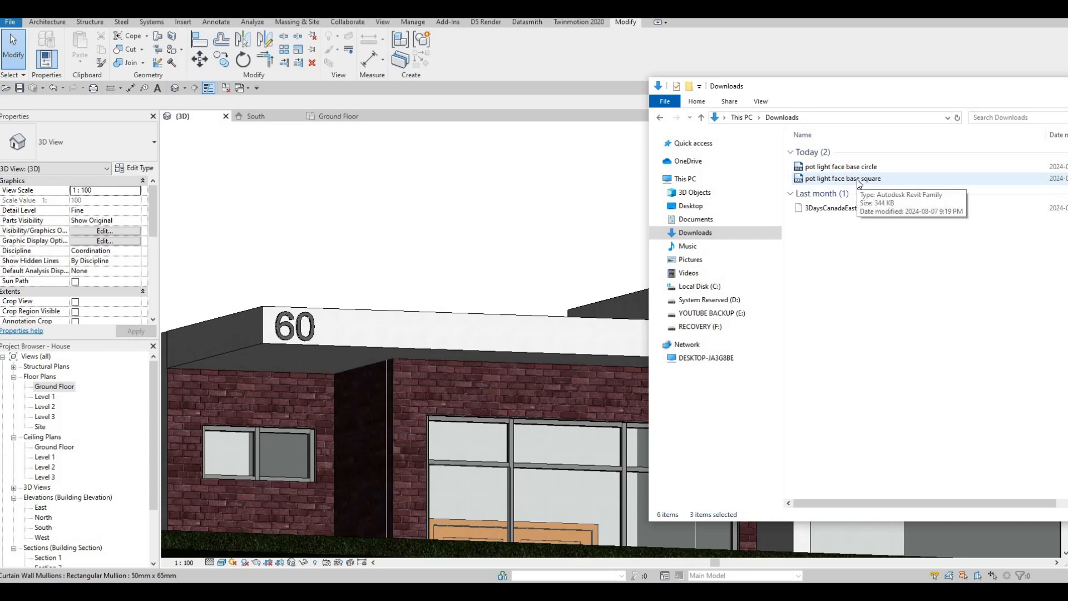
left_click_drag(847, 184, 345, 384)
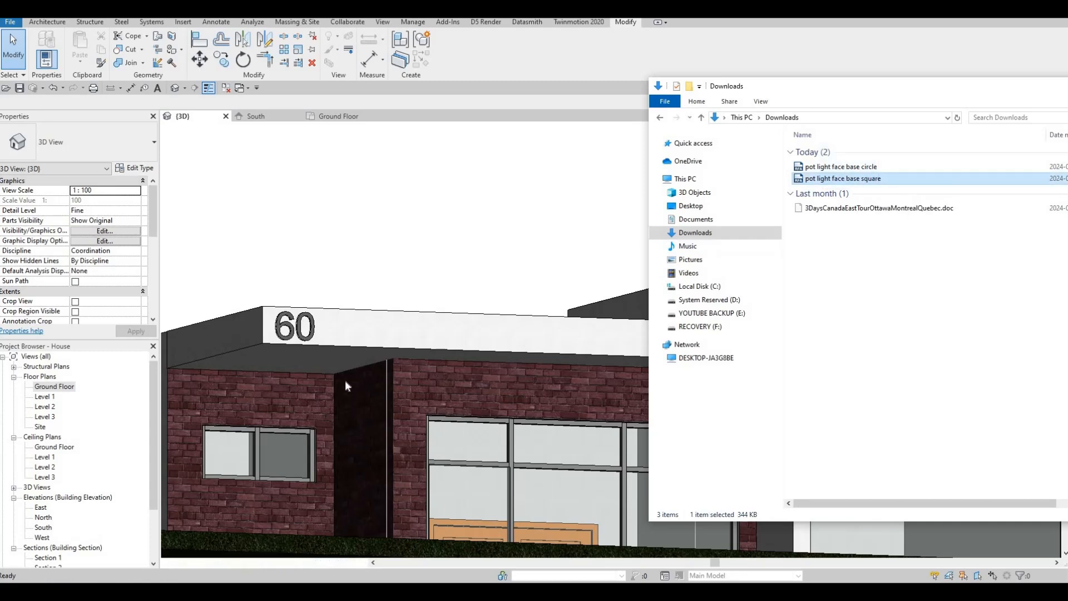
Place a square pot light on the underside of the roof overhang above the small upper-floor window.
scroll(344, 356, "up", 5)
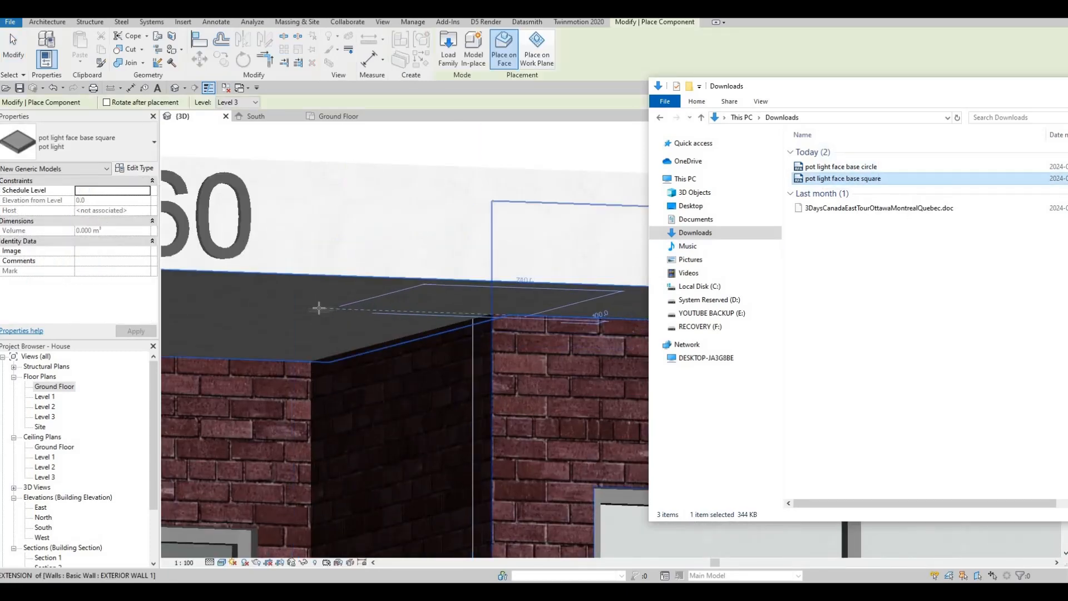
middle_click_drag(463, 284, 538, 281)
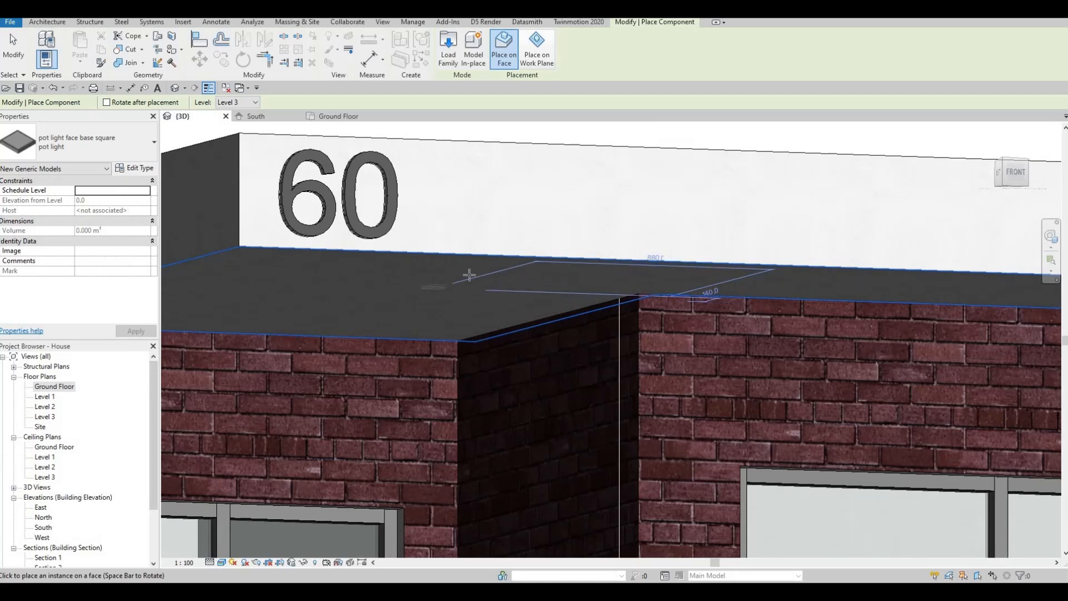
middle_click_drag(433, 286, 526, 274)
scroll(503, 278, "down", 2)
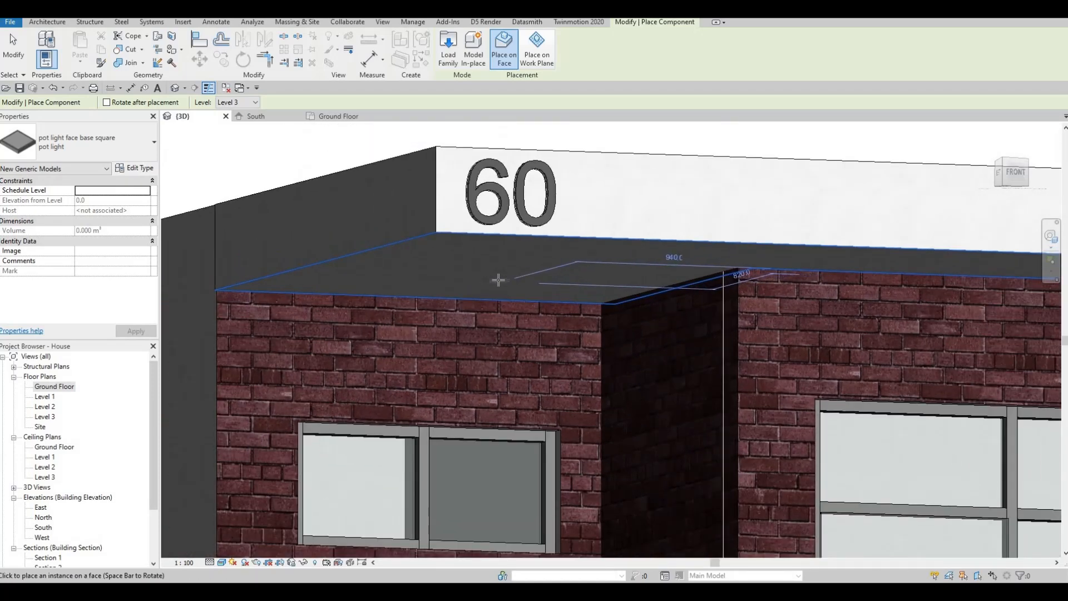
left_click(468, 287)
Place another square pot light under the same overhang, about 380 mm from the end beside the stair tower.
middle_click_drag(669, 312, 419, 305)
scroll(419, 305, "down", 1)
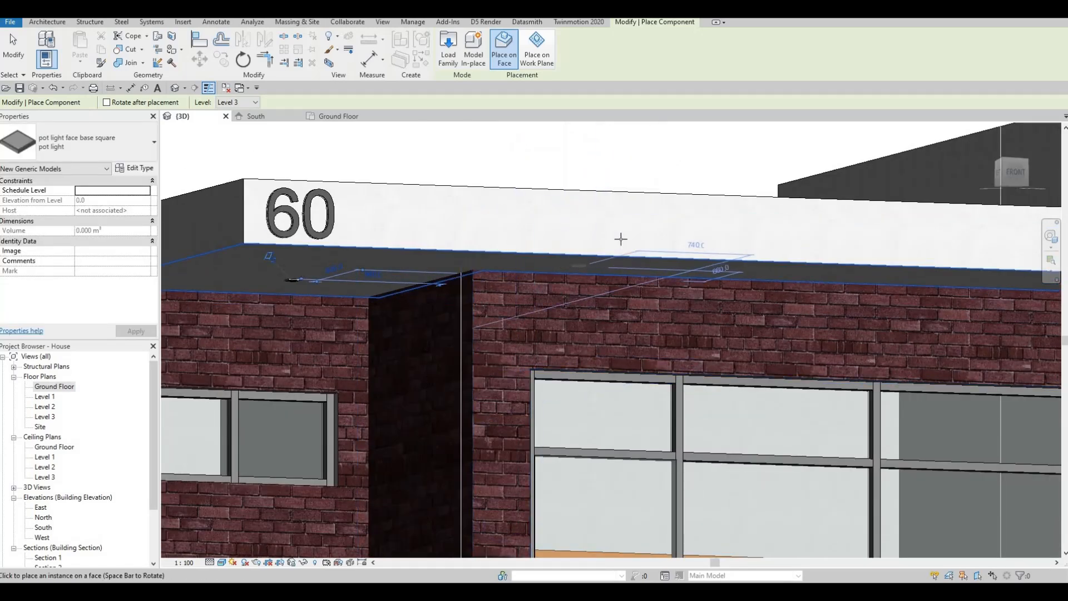
middle_click_drag(620, 239, 530, 216)
scroll(530, 223, "down", 1)
scroll(587, 243, "up", 3)
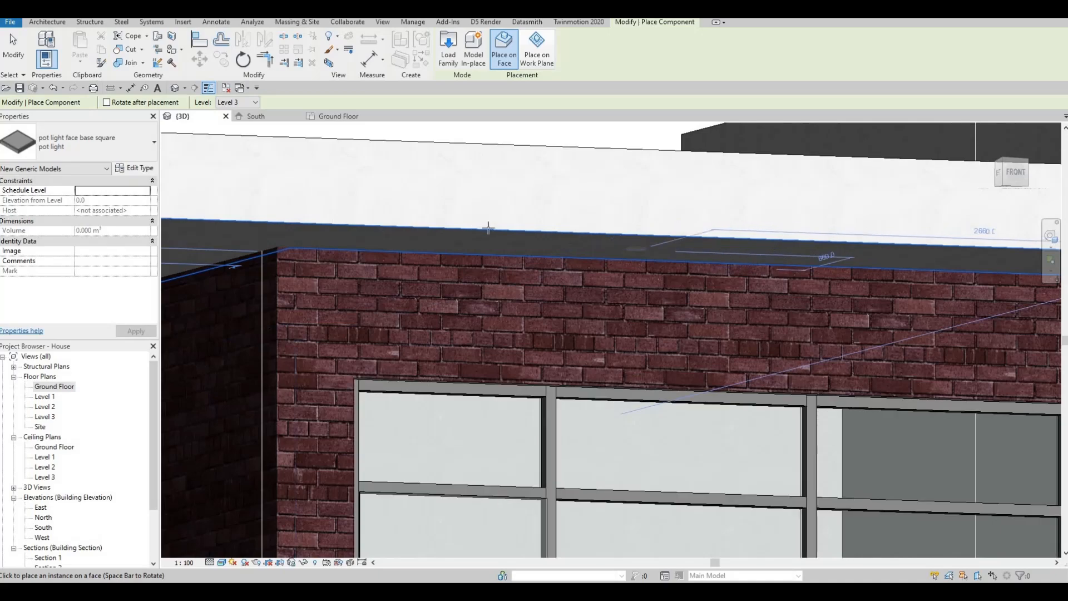
scroll(488, 228, "down", 3)
scroll(623, 240, "up", 3)
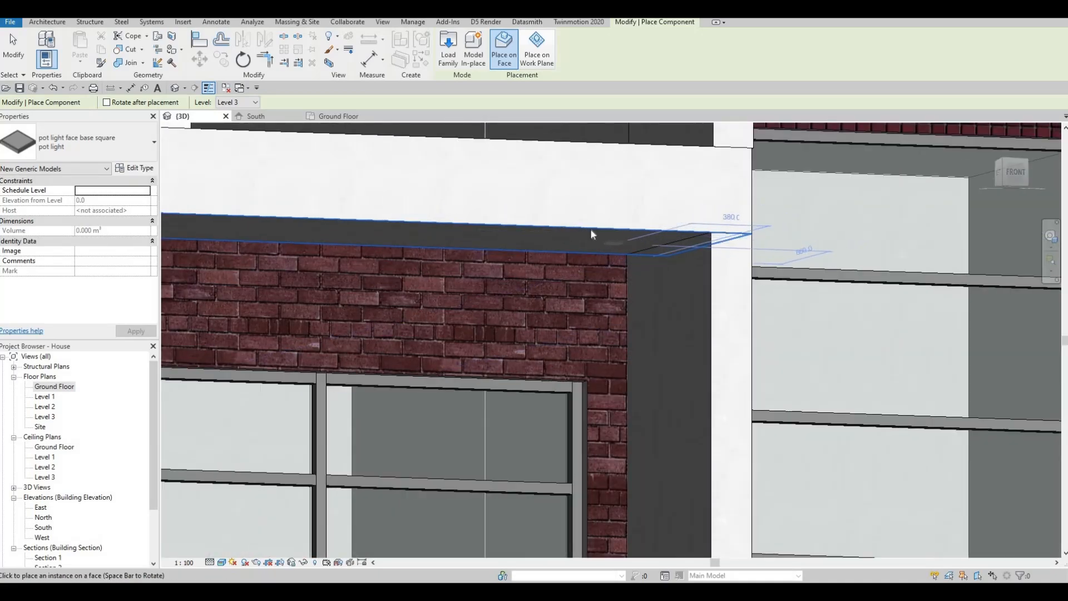
scroll(592, 234, "down", 5)
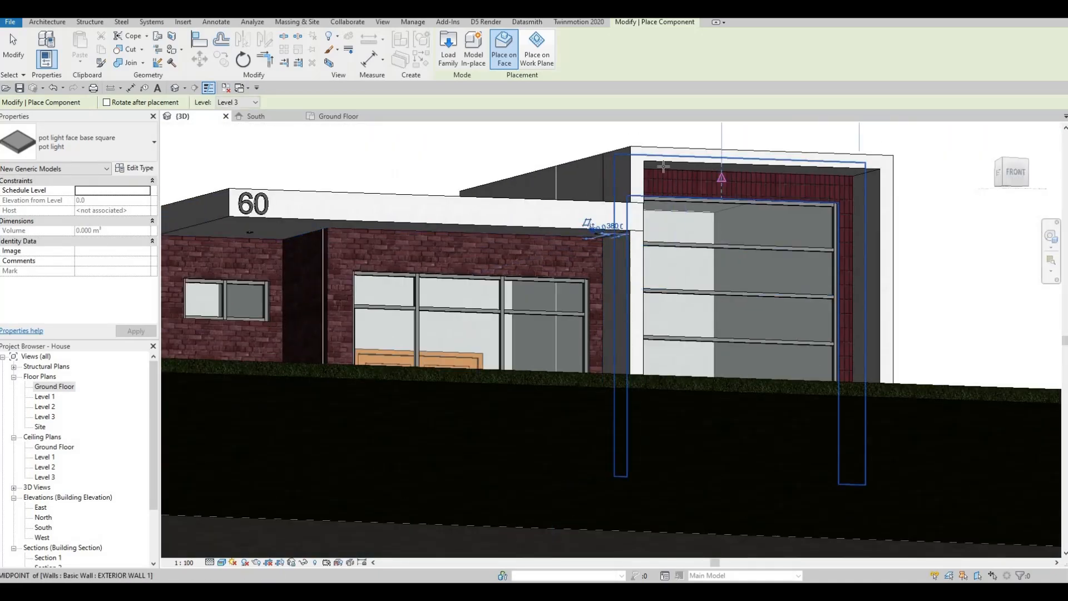
Place a square pot light on the underside of the front balcony slab, near its outer corner.
scroll(662, 166, "up", 4)
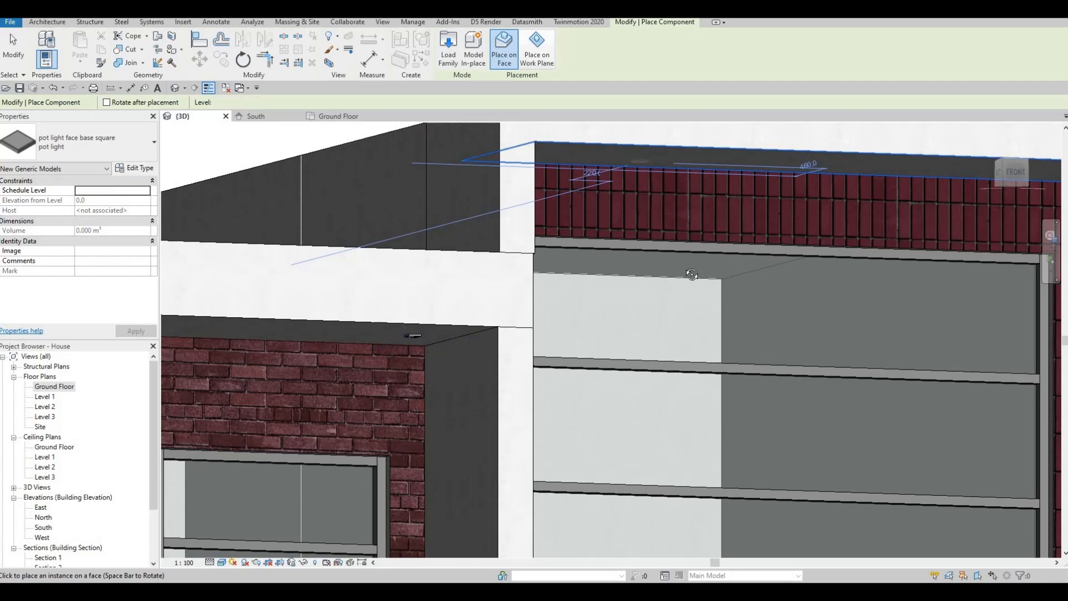
middle_click_drag(691, 274, 698, 298, "shift")
scroll(699, 298, "down", 3)
middle_click_drag(724, 393, 757, 158, "shift")
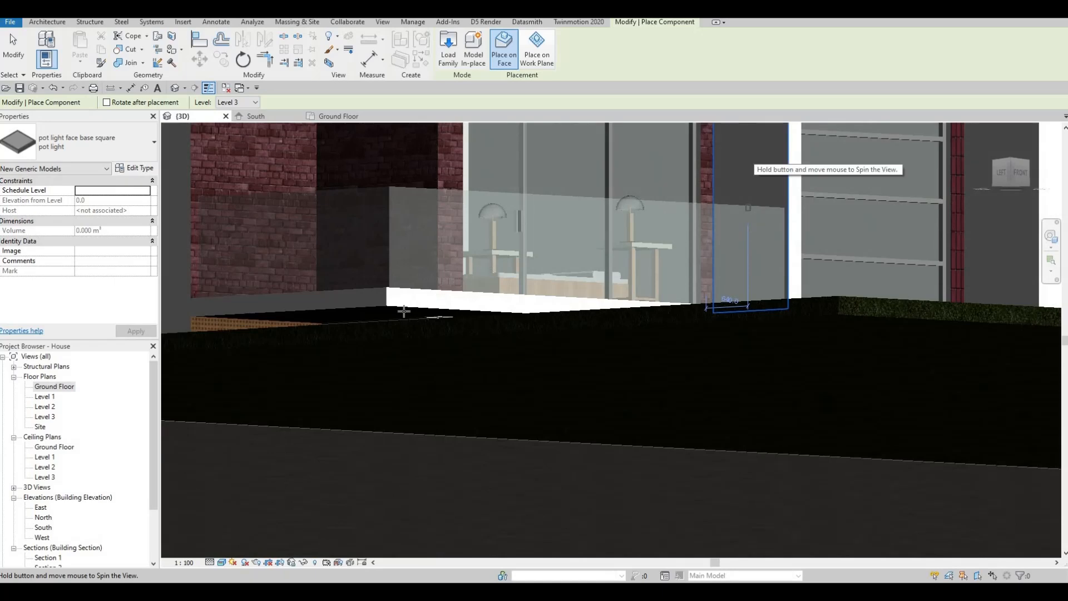
scroll(386, 317, "up", 3)
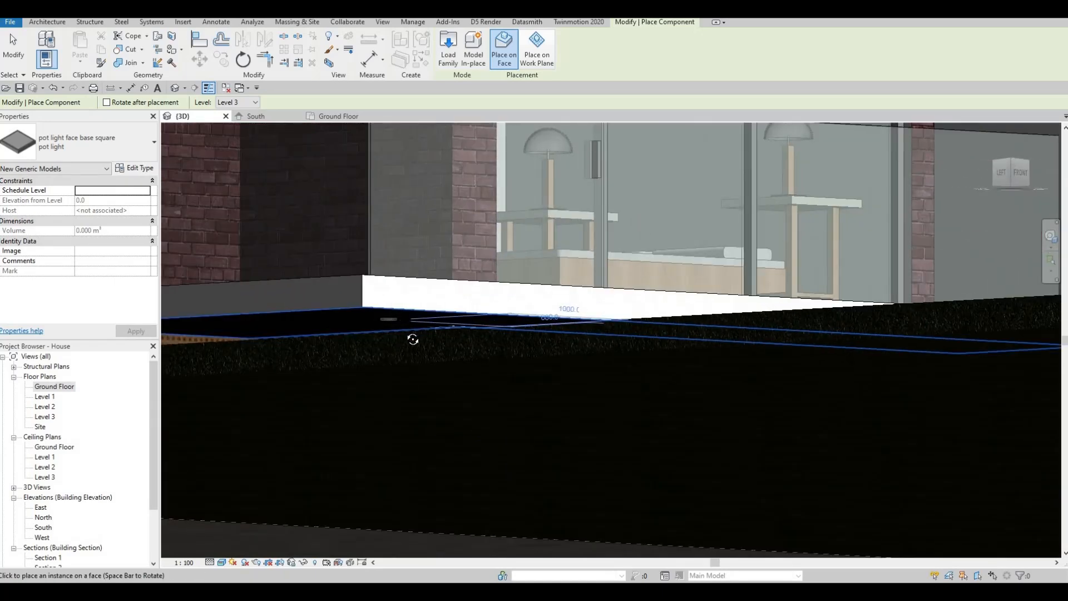
mouse_move(412, 339)
middle_mouse_down("shift")
mouse_move(424, 335)
mouse_move(418, 316)
mouse_move(414, 326)
middle_mouse_up("shift")
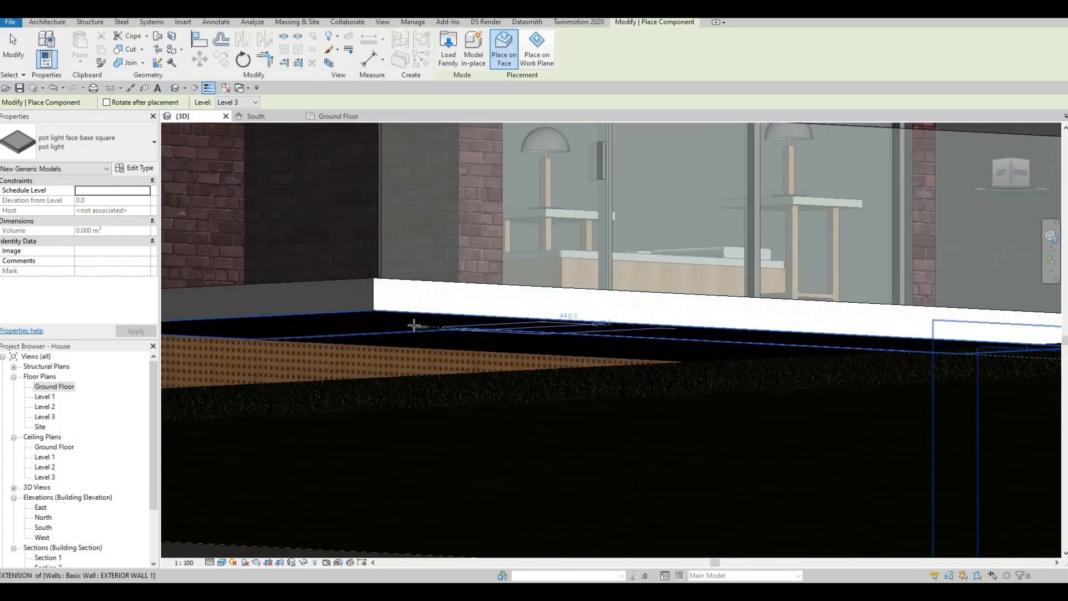
scroll(413, 326, "up", 2)
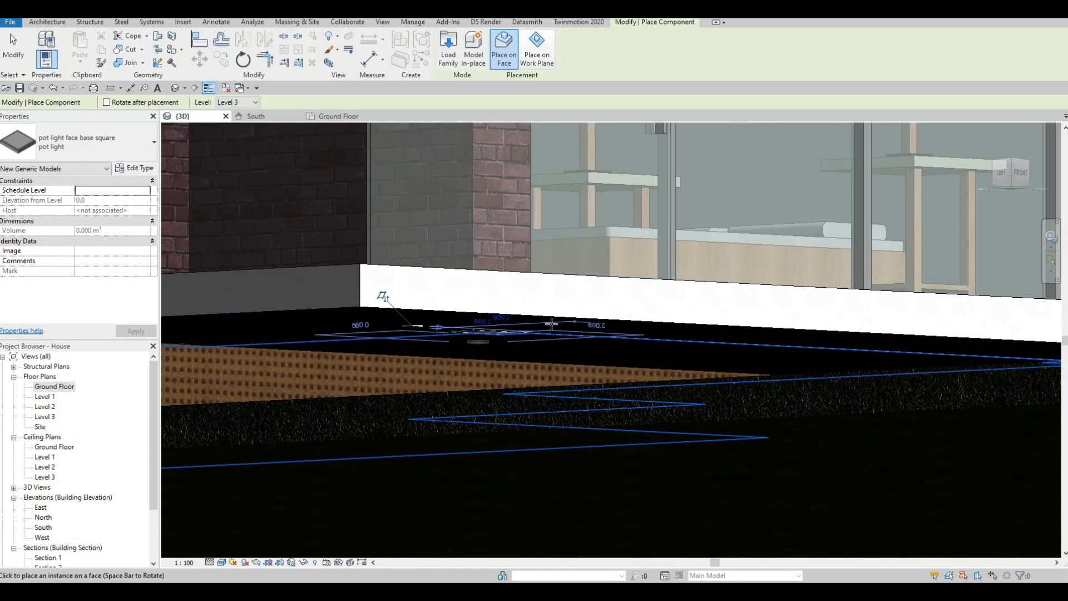
middle_click_drag(529, 300, 598, 303, "shift")
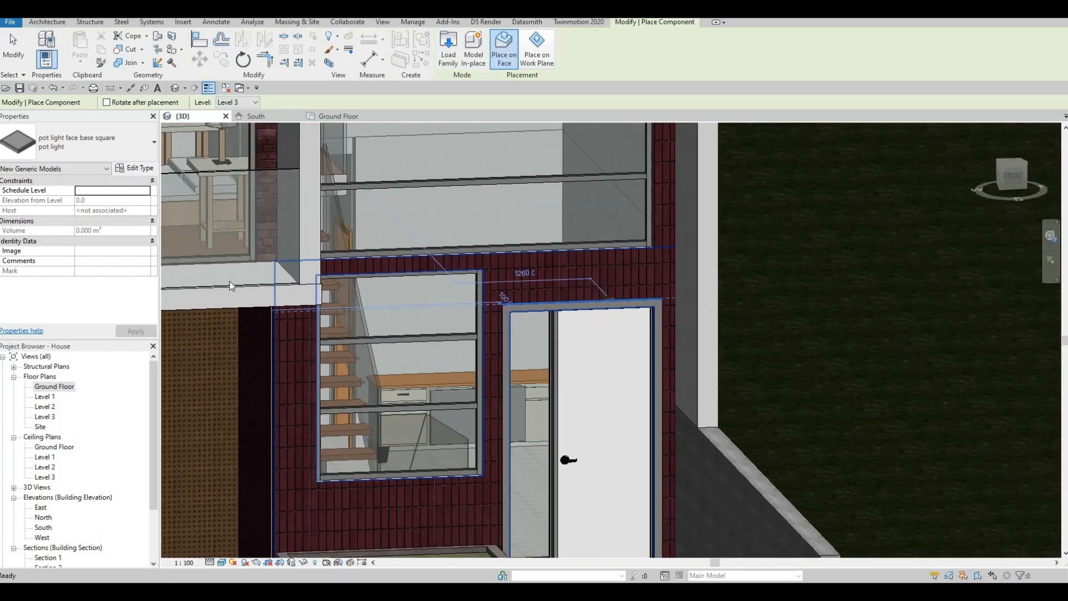
End the pot light placement and open the Level 2 floor plan.
key("Escape")
key("Escape")
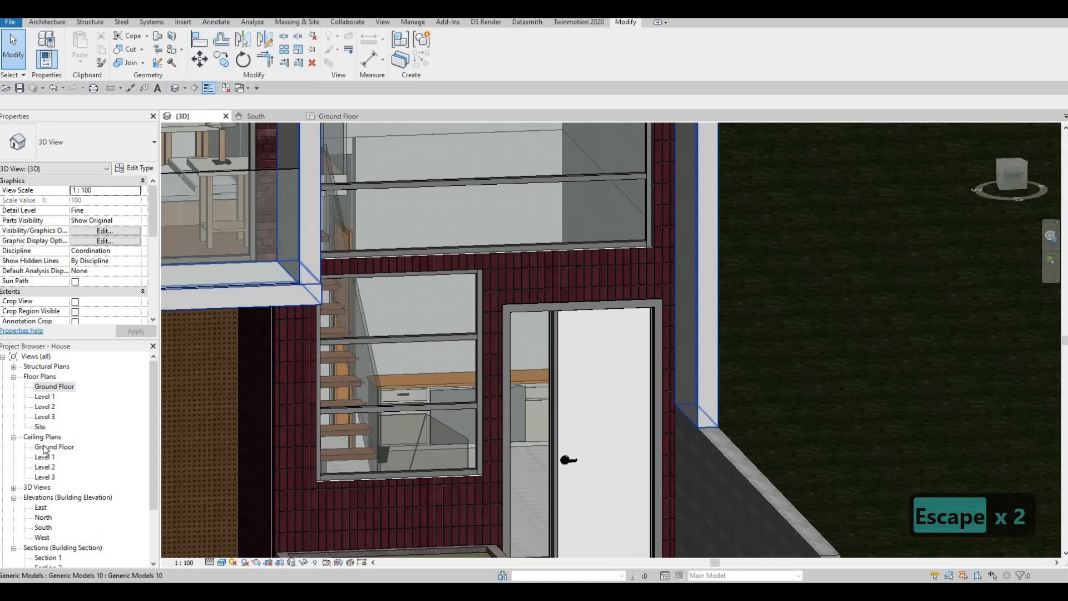
double_click(46, 406)
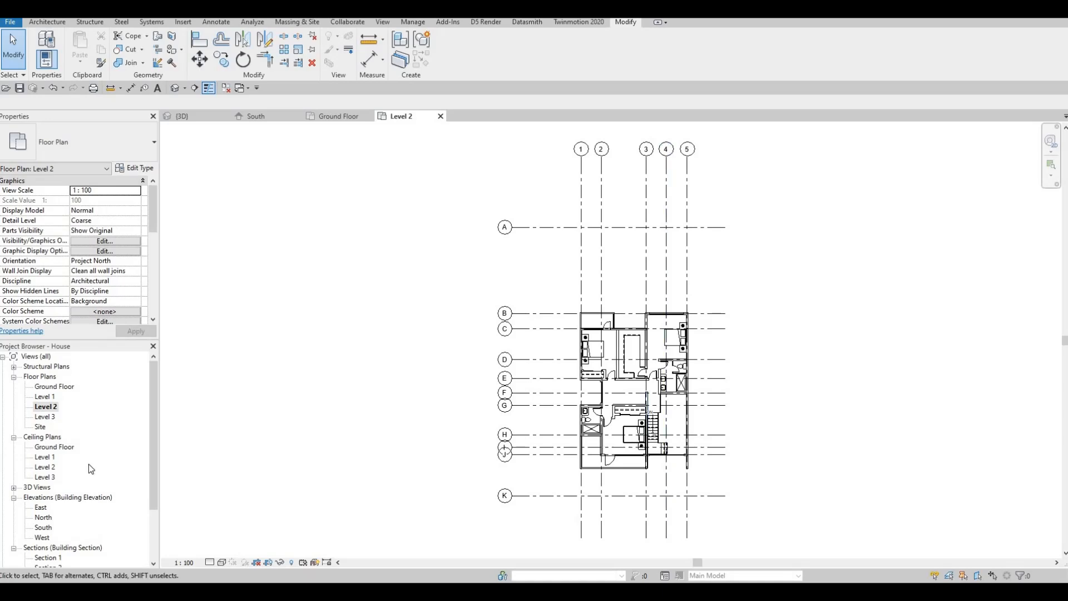
Open the Level 2 ceiling plan at the front overhang with its two pot lights.
scroll(686, 424, "up", 3)
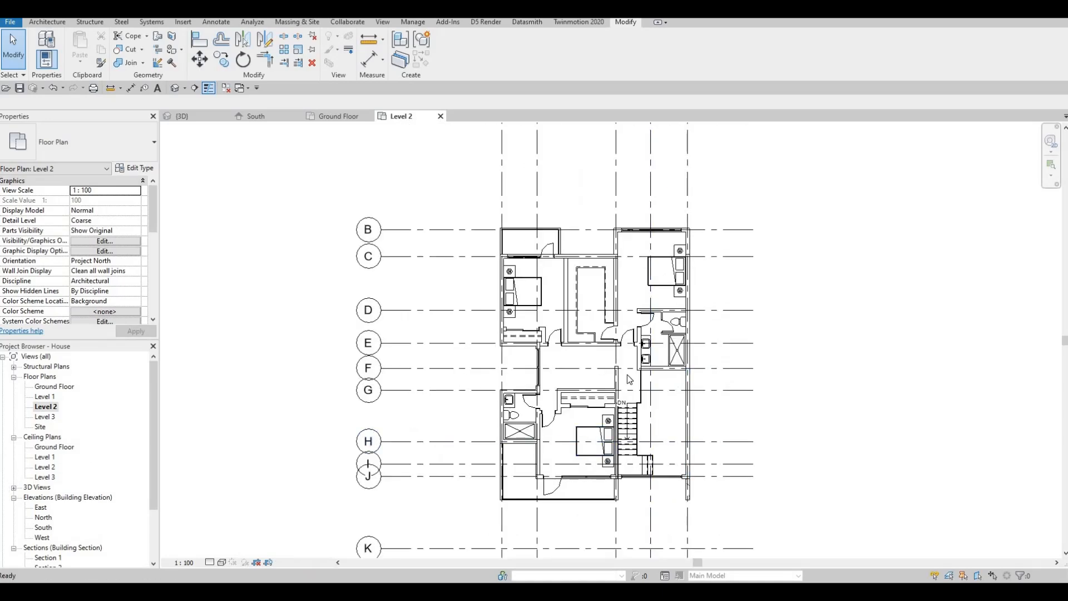
double_click(46, 467)
scroll(574, 468, "up", 3)
middle_click_drag(573, 479, 533, 362)
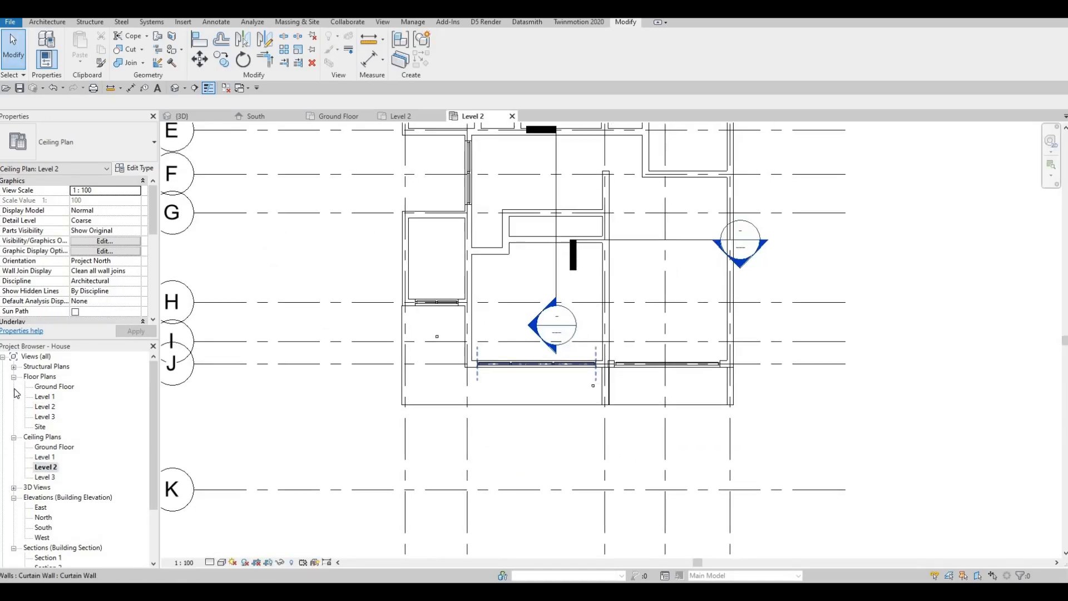
scroll(554, 372, "up", 2)
middle_click_drag(442, 386, 480, 368)
key("Escape")
Examine the extent of the front overhang model by selecting it in the Level 2 ceiling plan and in the 3D view.
left_click(686, 381)
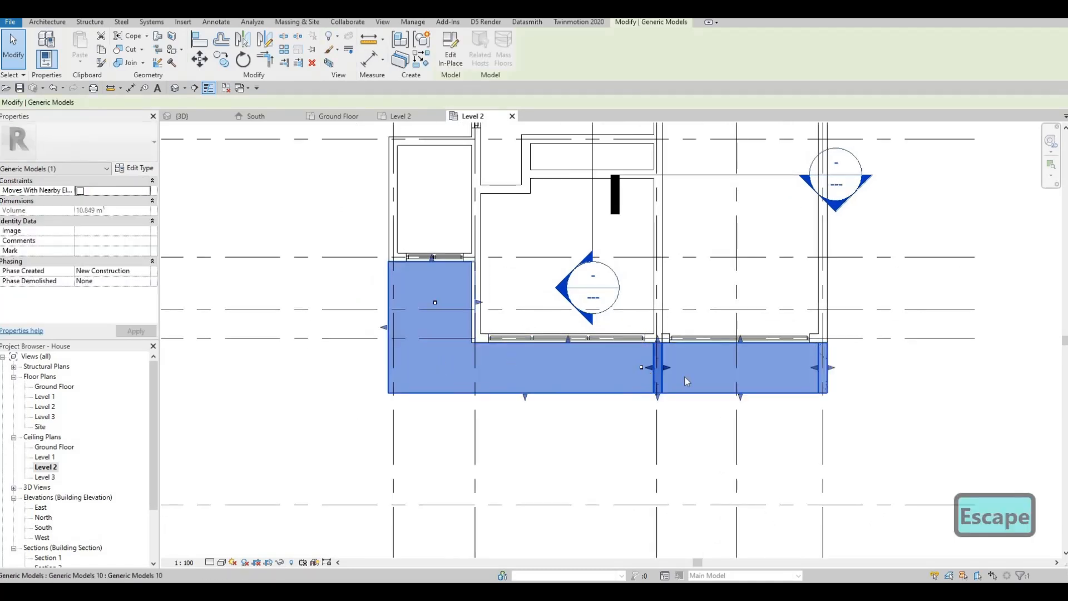
key("Escape")
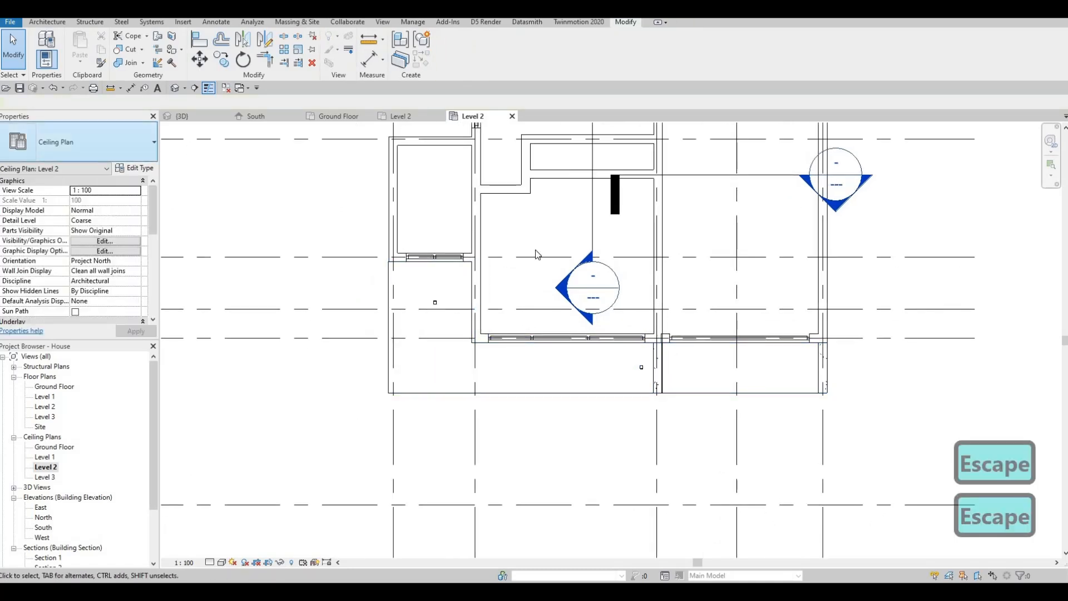
left_click(179, 116)
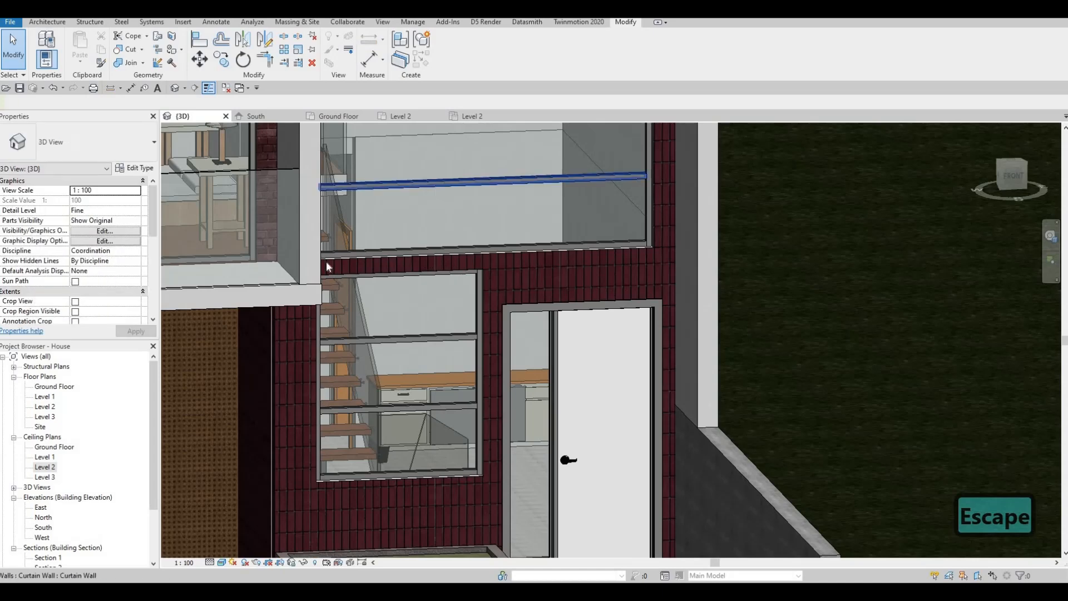
scroll(292, 277, "down", 2)
left_click(286, 297)
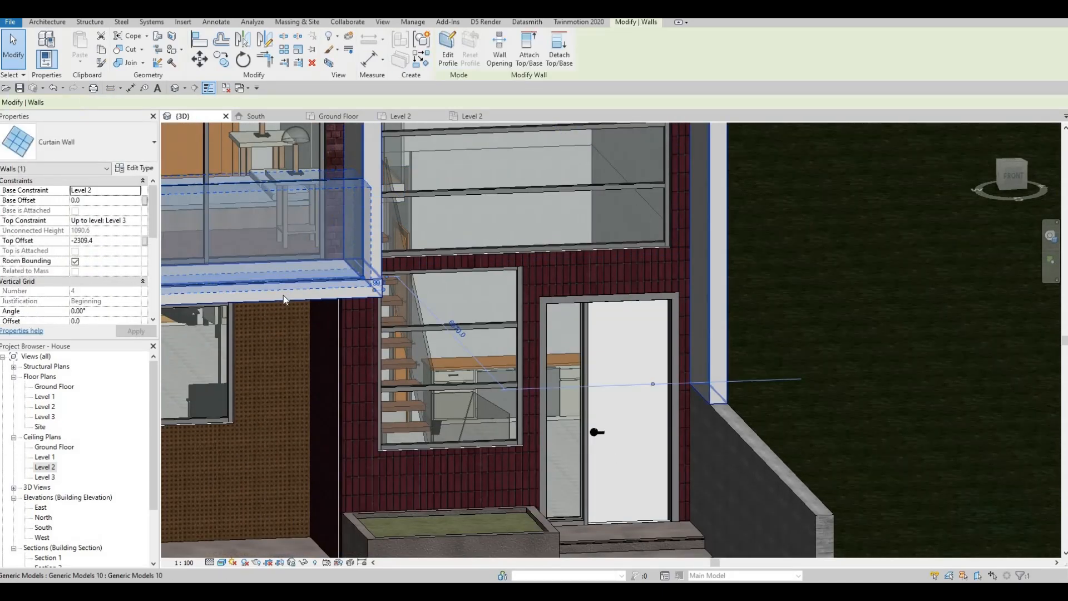
key("Escape")
left_click(286, 296)
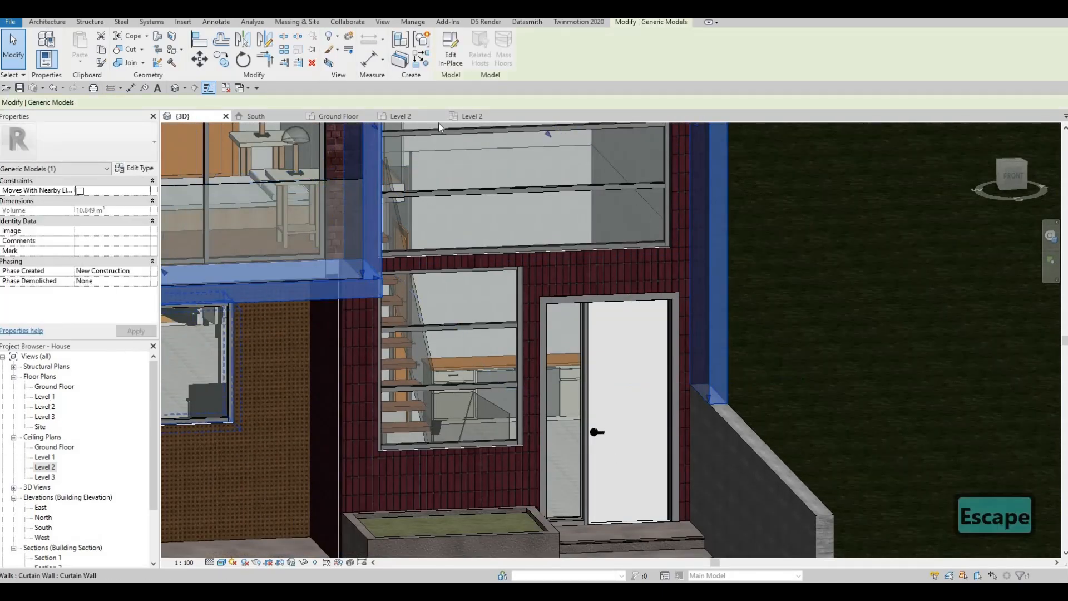
left_click(472, 116)
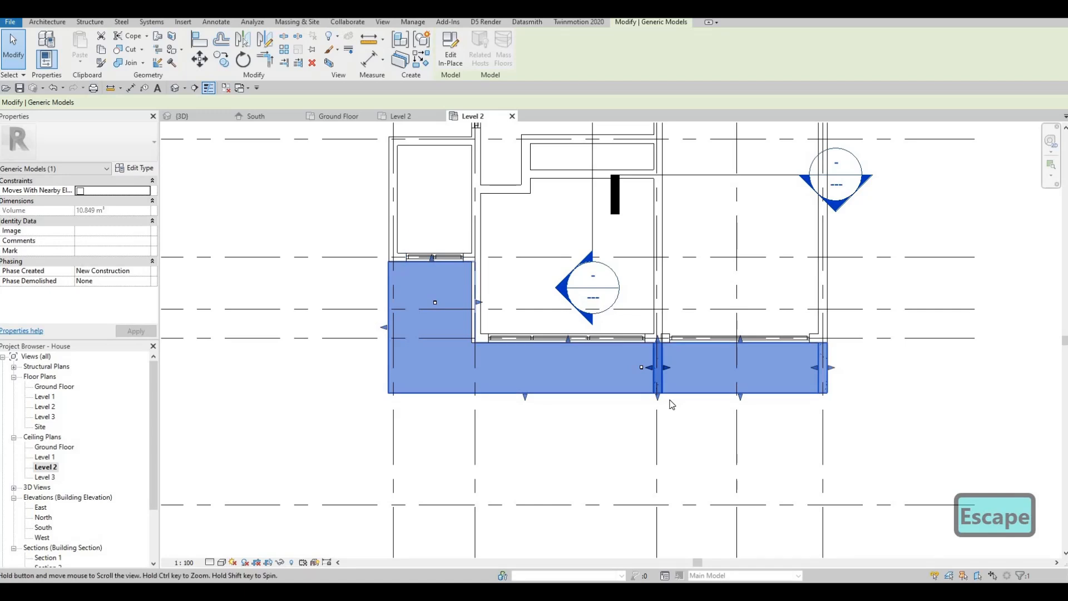
scroll(615, 362, "up", 2)
scroll(620, 372, "up", 3)
key("Escape")
middle_click_drag(372, 341, 563, 341)
scroll(563, 342, "down", 3)
scroll(408, 254, "up", 2)
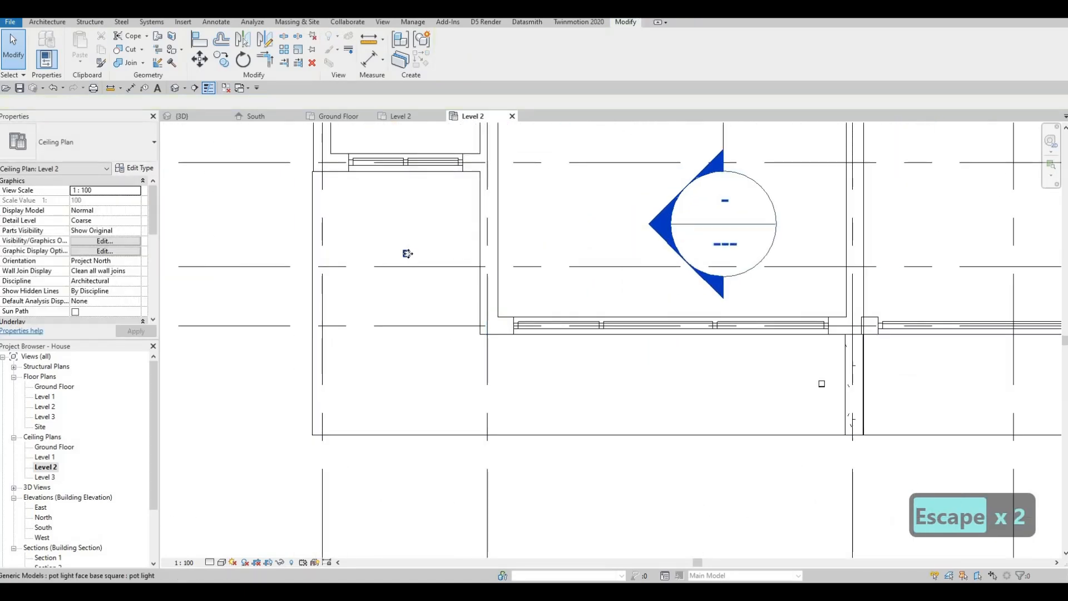
Move the pot light in the side part of the overhang to the outer corner beside the small window.
left_click(405, 254)
scroll(405, 254, "up", 2)
left_click_drag(310, 176, 294, 165)
Copy the corner pot light about 1520 mm horizontally toward the interior wall, along the small window.
key("c")
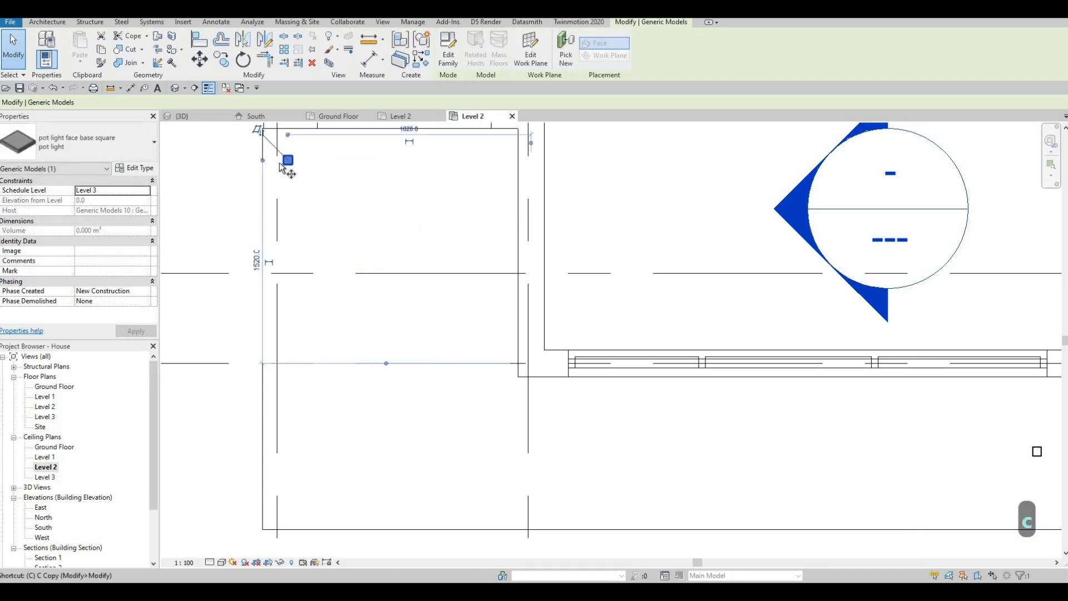
key("o")
left_click(294, 162)
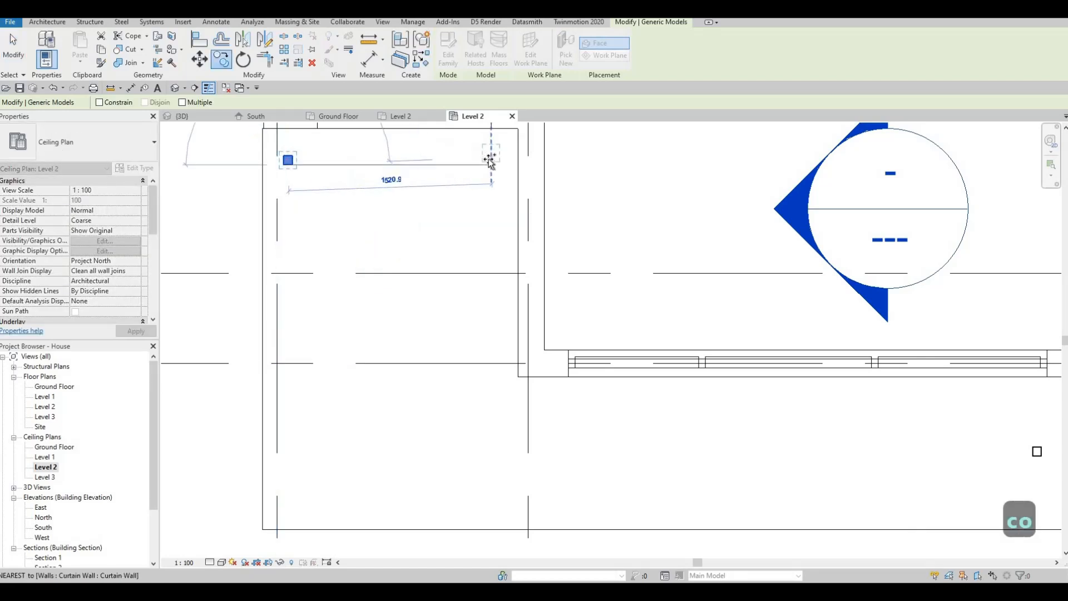
left_click(488, 160)
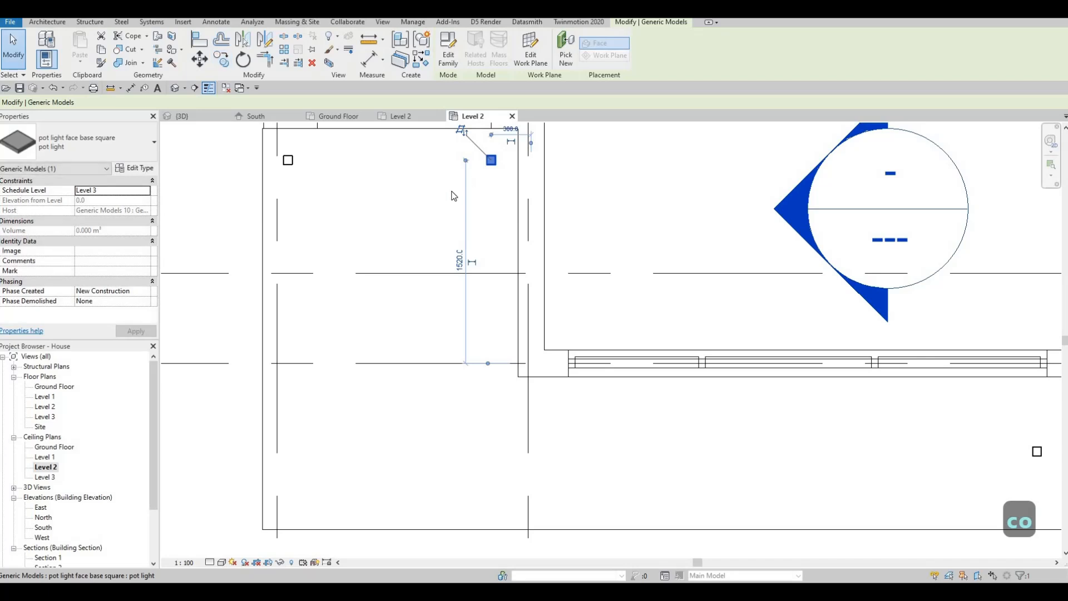
scroll(395, 187, "down", 2)
middle_click_drag(293, 159, 277, 159)
key("Escape")
Copy the pair of pot lights beside the small window 1000 mm straight down in the plan.
left_click_drag(284, 158, 493, 198)
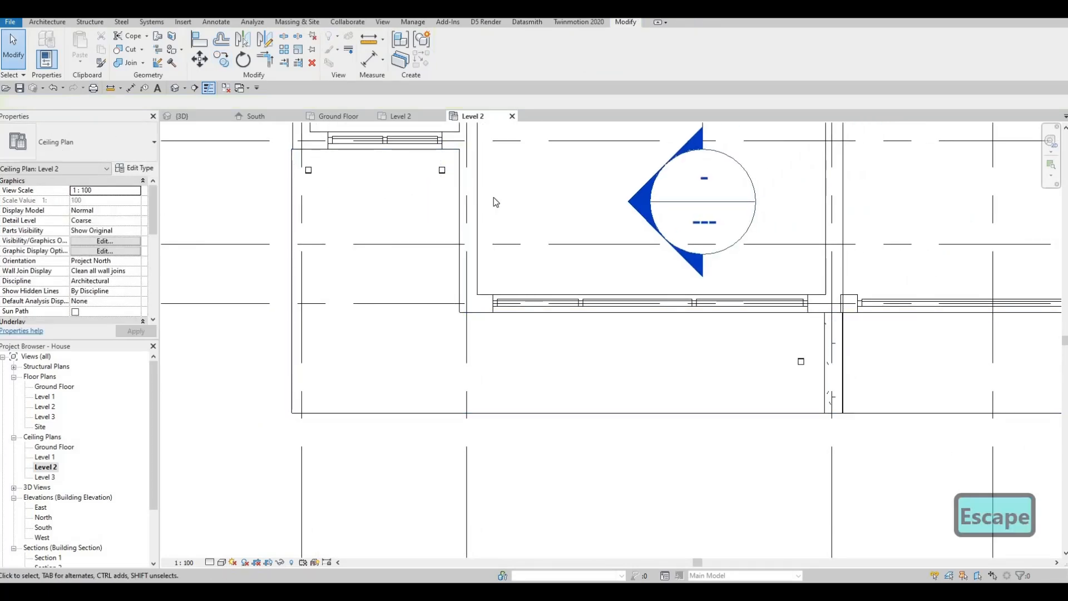
key("c")
key("o")
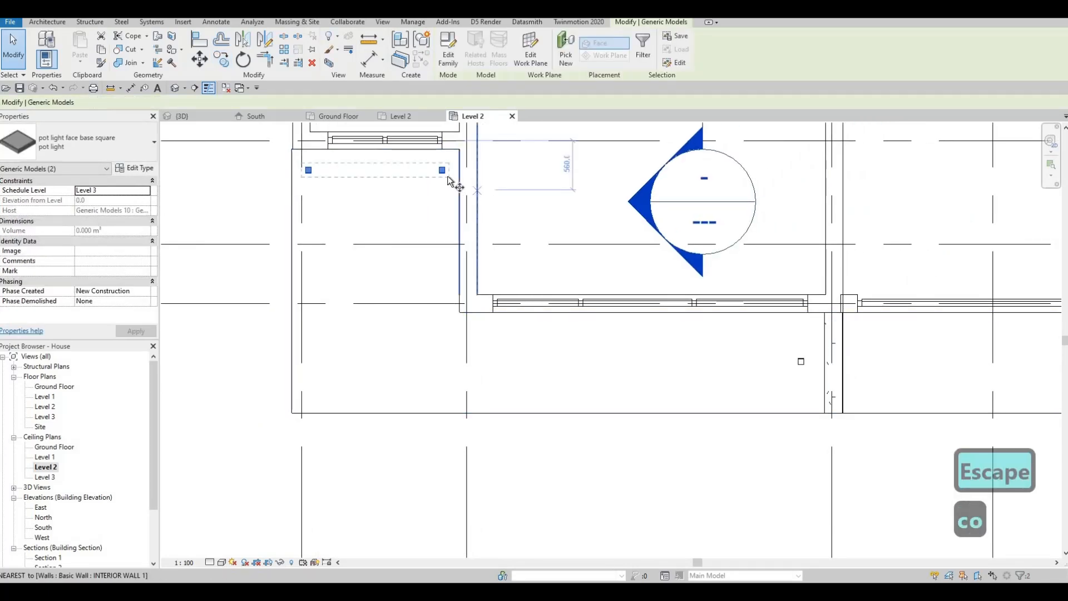
left_click(453, 231)
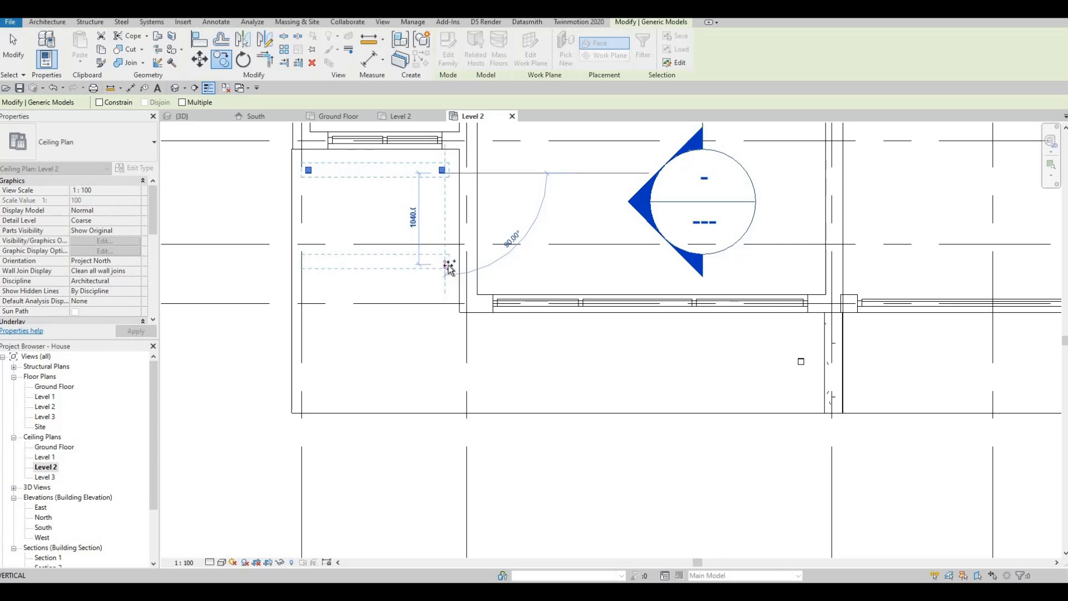
type("1000")
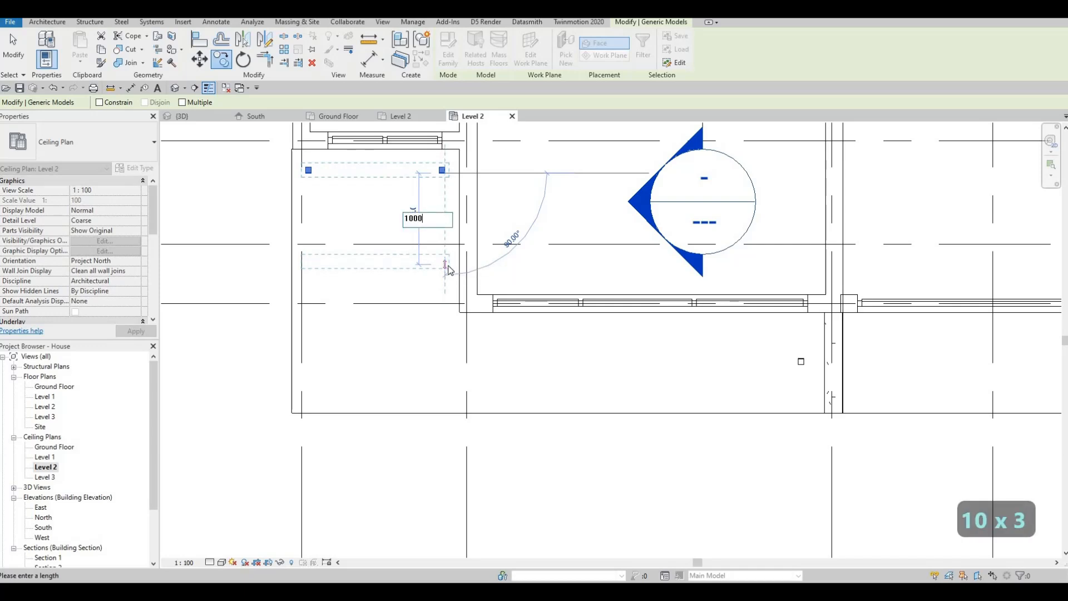
key("Return")
key("Escape")
key("Escape")
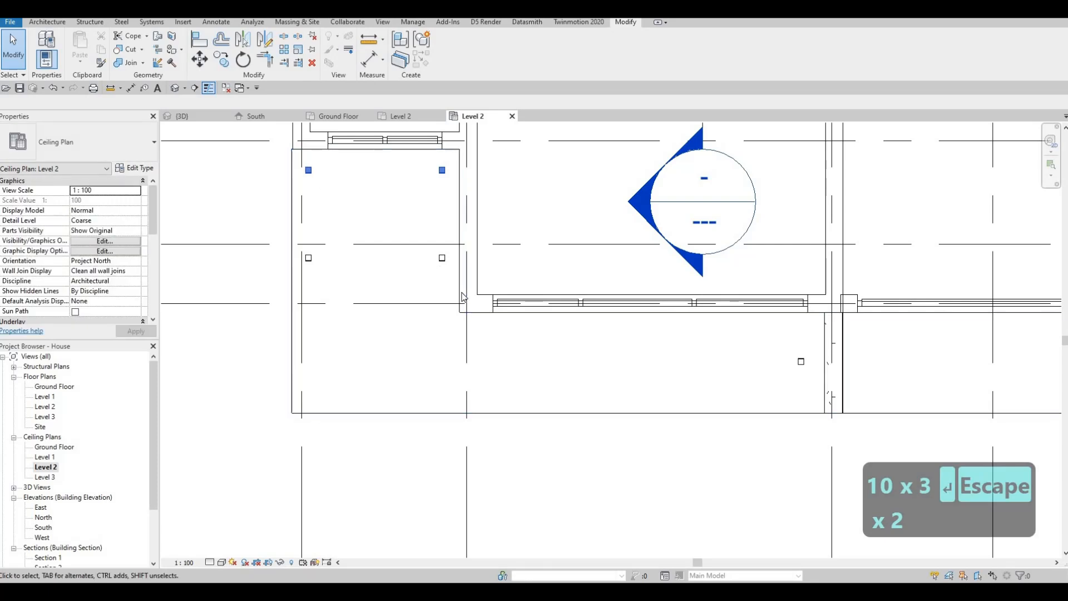
Nudge the four pot lights in the side part of the overhang four increments down and one increment right.
left_click_drag(279, 156, 462, 295)
key("Down")
key("Down")
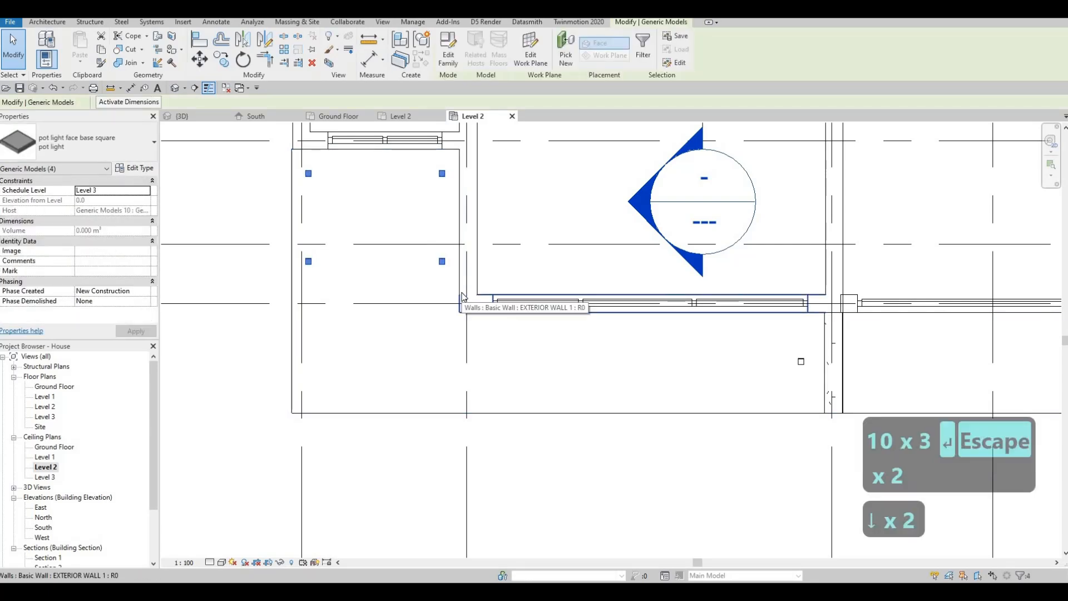
key("Right")
key("Down")
key("Down")
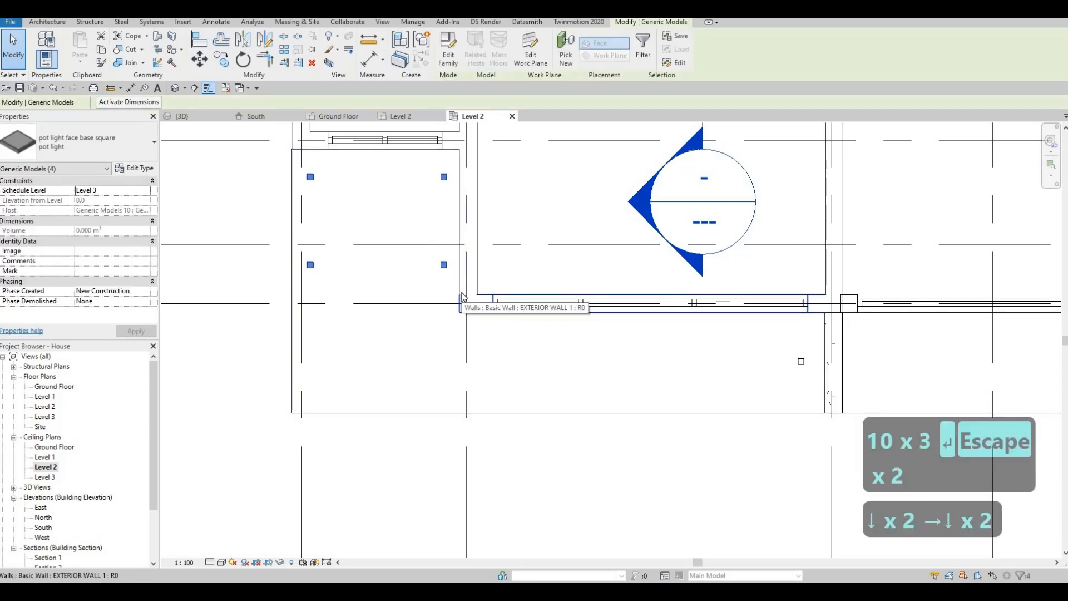
key("Left")
key("Right")
key("Escape")
key("Escape")
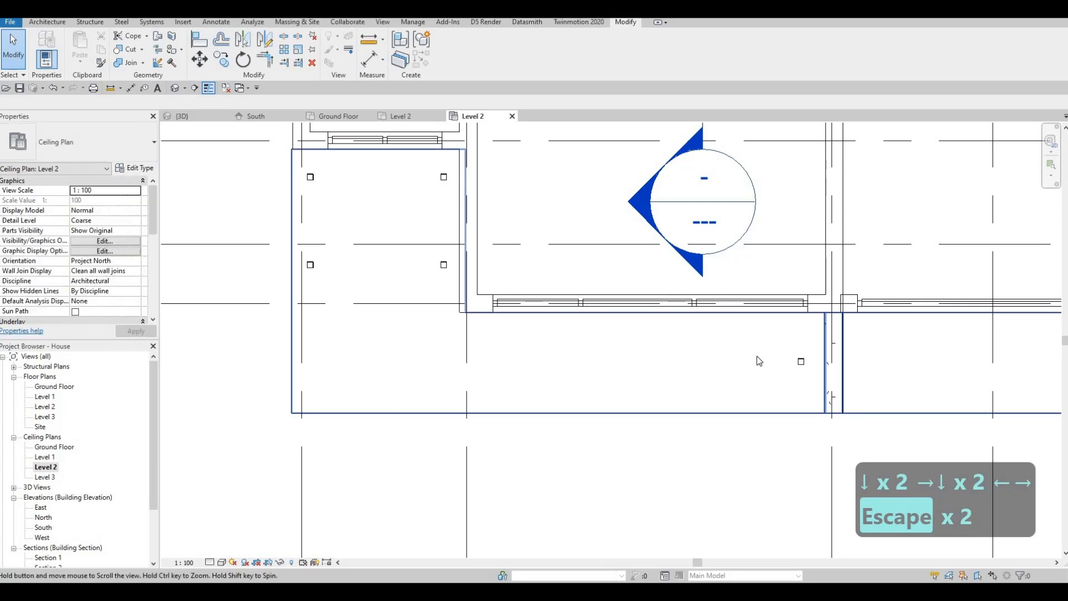
key("Escape")
Copy the pot light near the stair tower wall 1000 mm to the left along the front overhang.
left_click(760, 356)
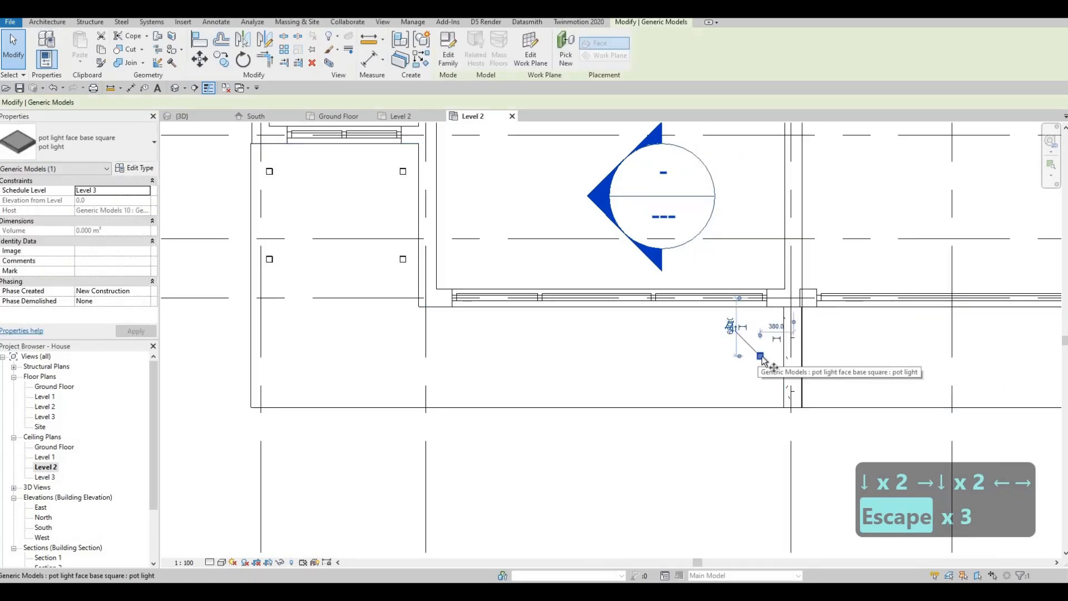
key("c")
key("o")
left_click(751, 357)
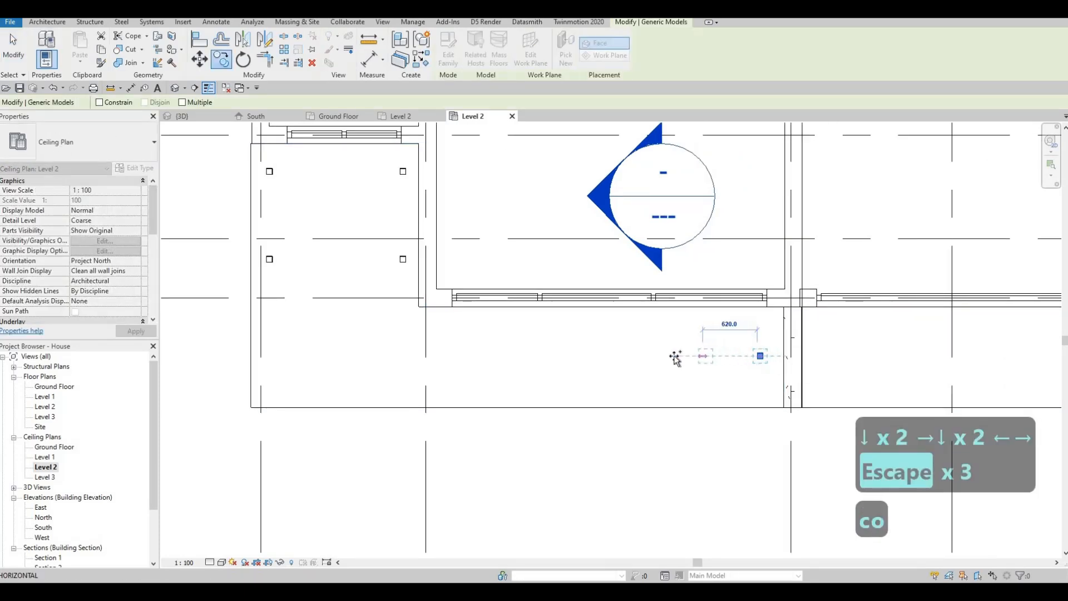
type("100")
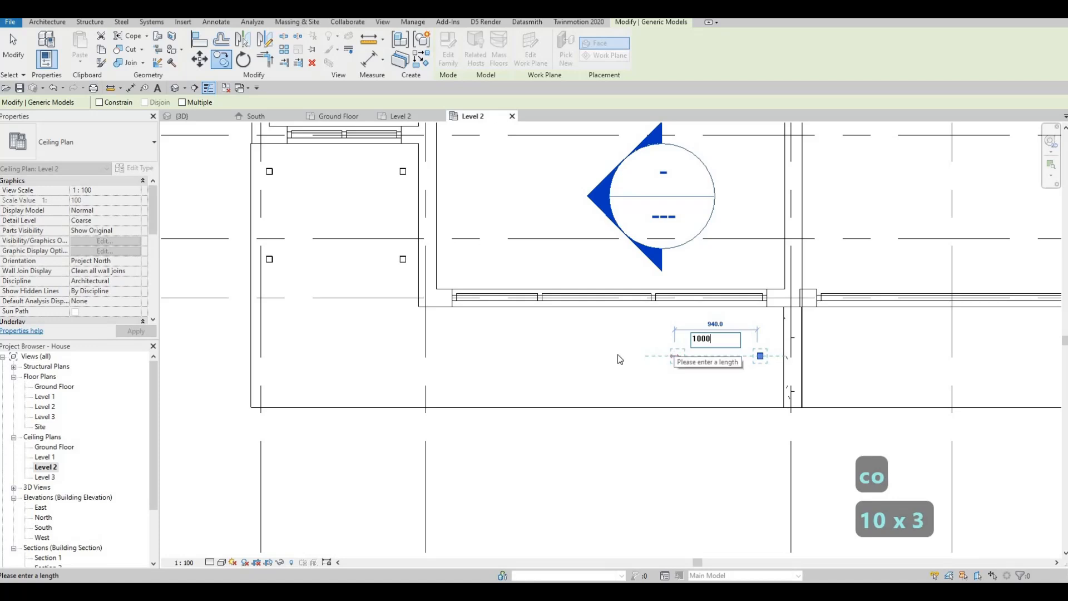
type("0")
key("Return")
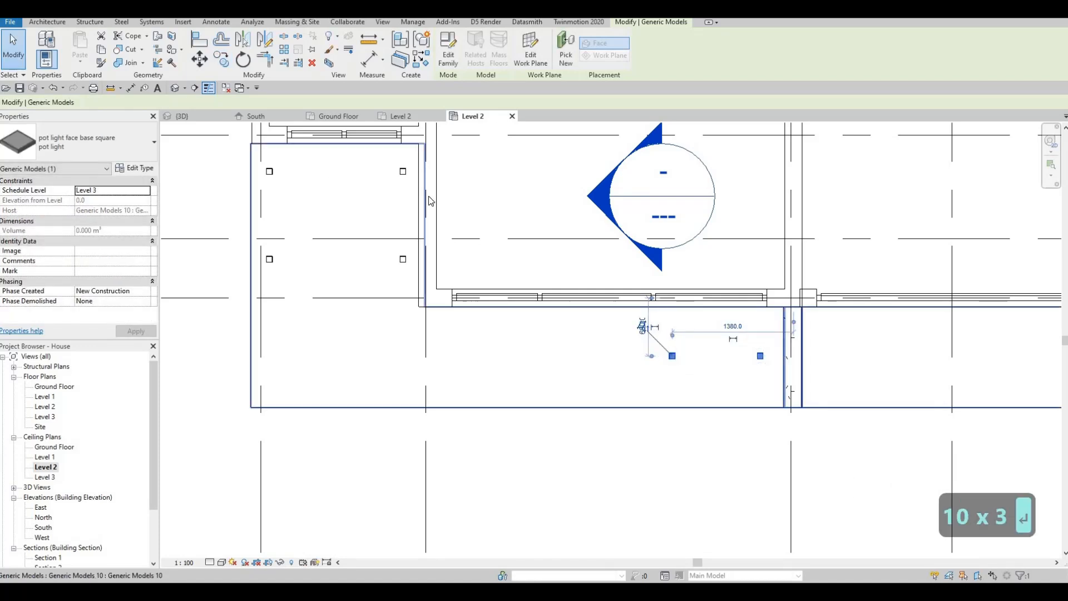
Copy the new front pot light three more times to the left at 1000 mm spacing, using multiple copy.
key("c")
key("o")
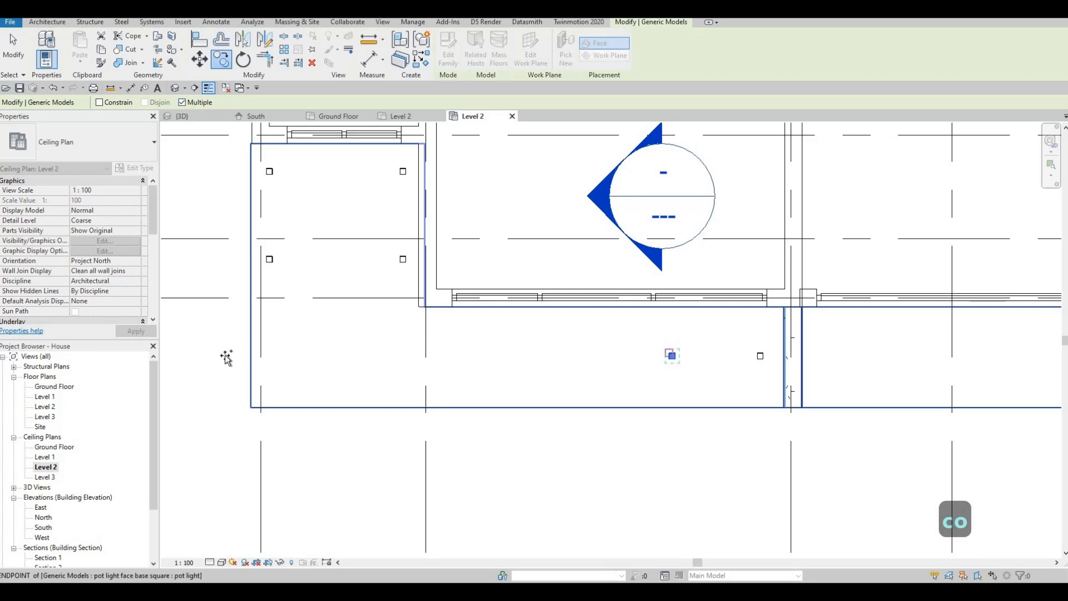
type("1000")
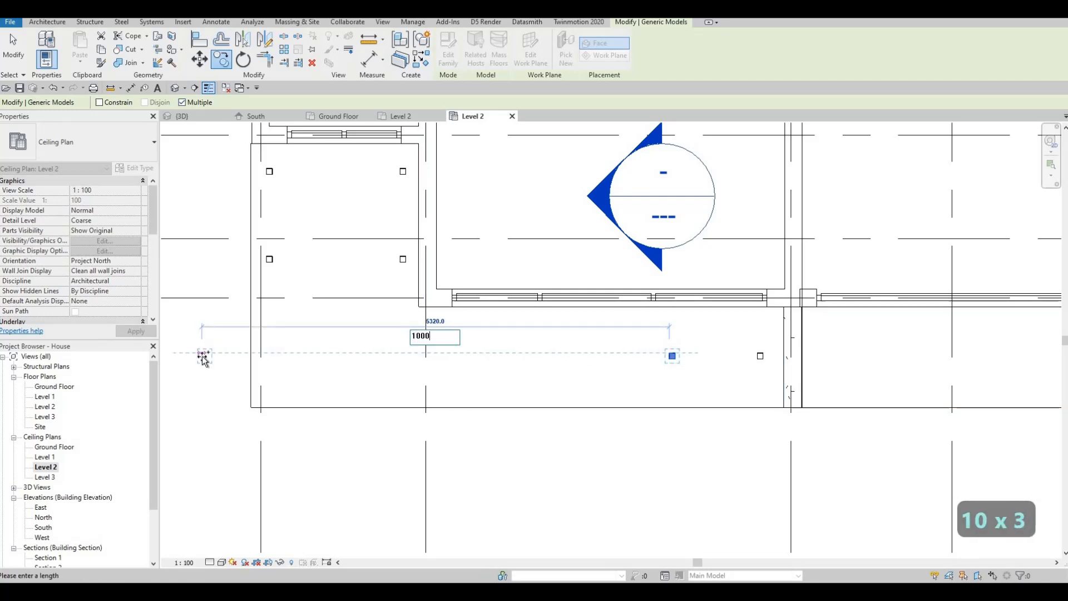
key("Return")
type("1000")
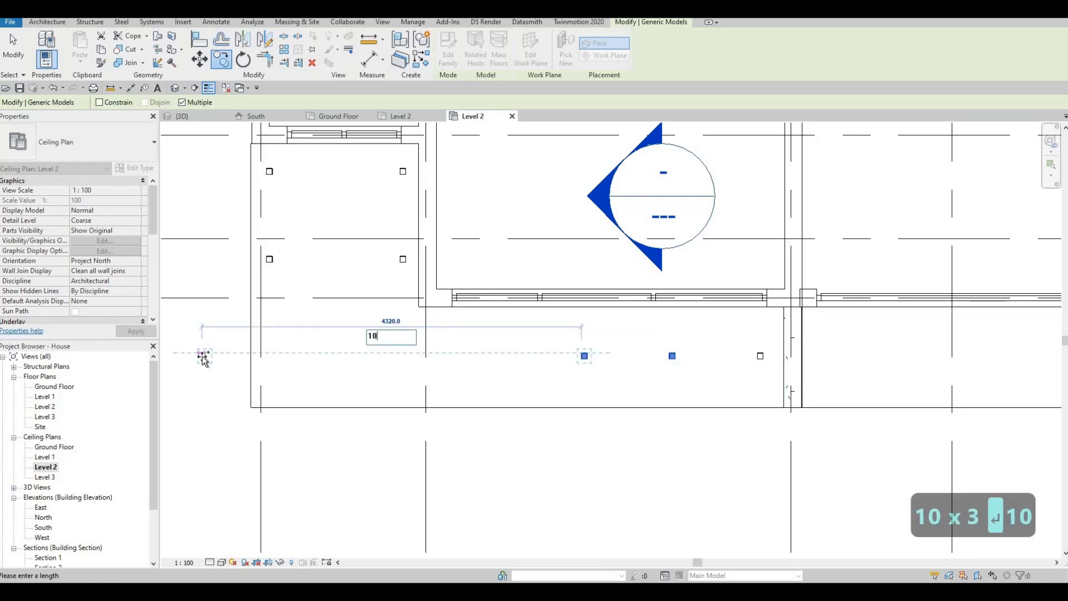
key("Return")
type("1000")
key("Return")
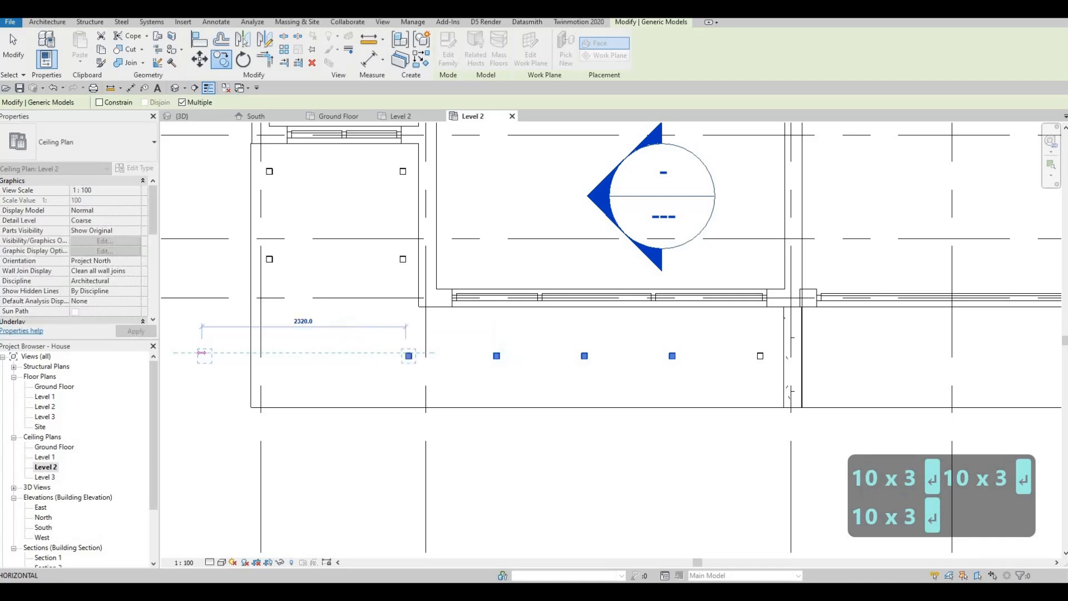
type("100")
key("Return")
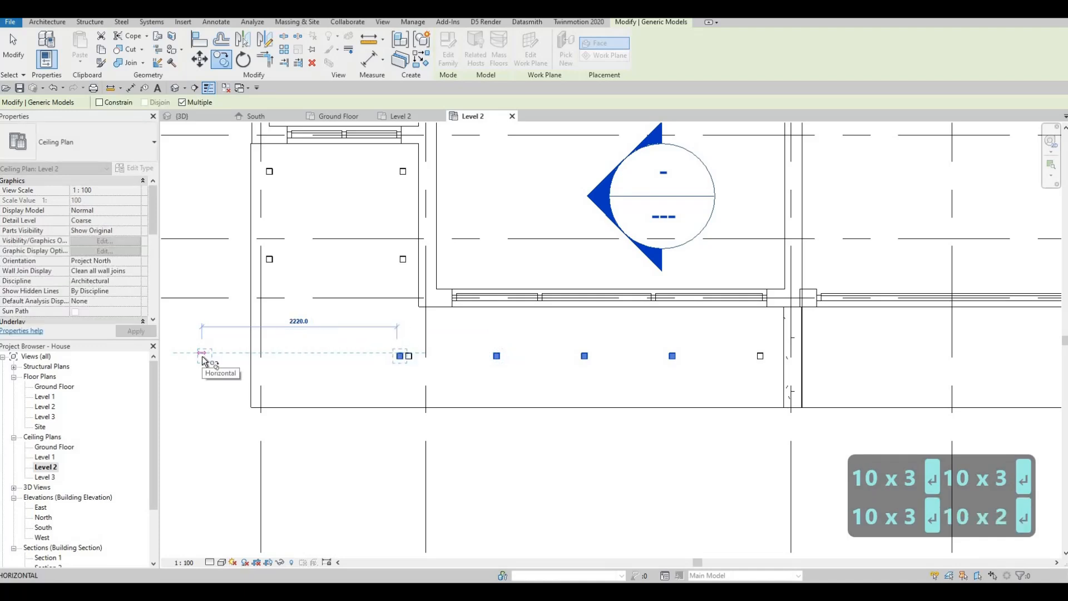
key("ctrl+z")
key("Escape")
key("Escape")
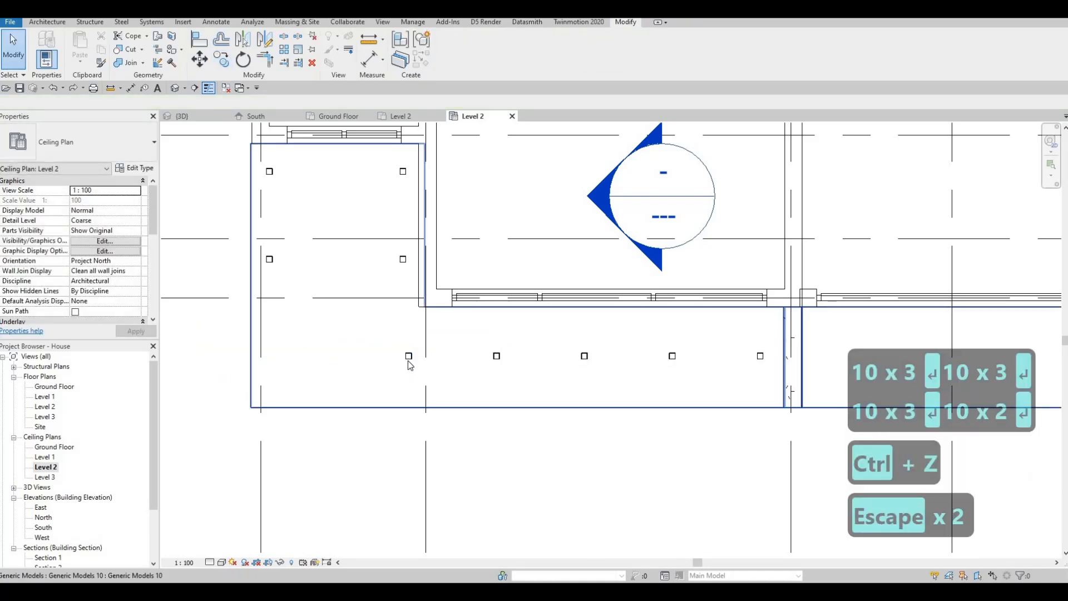
Copy the leftmost pot light of the front row another 1000 mm to the left.
left_click(408, 356)
type("co")
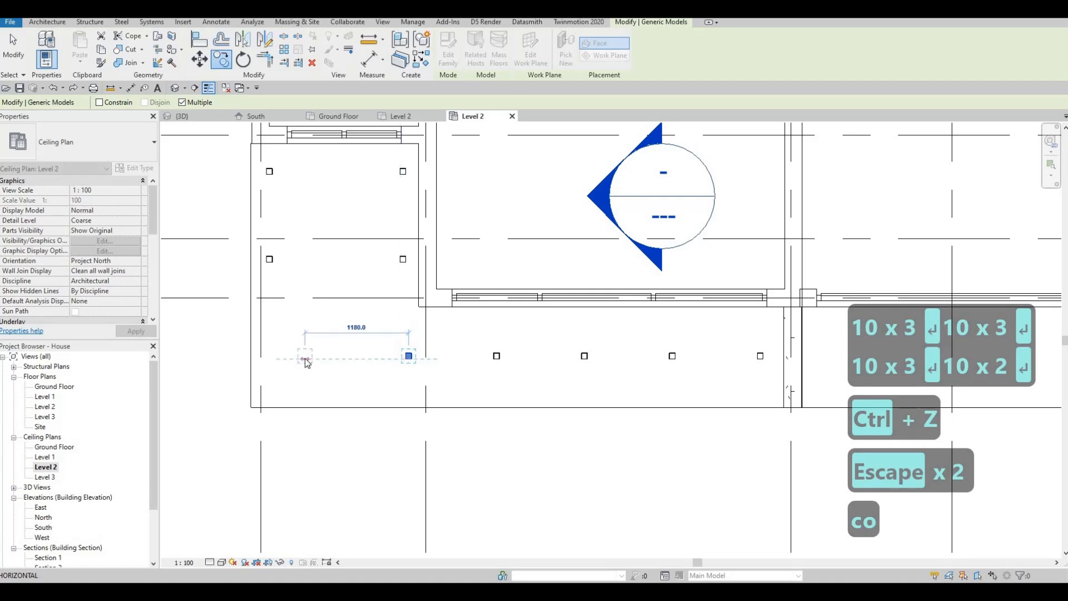
type("1000")
key("Return")
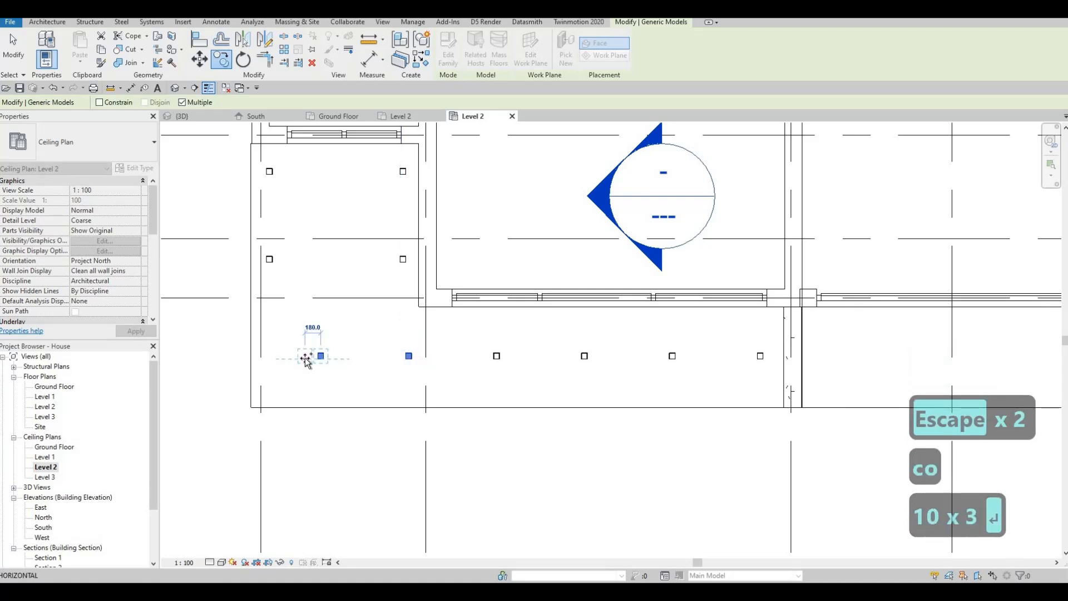
key("Escape")
key("Escape")
key("Escape")
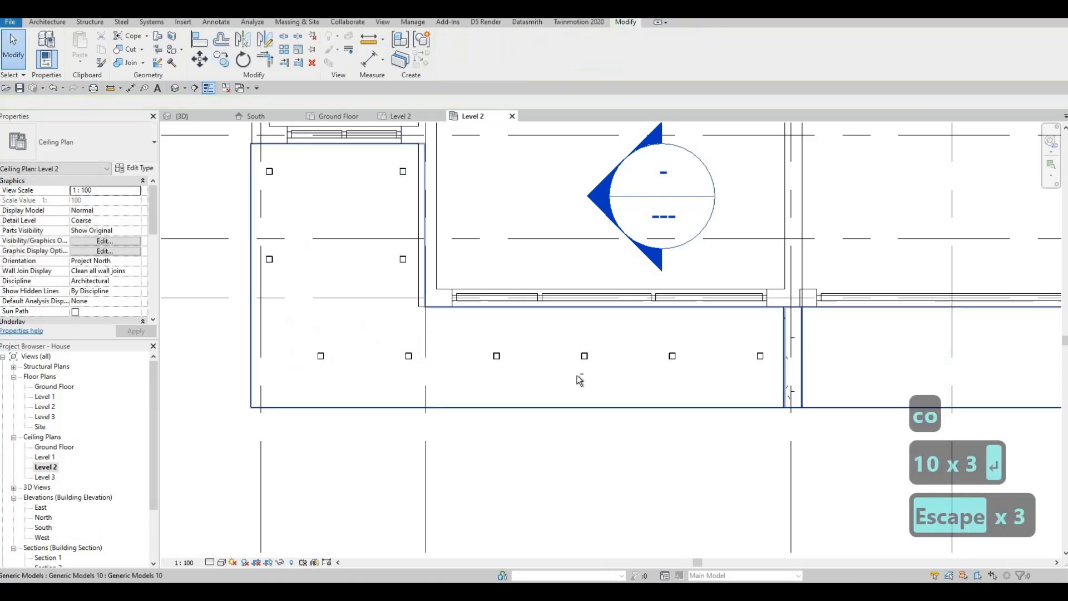
Nudge the whole front row of six pot lights twelve increments to the left.
left_click_drag(285, 329, 796, 382)
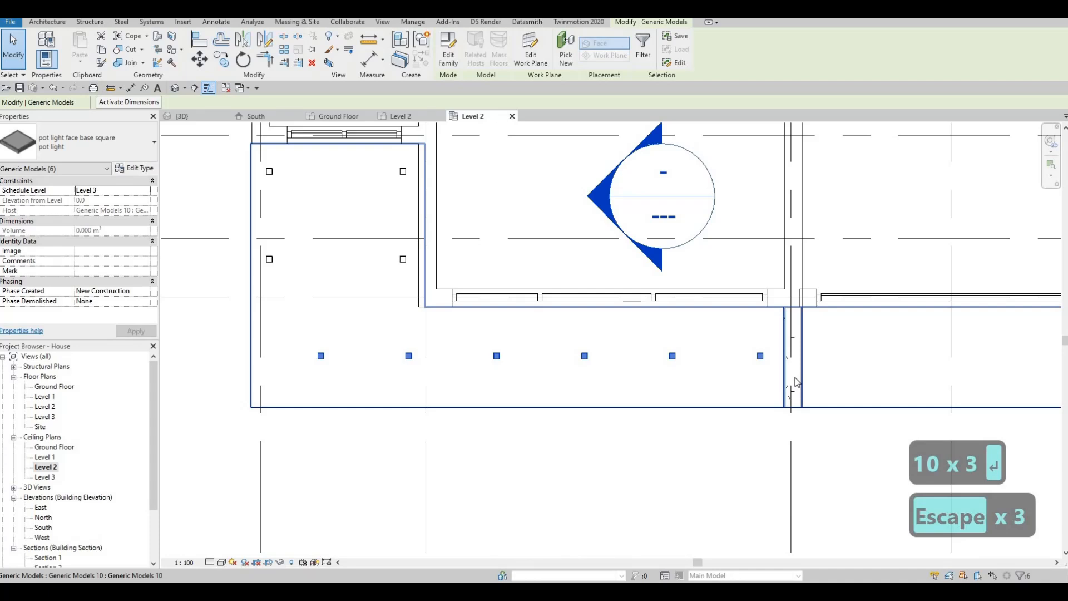
key("Left")
key("Left")
key("Left")
key("Left")
key("Left")
key("Left")
key("Left")
key("Left")
key("Left")
key("Left")
key("Left")
key("Left")
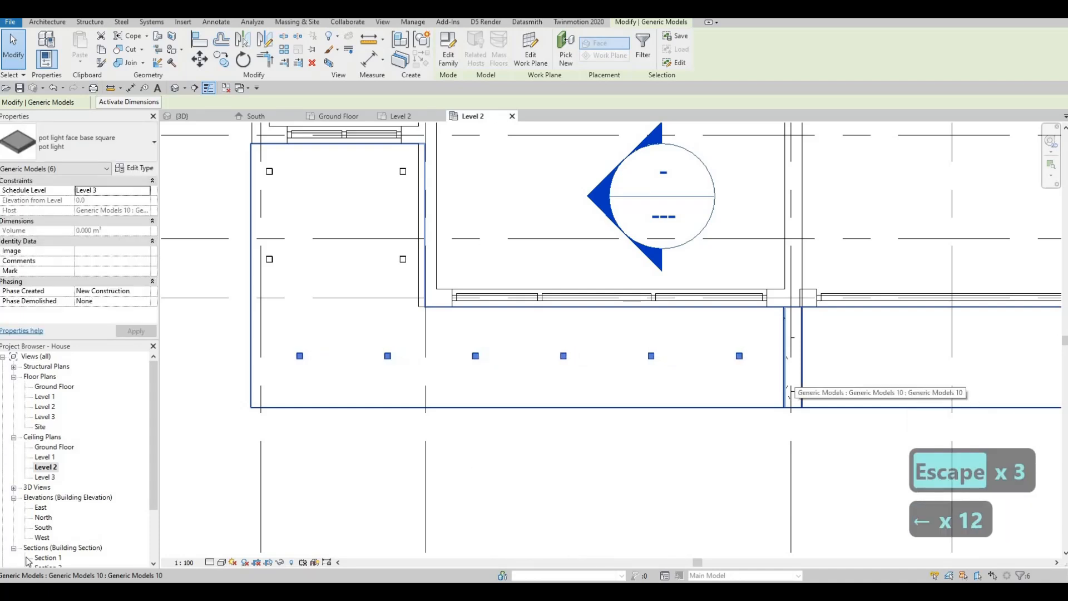
Open the Level 3 ceiling plan and set its underlay base level to Level 3.
key("Escape")
key("Escape")
double_click(45, 477)
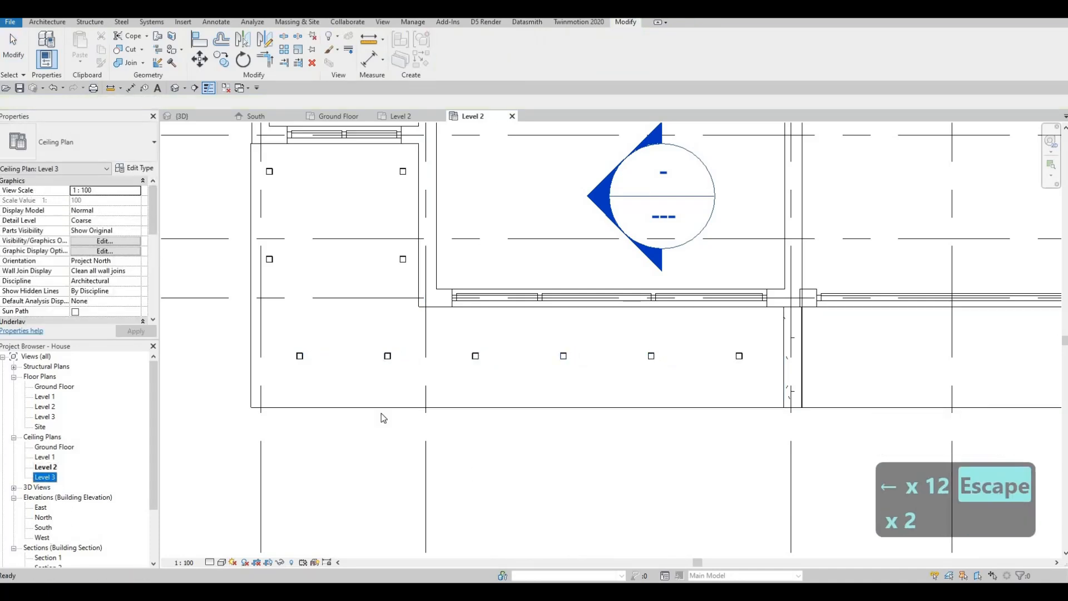
scroll(407, 364, "down", 5)
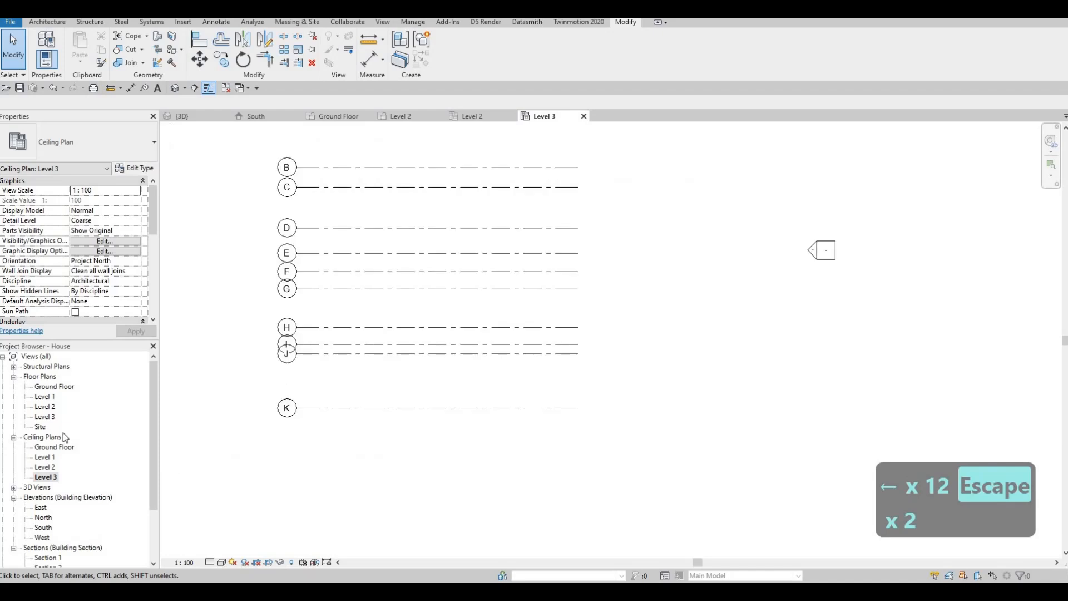
scroll(106, 256, "down", 5)
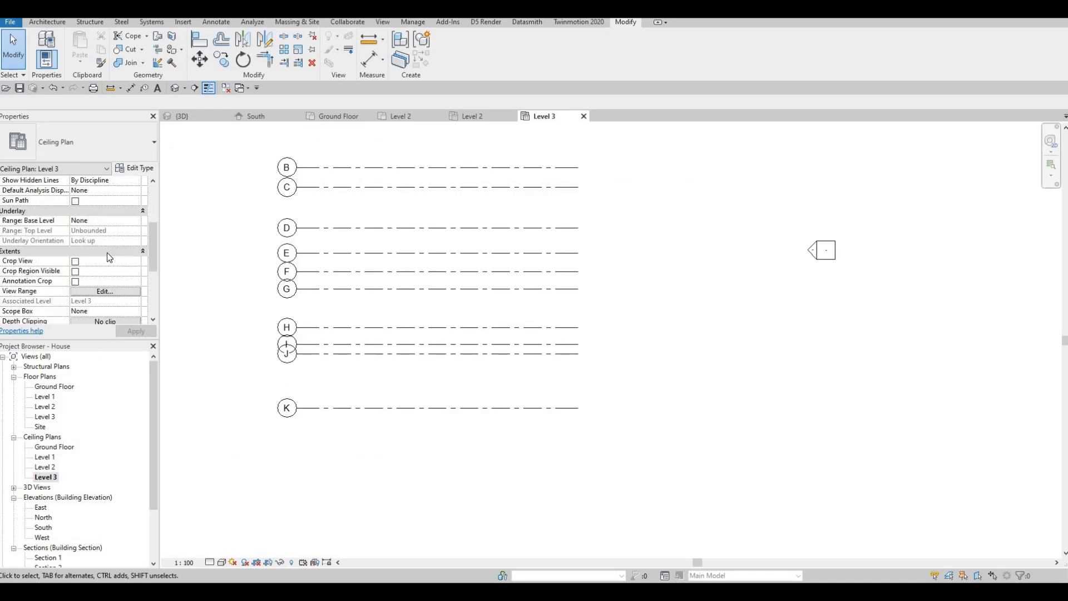
scroll(117, 261, "down", 2)
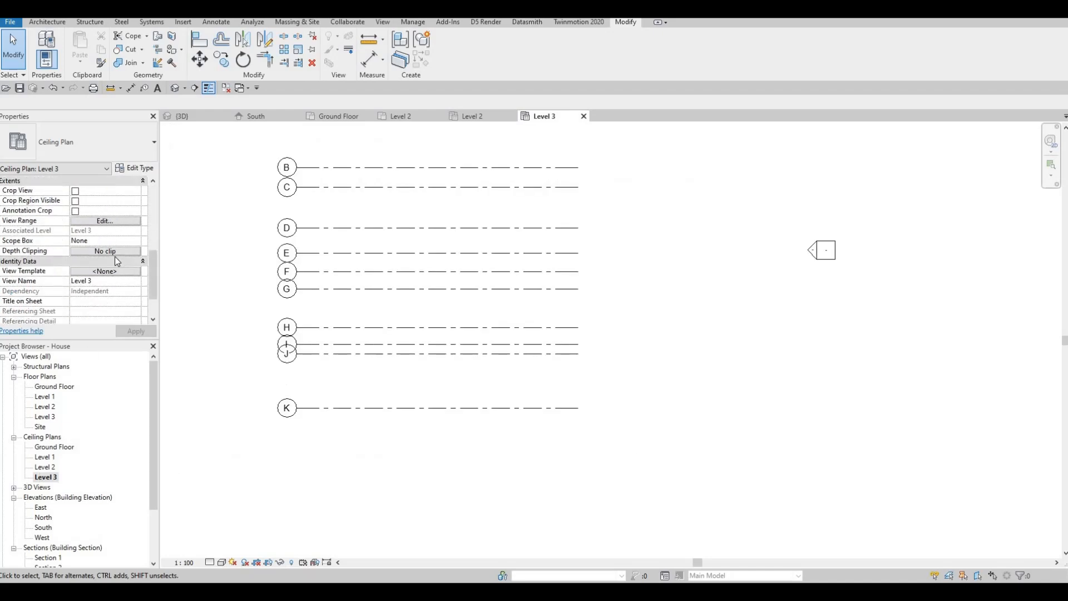
scroll(116, 256, "up", 3)
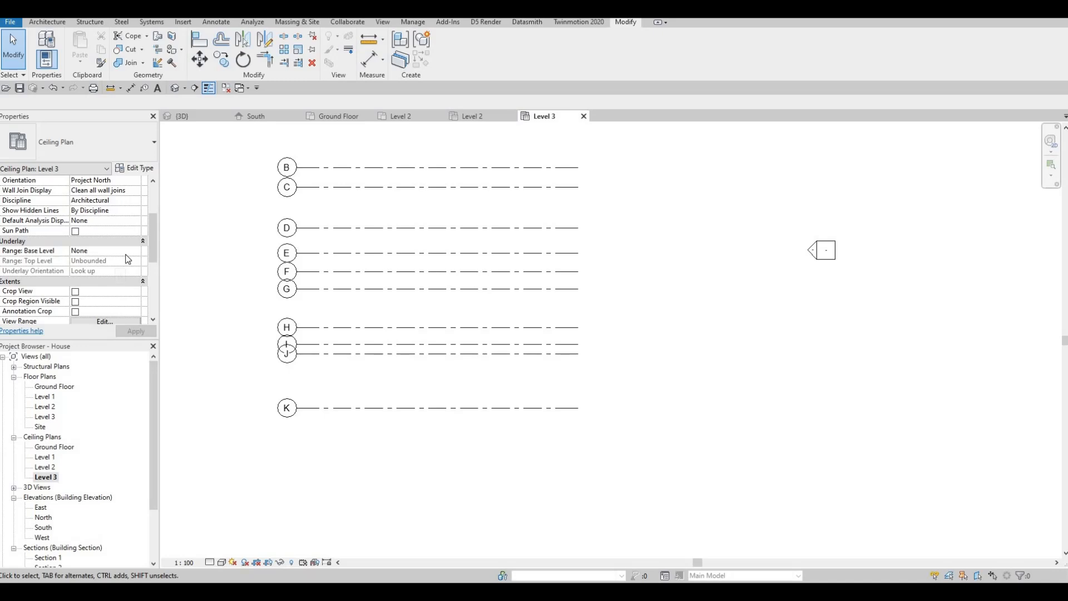
left_click(86, 285)
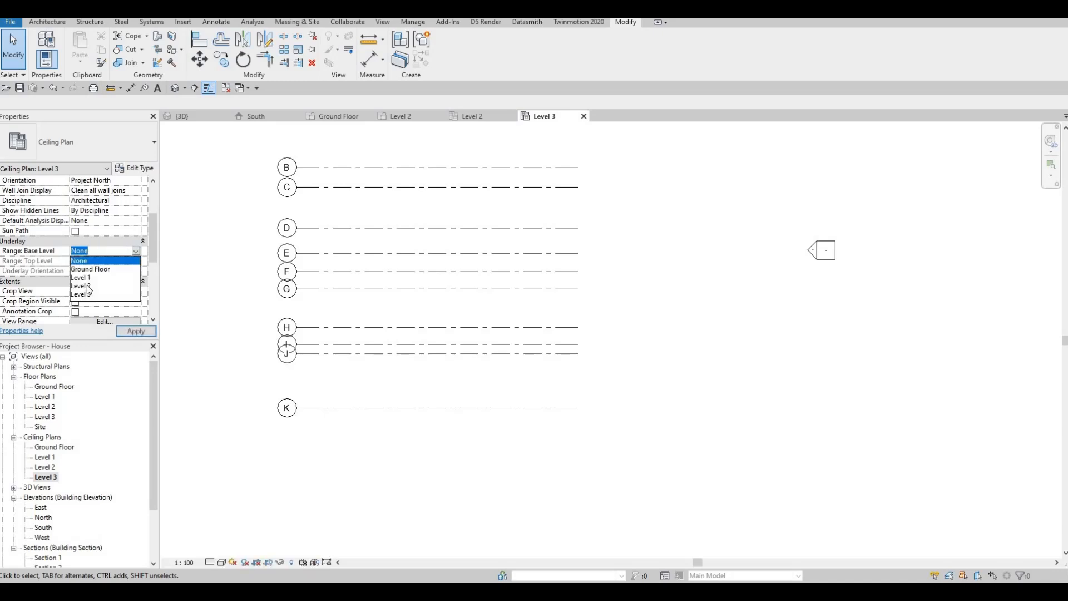
left_click(127, 331)
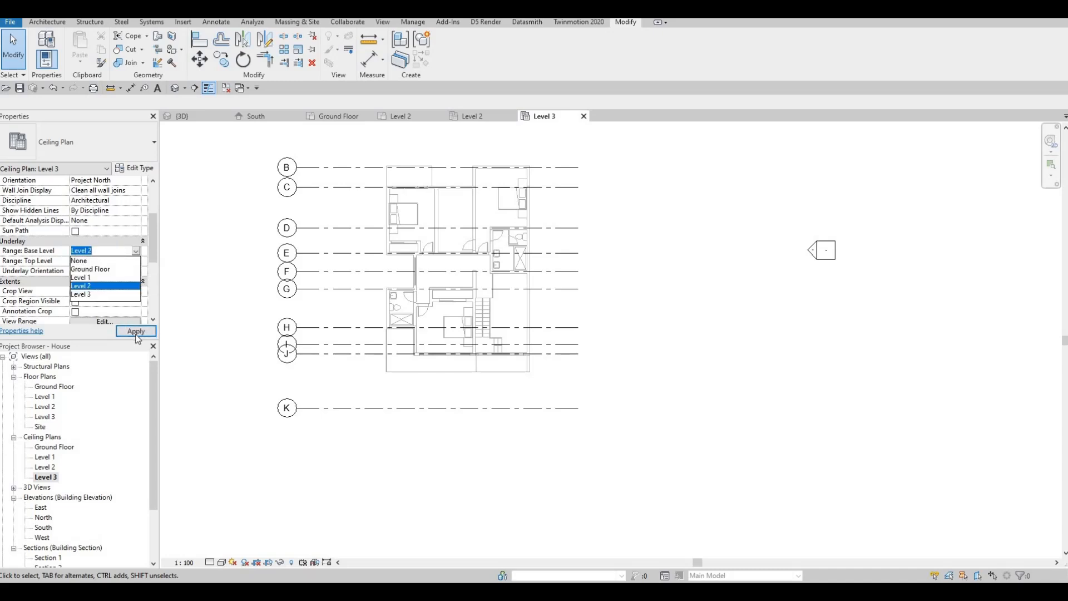
left_click(80, 293)
left_click(136, 331)
Move the single pot light in the stair tower overhang down and left, about 3220 mm from the right side wall.
scroll(487, 377, "up", 5)
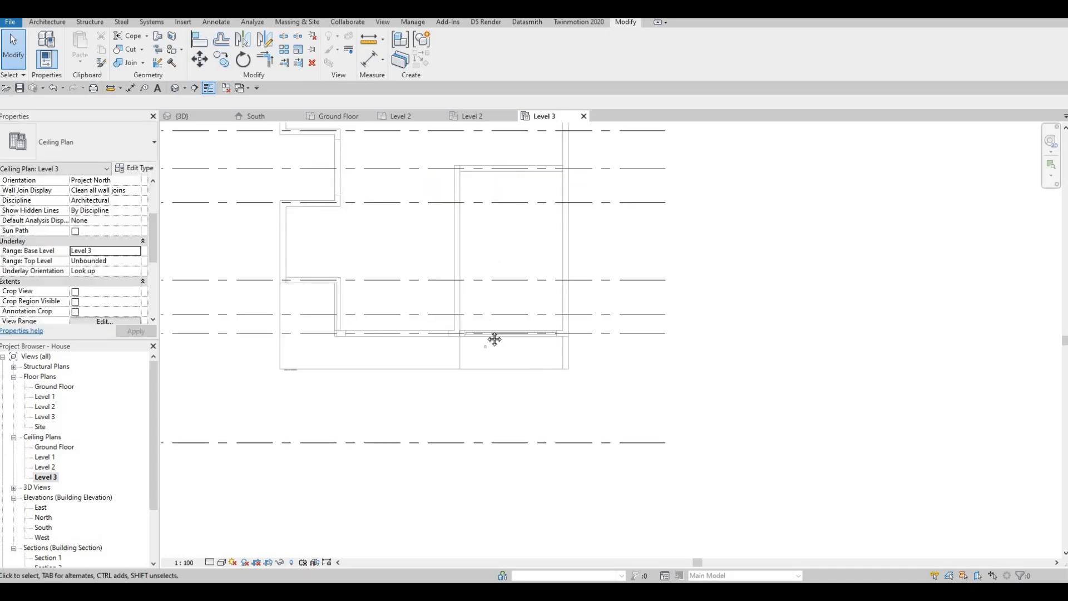
key("Escape")
key("Escape")
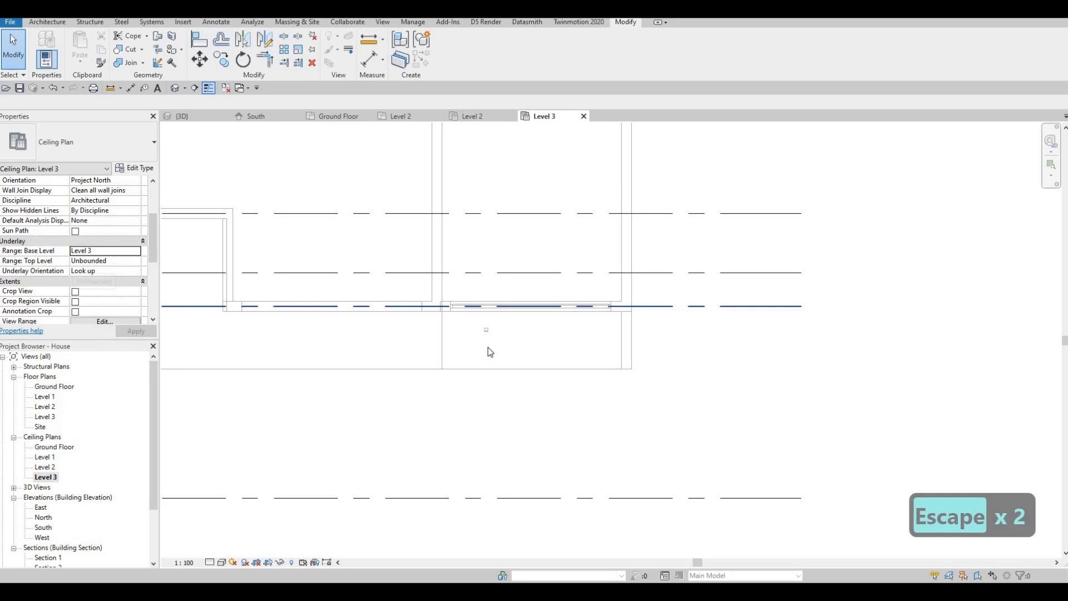
left_click(486, 331)
scroll(488, 332, "up", 2)
scroll(479, 349, "up", 1)
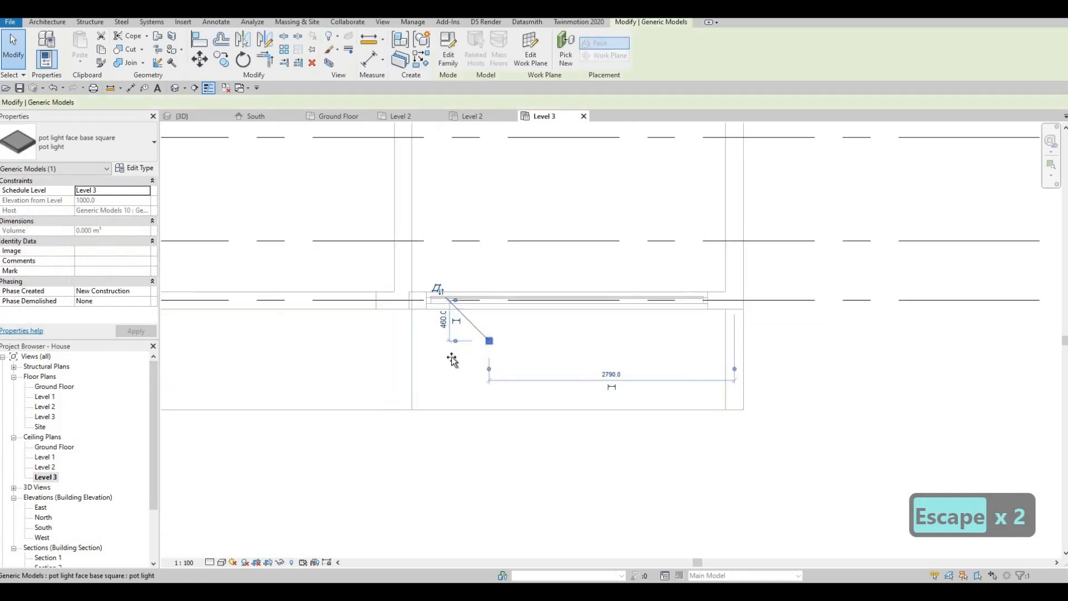
left_click_drag(453, 359, 452, 360)
Copy the repositioned pot light three times to the right at 1000 mm spacing, using multiple copy.
key("c")
key("o")
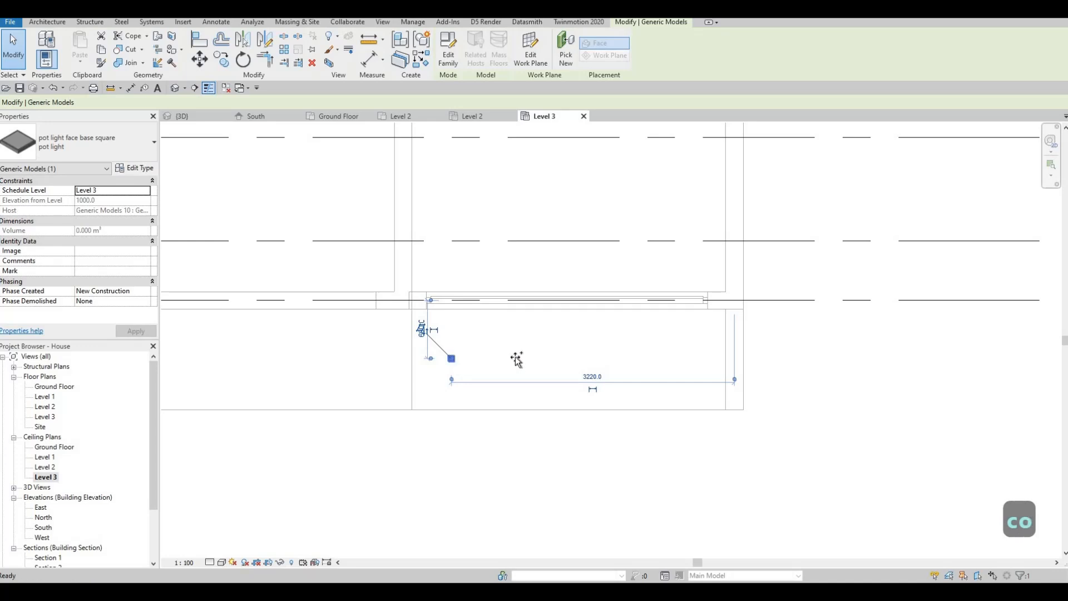
left_click(453, 361)
left_click(552, 360)
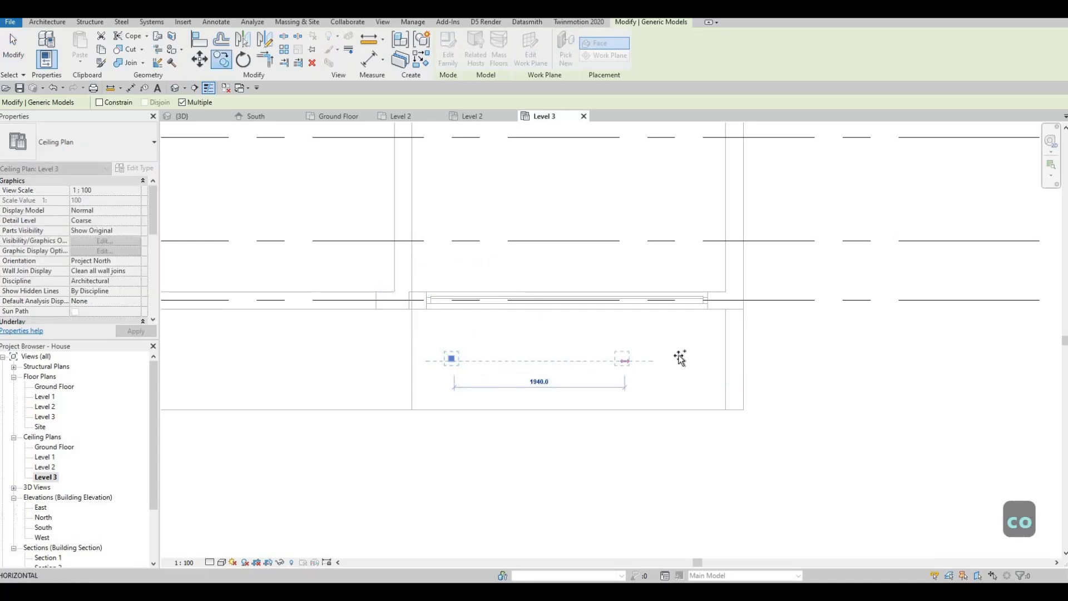
type("1000")
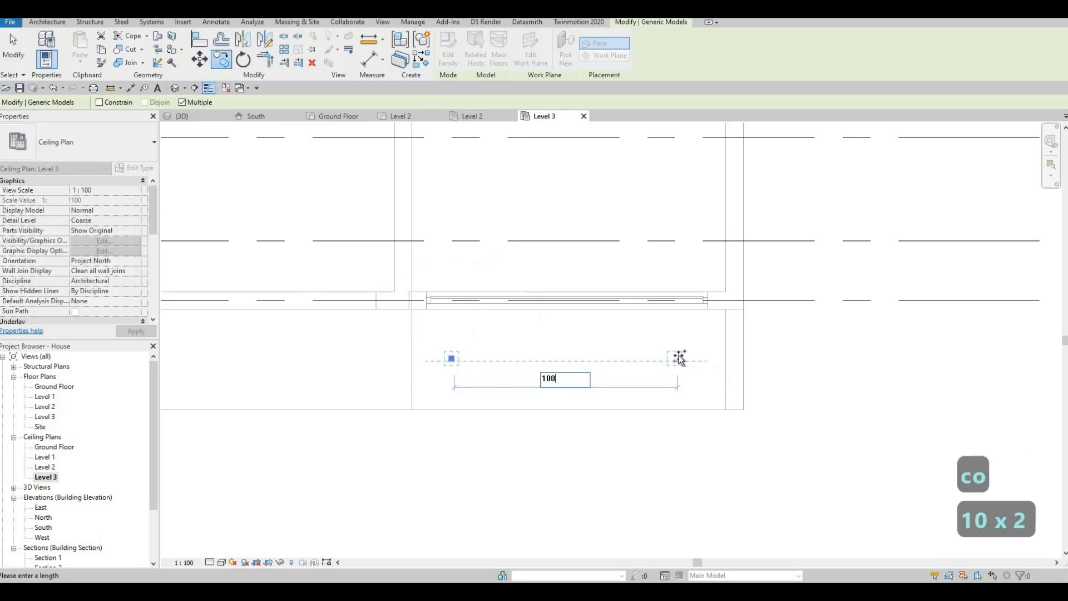
key("Return")
type("1000")
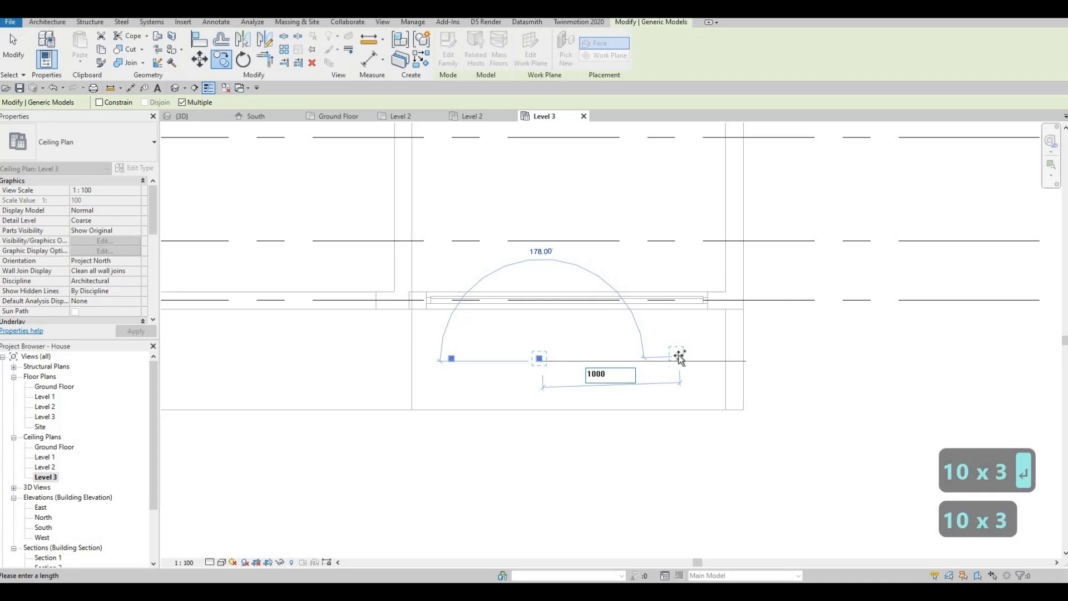
key("Return")
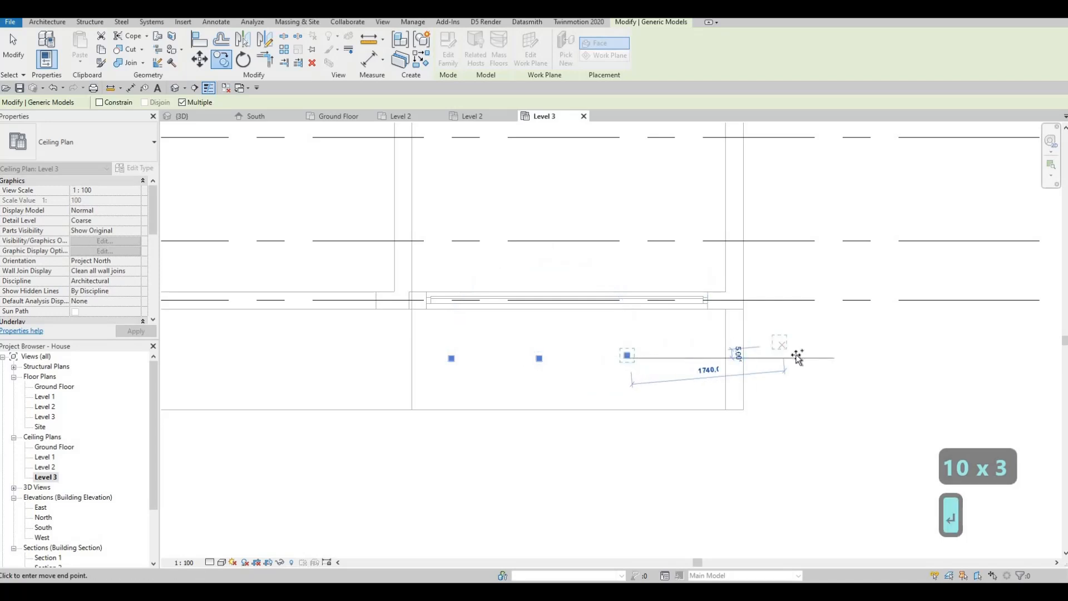
type("1000")
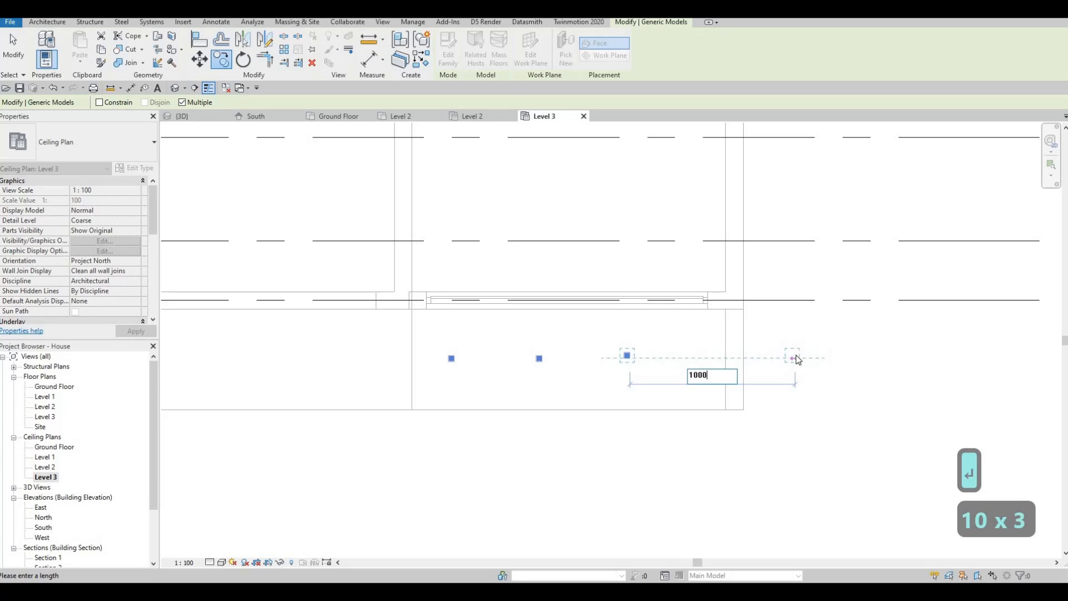
key("Return")
key("Escape")
key("Escape")
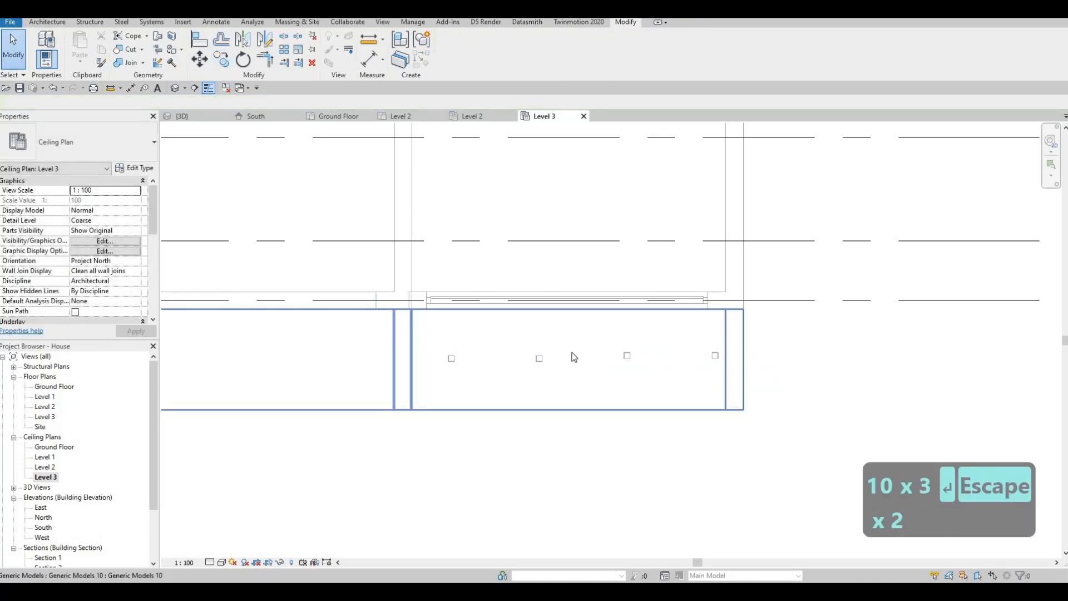
Align the two left pot lights of the tower overhang row horizontally with the rightmost one.
scroll(584, 359, "up", 2)
key("a")
key("l")
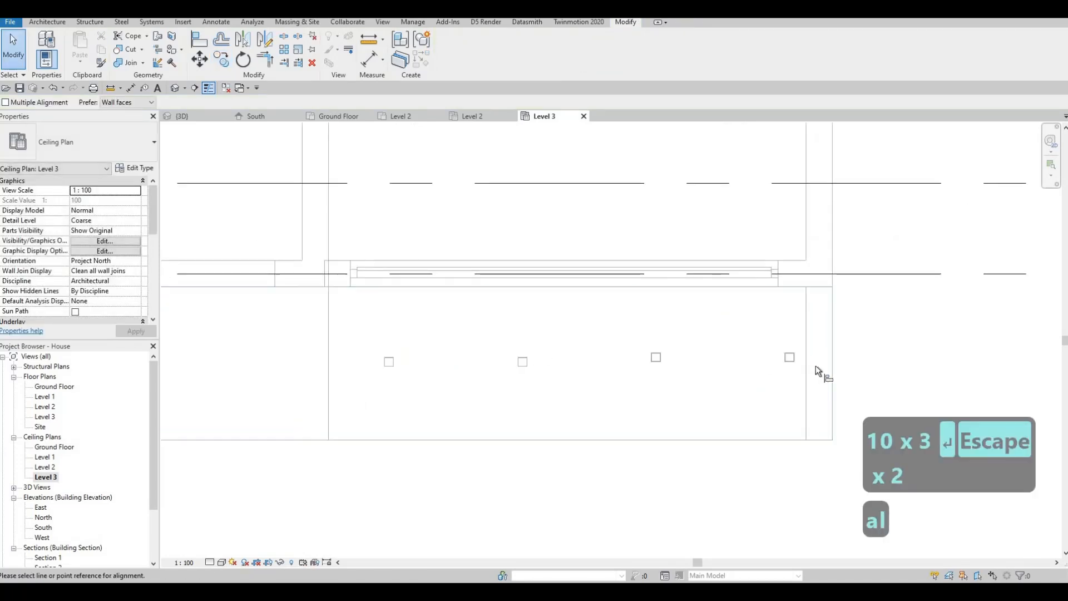
scroll(815, 364, "up", 2)
left_click(814, 361)
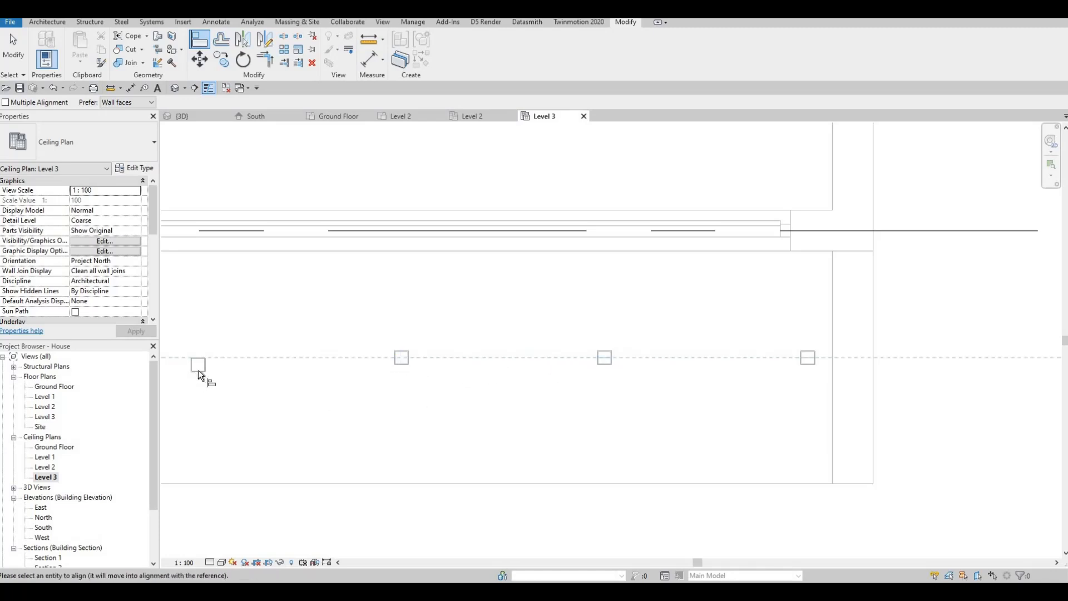
left_click(298, 367)
scroll(283, 365, "down", 2)
middle_click_drag(287, 364, 334, 327)
key("Escape")
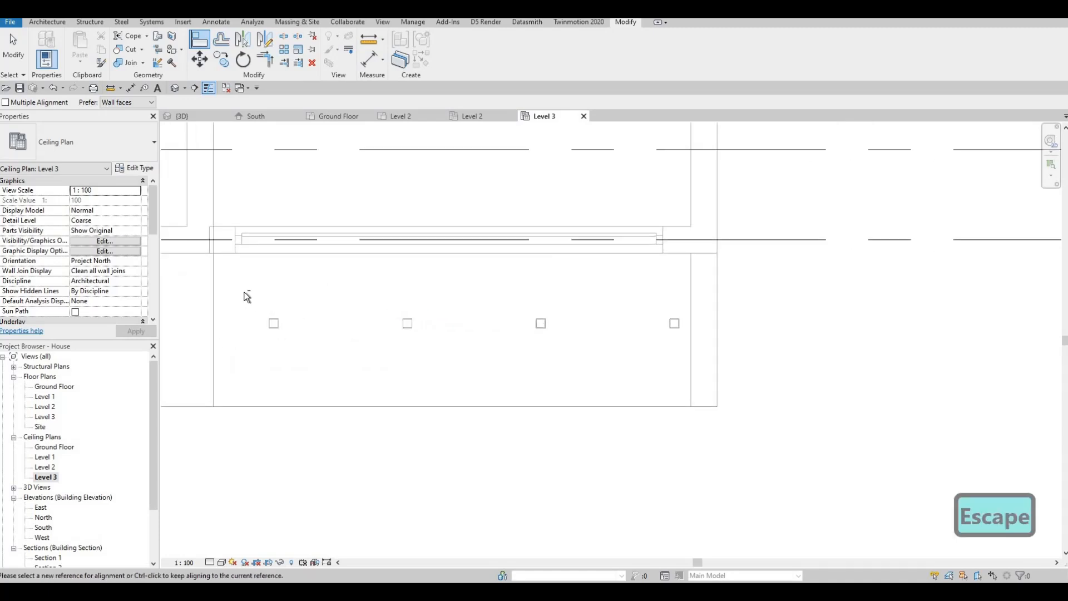
key("Escape")
key("Escape")
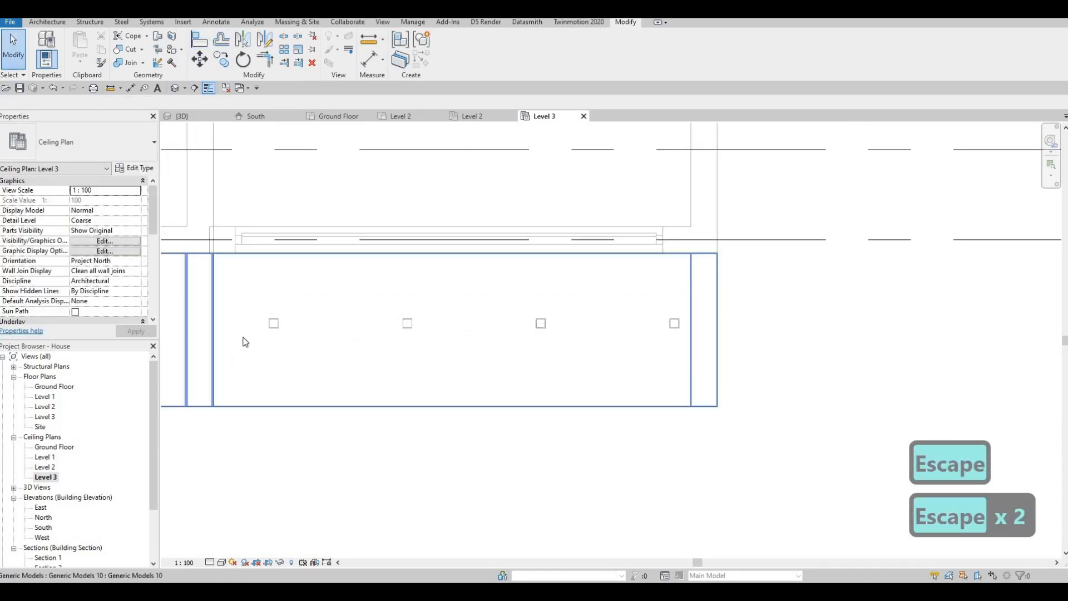
key("Escape")
Nudge the row of four pot lights left and slightly down to centre it within the tower overhang.
left_click(272, 325)
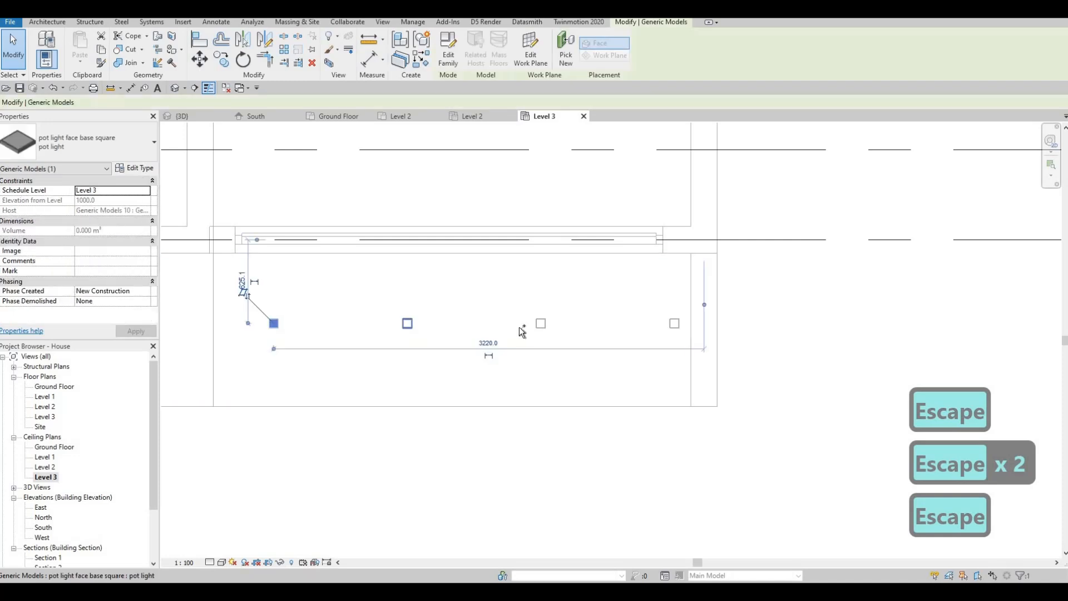
left_click(539, 324, "ctrl")
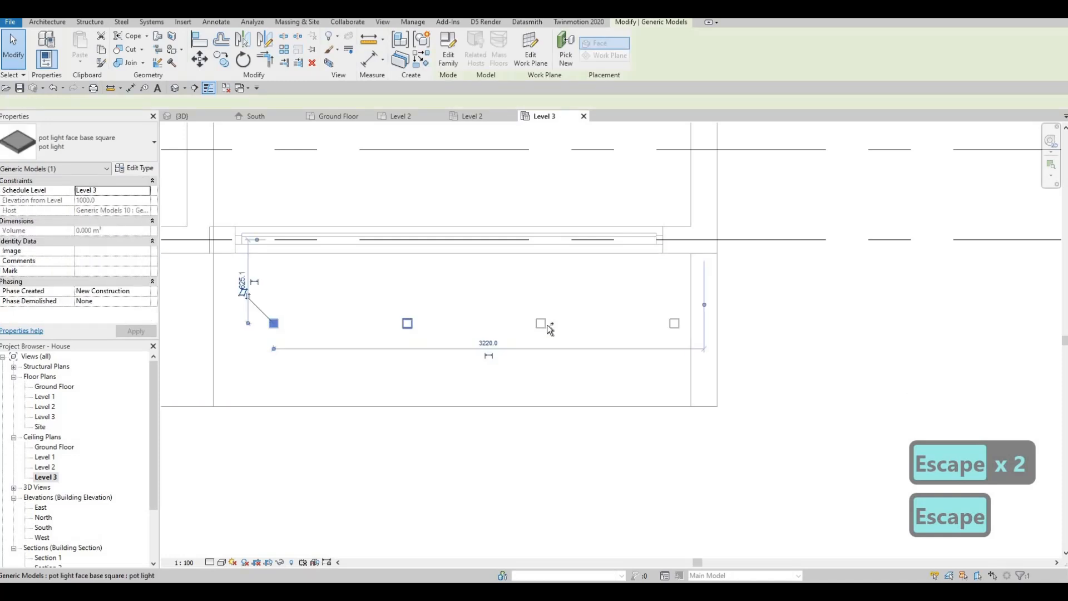
left_click(675, 323, "ctrl")
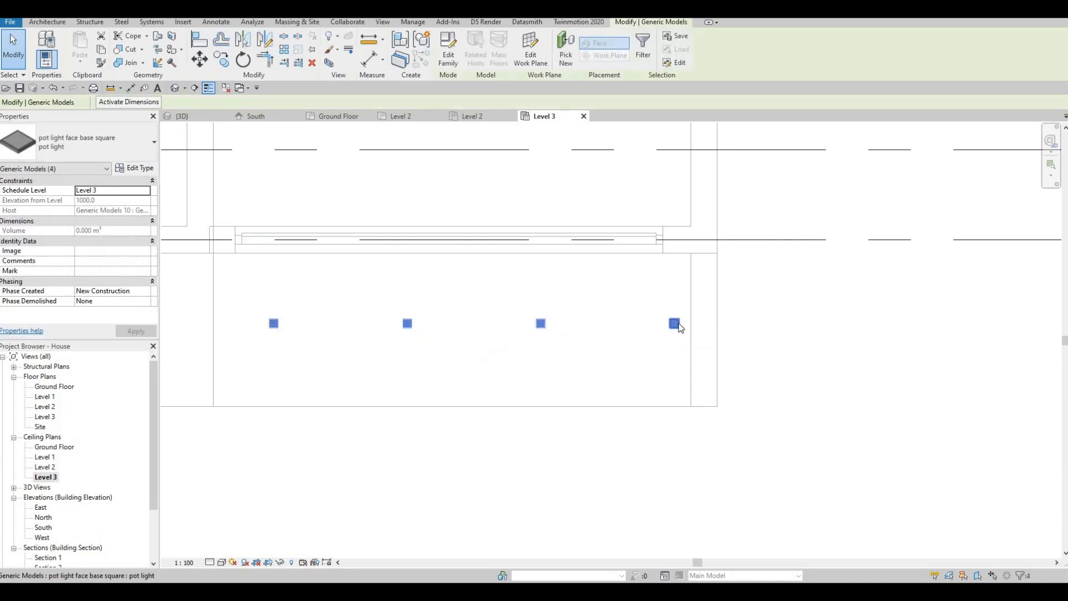
key("Left")
key("Left")
key("Left")
key("Left")
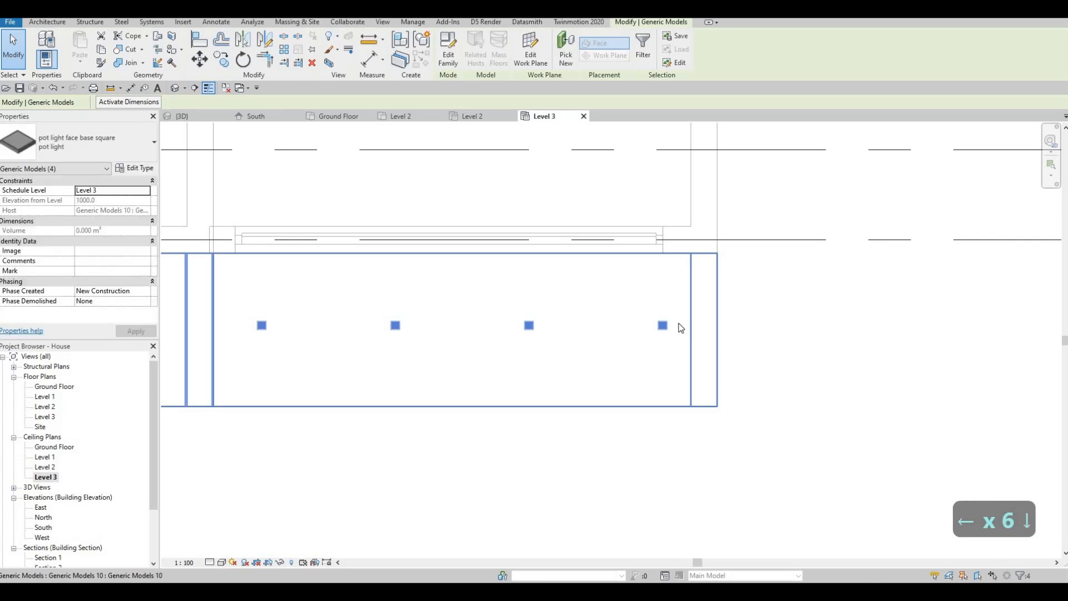
key("Down")
key("Left")
key("Left")
key("Left")
key("Right")
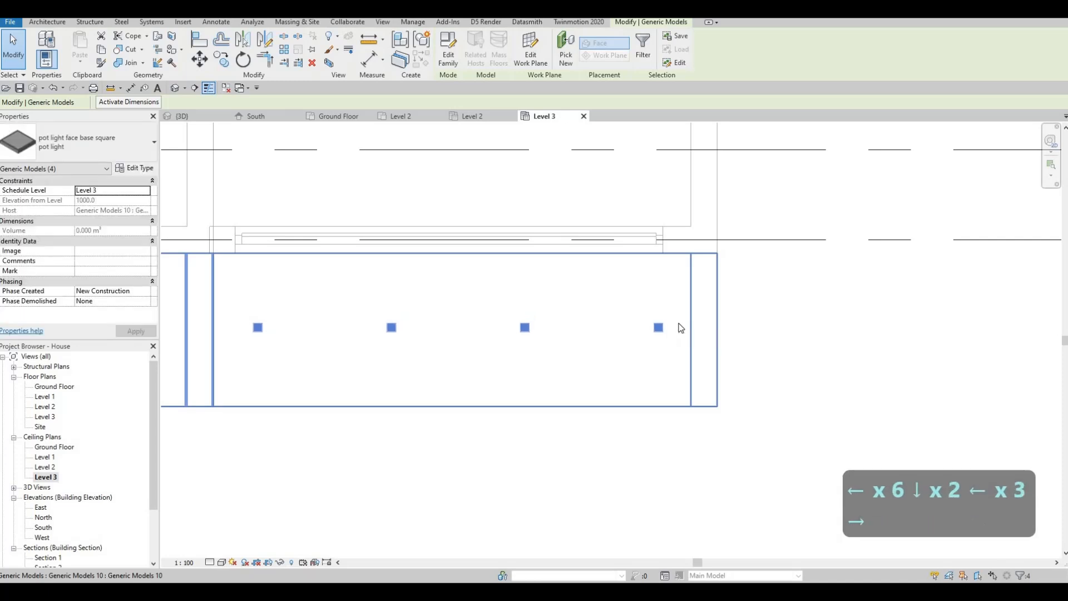
key("Escape")
key("Escape")
Examine the pot lights under the front overhangs from below in the 3D view.
scroll(433, 270, "down", 4)
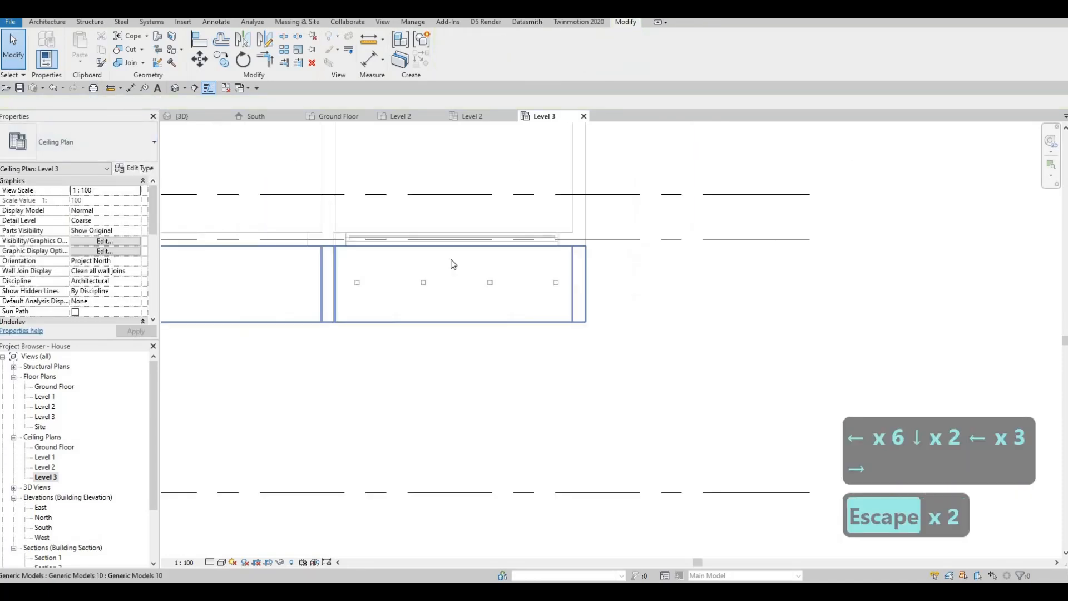
mouse_move(443, 266)
middle_mouse_down()
mouse_move(493, 267)
mouse_move(446, 250)
middle_mouse_up()
scroll(431, 268, "up", 2)
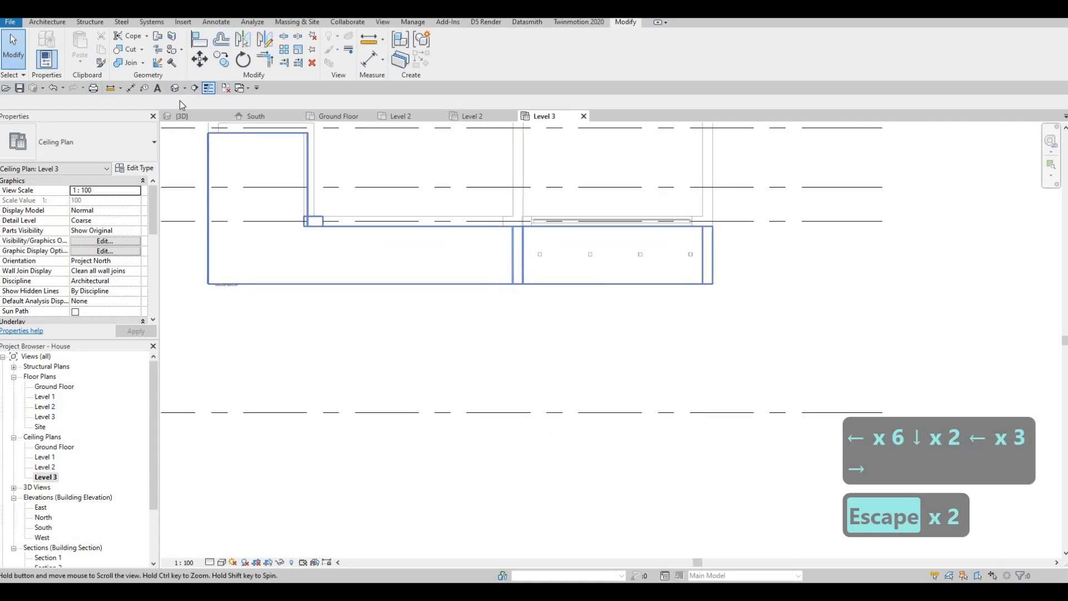
left_click(177, 89)
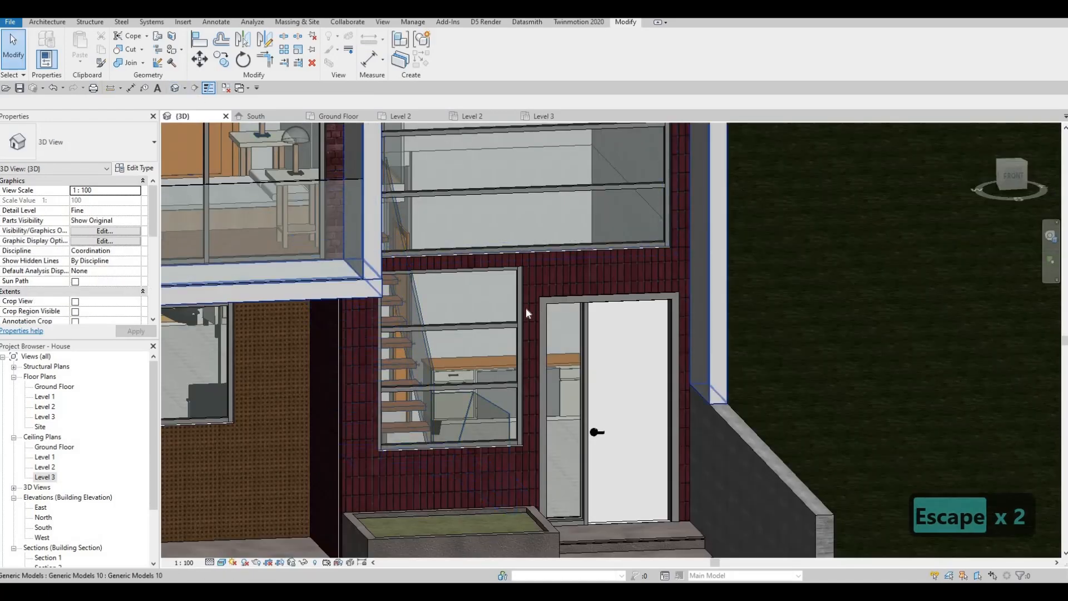
scroll(526, 306, "up", 3)
scroll(550, 224, "down", 2)
middle_click_drag(577, 211, 545, 145, "shift")
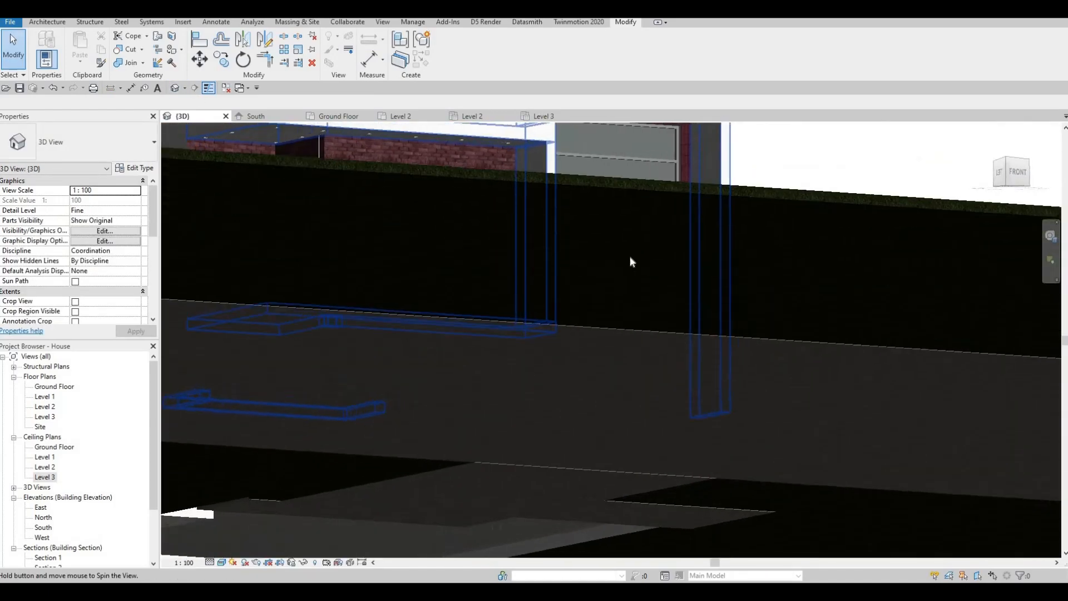
middle_click_drag(504, 187, 505, 289)
middle_click_drag(503, 392, 501, 278)
middle_click_drag(500, 225, 532, 275, "shift")
middle_click_drag(623, 133, 320, 245)
middle_click_drag(272, 247, 582, 172)
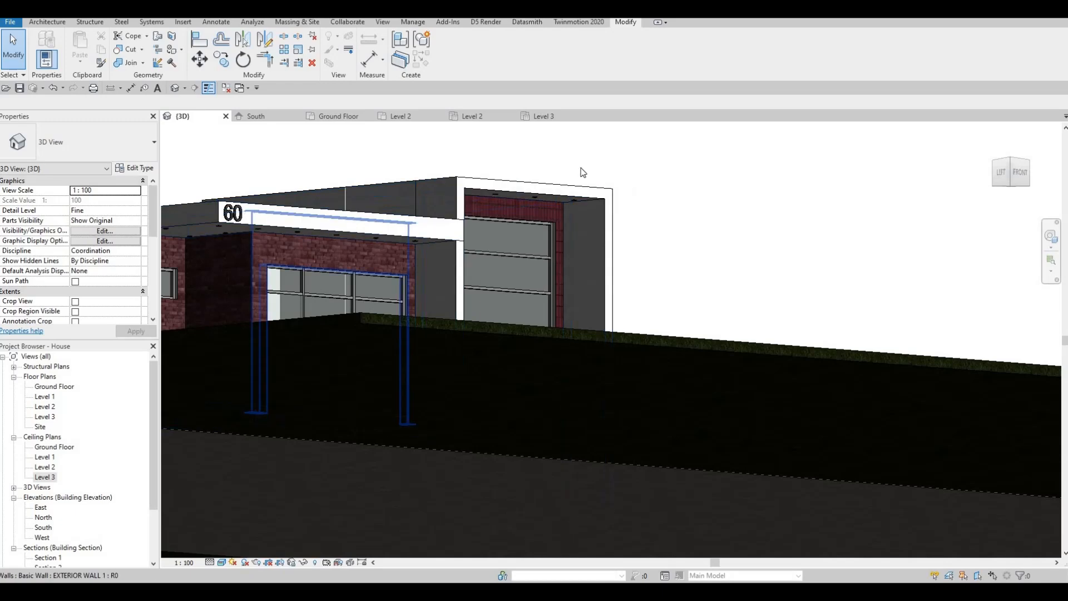
middle_click_drag(528, 327, 434, 364, "shift")
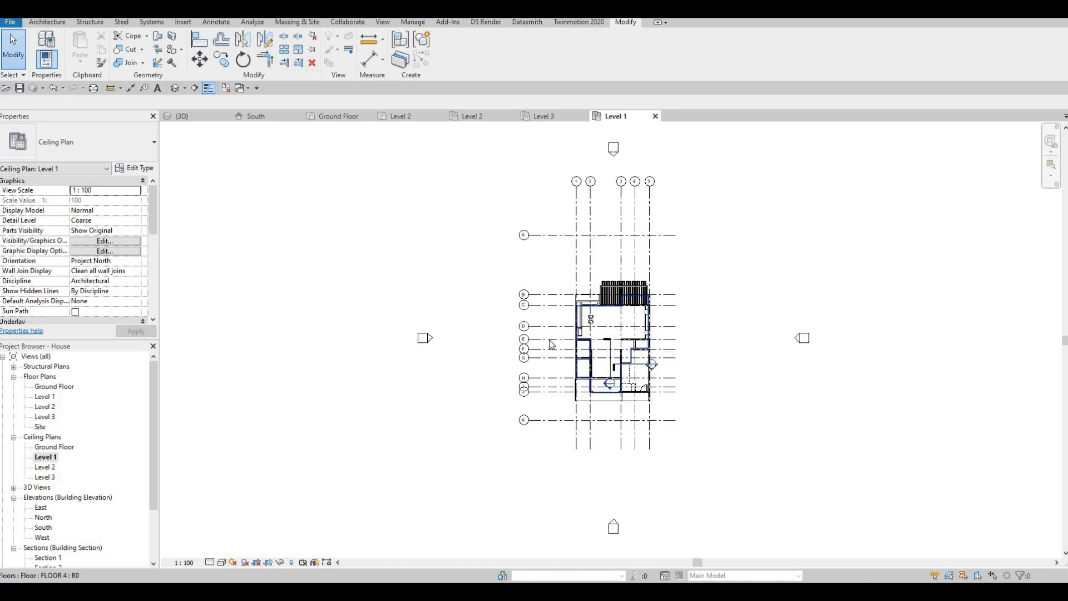
Move the pot light from the front overhang strip up beside the balcony's left inner wall in the Level 1 ceiling plan.
scroll(576, 362, "up", 4)
scroll(578, 360, "up", 5)
key("Escape")
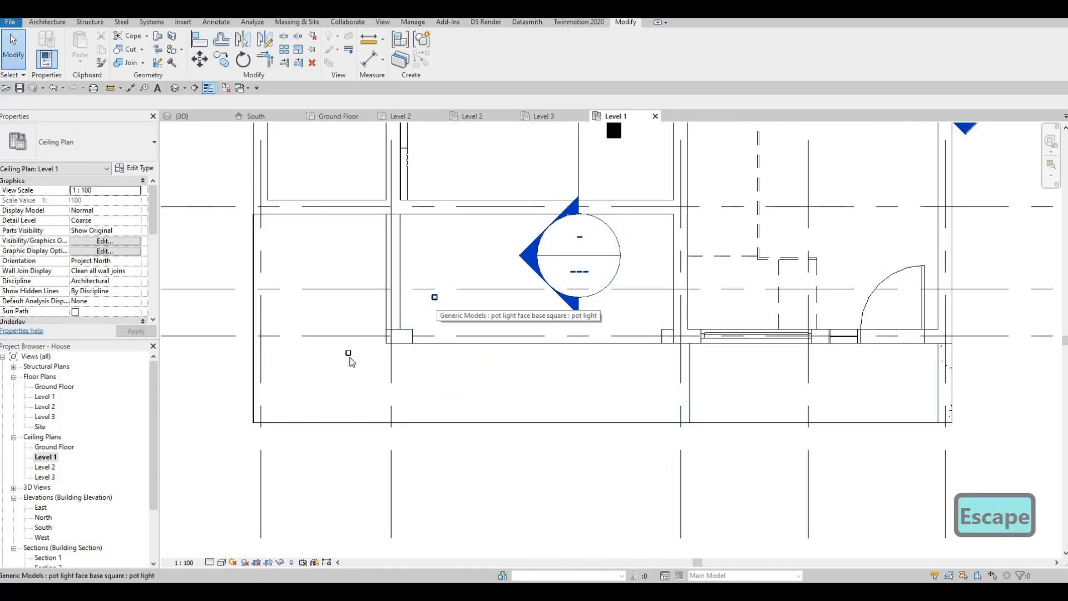
key("Escape")
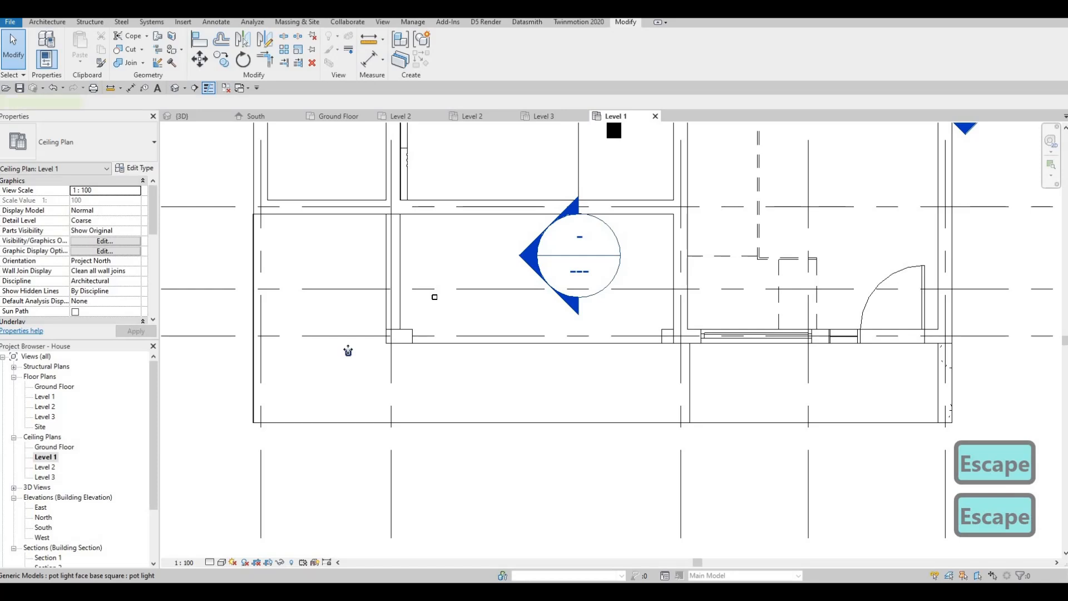
left_click(348, 350)
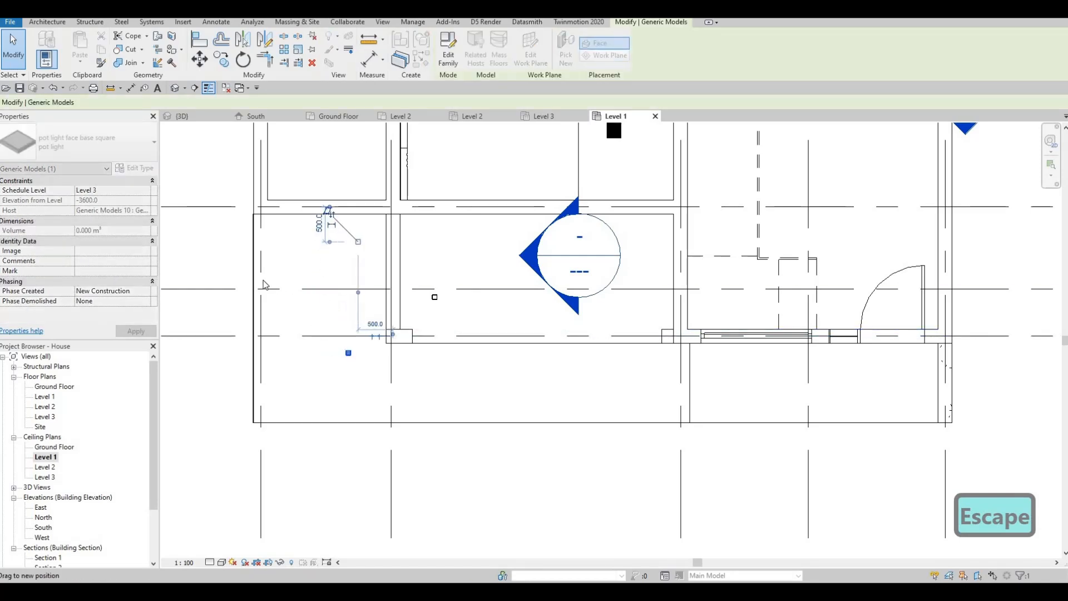
key("Escape")
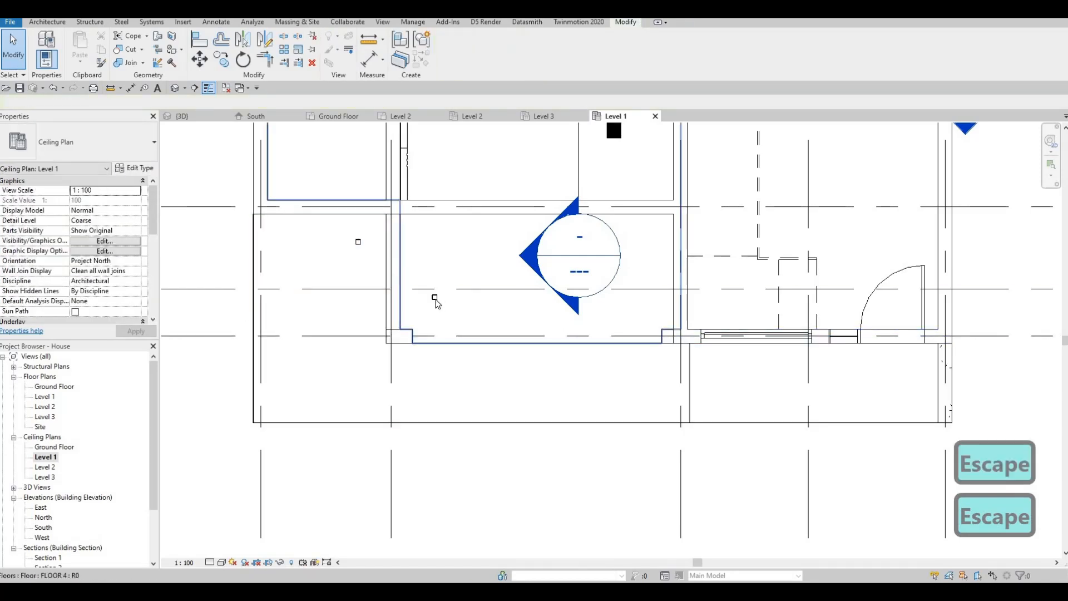
key("Escape")
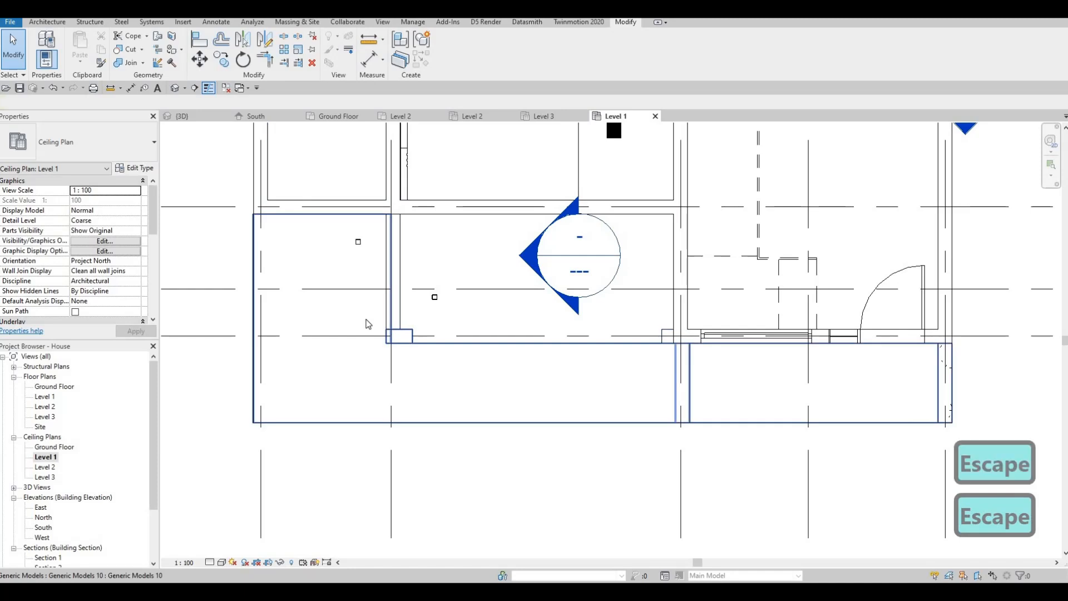
Move that pot light to the upper-left corner of the L-shaped front roof overhang.
middle_click_drag(360, 287, 367, 324)
scroll(375, 308, "down", 2)
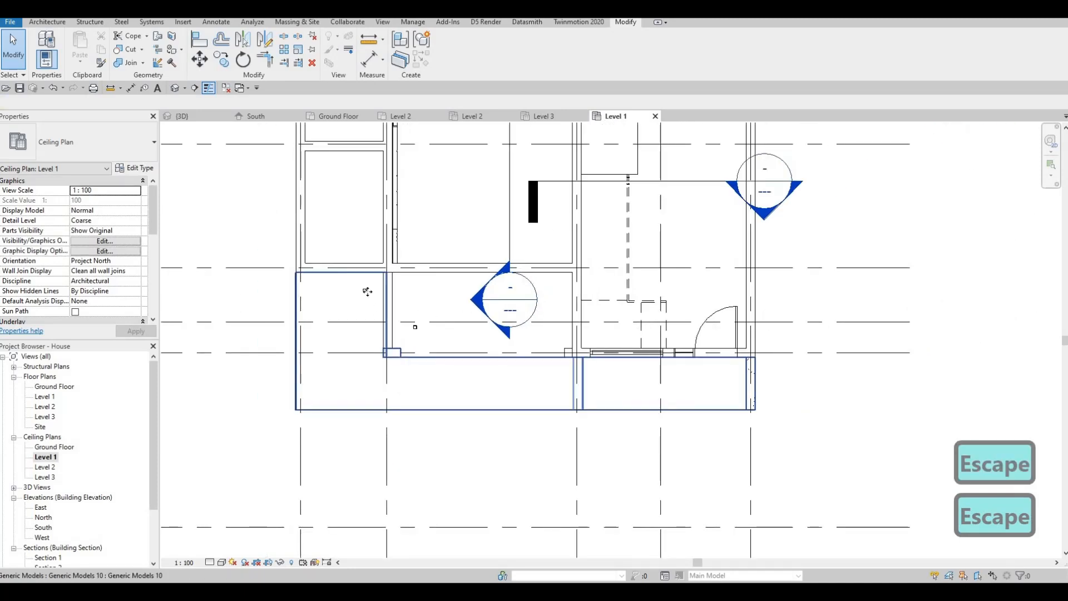
left_click(367, 292)
scroll(367, 292, "up", 1)
left_click_drag(443, 291, 289, 293)
key("Escape")
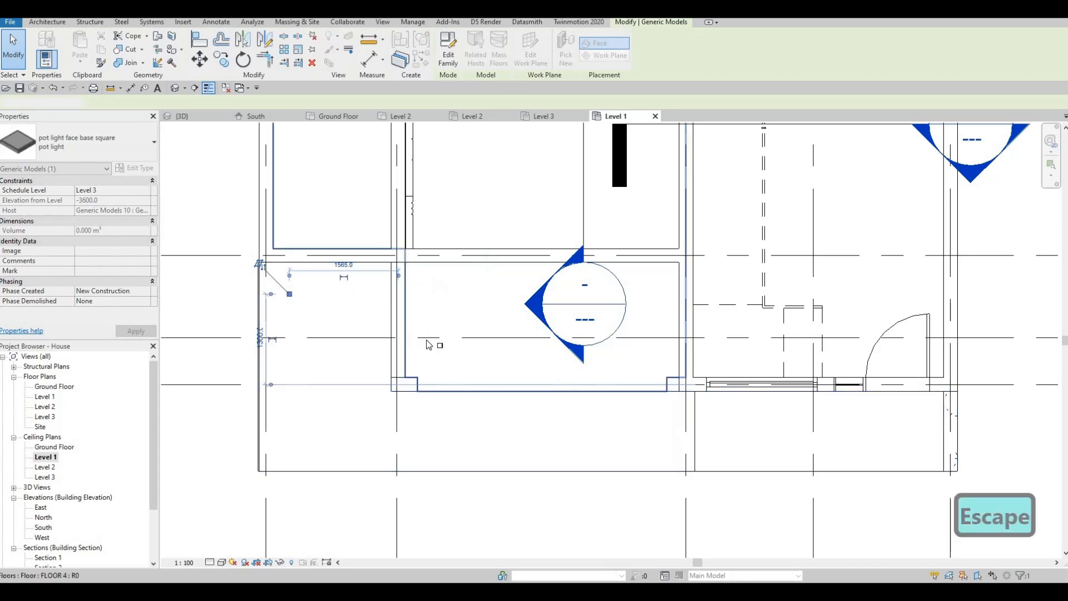
left_click(291, 293)
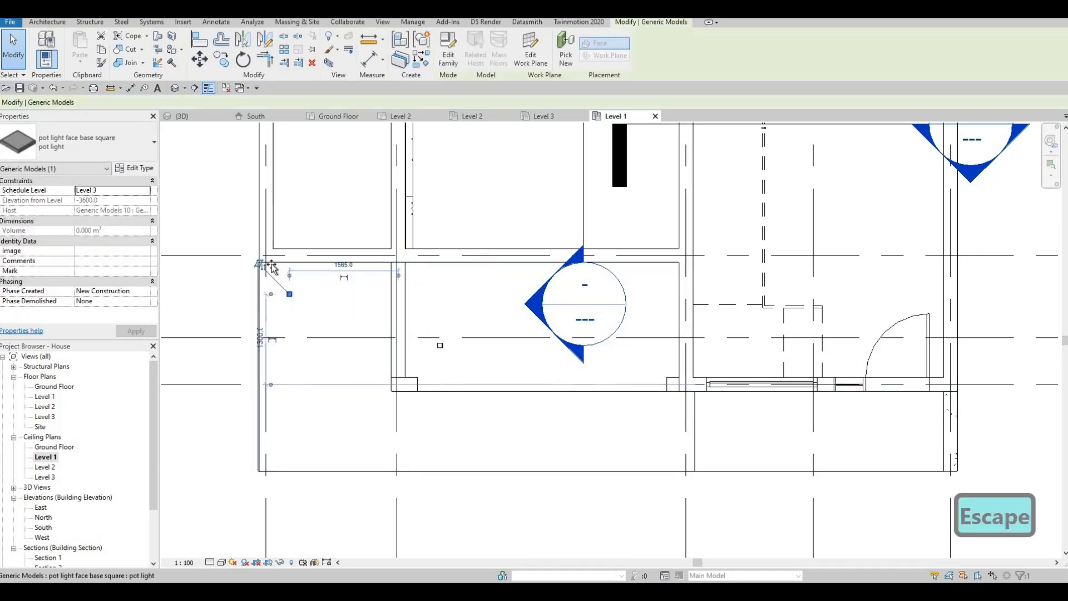
scroll(291, 294, "up", 1)
key("Escape")
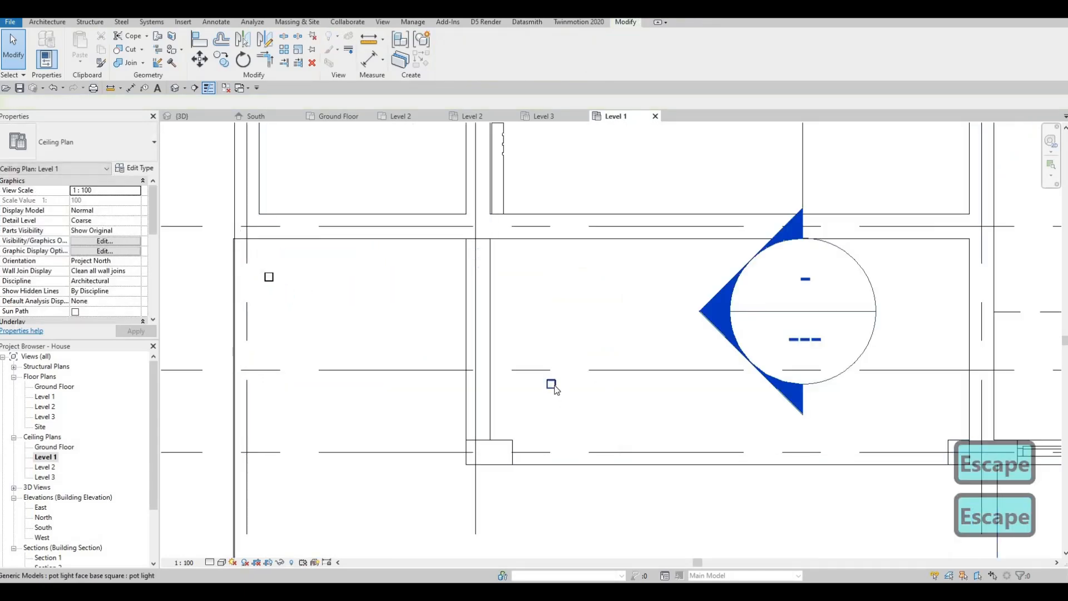
Delete the second pot light beyond the overhang's inner wall, keeping only the one in the upper-left corner.
left_click(551, 384)
key("Delete")
scroll(551, 383, "down", 1)
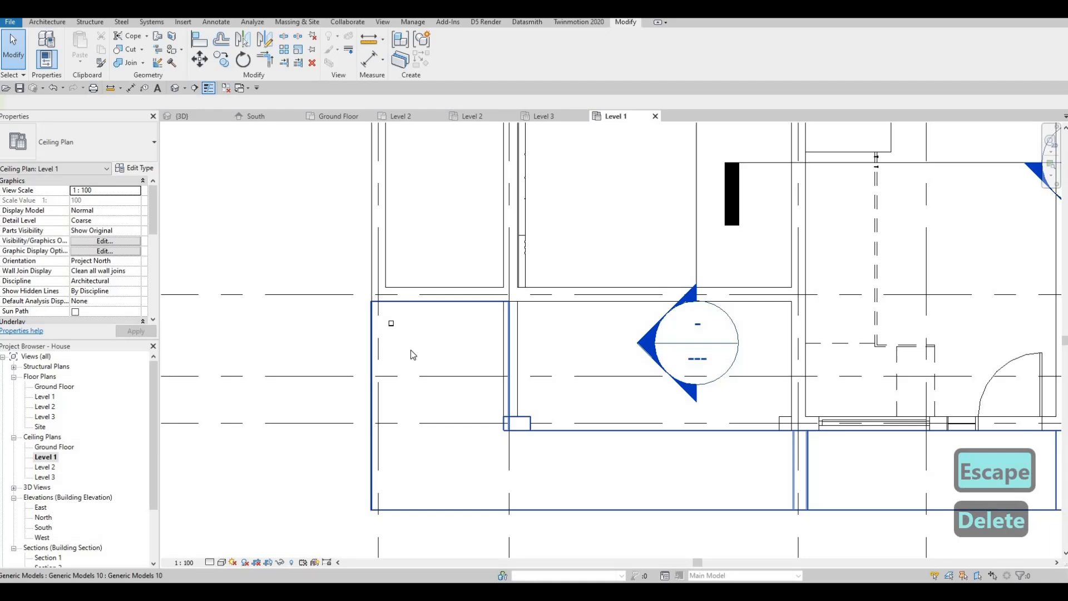
Move the remaining pot light across to the upper-right end of the overhang area, beside the right wall.
left_click(391, 323)
scroll(389, 325, "up", 1)
left_click_drag(392, 324, 703, 342)
scroll(722, 328, "down", 2)
key("Escape")
key("Escape")
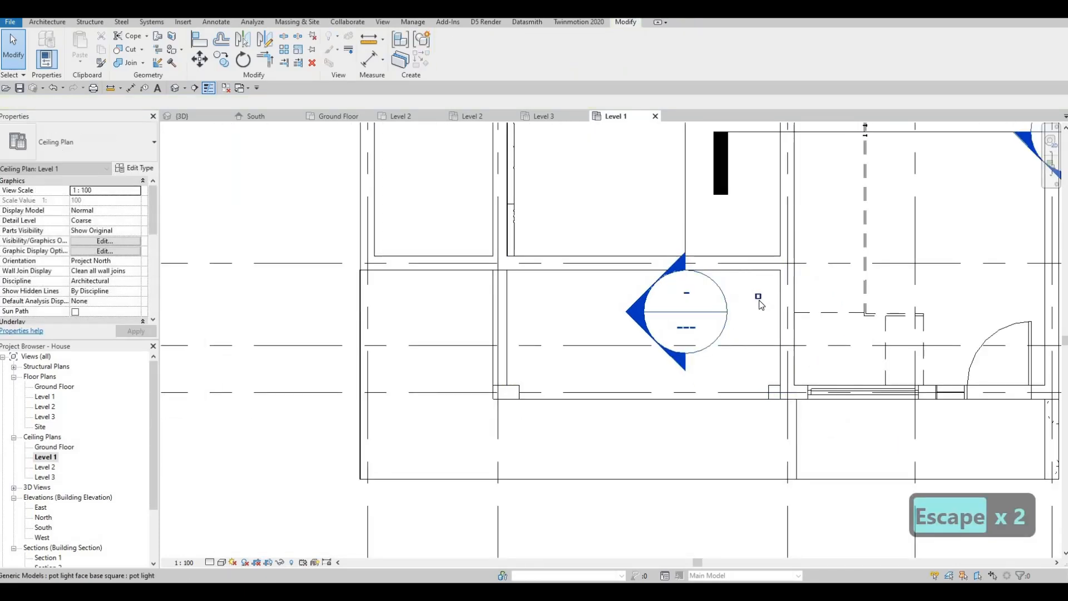
Copy the pot light twice downward at 1000 mm spacing, using multiple copy.
left_click(758, 296)
key("c")
key("o")
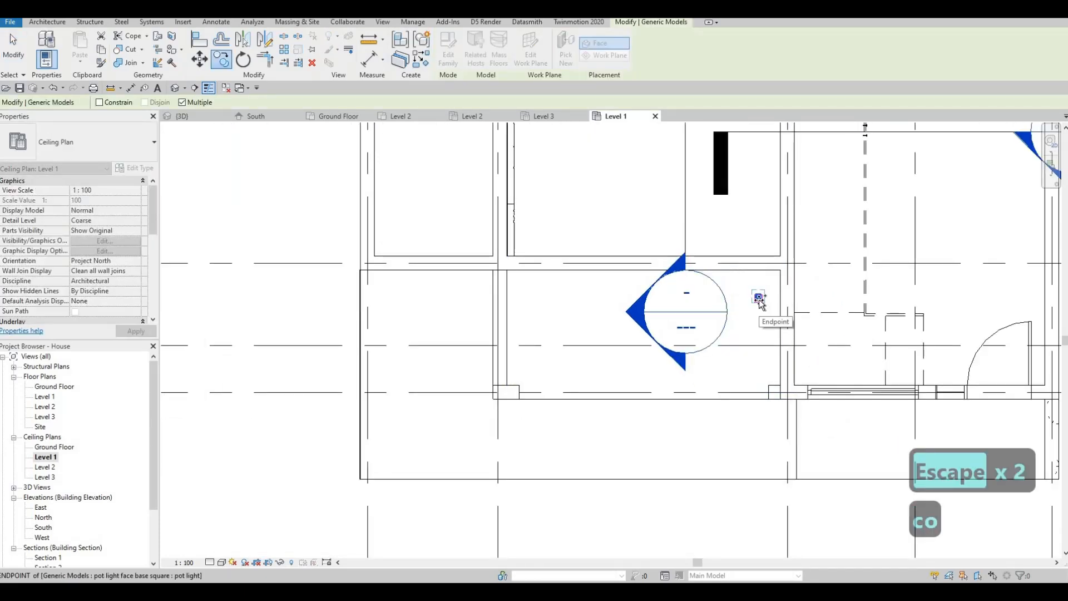
left_click(759, 299)
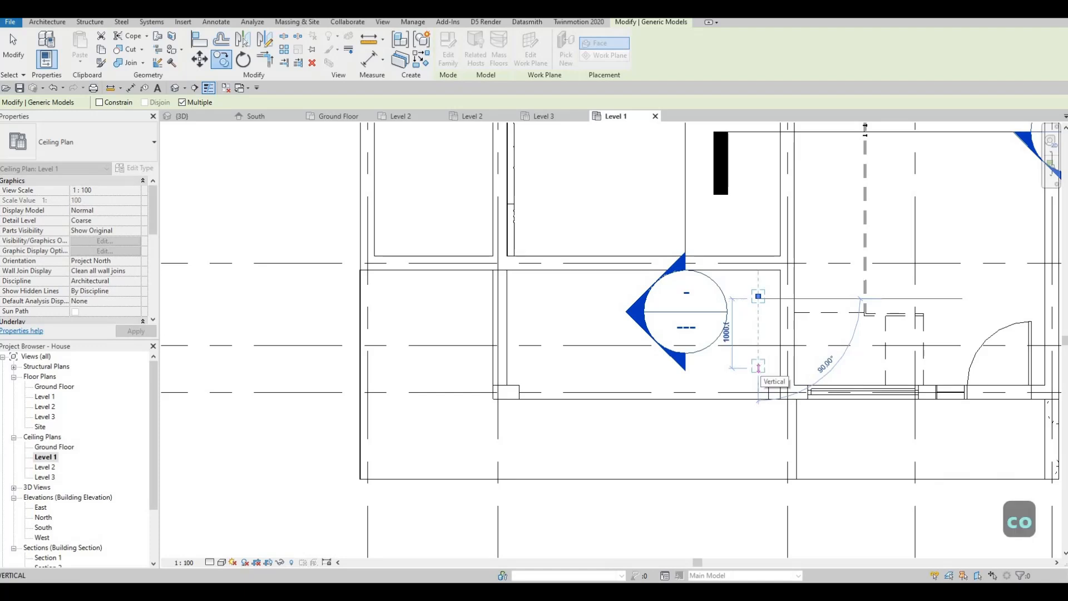
type("1000")
key("Return")
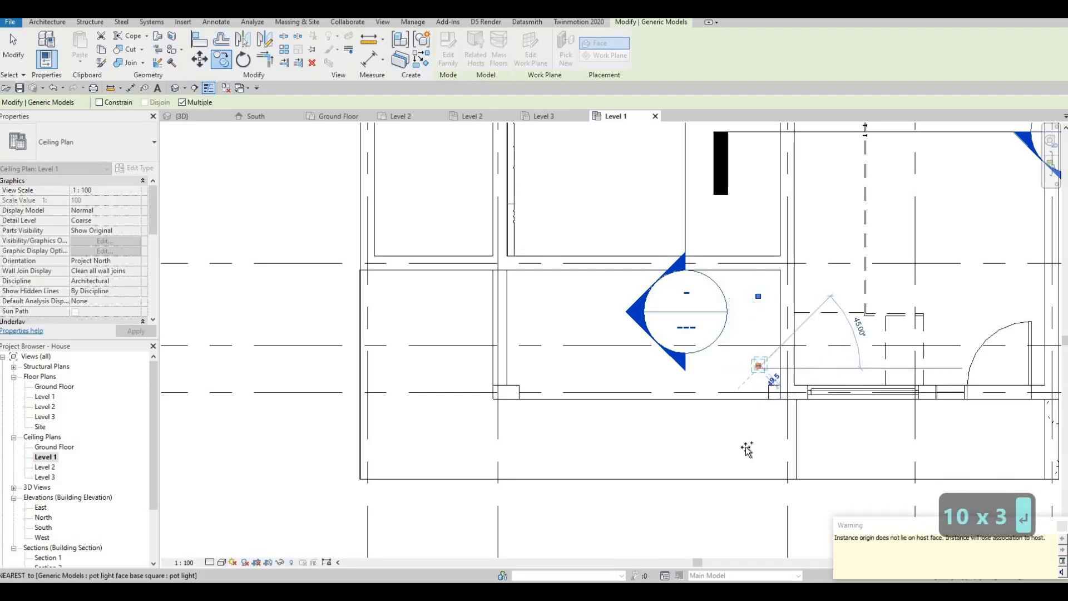
type("1")
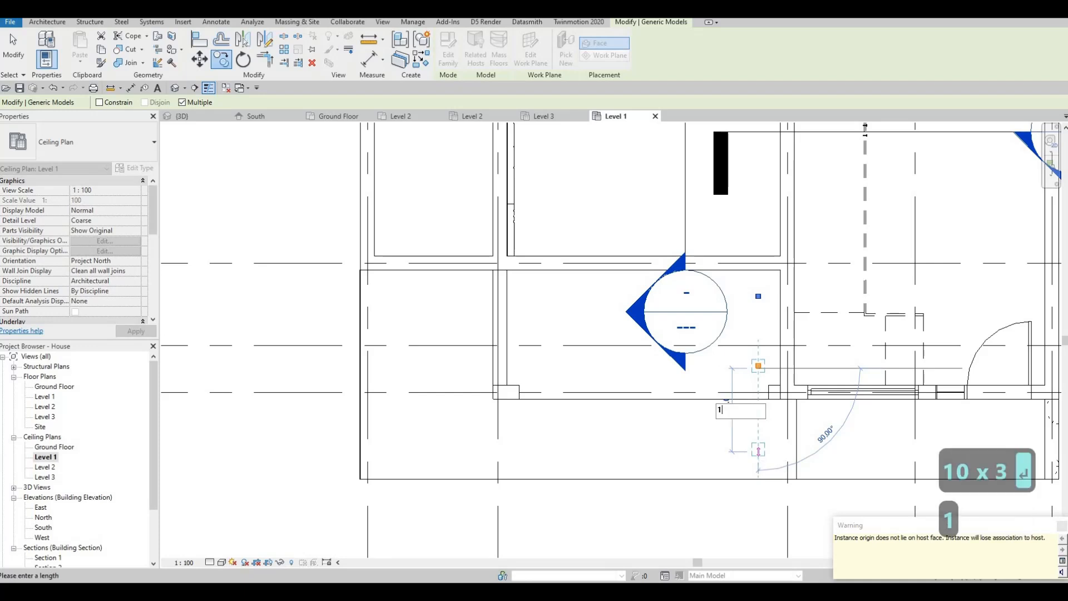
key("Escape")
key("Escape")
key("Escape")
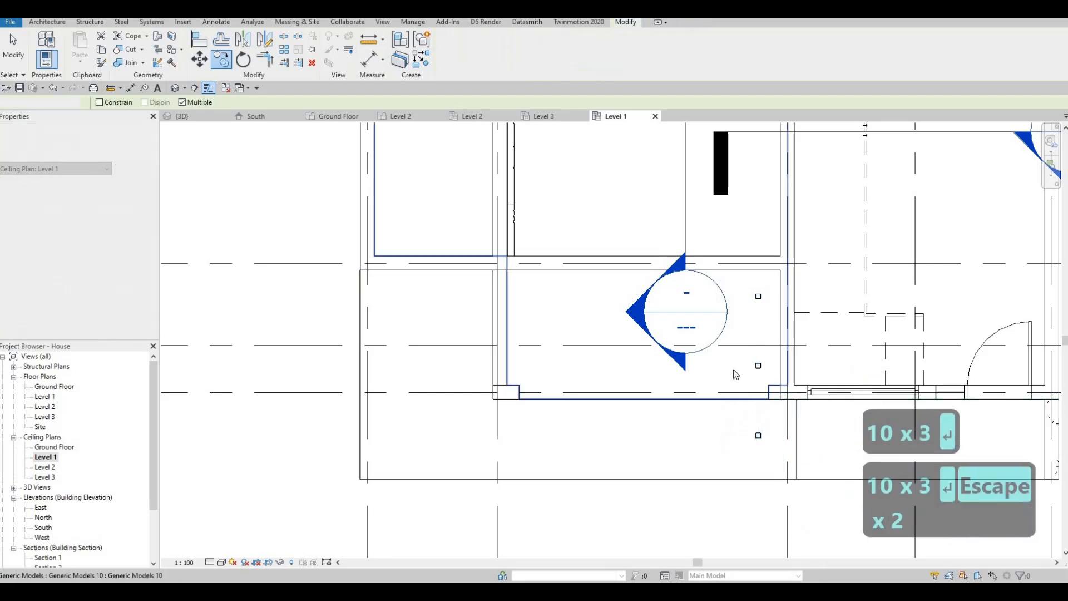
Copy the column of three pot lights five times to the left at 1000 mm spacing, using multiple copy.
scroll(746, 403, "down", 3)
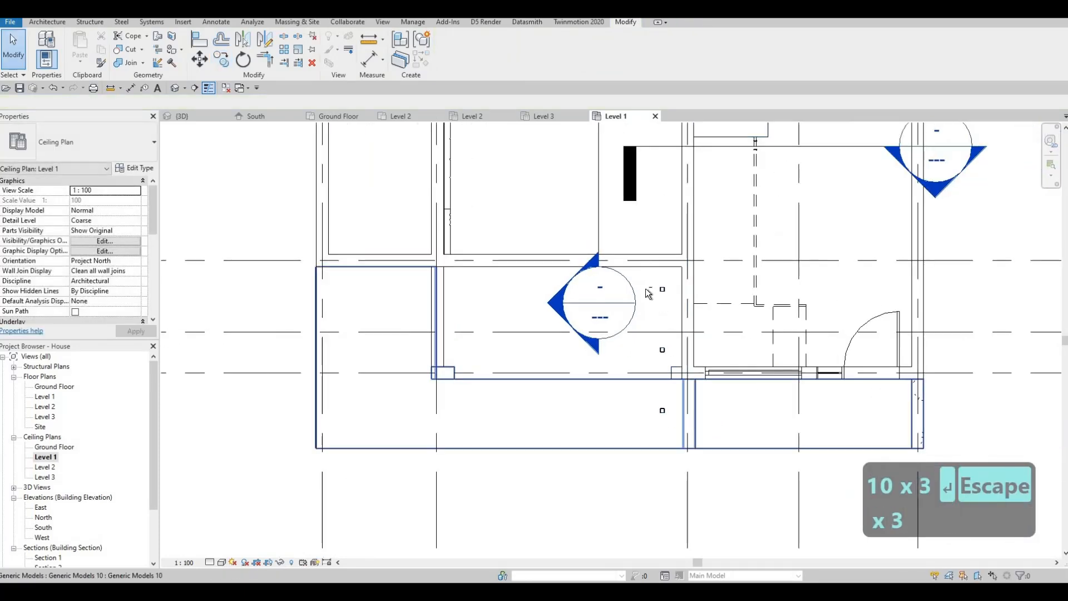
scroll(670, 355, "up", 2)
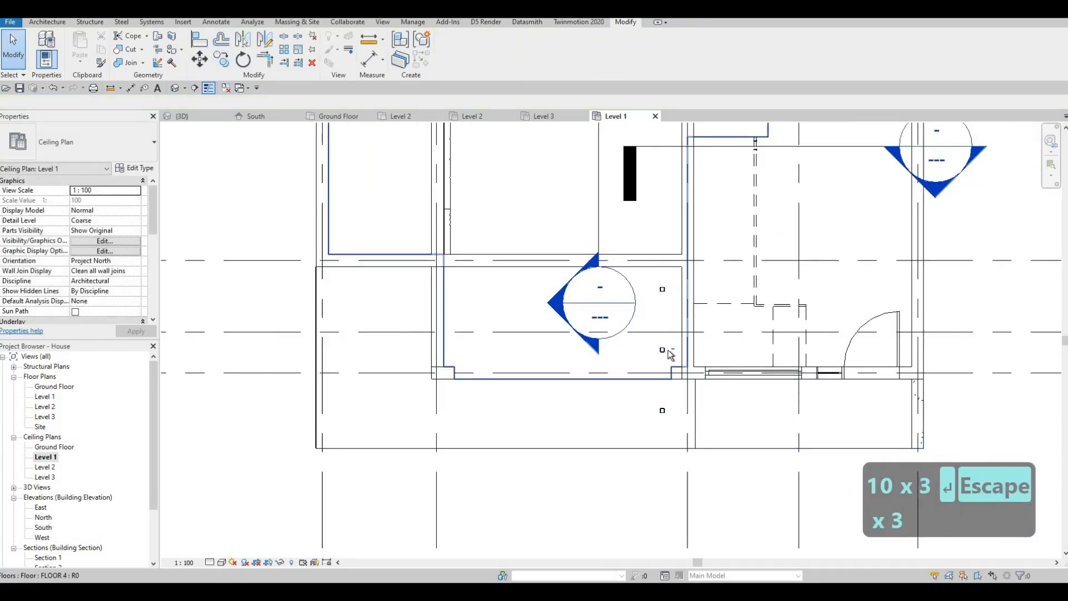
left_click(676, 429)
key("c")
key("o")
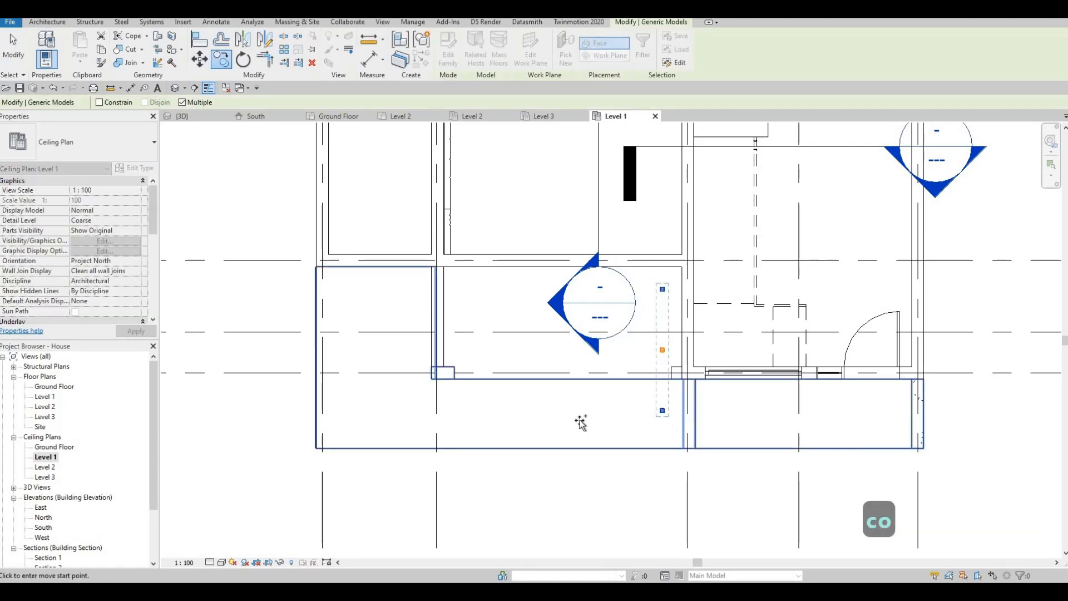
left_click(581, 422)
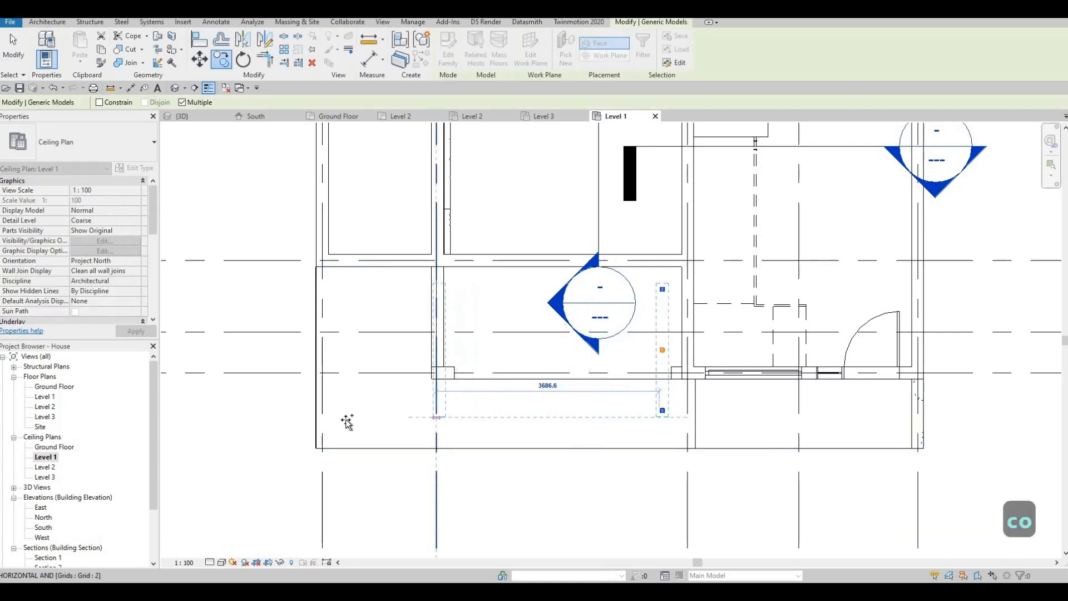
type("1000")
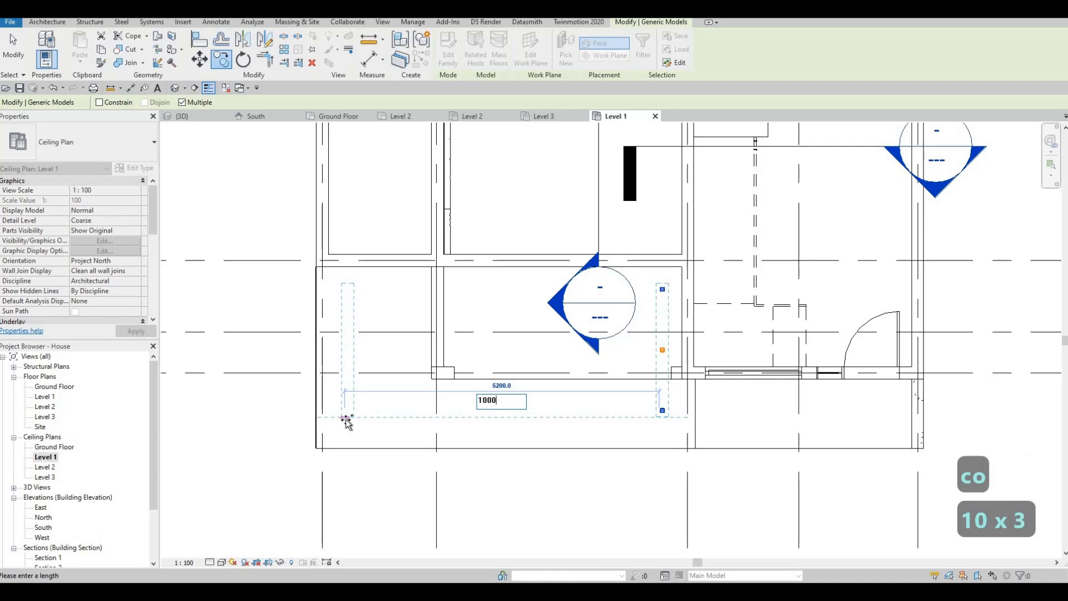
key("Return")
type("1000")
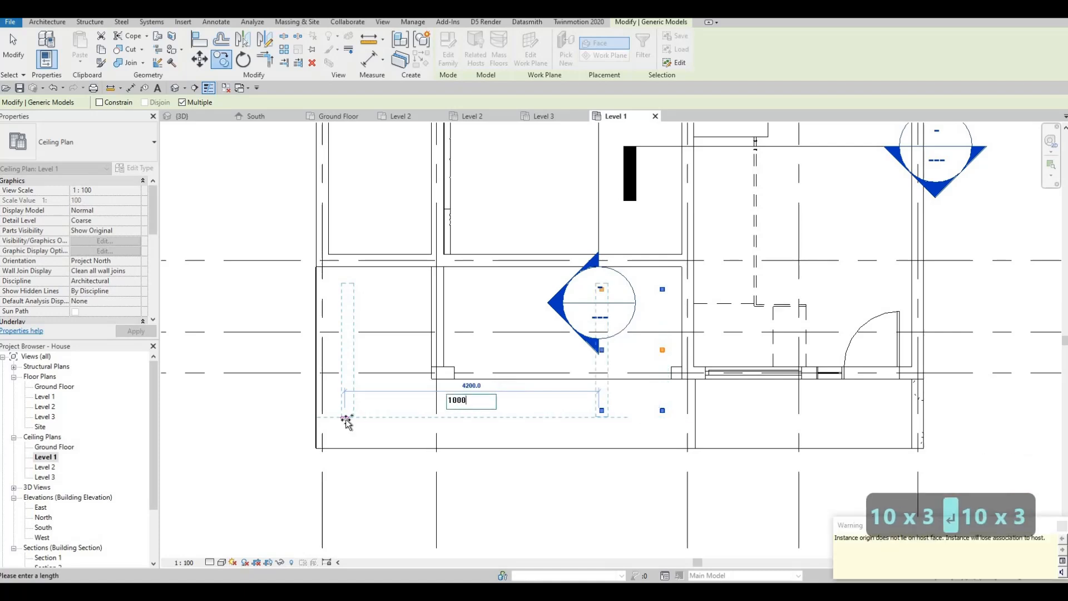
key("Return")
type("1000")
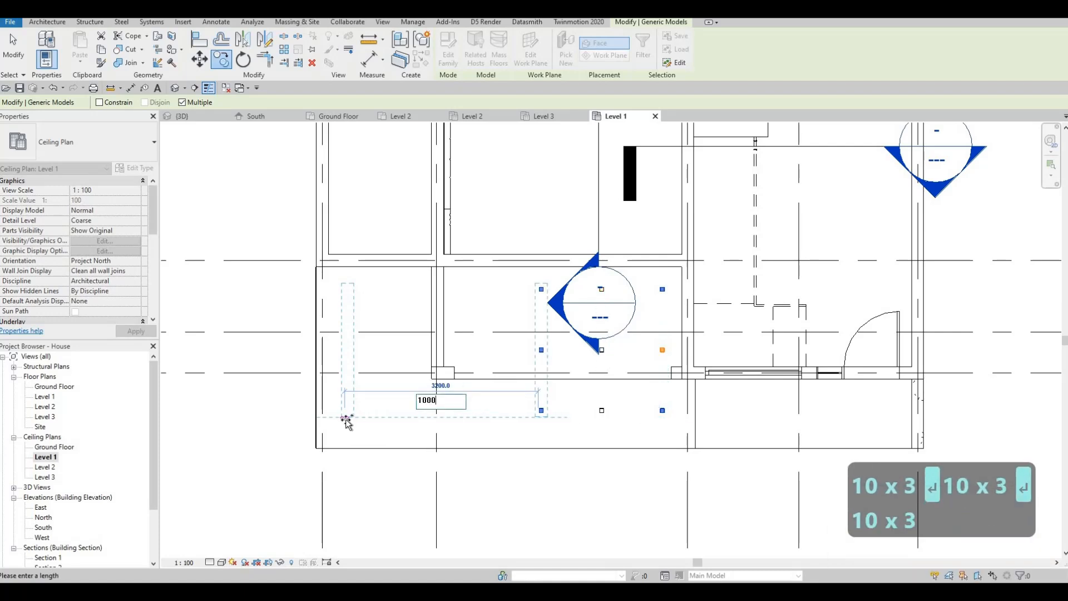
key("Return")
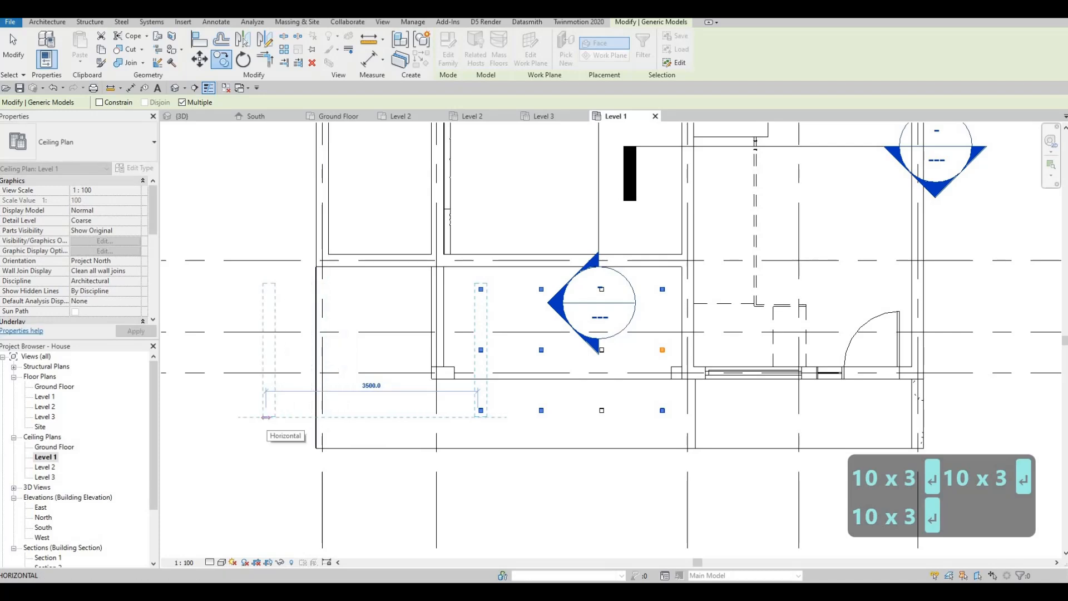
type("1000")
key("Return")
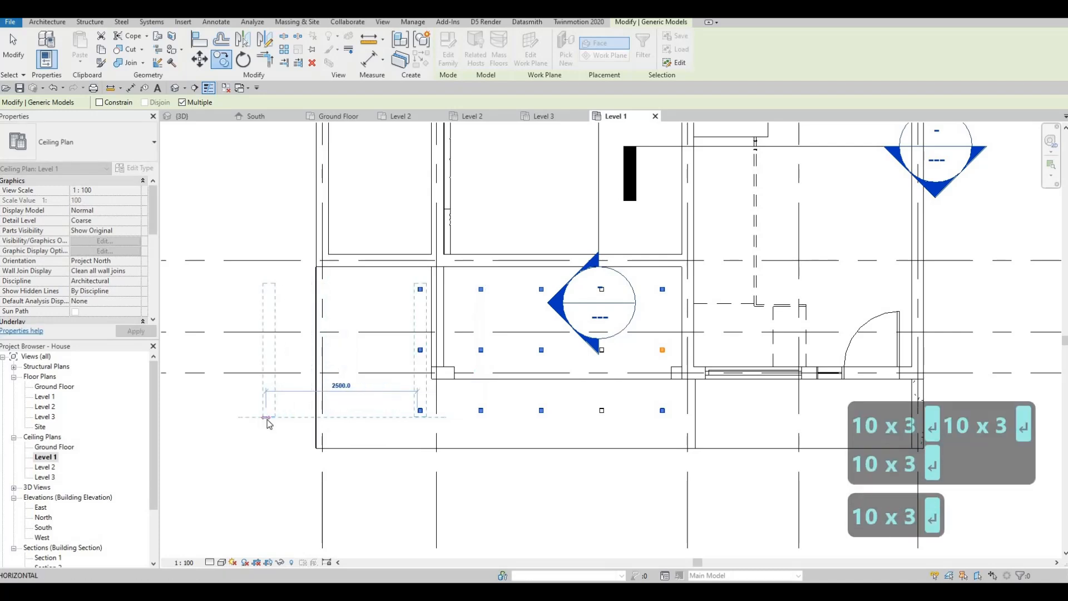
type("15000")
key("Return")
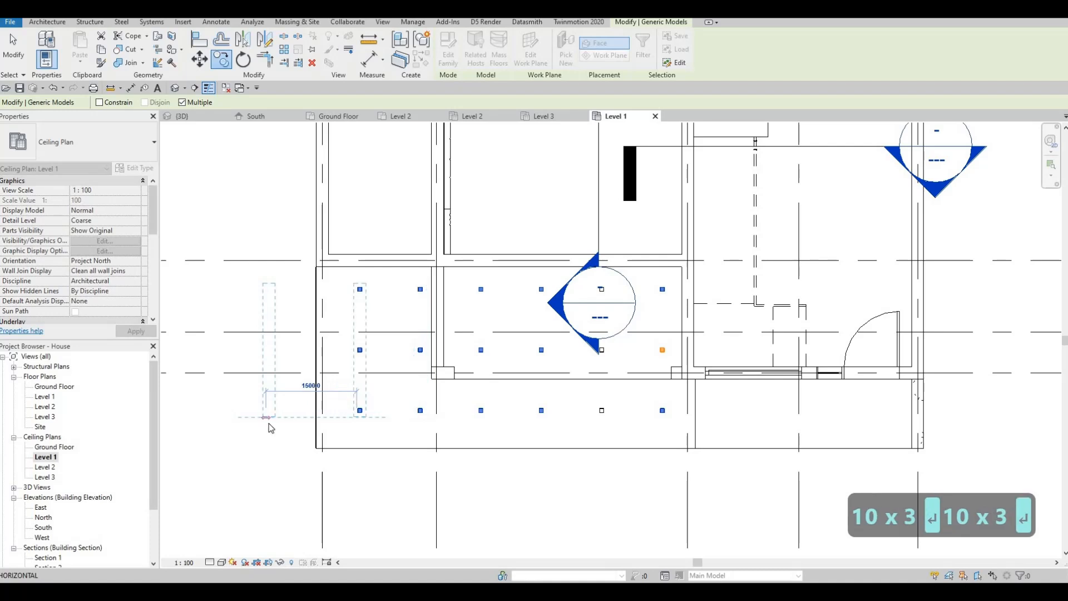
key("Escape")
scroll(275, 392, "down", 1)
key("Escape")
key("Escape")
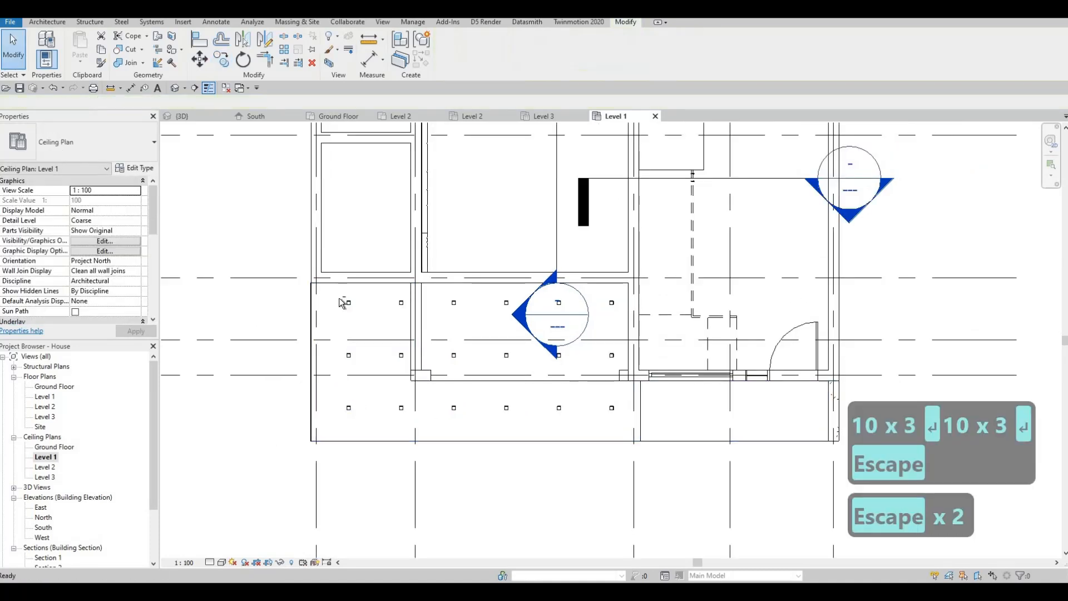
Nudge the whole grid of pot lights left and slightly down to centre it within the overhang outline.
left_click(624, 441)
key("Left")
key("Left")
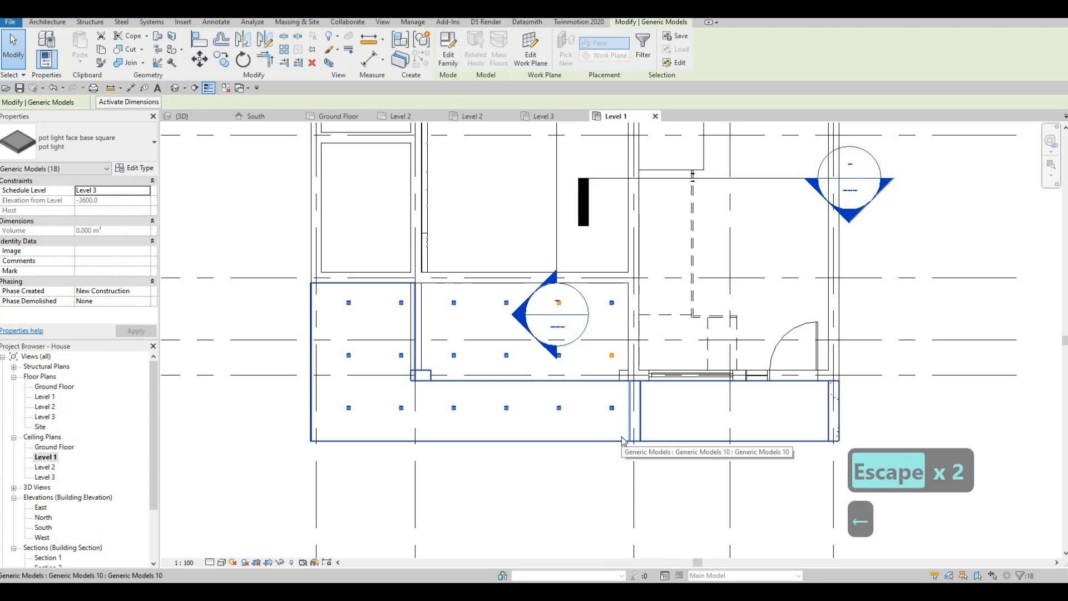
key("Left")
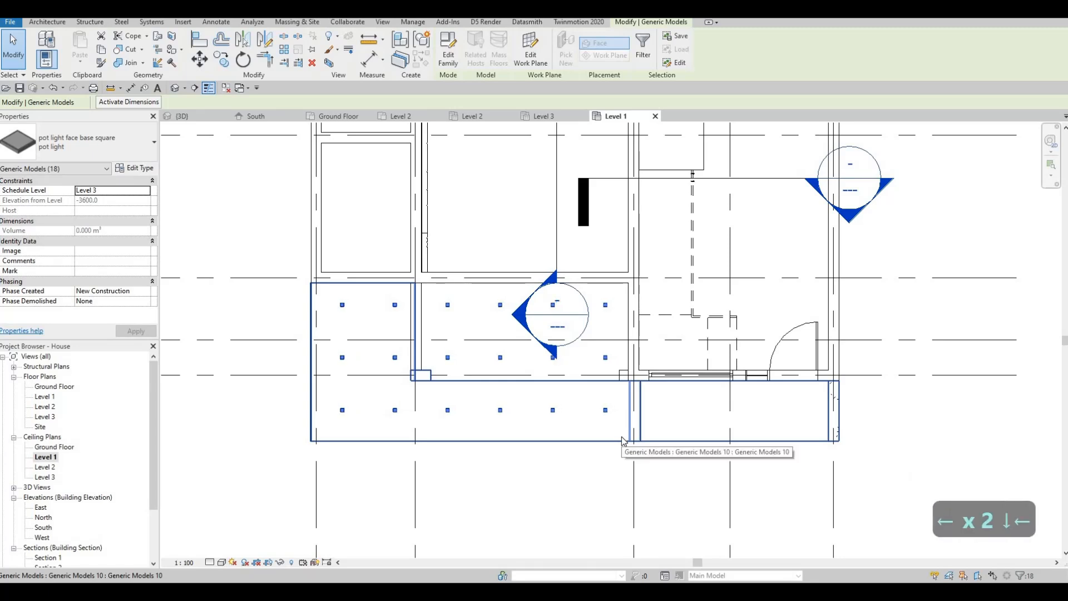
key("Left")
key("Right")
key("Left")
key("Left")
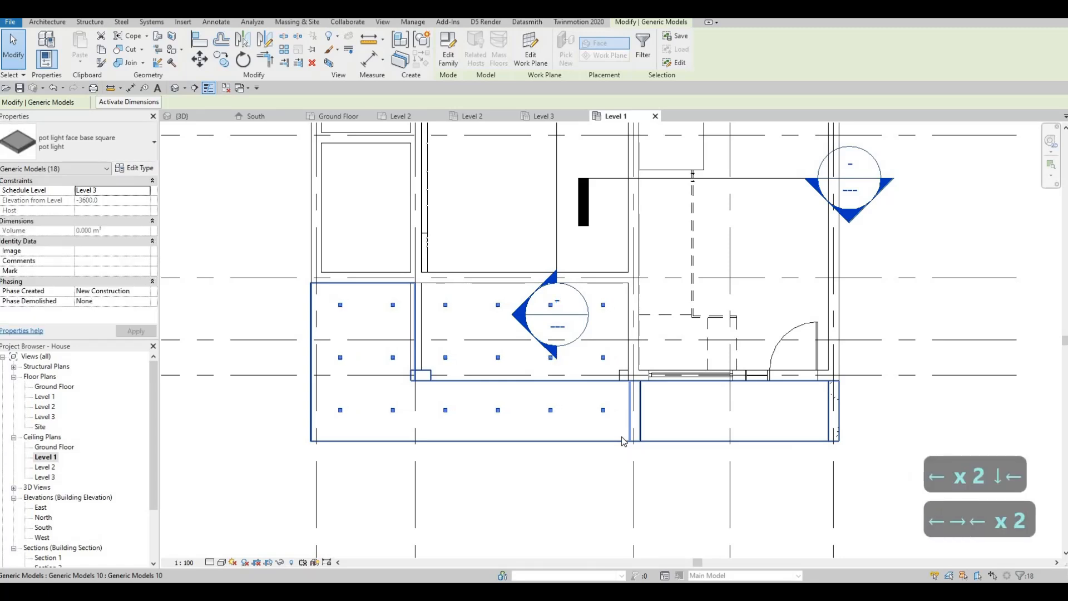
key("Escape")
key("Escape")
key("Escape")
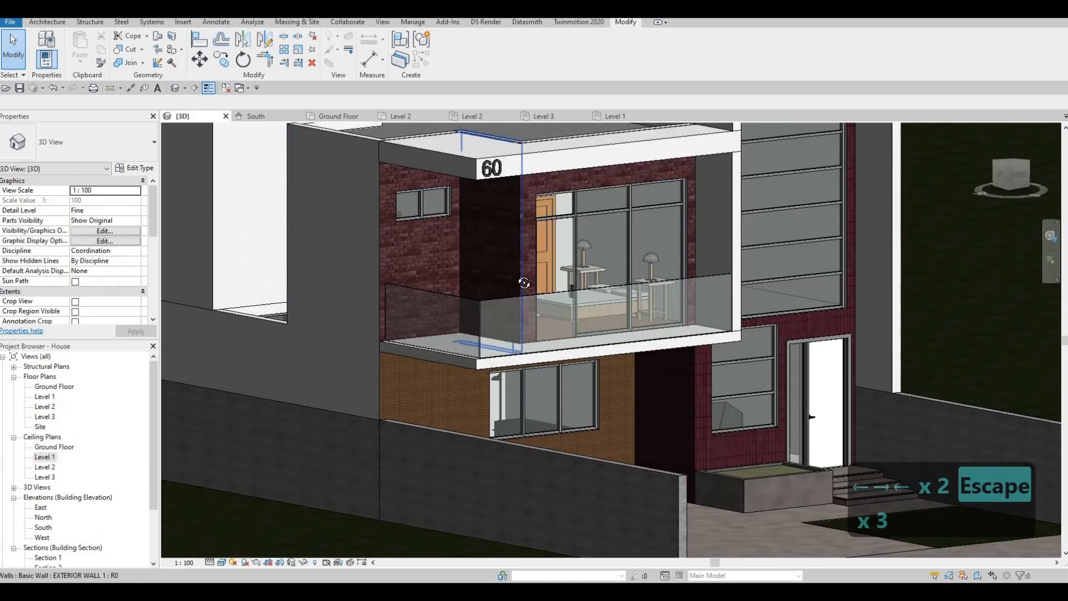
middle_click_drag(524, 283, 558, 333, "shift")
scroll(559, 334, "up", 3)
middle_click_drag(356, 332, 330, 327, "shift")
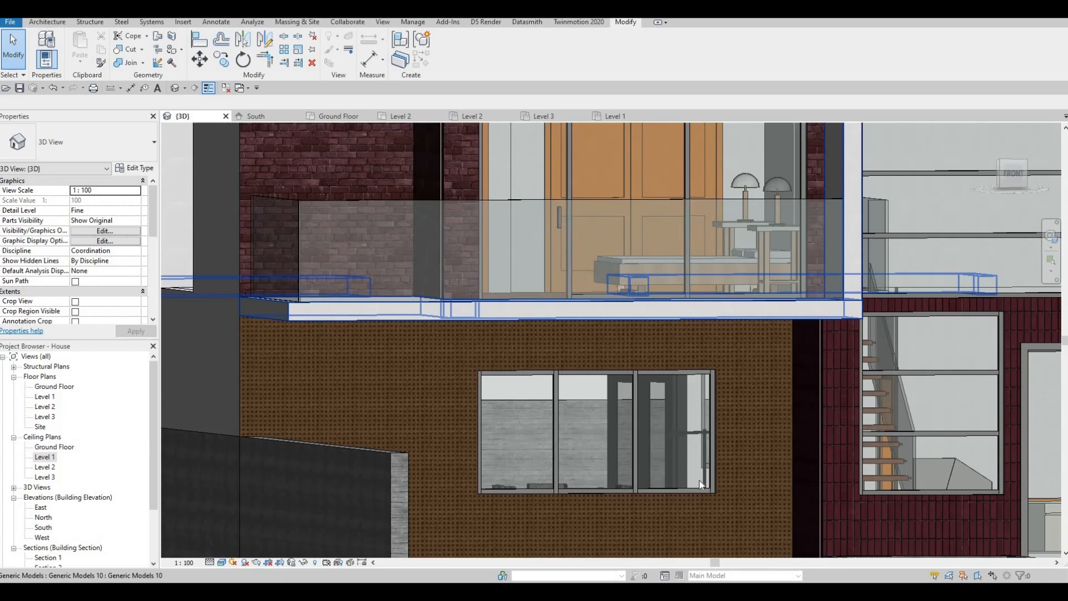
scroll(699, 479, "down", 5)
middle_click_drag(699, 479, 540, 150, "shift")
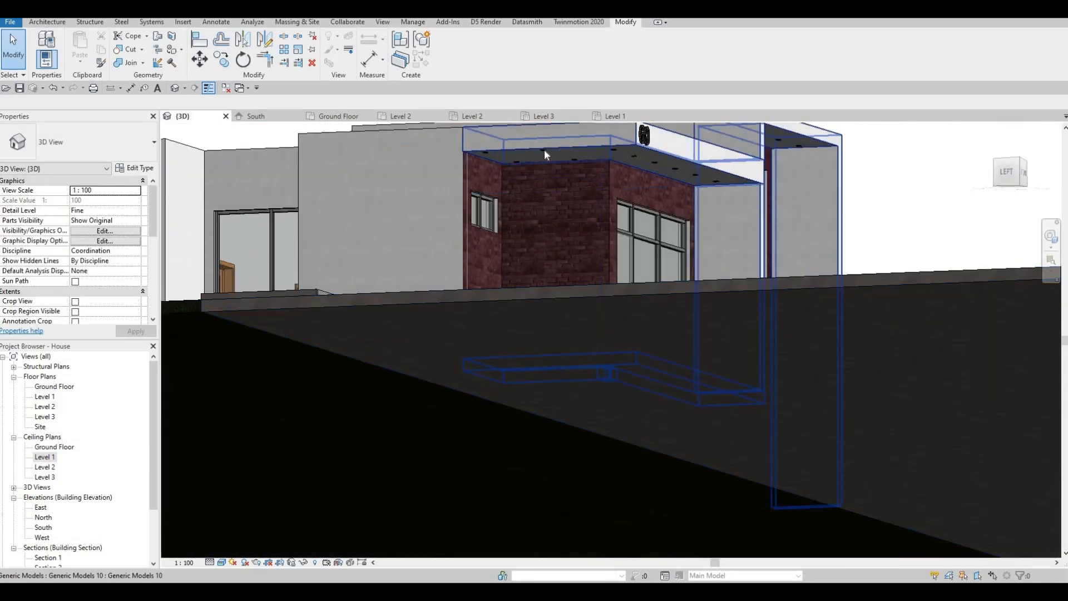
left_click(544, 148)
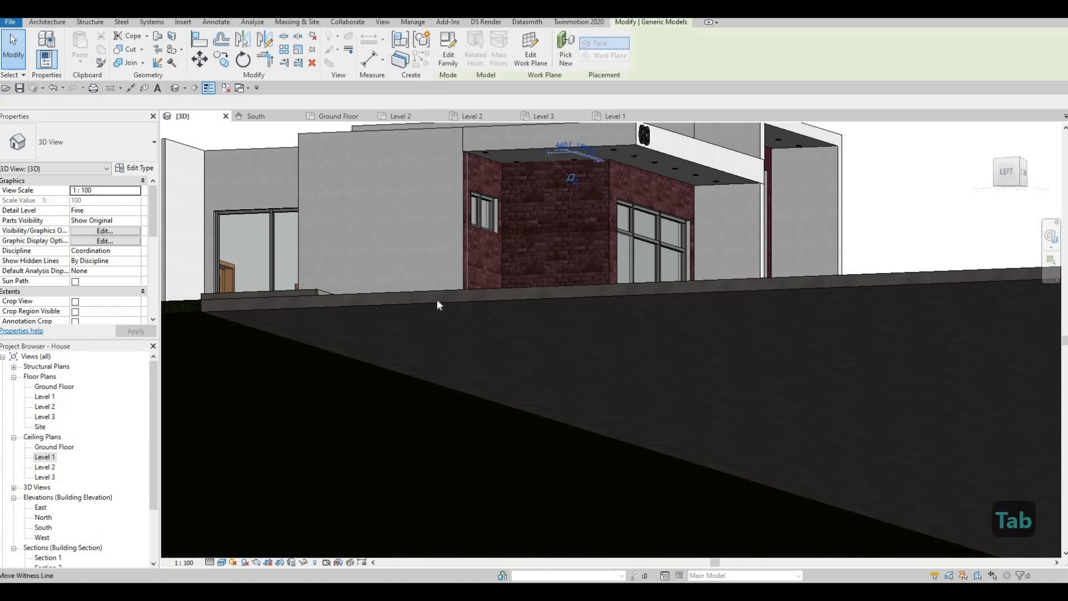
key("c")
key("s")
middle_click_drag(823, 240, 706, 207)
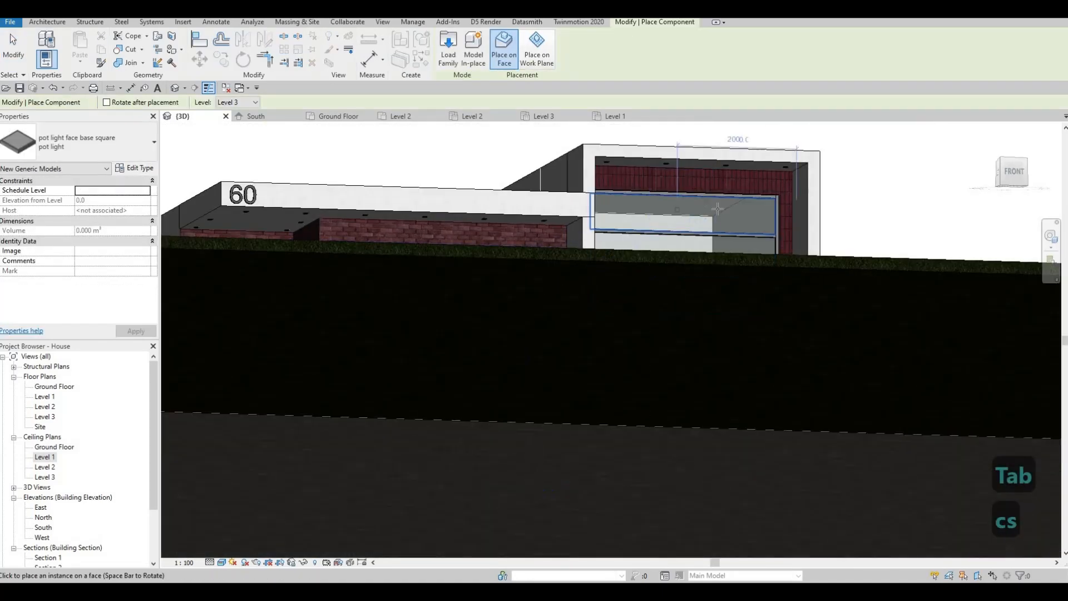
scroll(707, 206, "up", 3)
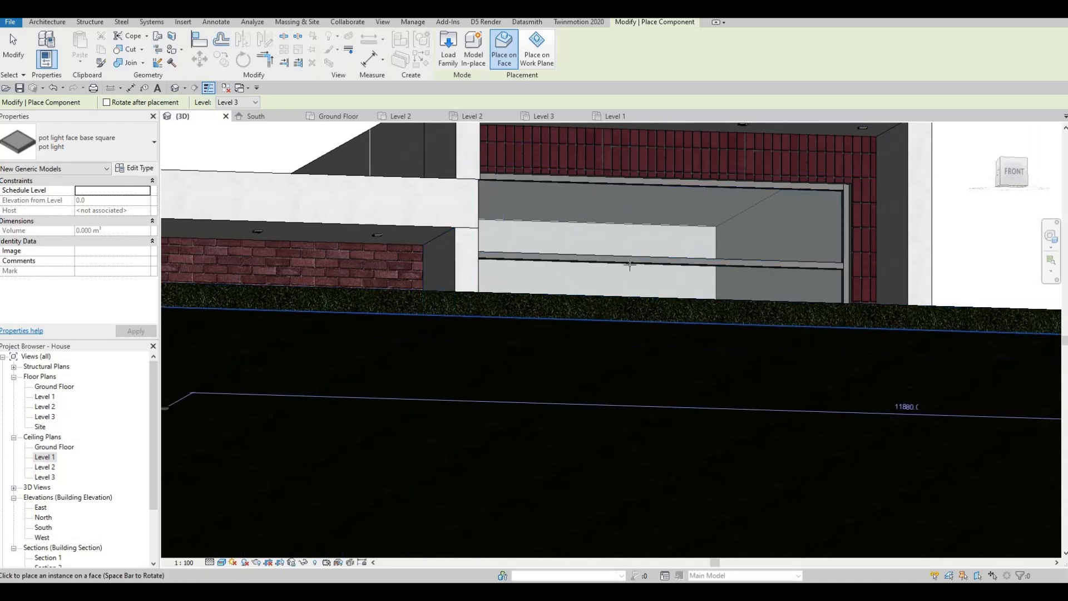
key("Escape")
Hide the brick exterior wall above the stair tower's curtain wall in the 3D view by element.
left_click(645, 158)
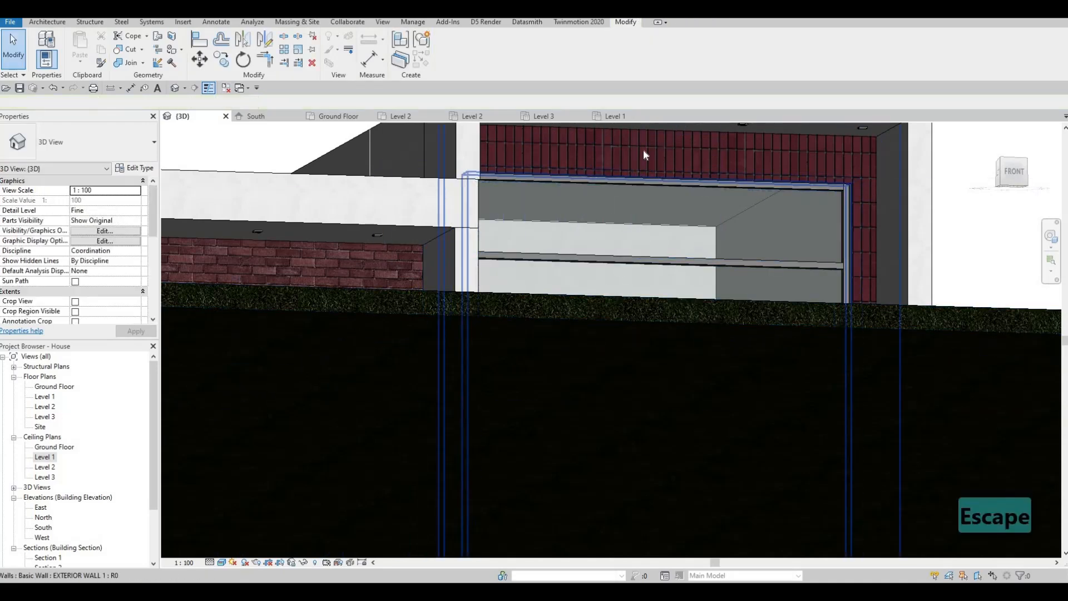
right_click(643, 151)
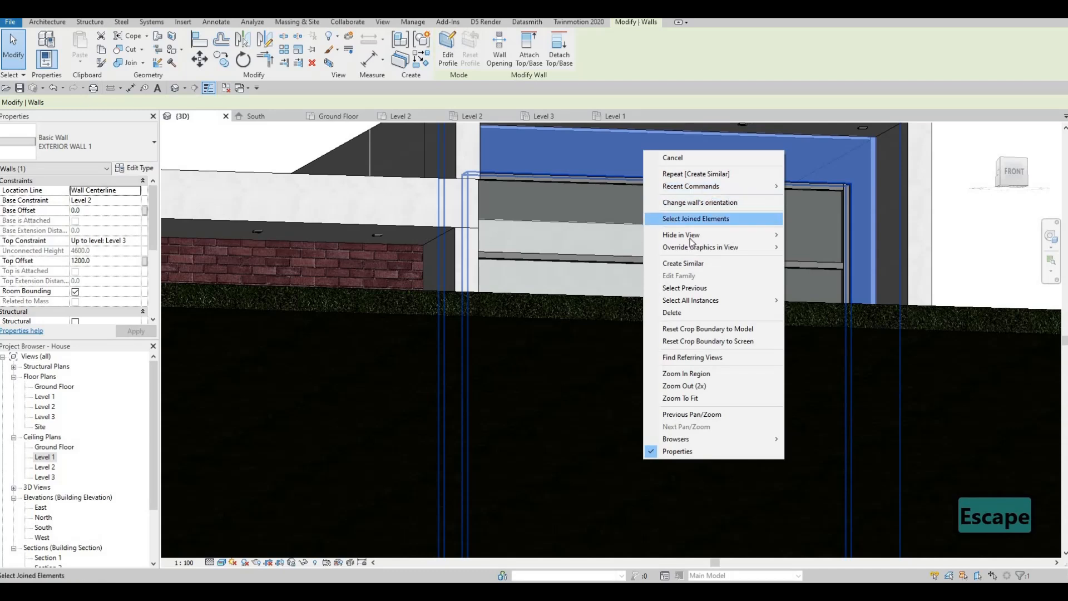
mouse_move(778, 235)
left_click(814, 235)
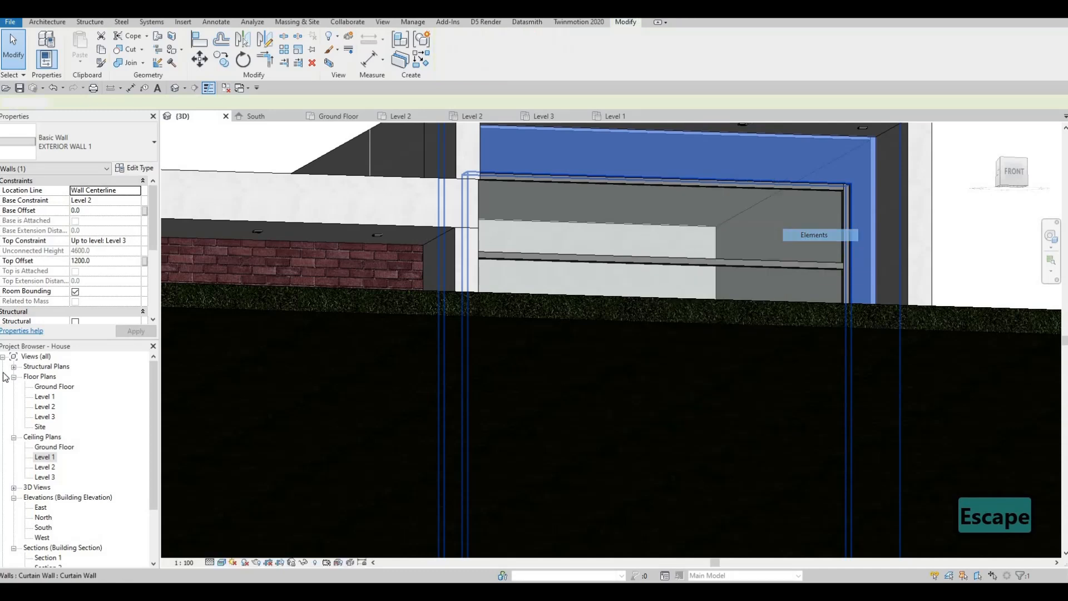
Create a similar square pot light from an existing one on the underside of the stair tower roof, inside behind the curtain wall.
left_click(258, 232)
key("c")
key("s")
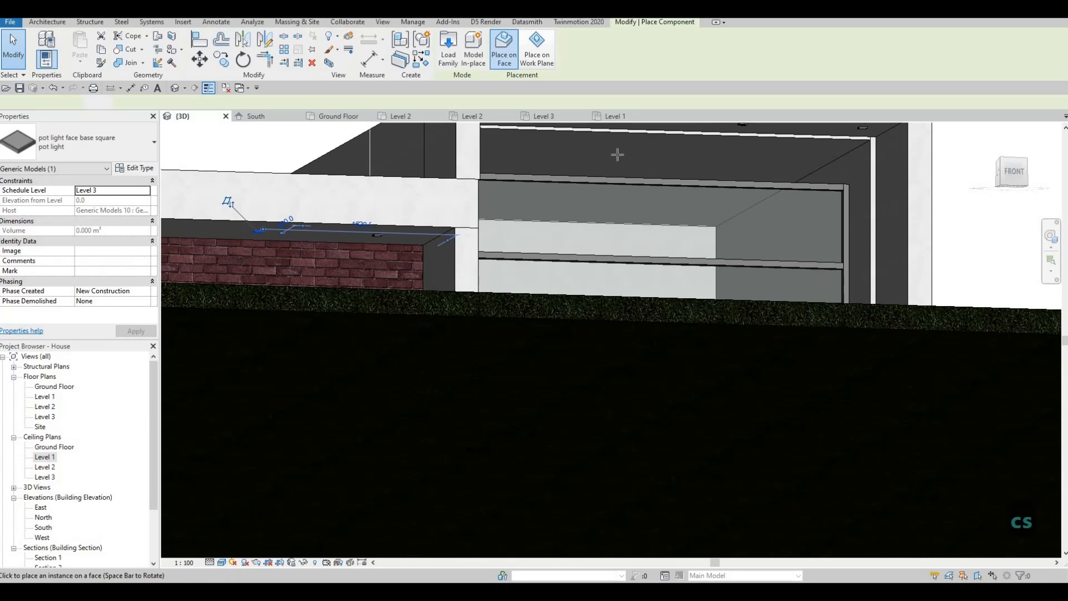
scroll(617, 155, "up", 5)
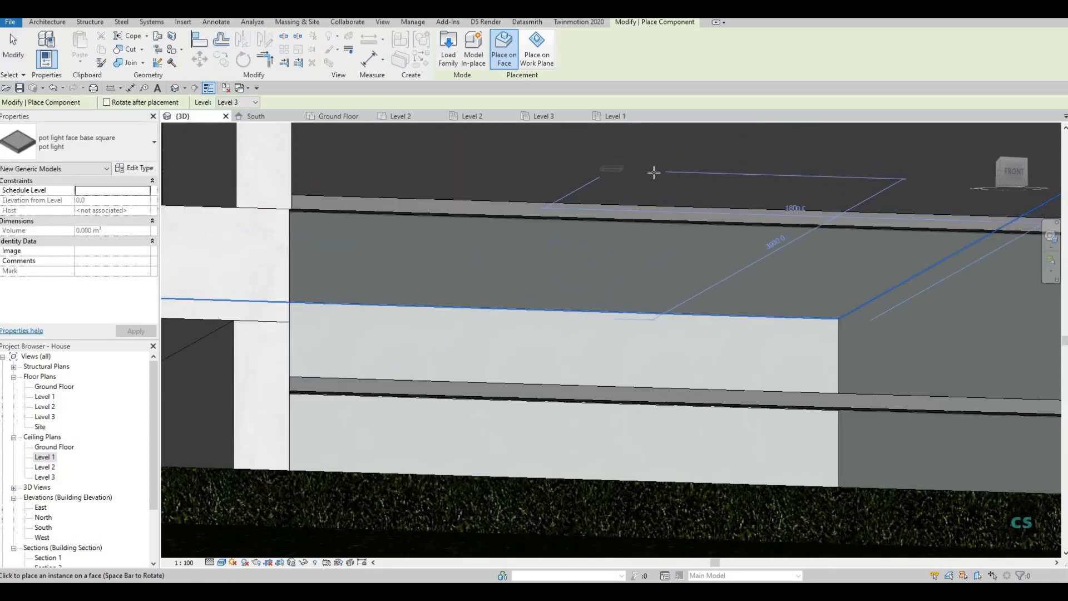
left_click(648, 183)
scroll(636, 248, "down", 3)
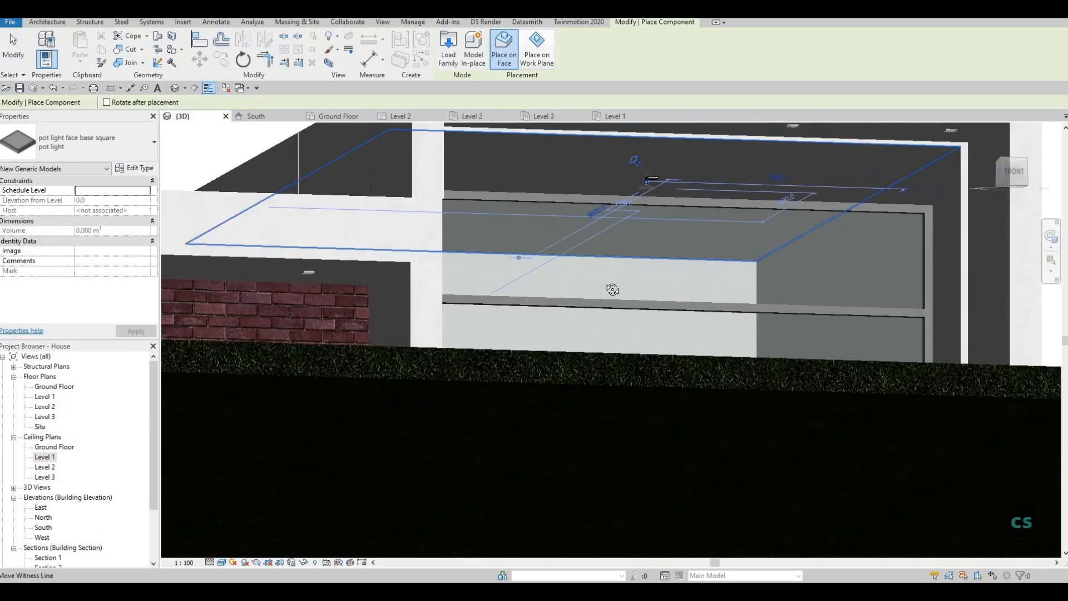
middle_click_drag(612, 289, 397, 390, "shift")
middle_click_drag(358, 318, 440, 291)
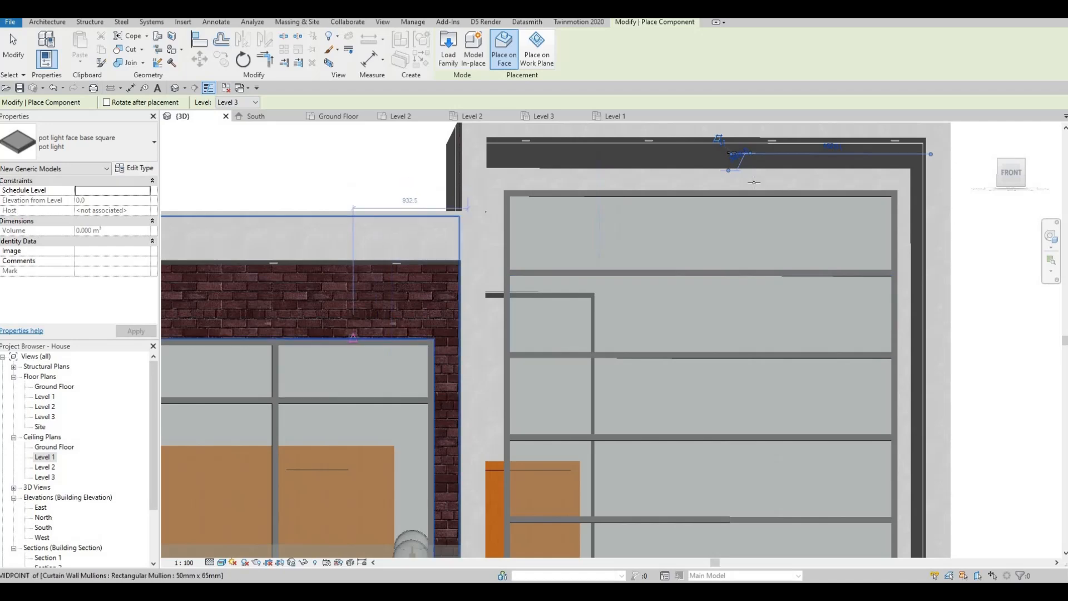
middle_click_drag(794, 174, 691, 417, "shift")
key("Escape")
key("Escape")
Reveal the hidden elements and unhide the exterior wall around the stair tower's curtain wall.
middle_click_drag(659, 472, 642, 508, "shift")
scroll(648, 503, "down", 1)
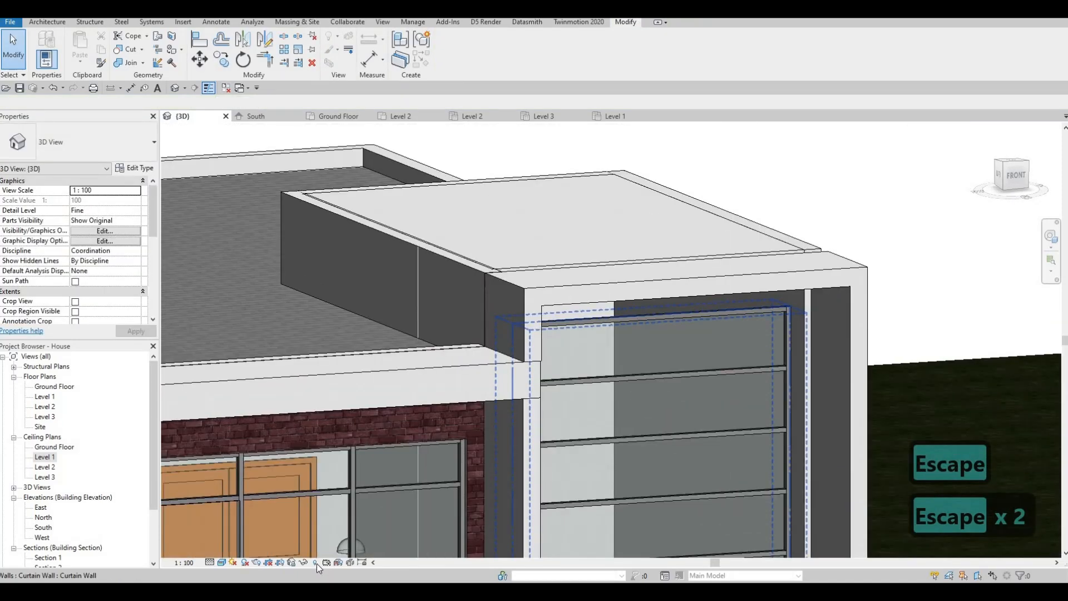
left_click(315, 562)
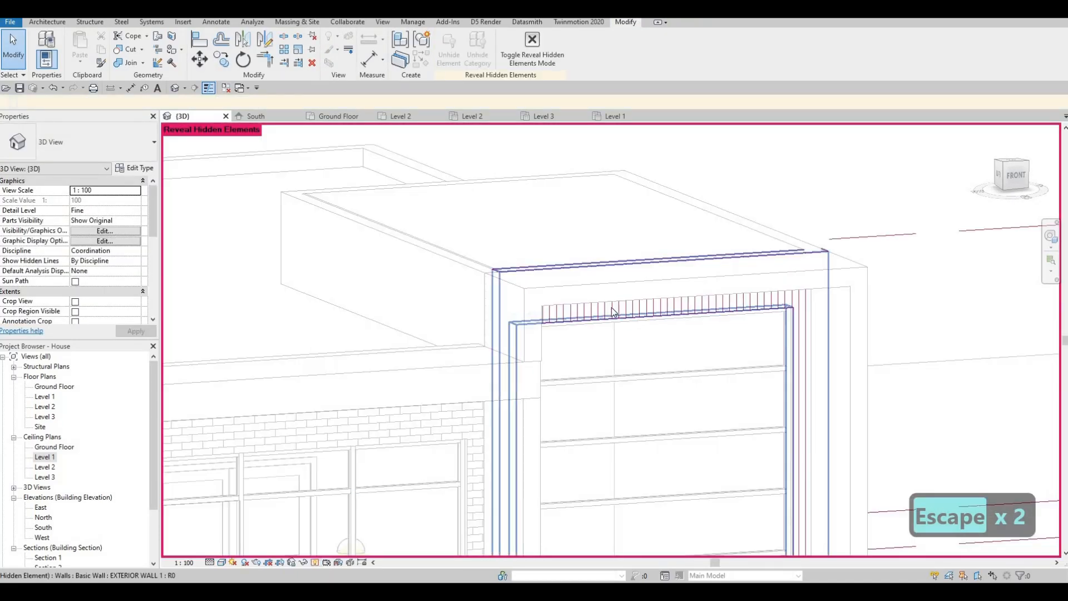
key("Tab")
key("Tab")
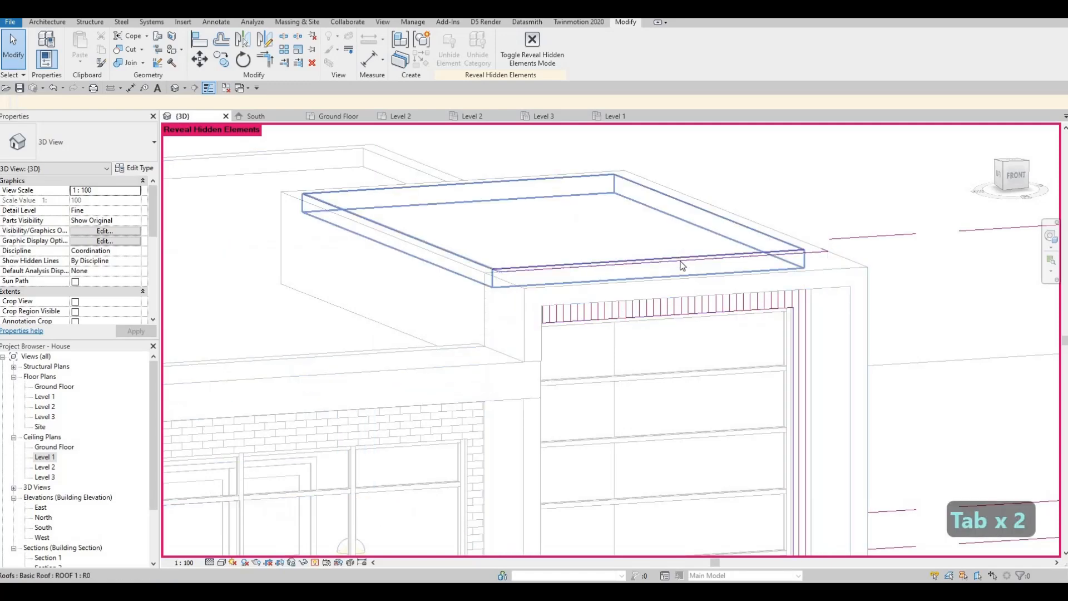
left_click(695, 300)
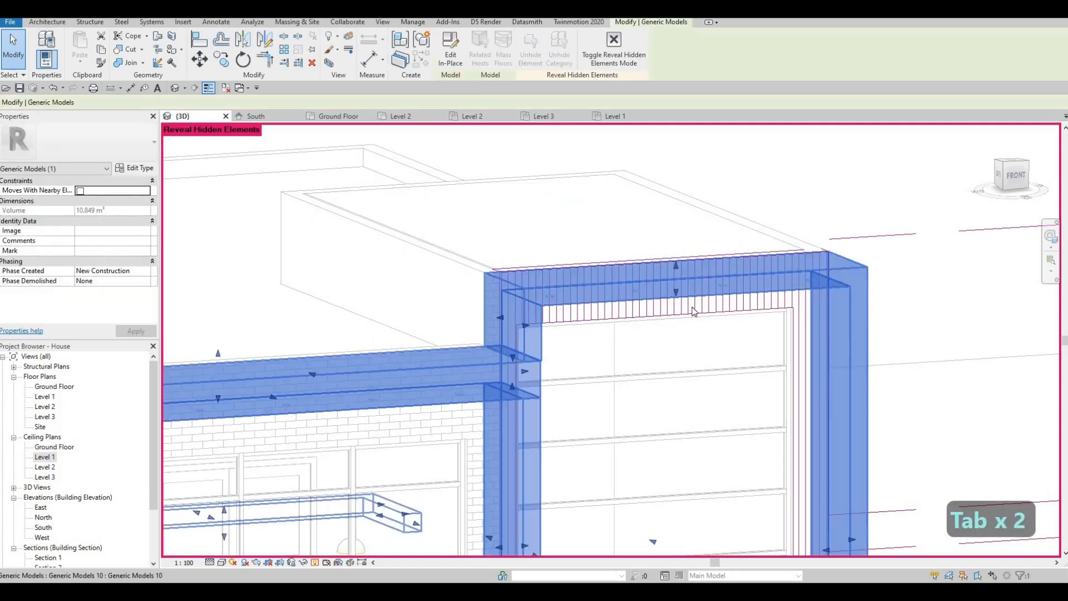
key("Escape")
key("Tab")
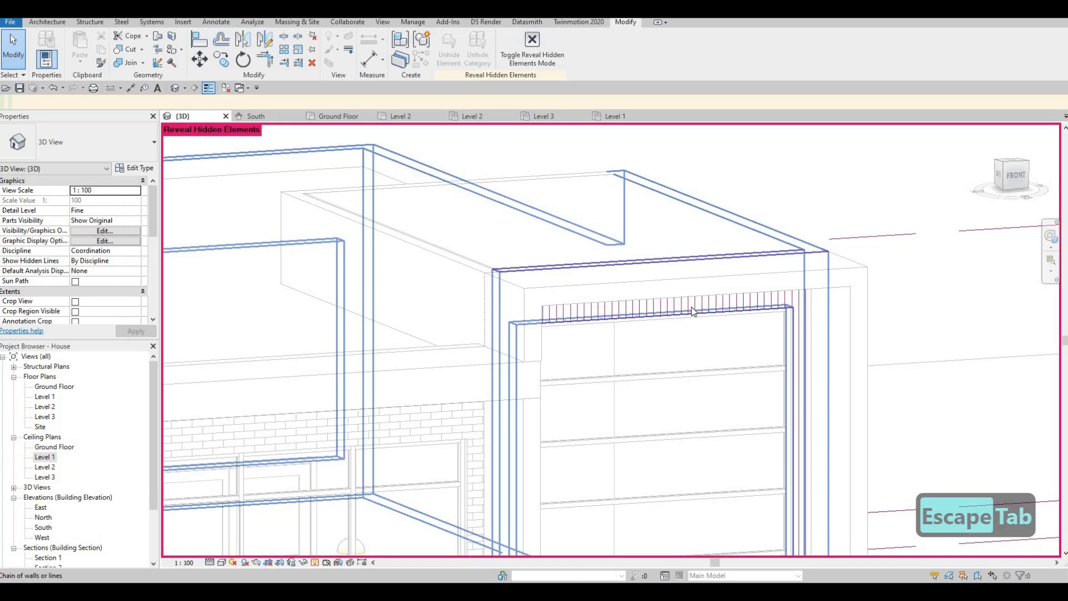
left_click(799, 313)
key("Escape")
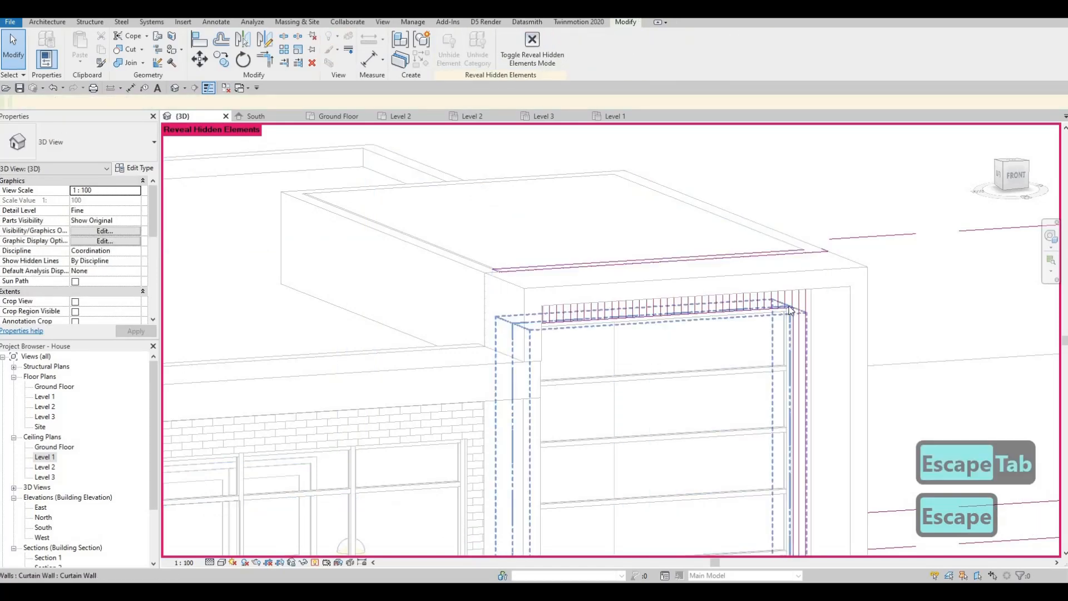
left_click(792, 310)
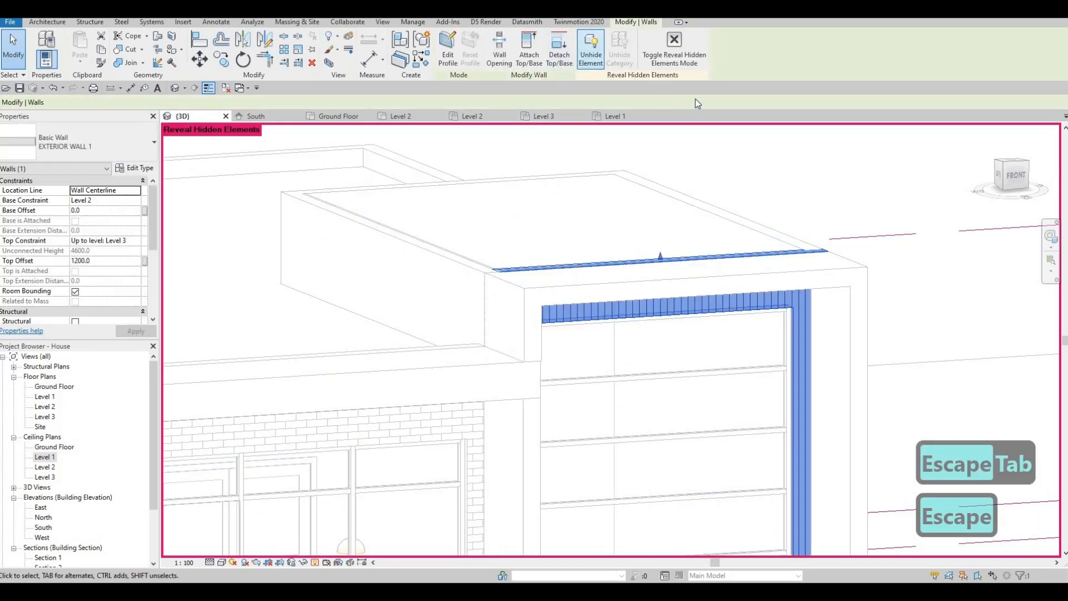
key("Escape")
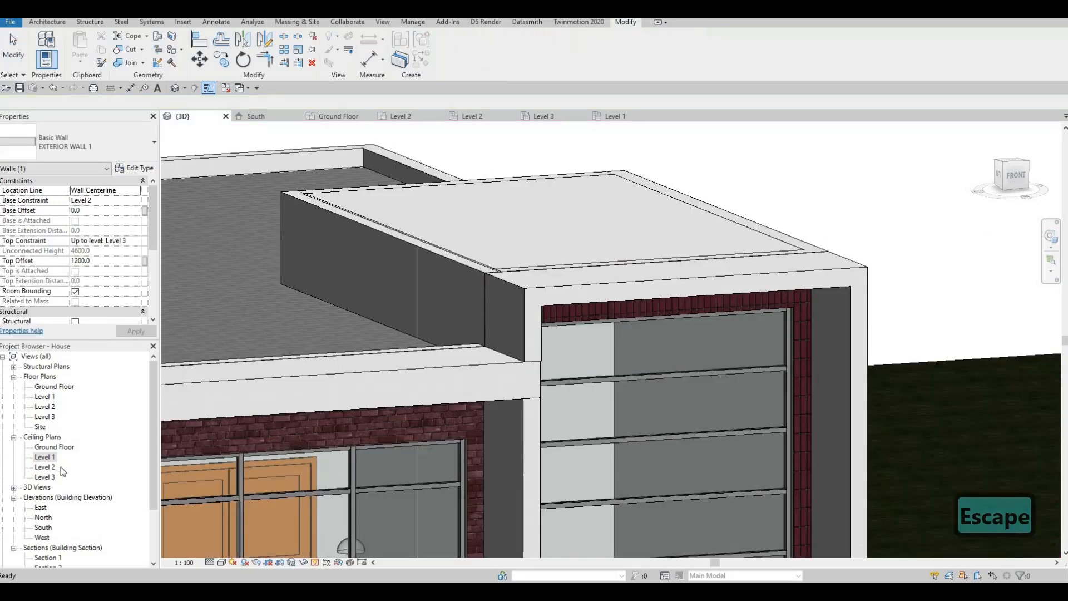
Open the Level 3 ceiling plan and copy the row of four overhang pot lights up into the room behind the curtain wall.
double_click(42, 417)
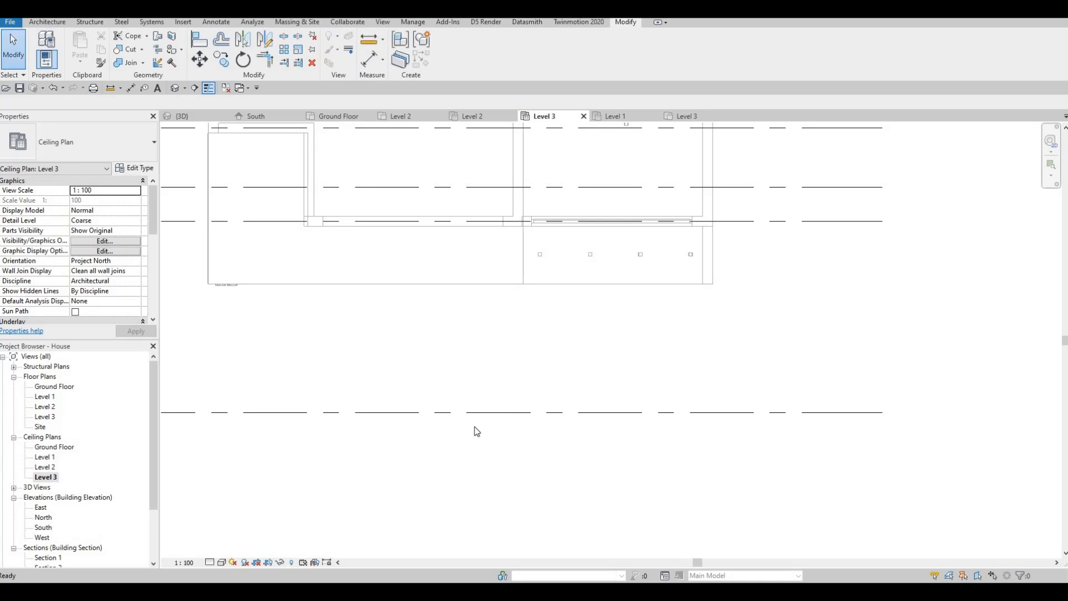
scroll(474, 427, "down", 2)
middle_click_drag(592, 233, 475, 408)
scroll(479, 378, "up", 2)
key("Escape")
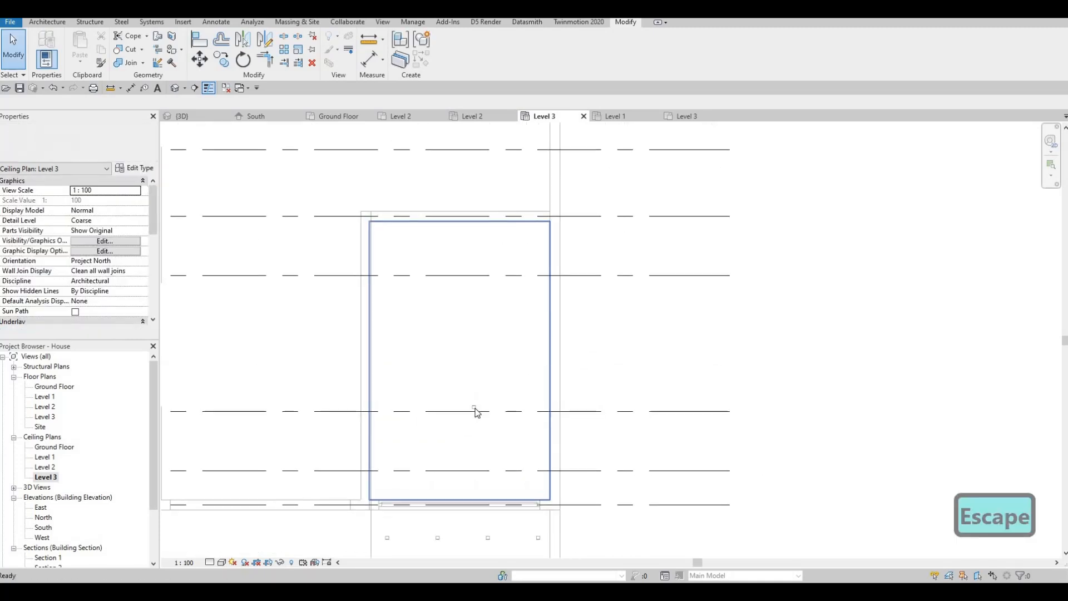
middle_click_drag(382, 537, 381, 476)
key("Escape")
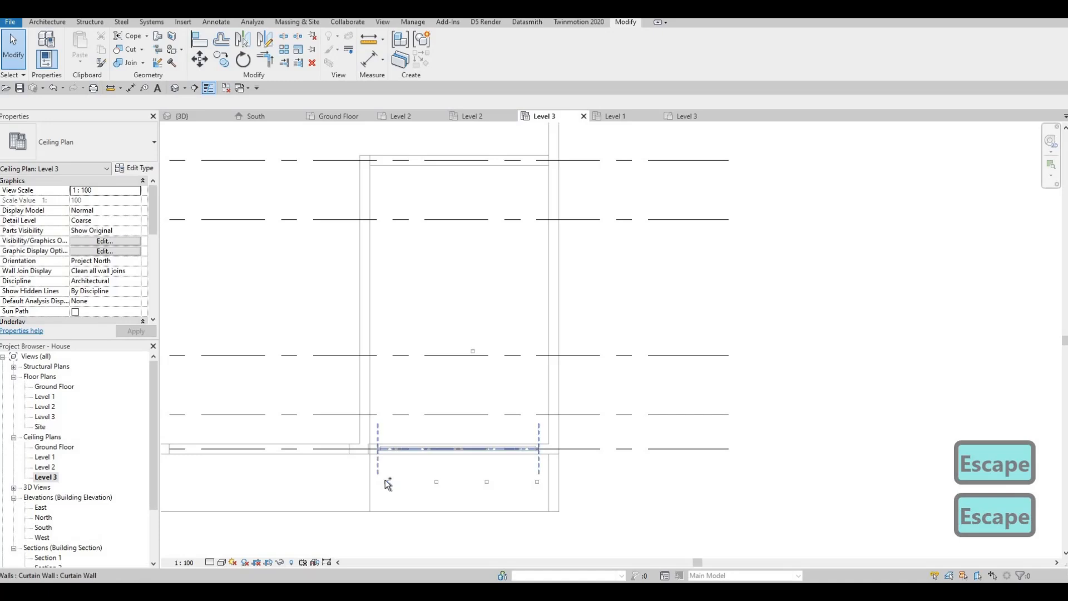
left_click(385, 481)
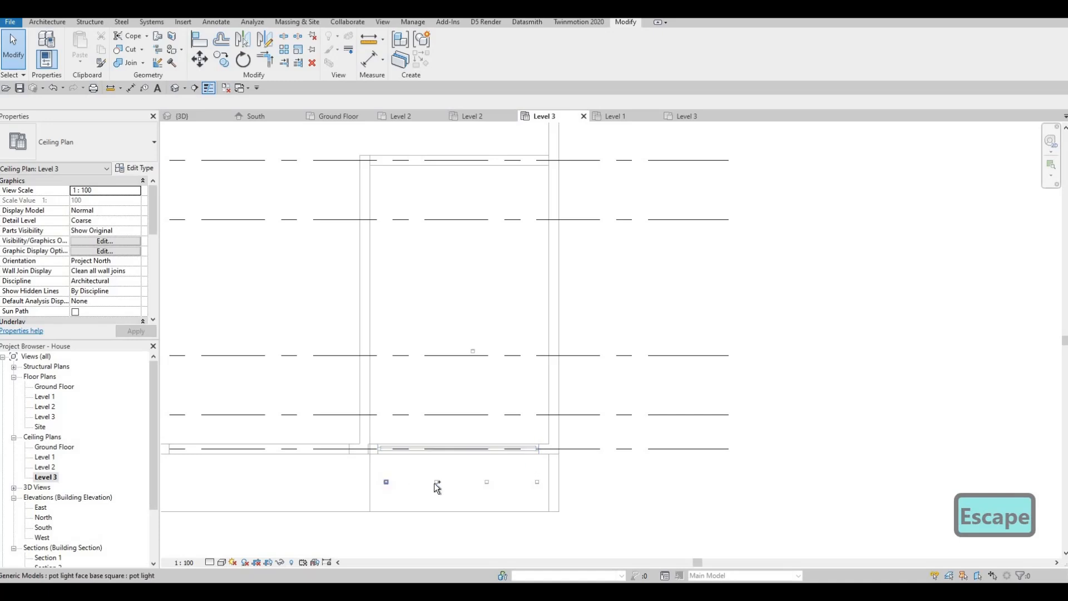
left_click(535, 483, "ctrl")
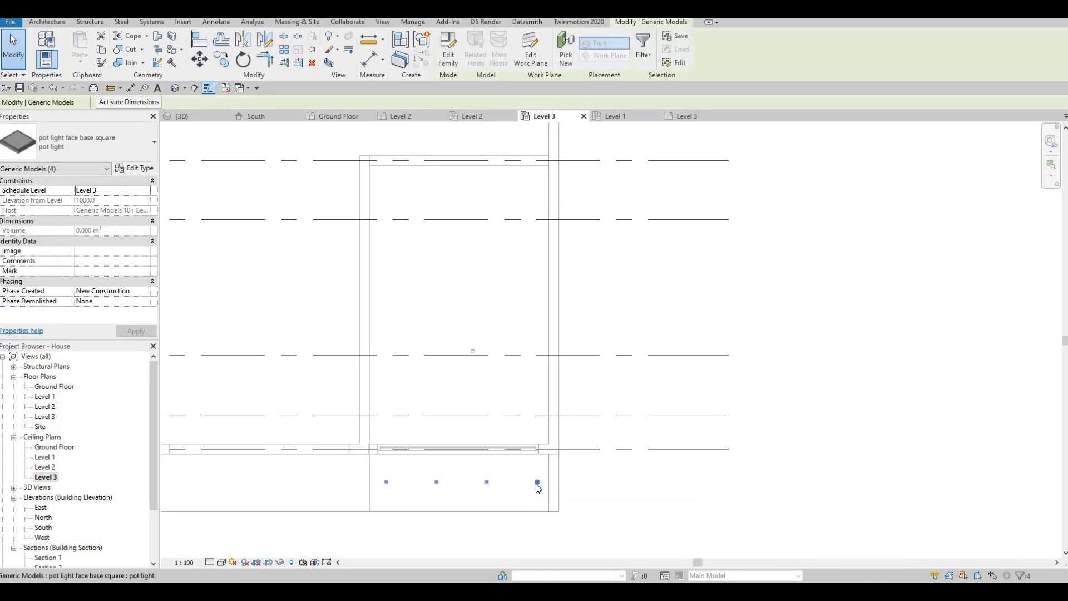
key("o")
left_click(535, 482)
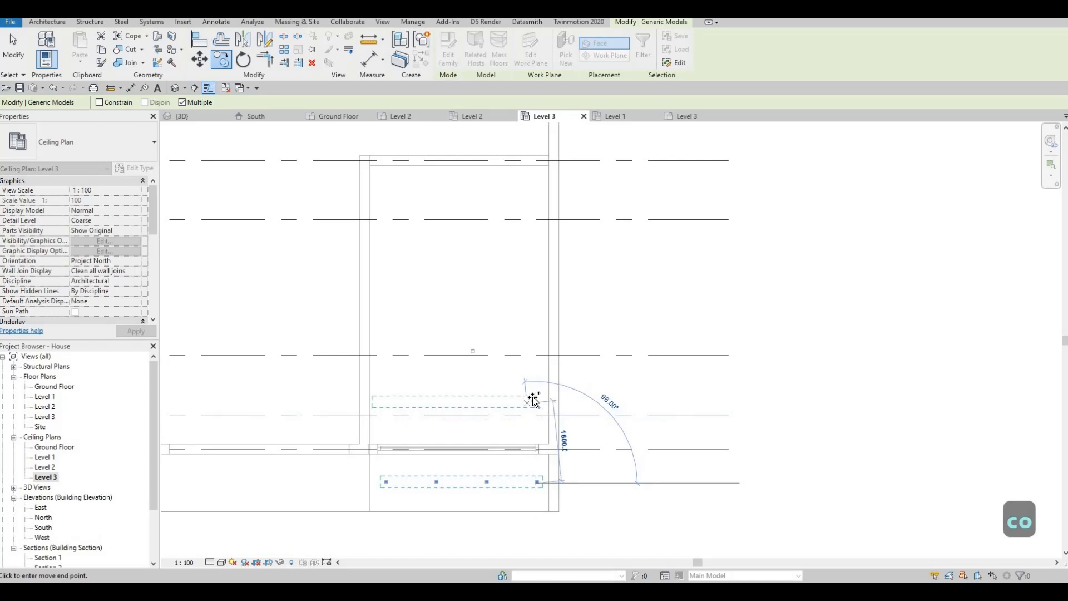
left_click(534, 415)
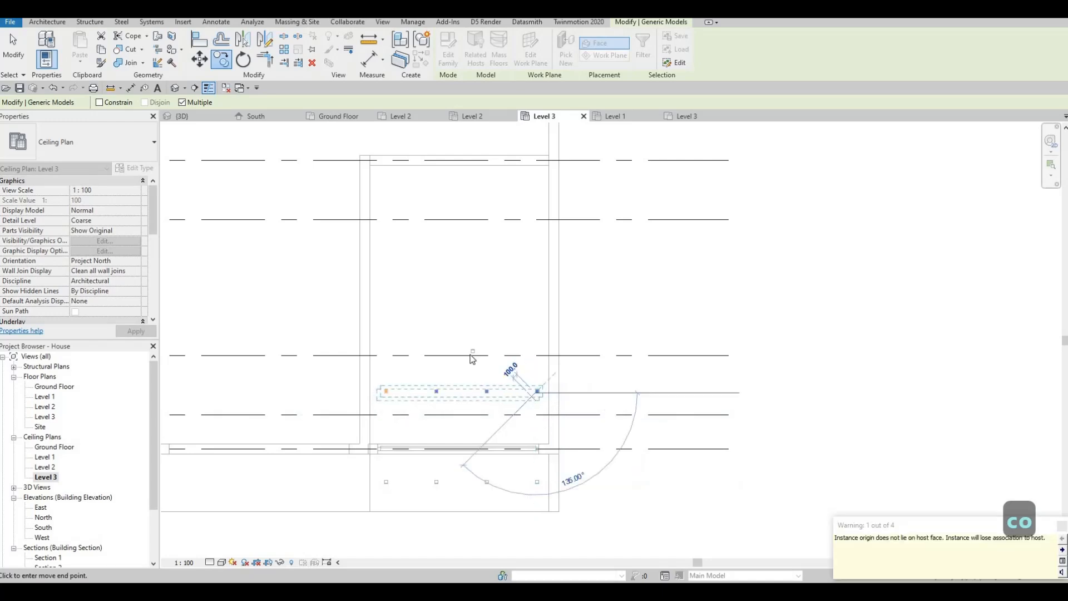
key("Escape")
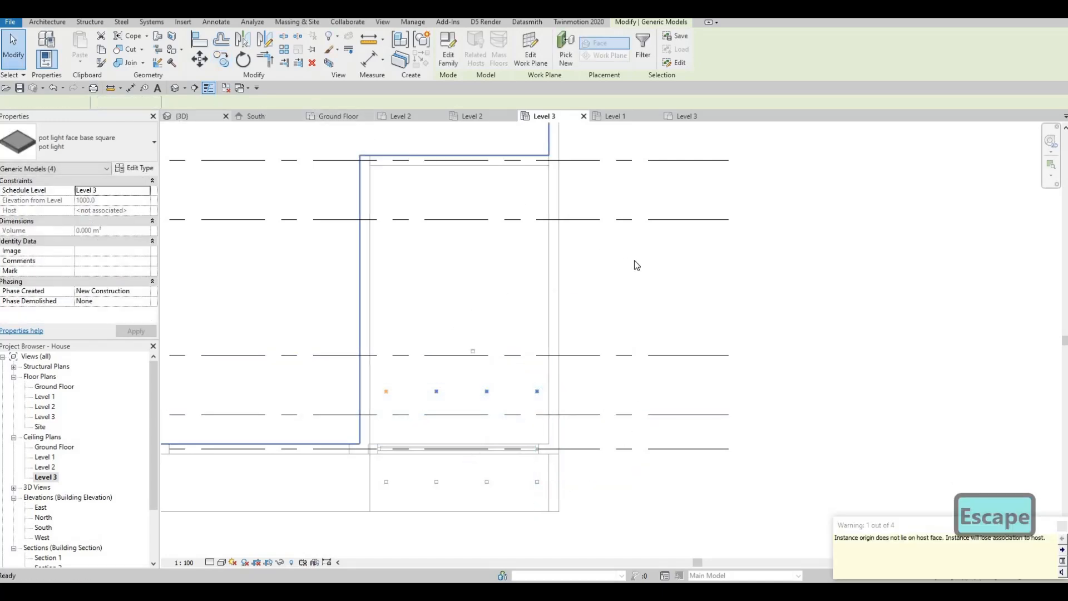
Check the copied pot lights in the 3D view and the Level 3 floor plan, and return to the Level 3 ceiling plan.
left_click(182, 115)
middle_click_drag(615, 245, 636, 234, "shift")
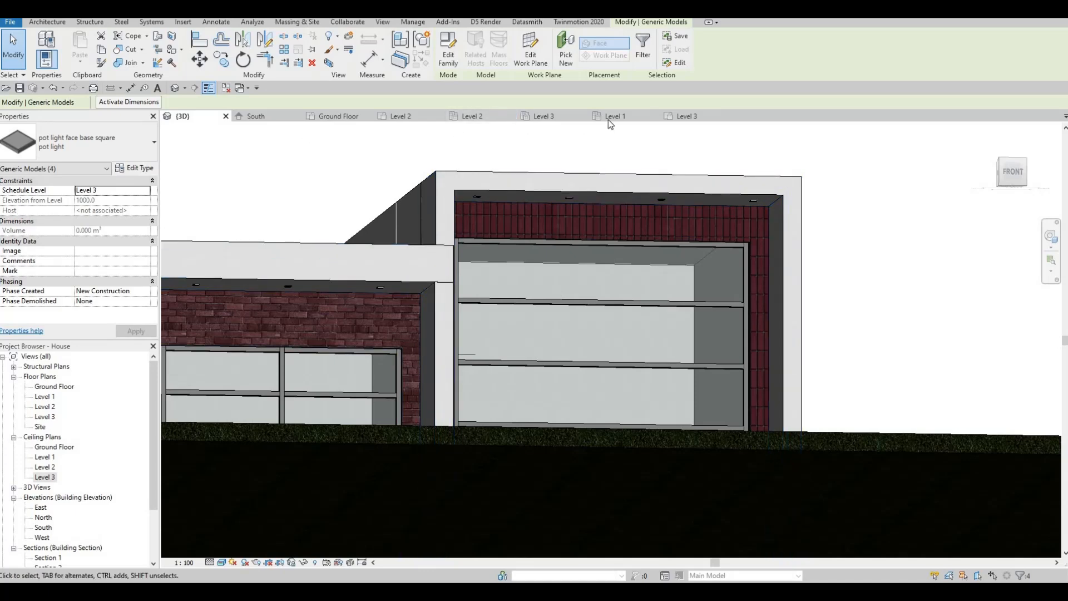
left_click(692, 117)
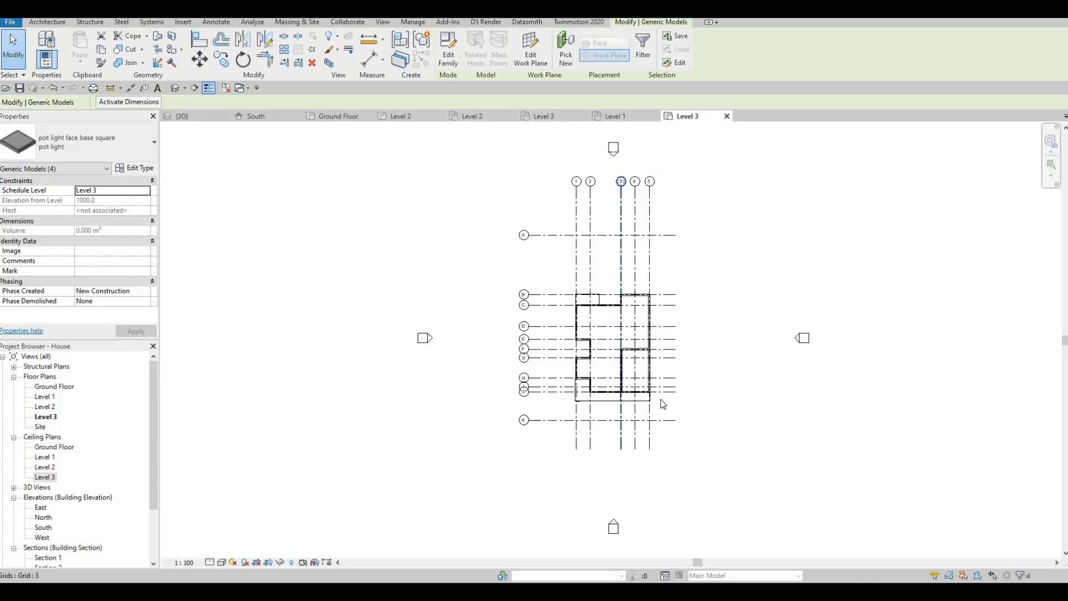
scroll(626, 158, "up", 5)
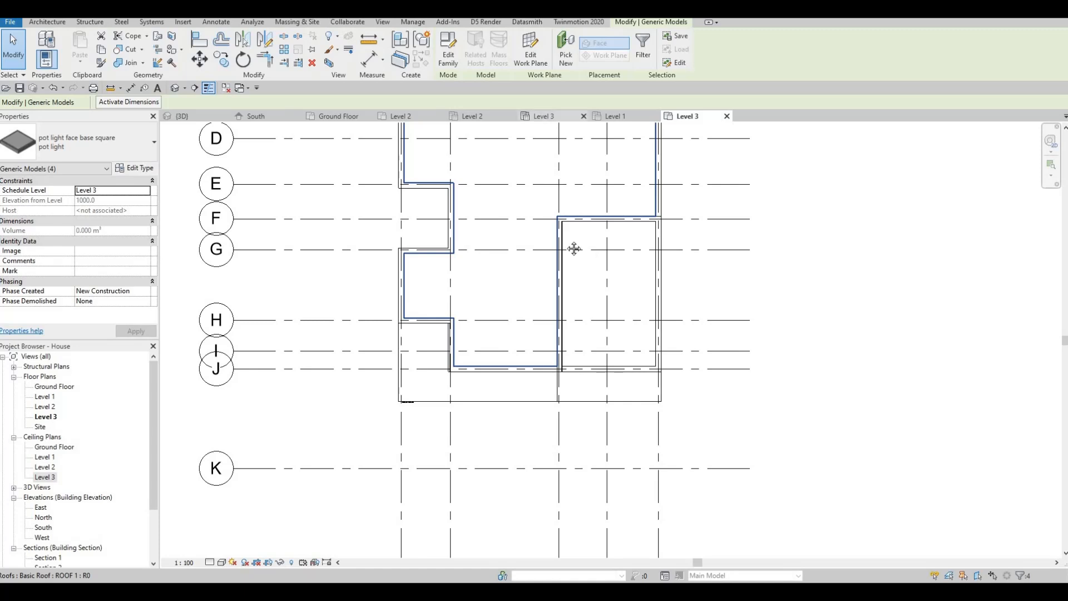
key("ctrl+Tab")
scroll(449, 312, "up", 5)
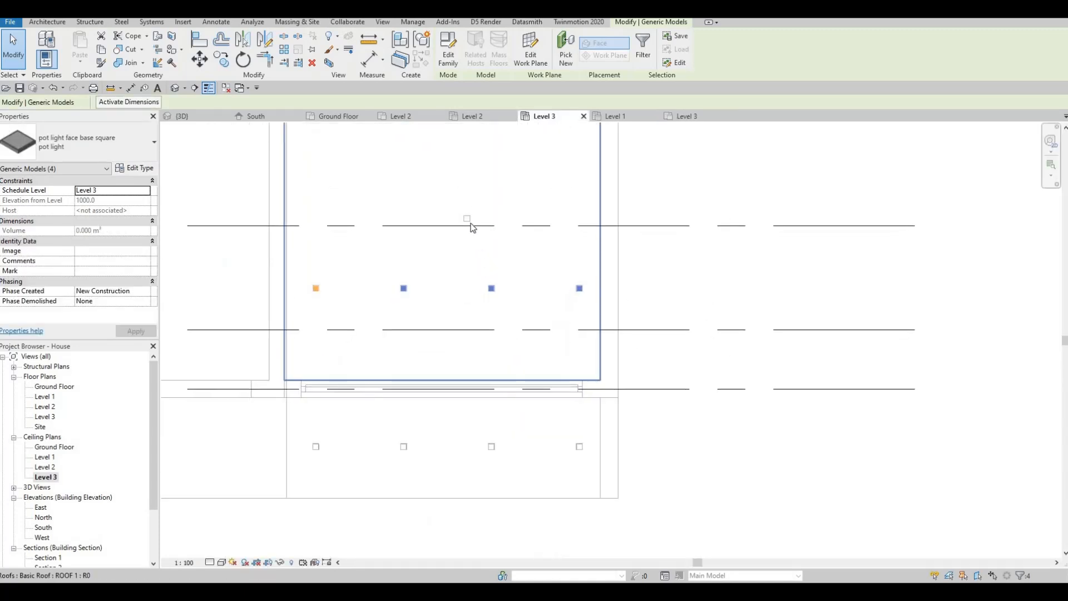
Move the single roof-hosted pot light to just below the rightmost of the four copied pot lights.
key("Escape")
key("Escape")
left_click(467, 219)
scroll(466, 219, "up", 2)
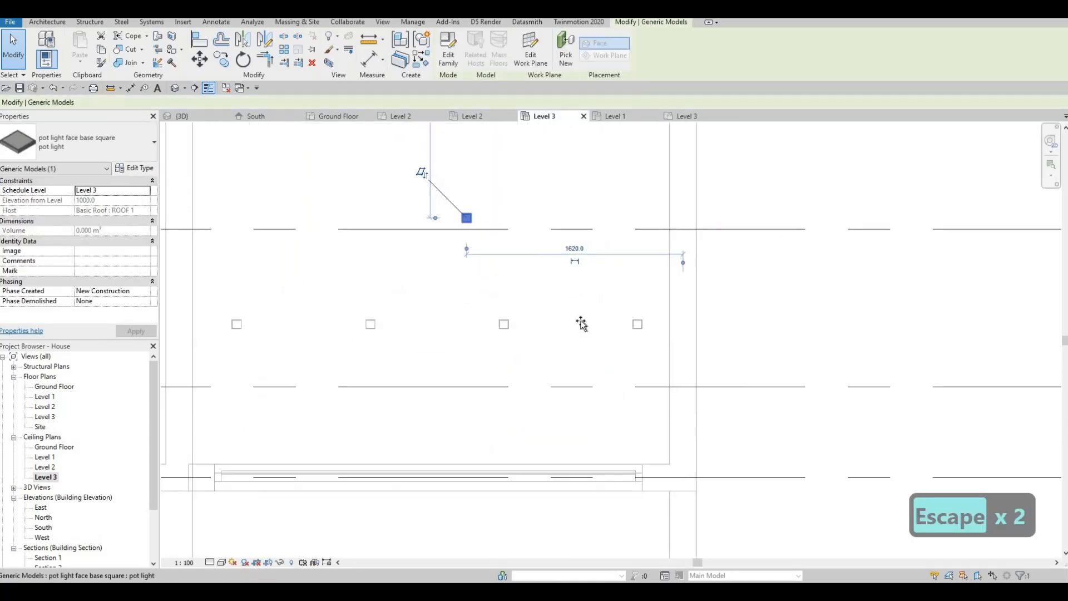
mouse_move(634, 353)
left_mouse_down()
mouse_move(673, 350)
mouse_move(637, 349)
left_mouse_up()
key("Escape")
left_click(637, 349)
Copy the roof-hosted pot light three times along its row, at 1000 mm spacing, aligned under the other three copied lights.
key("c")
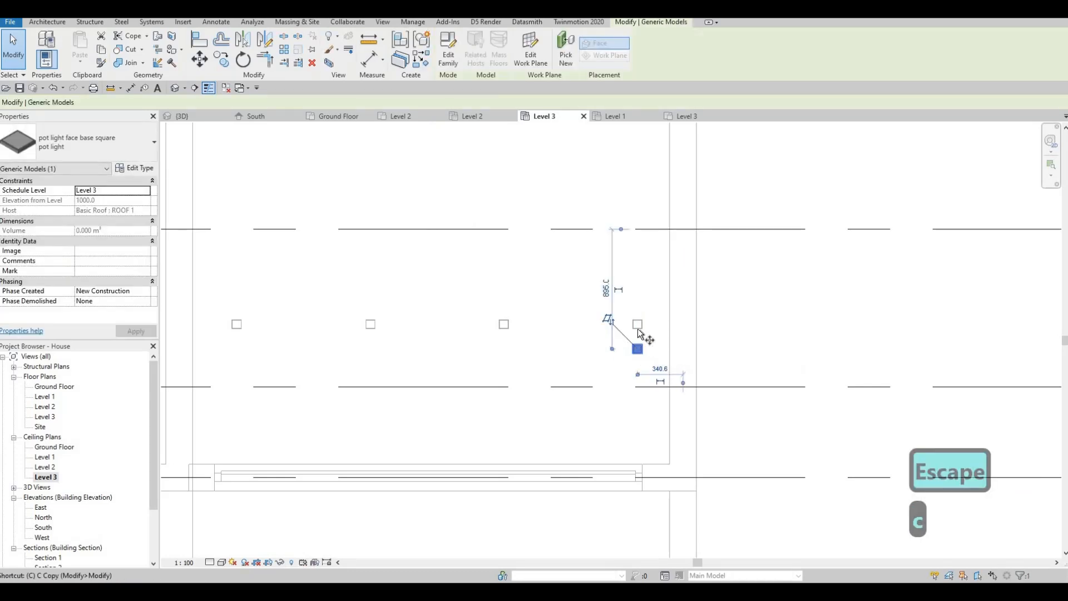
key("o")
scroll(639, 321, "up", 2)
left_click(605, 322)
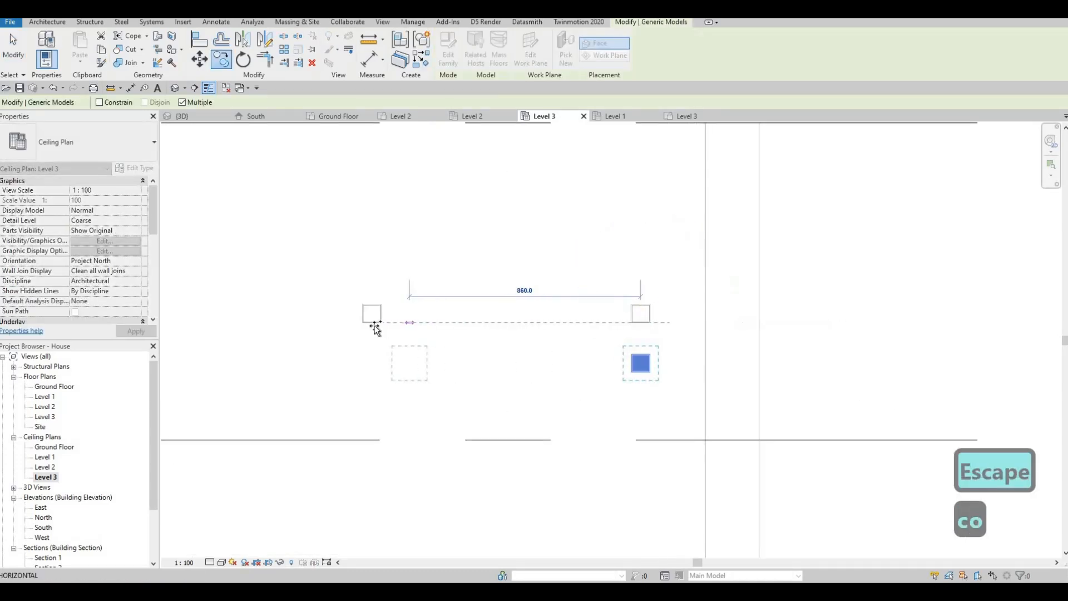
left_click(371, 322)
middle_click_drag(324, 329, 767, 293)
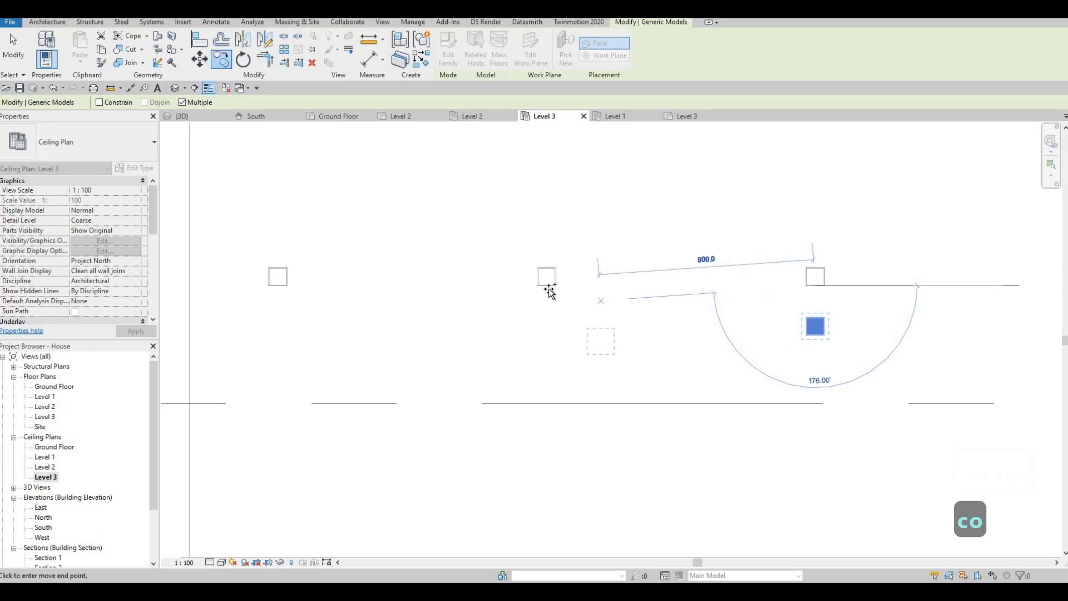
left_click(546, 285)
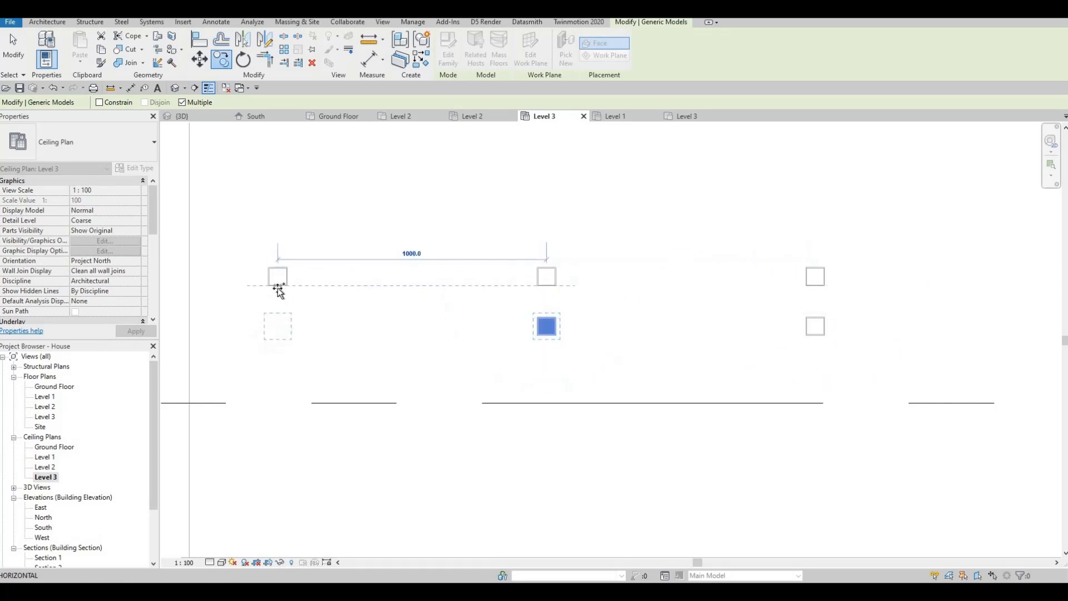
left_click(277, 286)
scroll(248, 283, "down", 4)
key("Escape")
key("Escape")
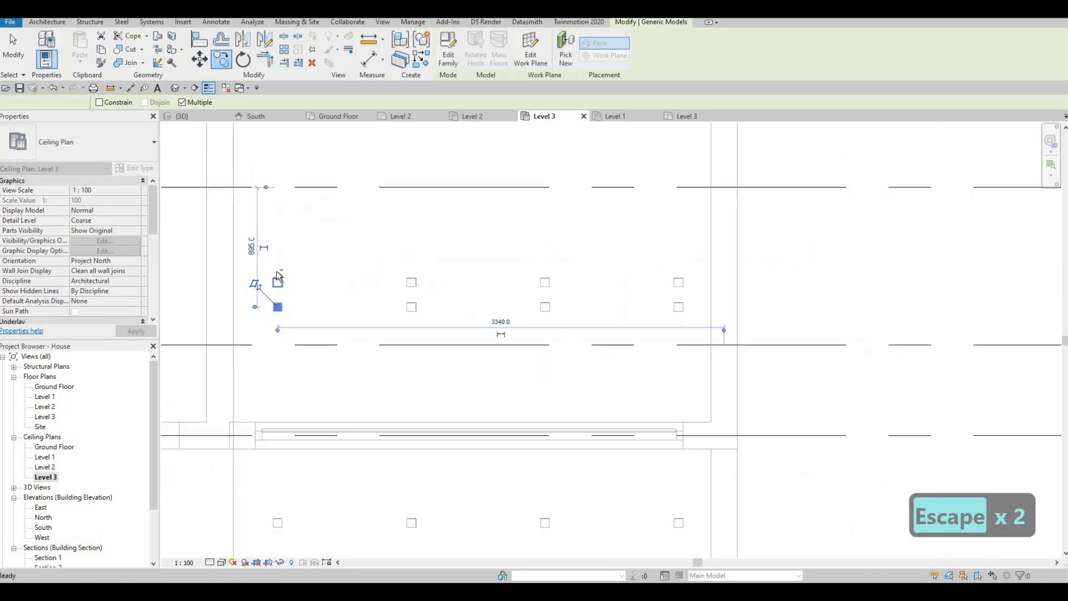
key("Escape")
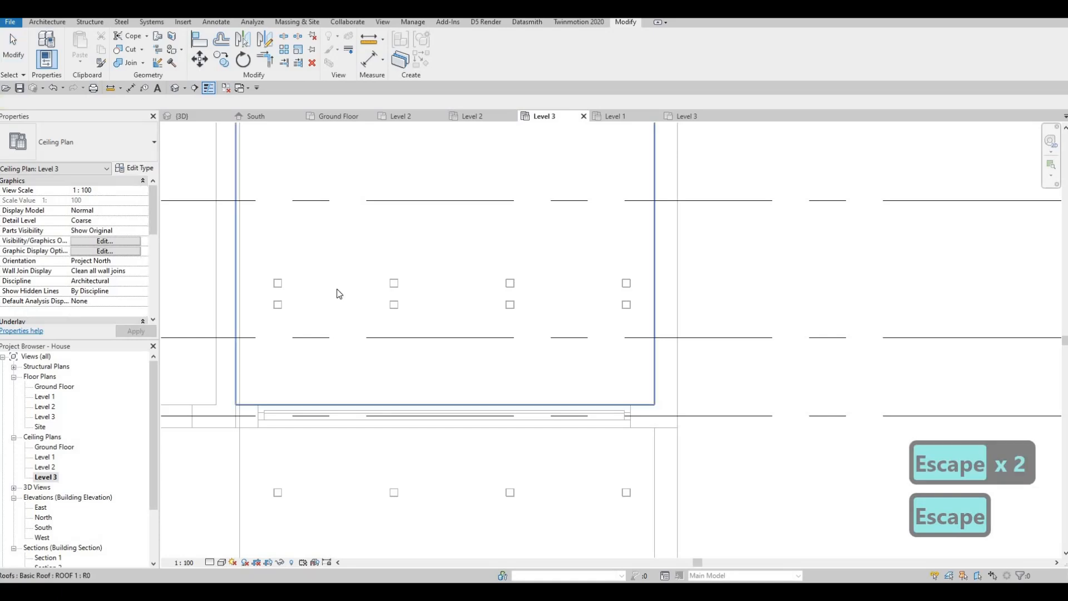
Delete the upper row of four unhosted pot lights in the room behind the curtain wall.
left_click(277, 284, "ctrl")
left_click(393, 285, "ctrl")
left_click(508, 284, "ctrl")
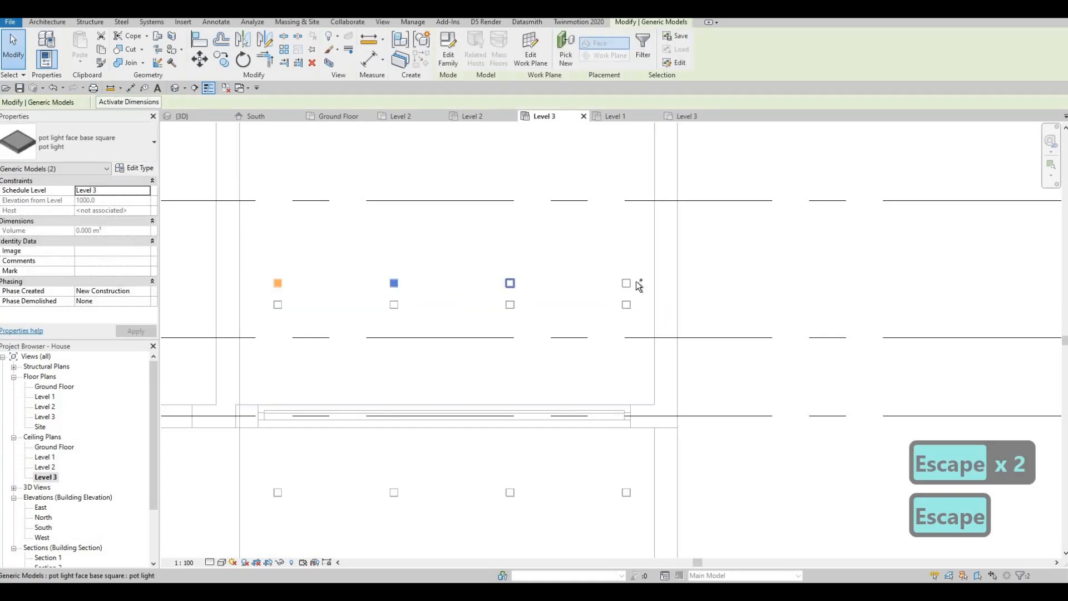
left_click(626, 283, "ctrl")
key("Delete")
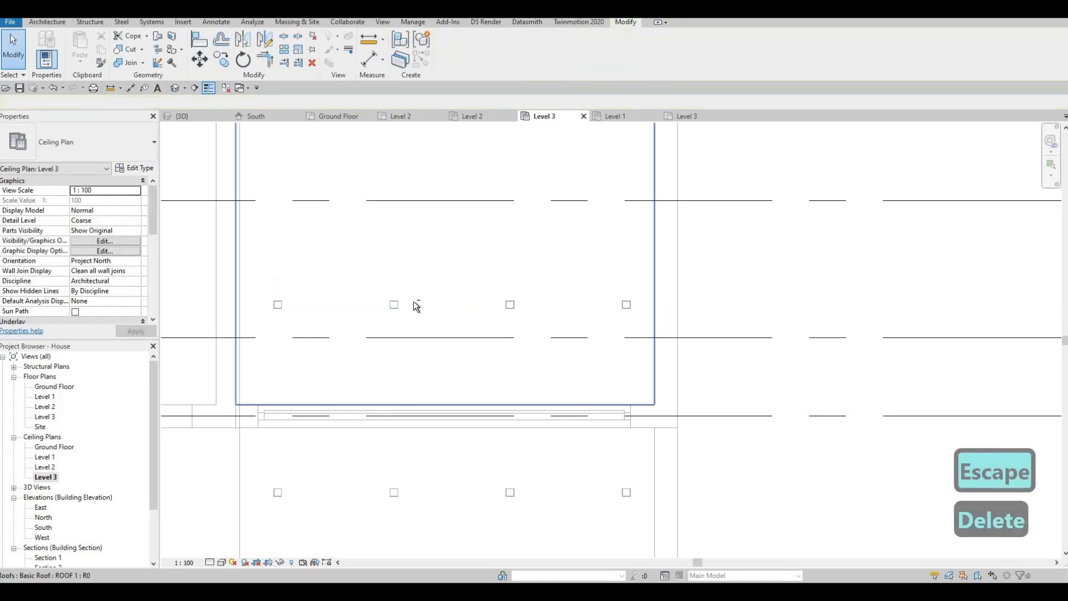
Move the row of four roof-hosted pot lights straight down, closer to the curtain wall.
scroll(629, 334, "down", 3)
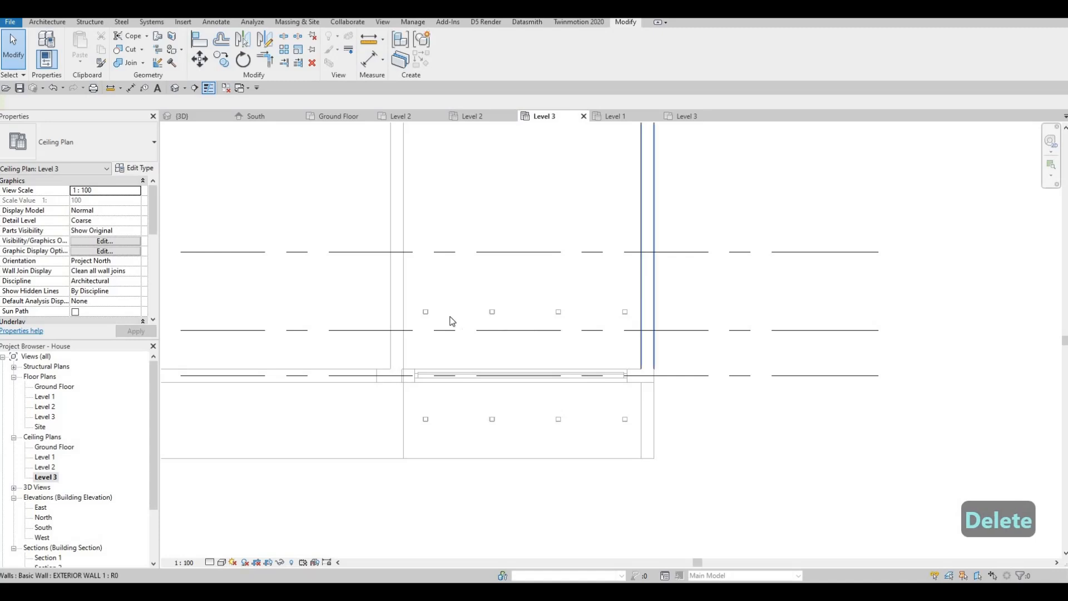
key("Escape")
left_click(425, 312)
left_click(492, 312, "ctrl")
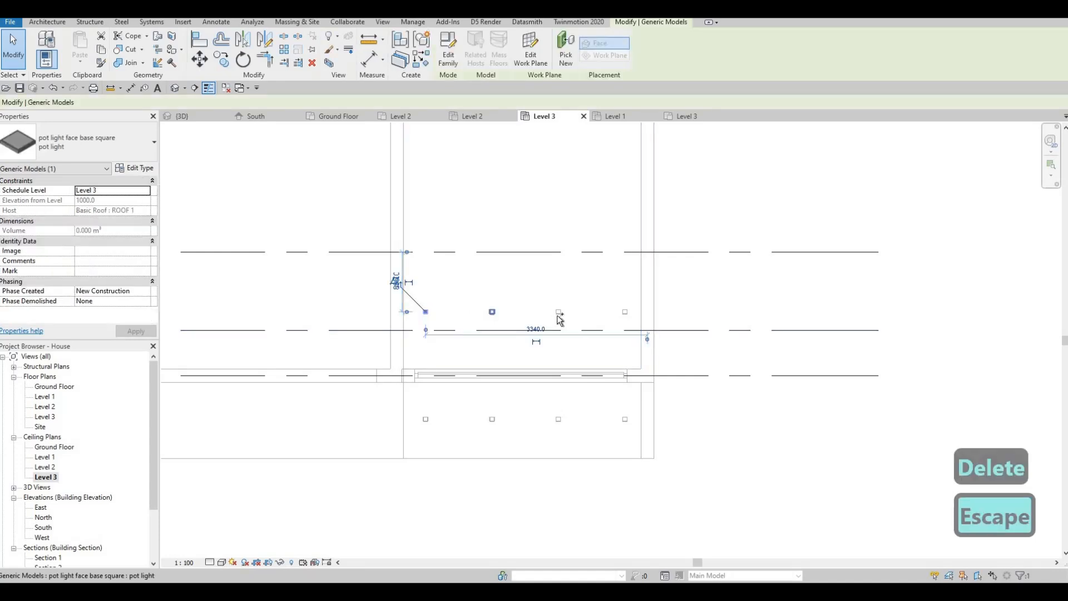
left_click(624, 314, "ctrl")
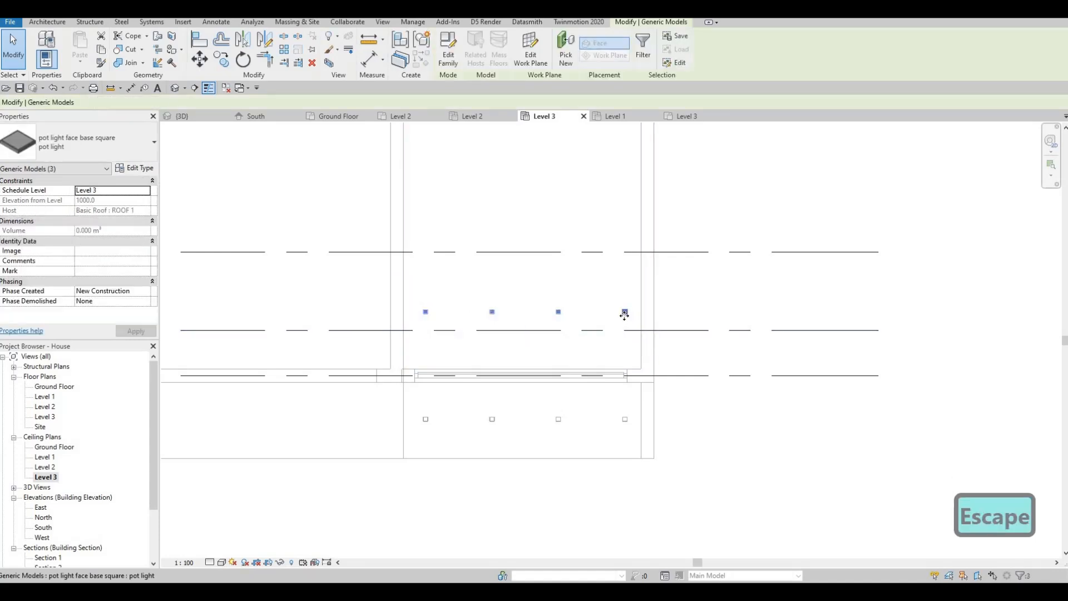
key("m")
key("v")
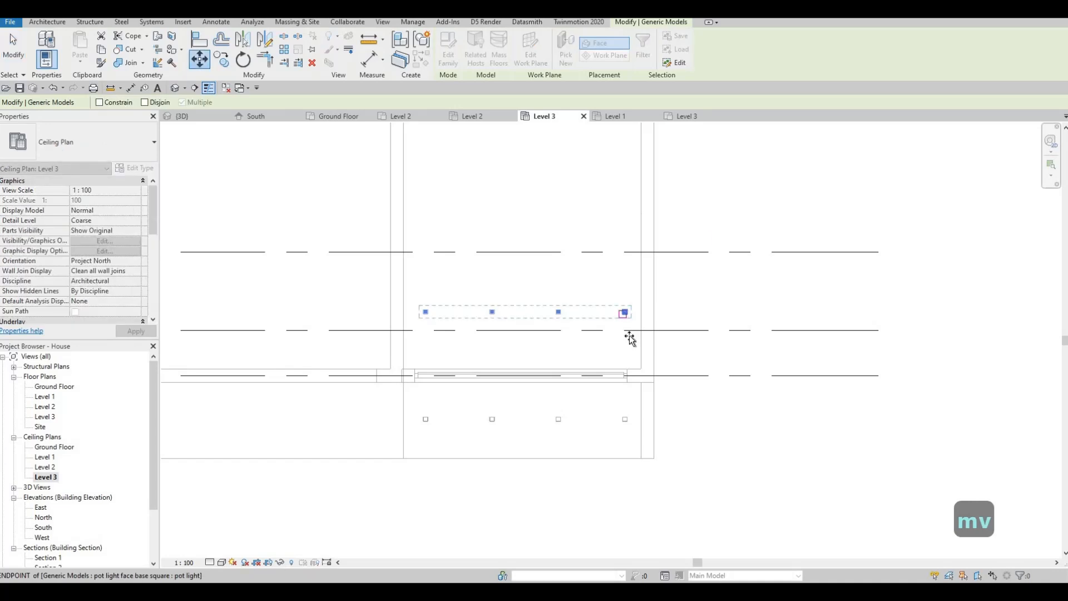
left_click(629, 334)
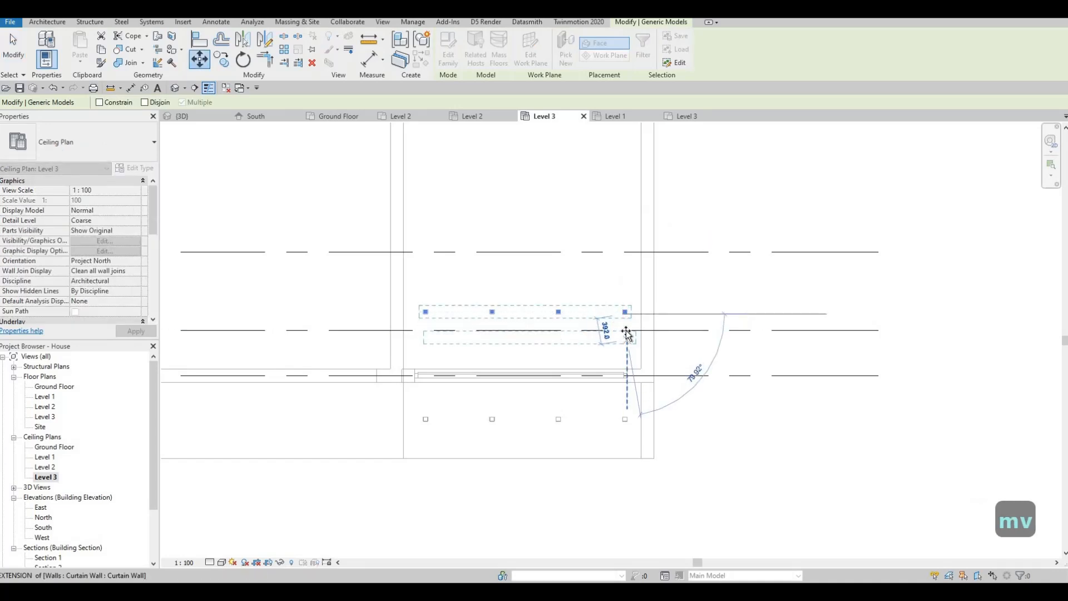
scroll(626, 332, "up", 3)
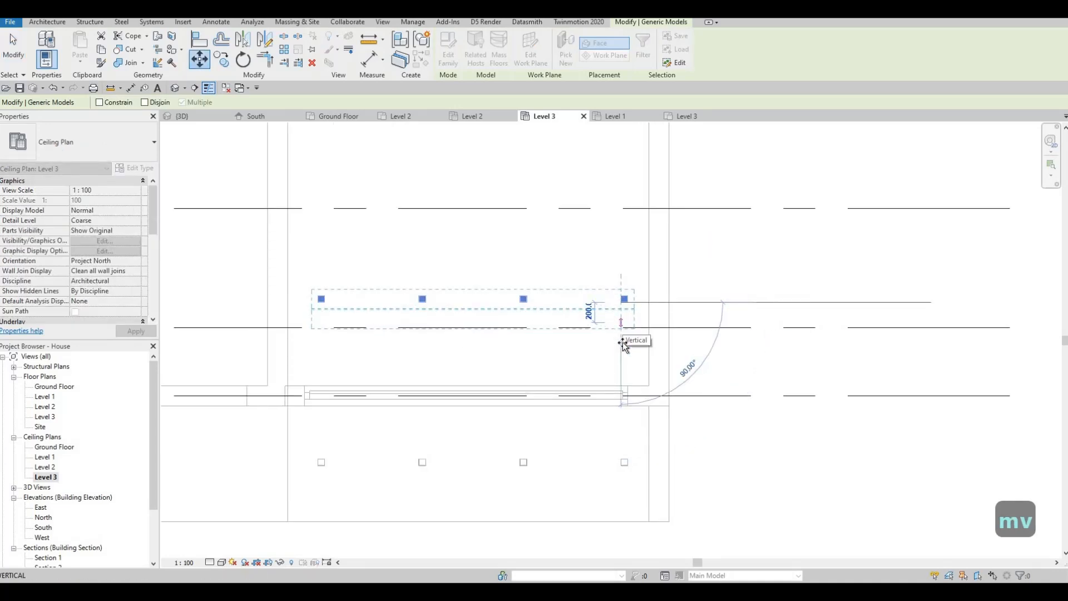
left_click(622, 345)
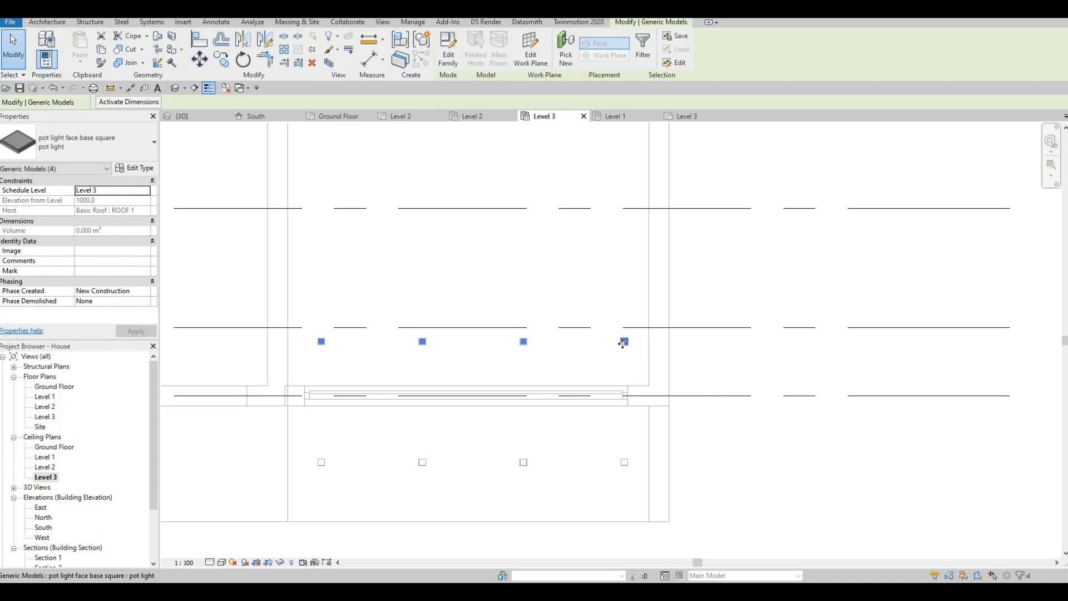
Copy the row of four pot lights about 4800 mm straight up to the room's opposite wall.
key("c")
key("o")
left_click(629, 341)
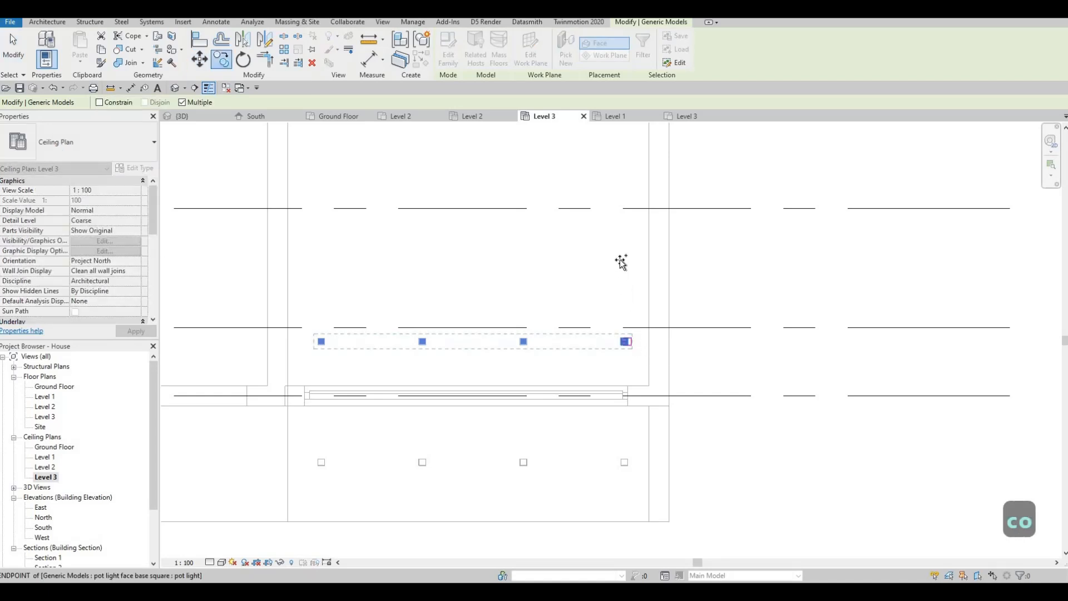
scroll(620, 287, "down", 3)
middle_click_drag(620, 267, 626, 396)
middle_click_drag(617, 206, 612, 351)
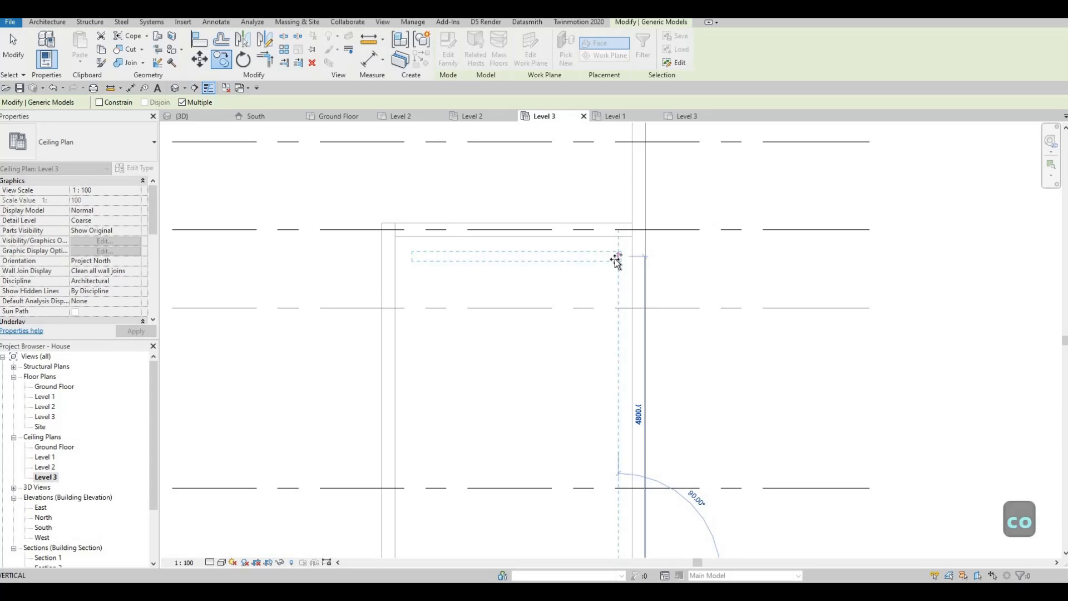
left_click(616, 260)
scroll(596, 351, "down", 2)
key("Escape")
key("Escape")
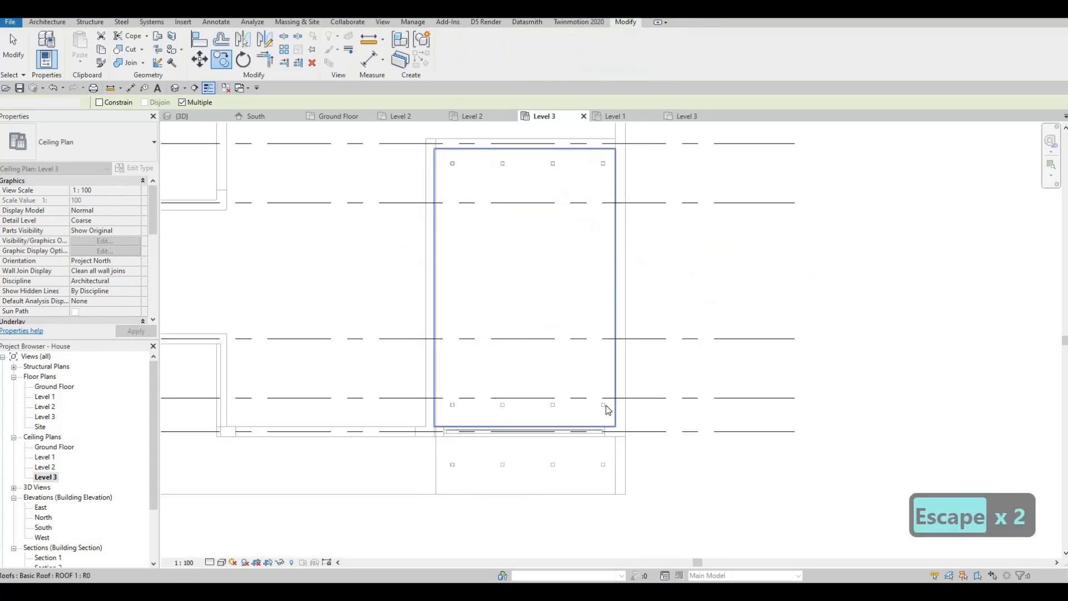
key("Escape")
Copy the two end pot lights of the lower row upward twice, at 2000 mm spacing, along the side walls.
key("Tab")
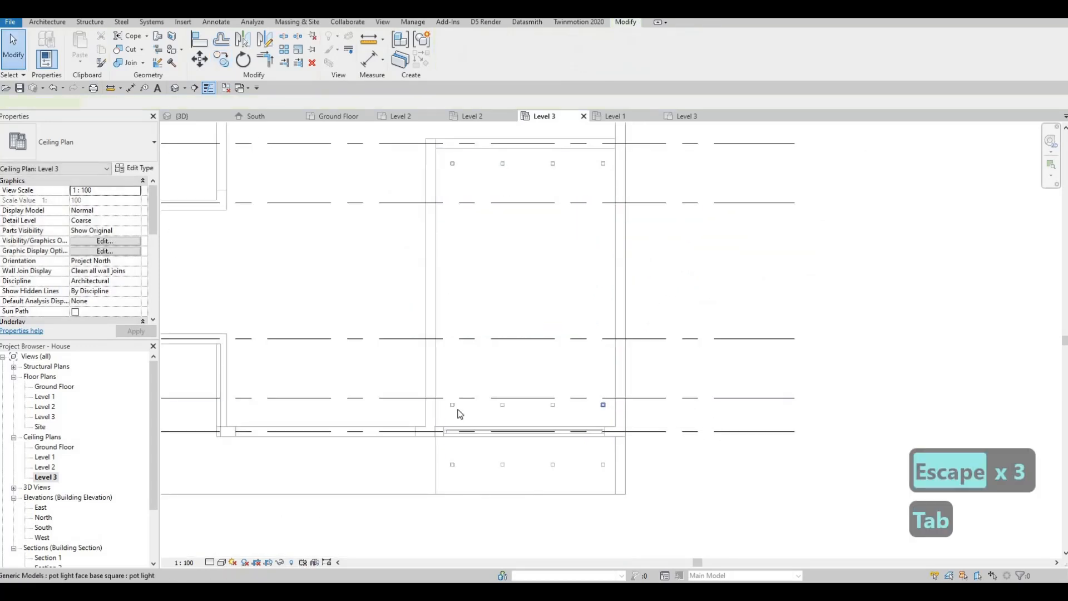
left_click(459, 412)
key("Tab")
key("Tab")
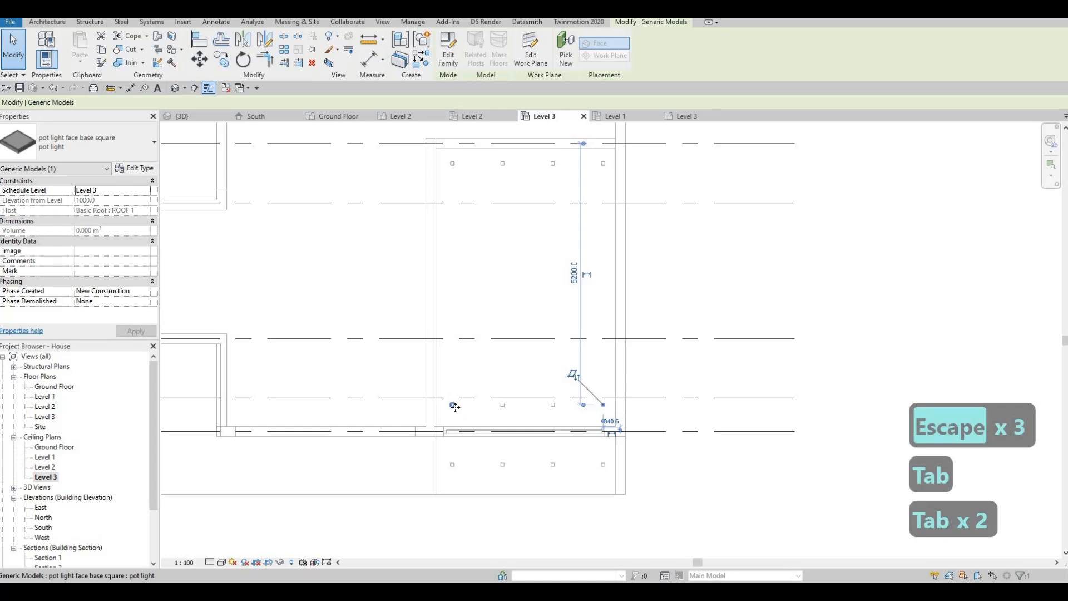
left_click(453, 405, "ctrl")
key("c")
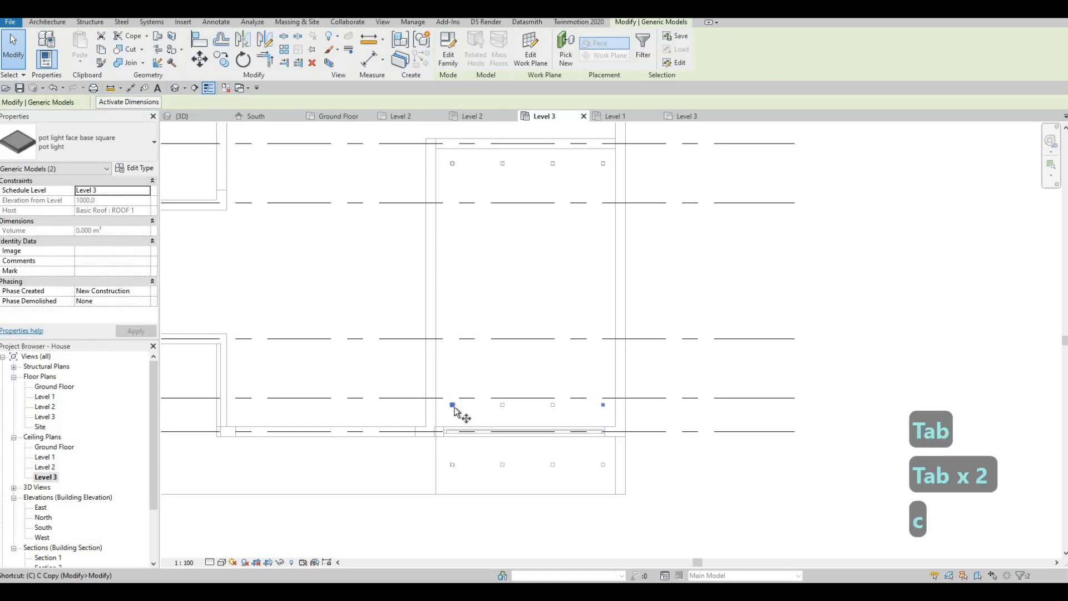
key("o")
left_click(452, 327)
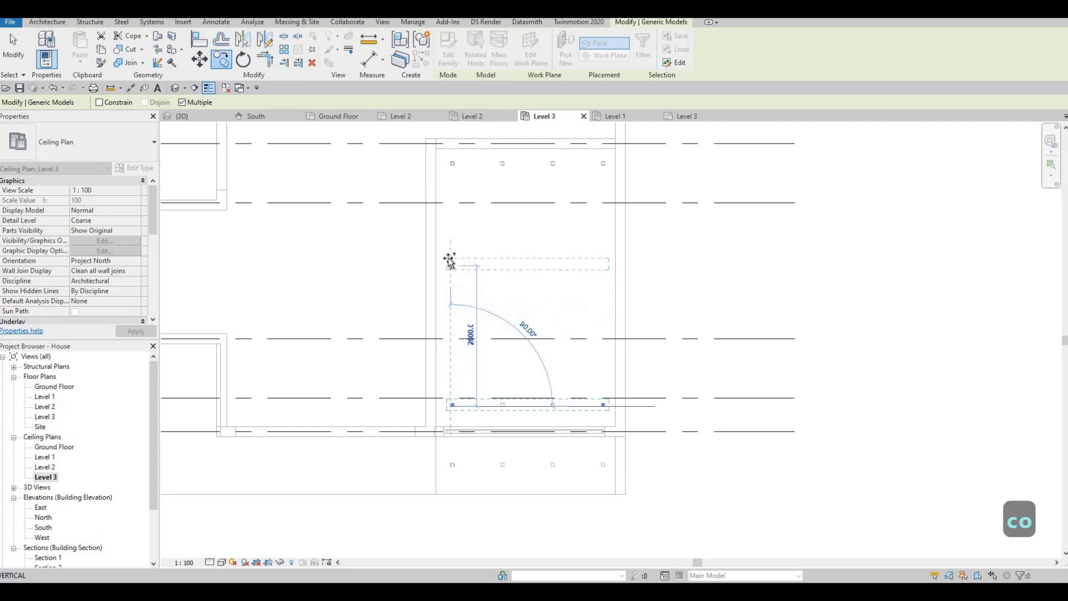
key("Return")
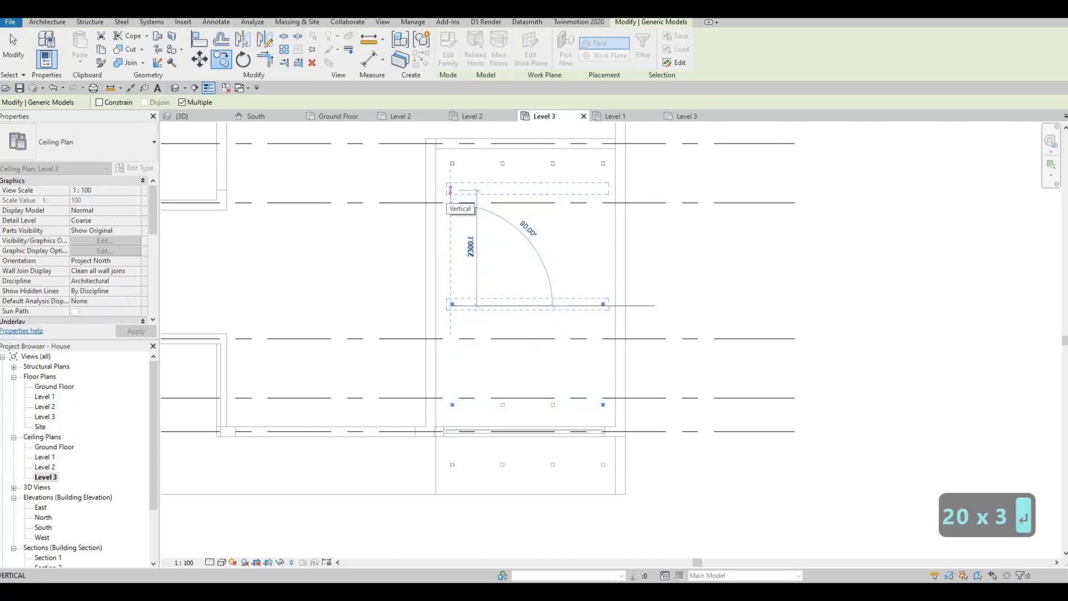
type("2000")
key("Return")
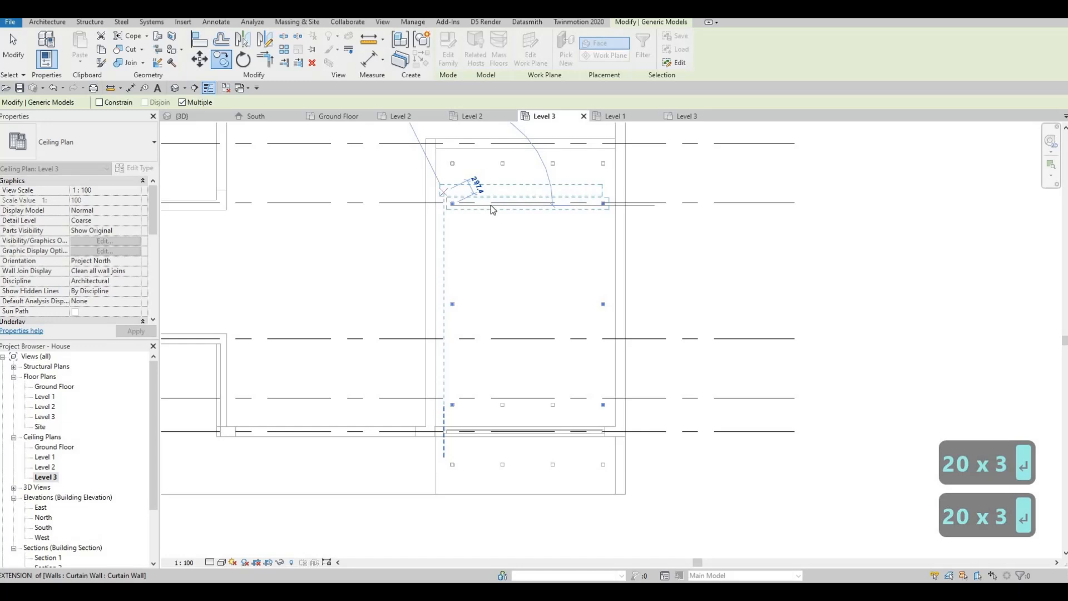
key("Escape")
key("Escape")
key("Escape")
key("Escape")
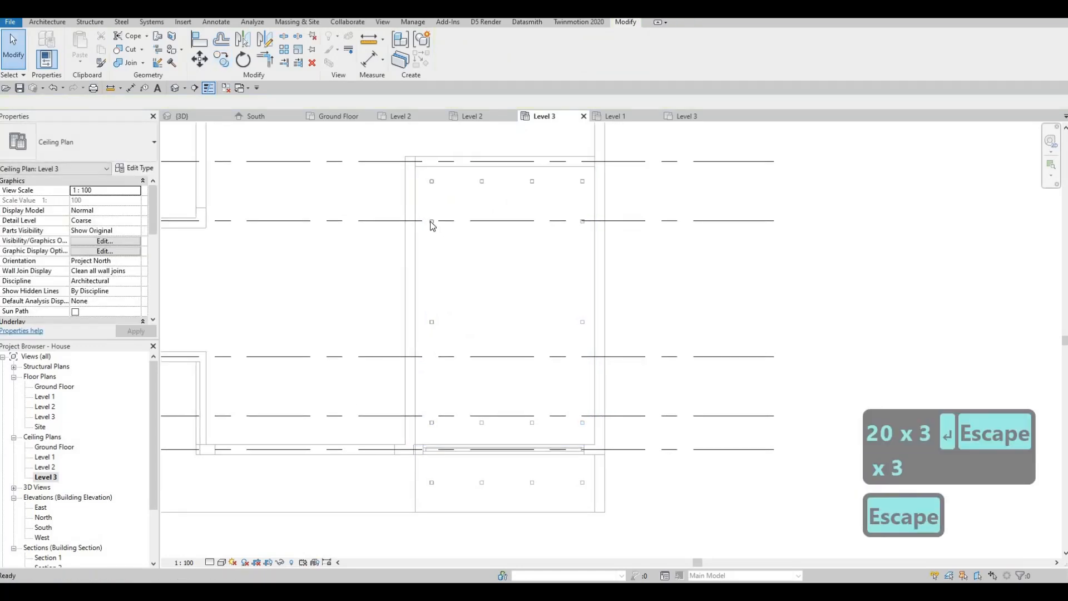
Nudge the four intermediate side pot lights down until they sit evenly between the upper and lower rows.
left_click(435, 325)
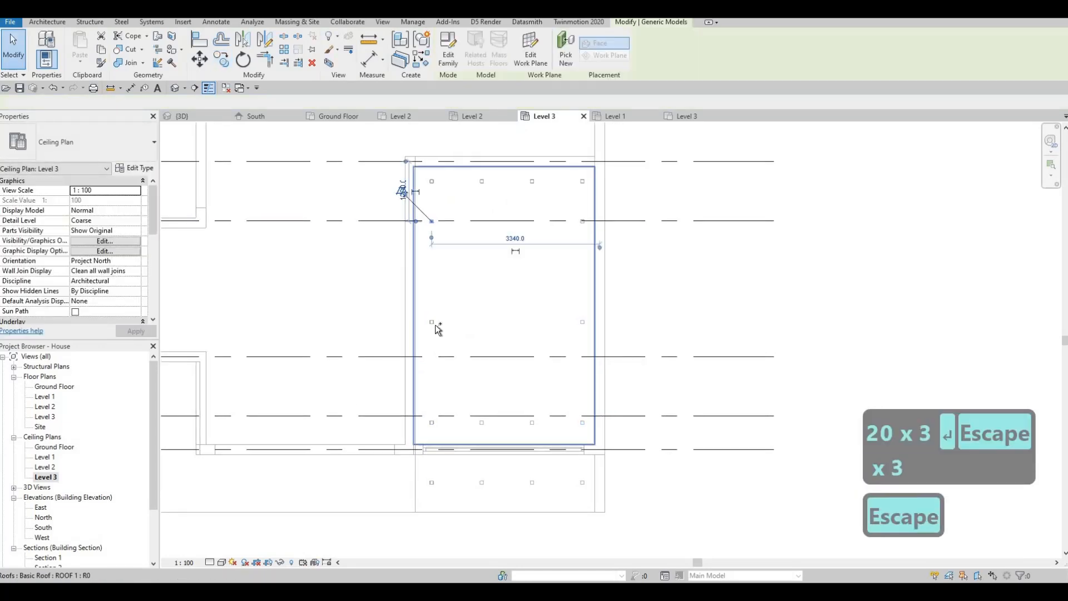
left_click(584, 325, "ctrl")
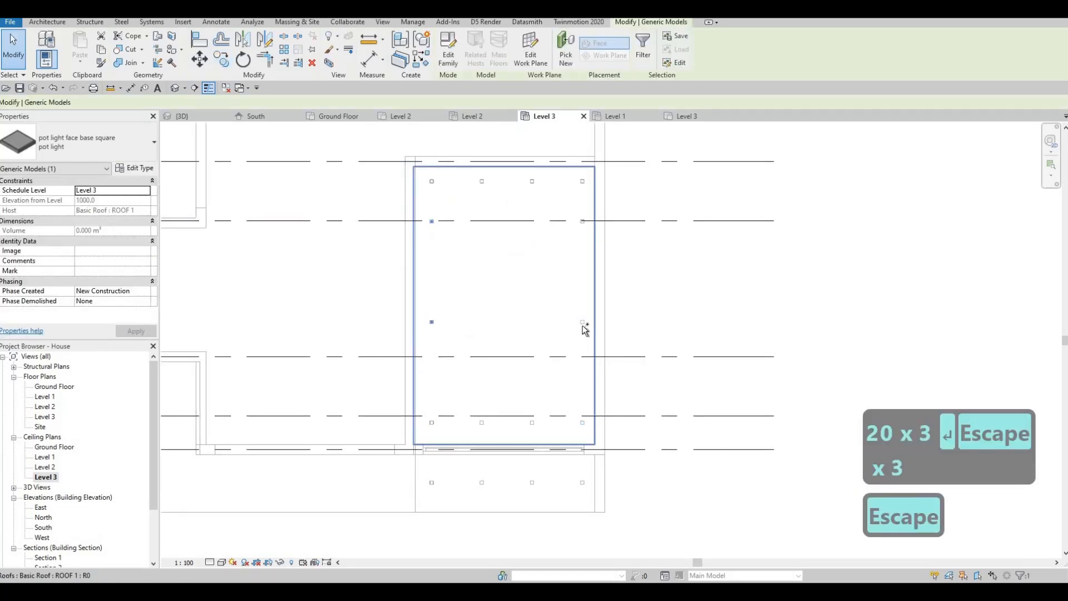
left_click(582, 223, "ctrl")
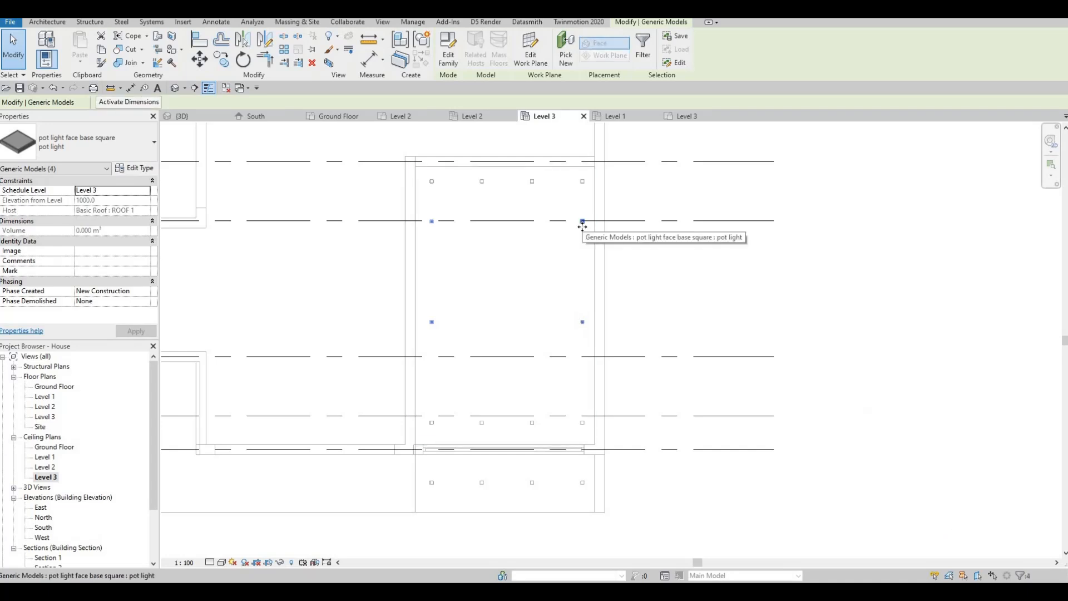
key("Down")
key("Down")
key("Down")
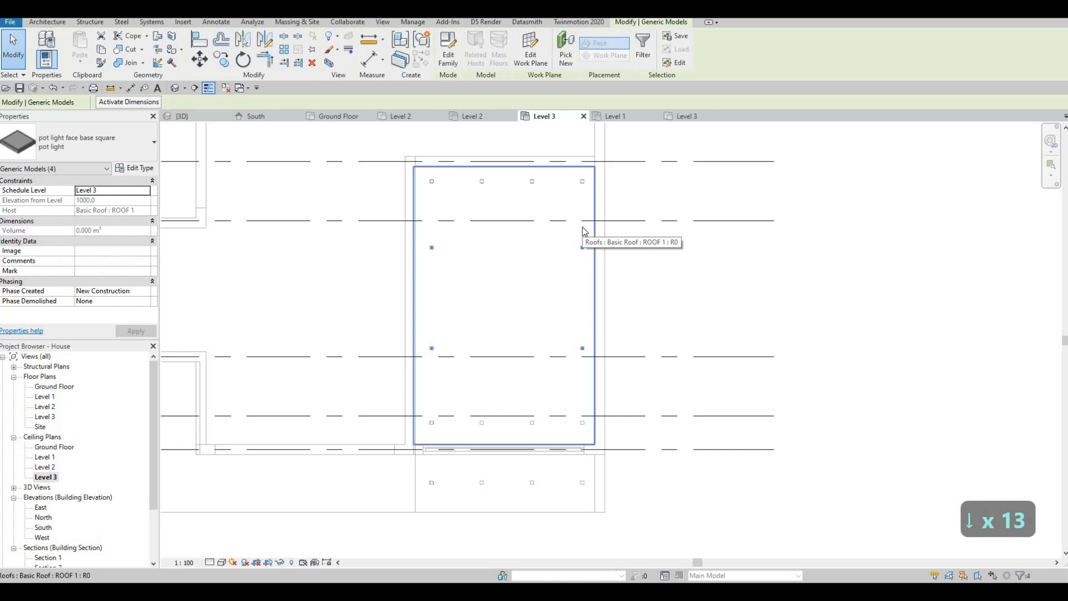
key("Down")
key("Up")
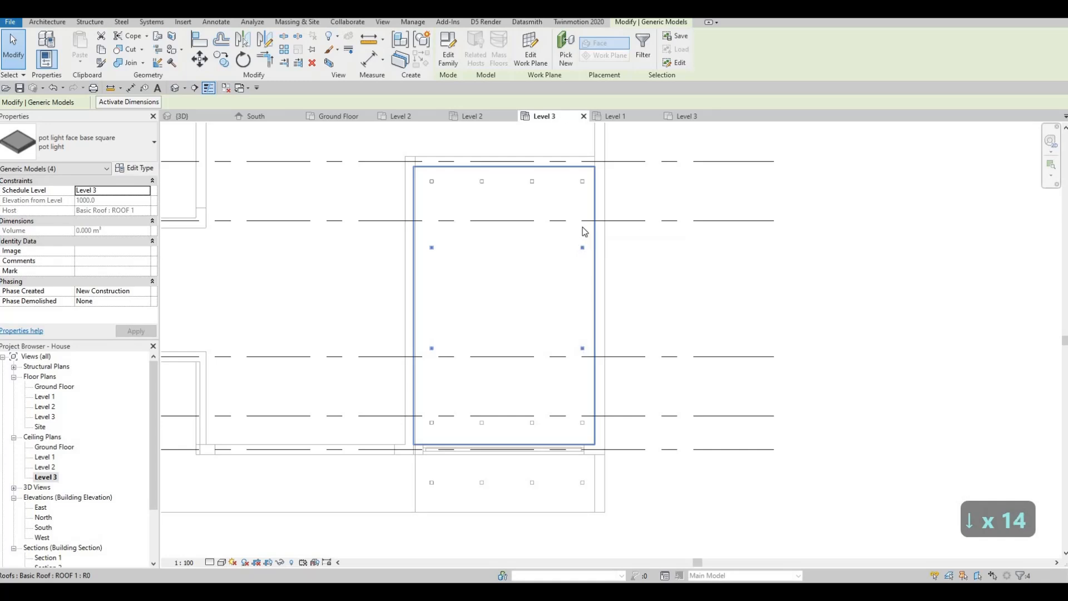
key("Escape")
key("Escape")
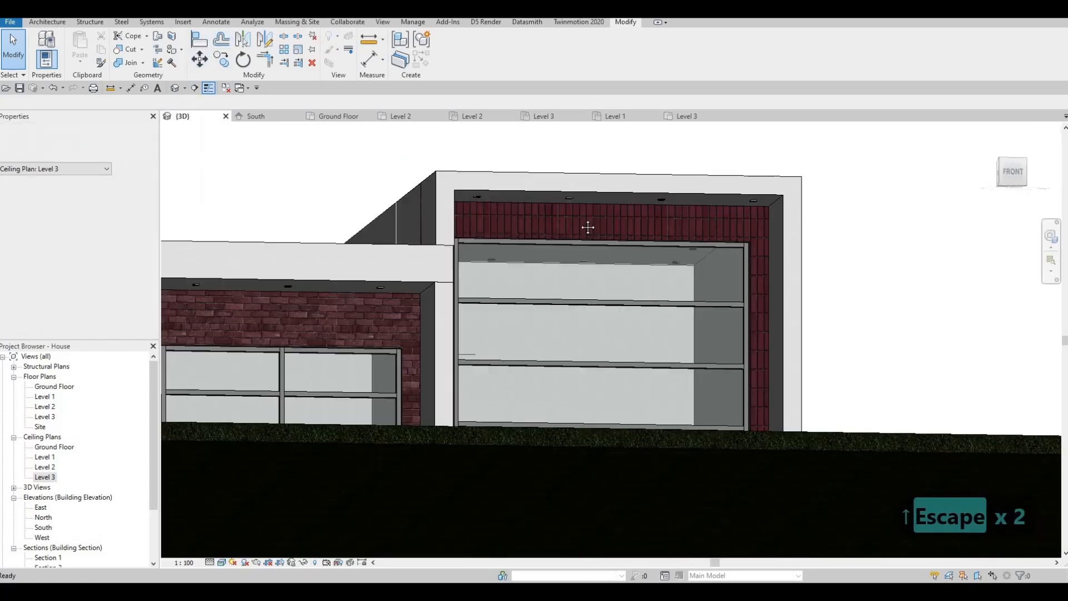
Check the pot lights on the tower and under the balcony in the 3D view, and open the South elevation at the overhang.
key("Escape")
scroll(596, 220, "down", 2)
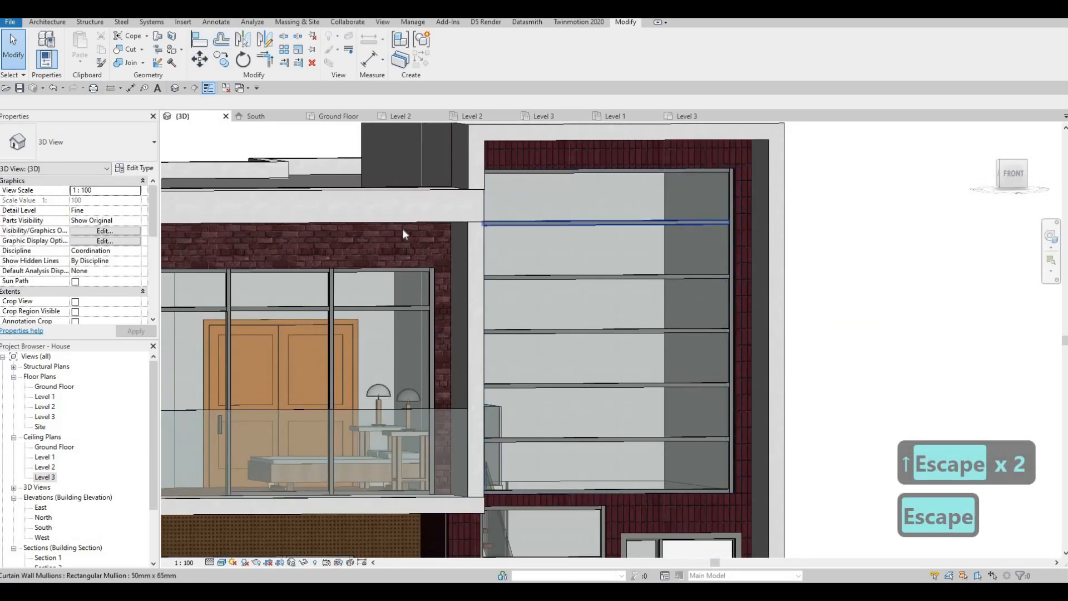
scroll(402, 232, "down", 2)
middle_click_drag(401, 231, 490, 190)
middle_click_drag(315, 231, 469, 221)
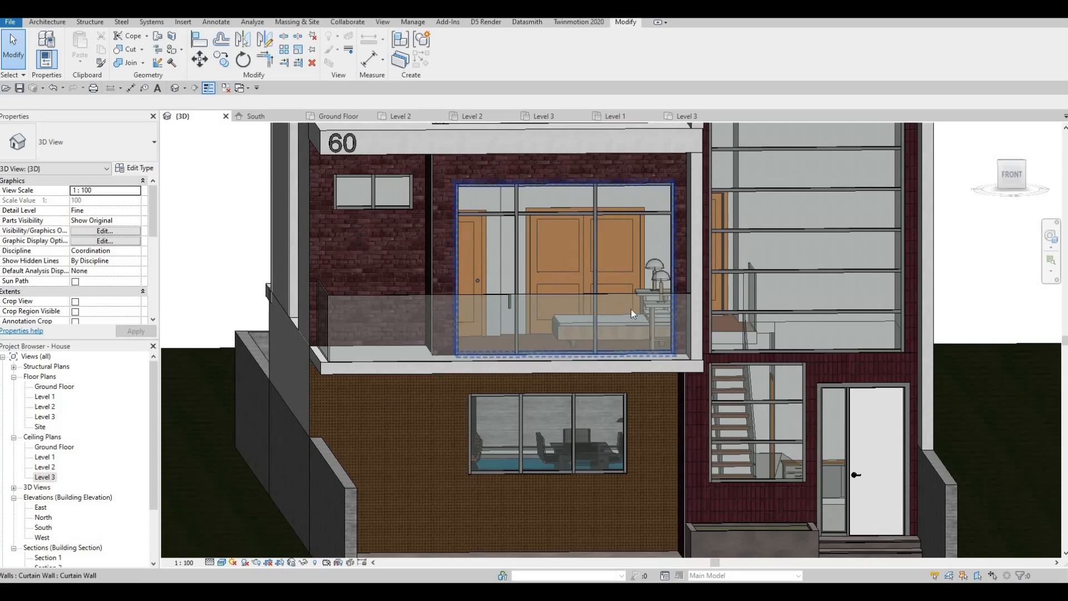
middle_click_drag(651, 311, 195, 312, "shift")
scroll(313, 313, "up", 1)
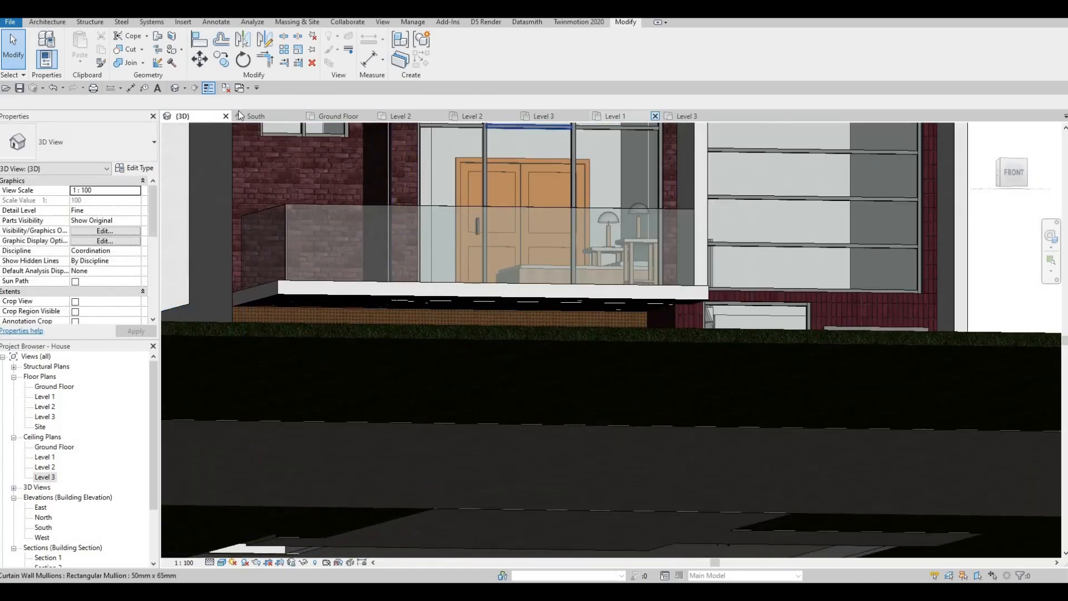
left_click(270, 115)
scroll(558, 255, "up", 5)
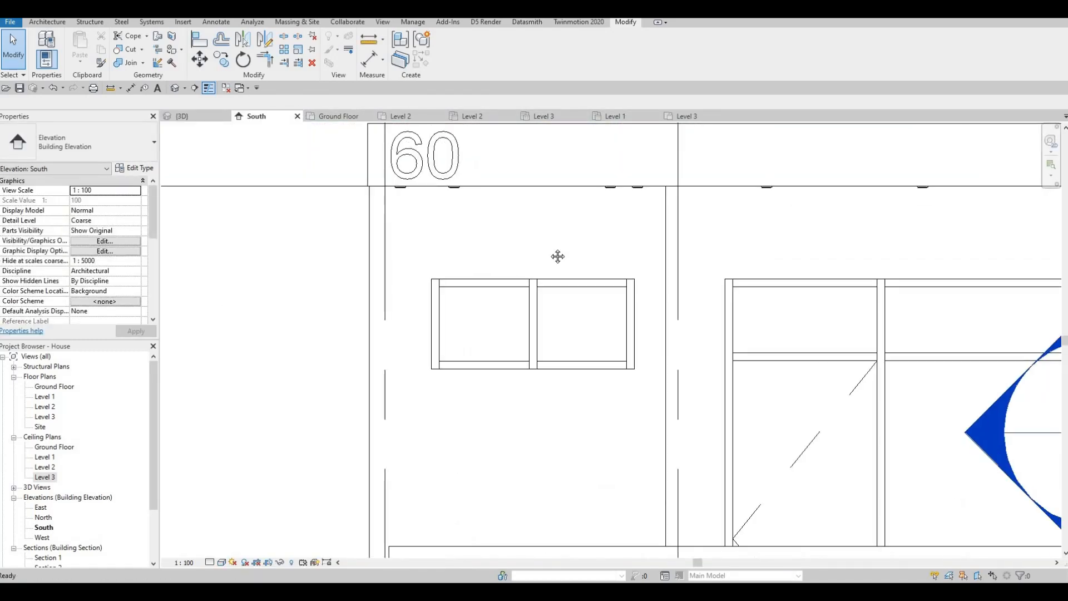
Start an in-place Generic Models extrusion with the default name, using the face of the ground-floor exterior wall as its work plane.
scroll(340, 281, "down", 2)
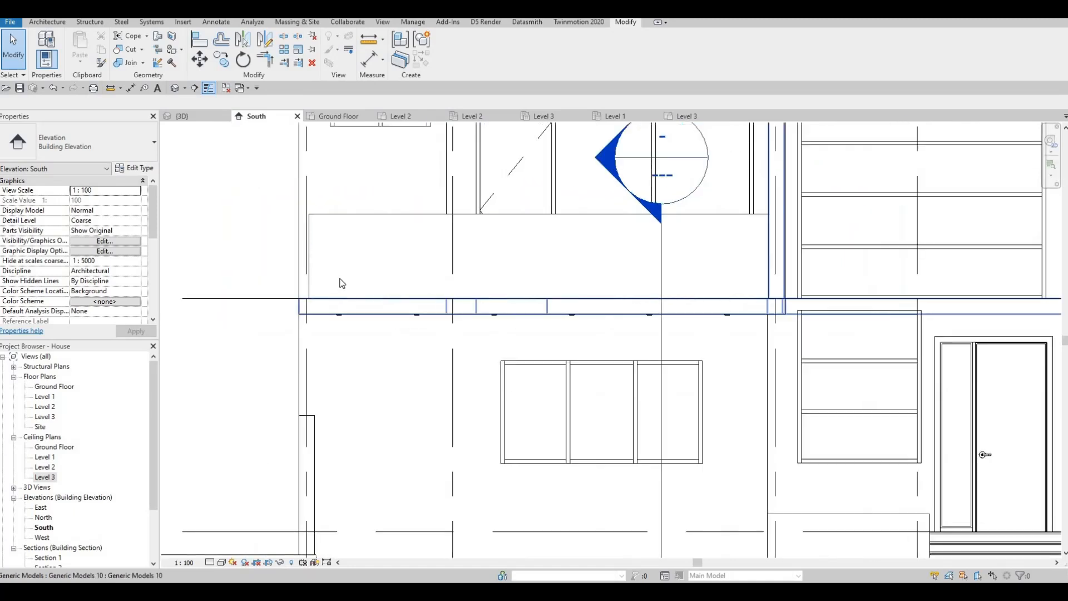
left_click(34, 23)
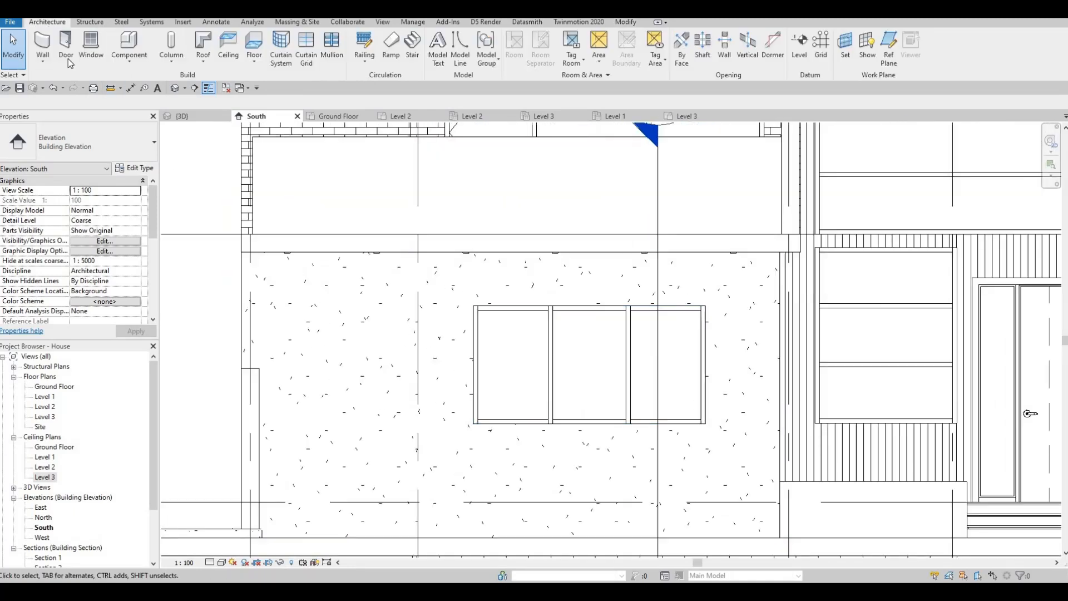
left_click(147, 105)
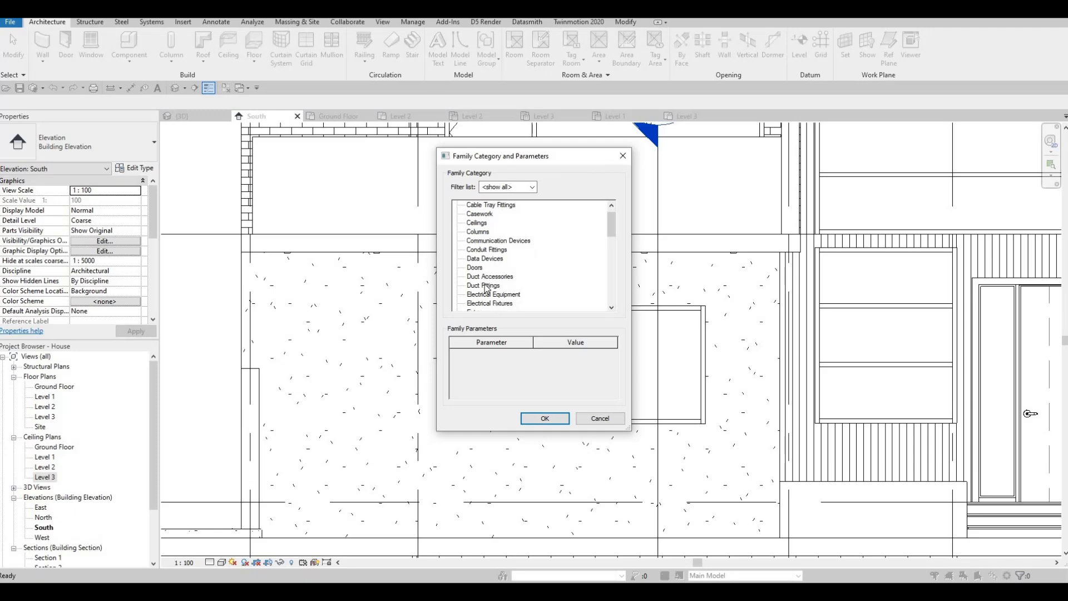
scroll(492, 261, "down", 1)
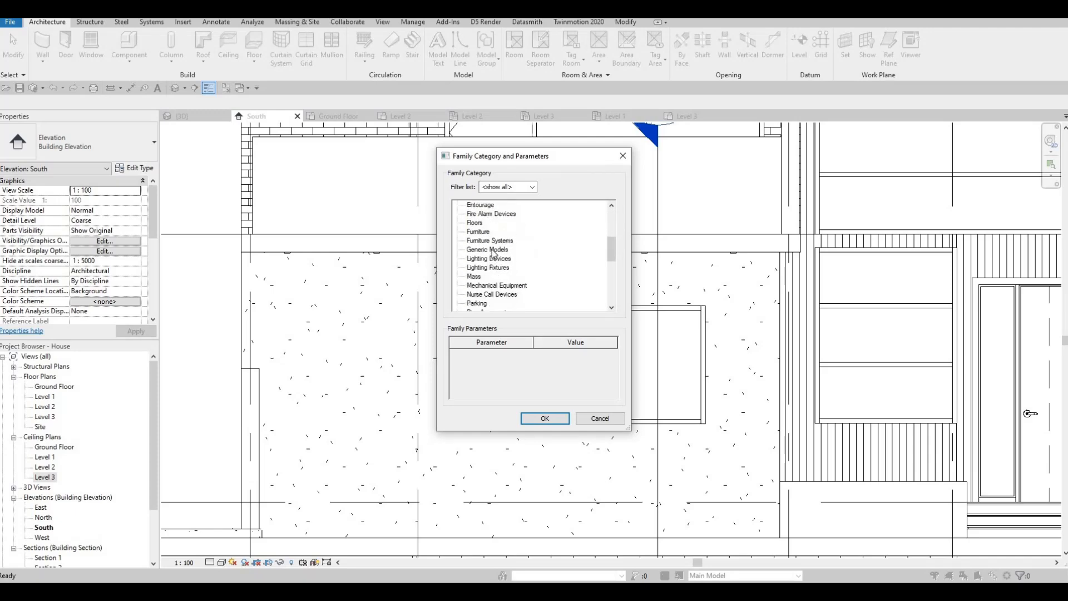
left_click(544, 418)
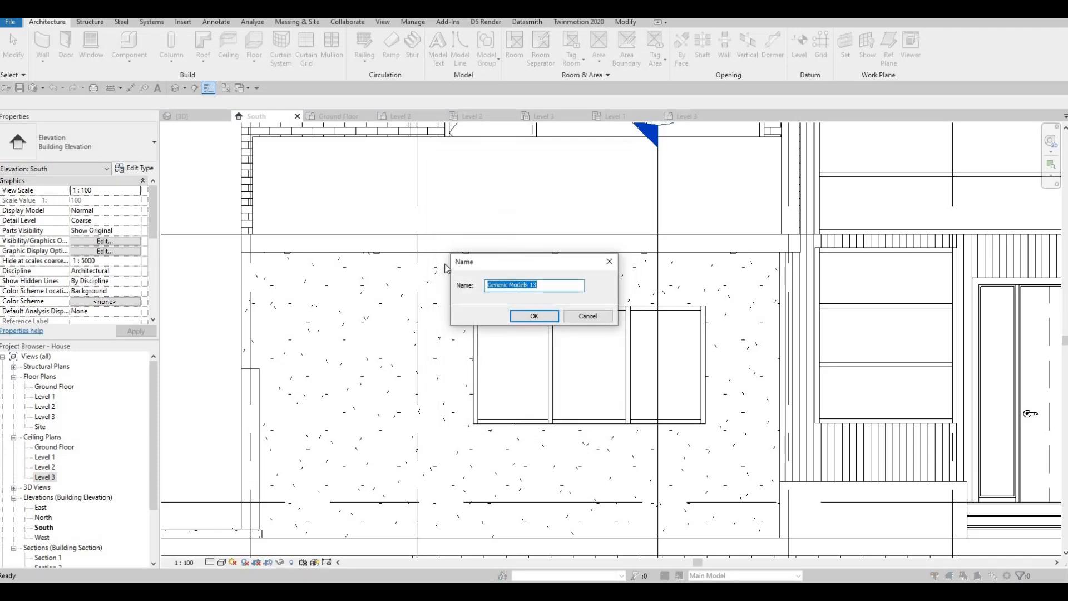
key("Return")
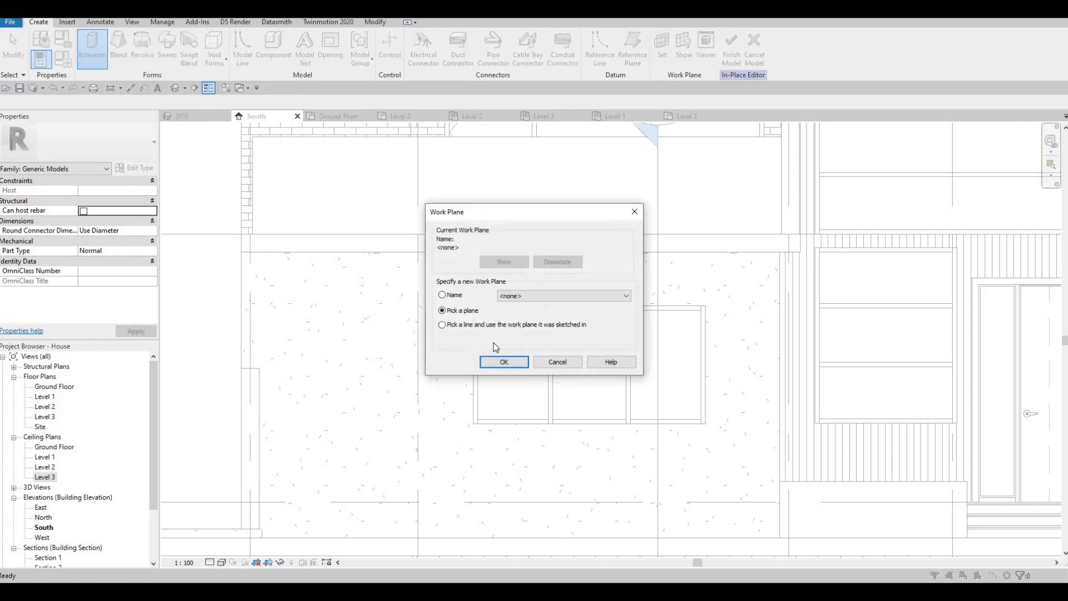
left_click(488, 360)
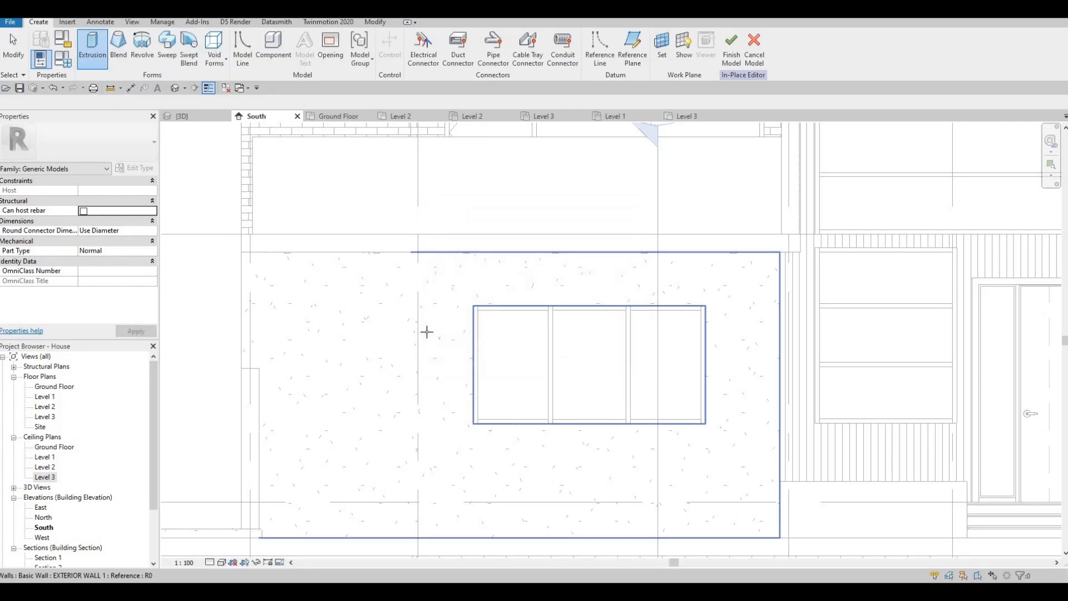
Sketch a thin rectangle about 6035 mm long and 35 mm high along the wall's top edge, under the overhang.
left_click(416, 39)
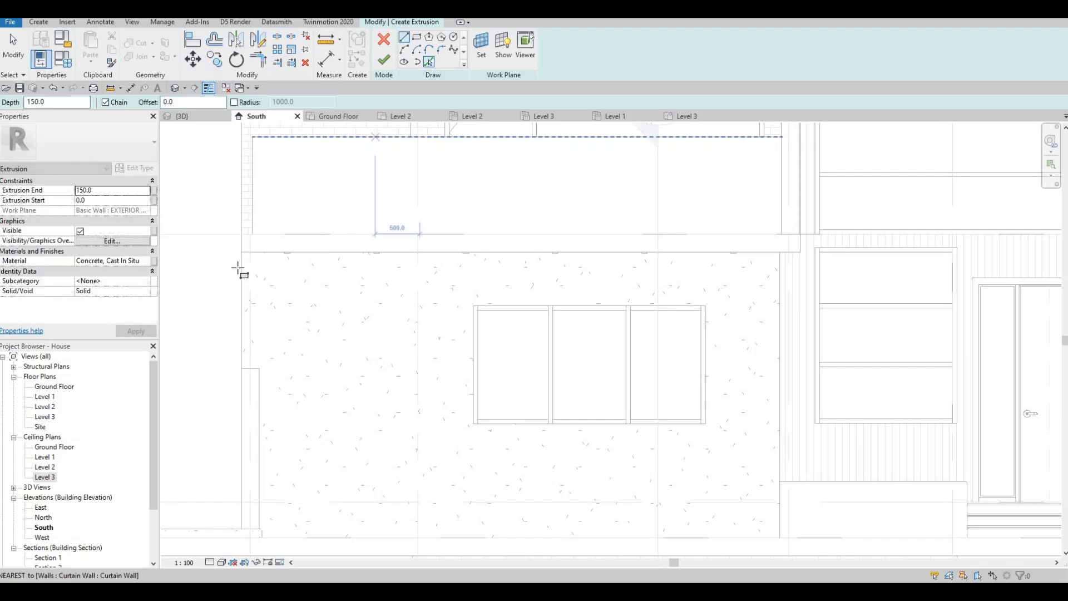
scroll(237, 272, "up", 3)
scroll(249, 229, "up", 2)
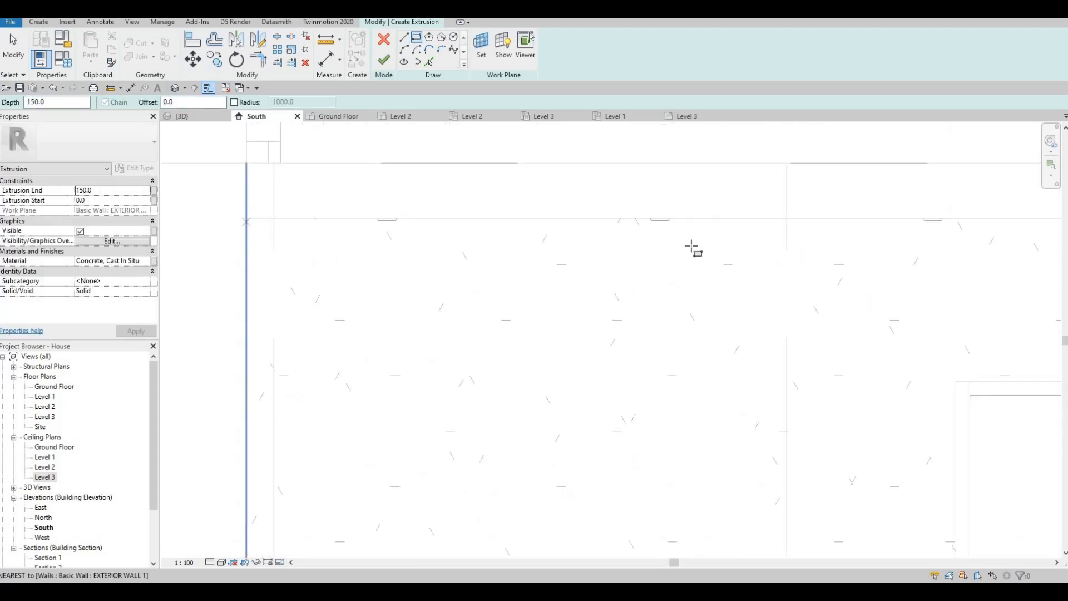
left_click(247, 217)
middle_click_drag(934, 243, 533, 261)
middle_click_drag(929, 263, 370, 289)
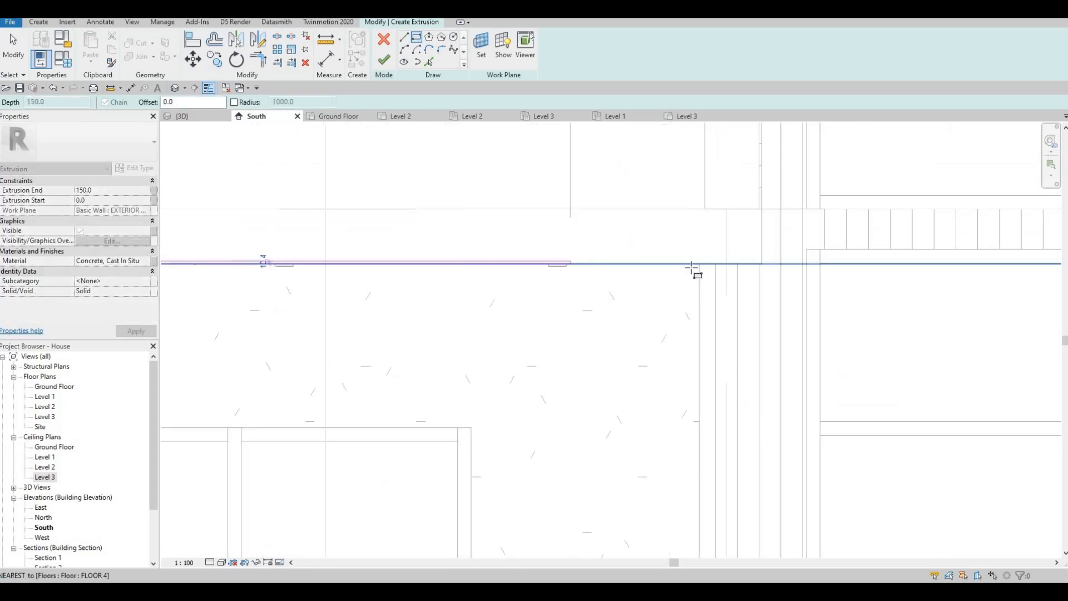
scroll(691, 267, "up", 1)
middle_click_drag(587, 245, 568, 236)
scroll(587, 261, "down", 3)
middle_click_drag(587, 272, 518, 163)
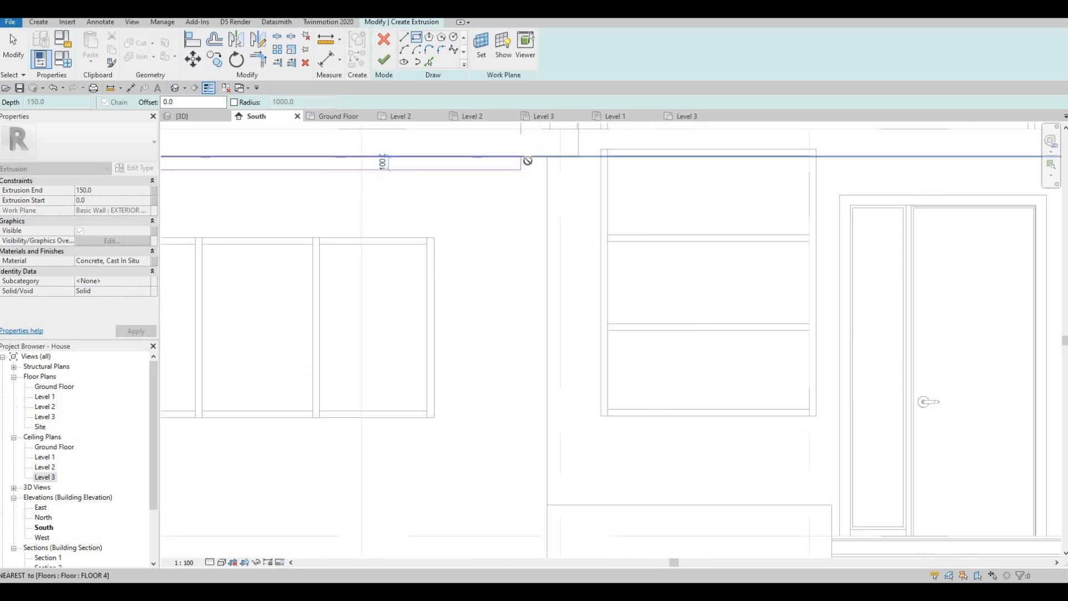
scroll(542, 166, "down", 1)
scroll(545, 164, "up", 4)
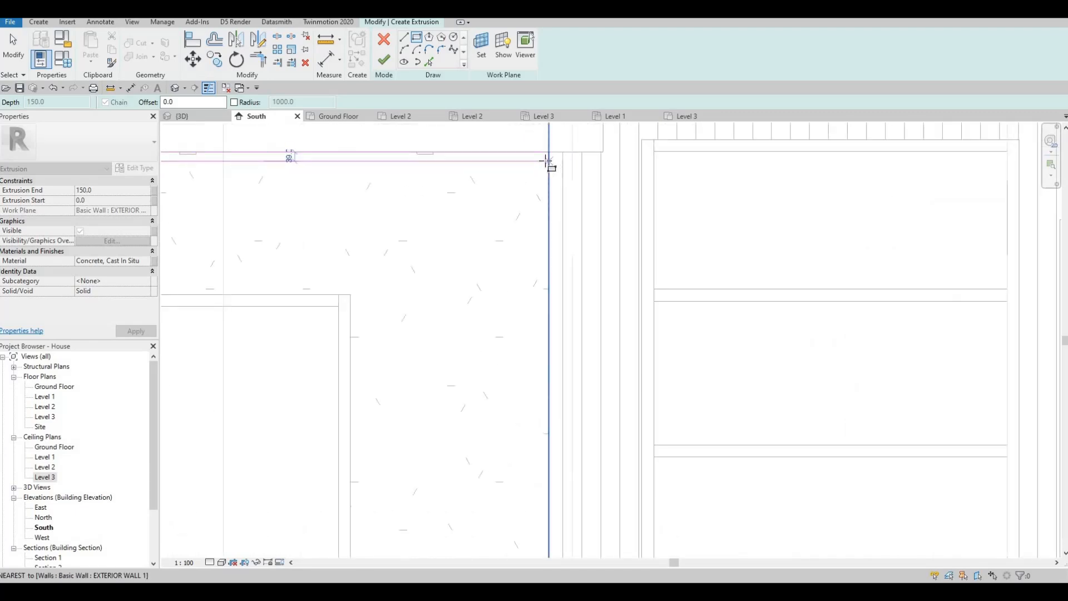
scroll(546, 161, "up", 2)
left_click(548, 159)
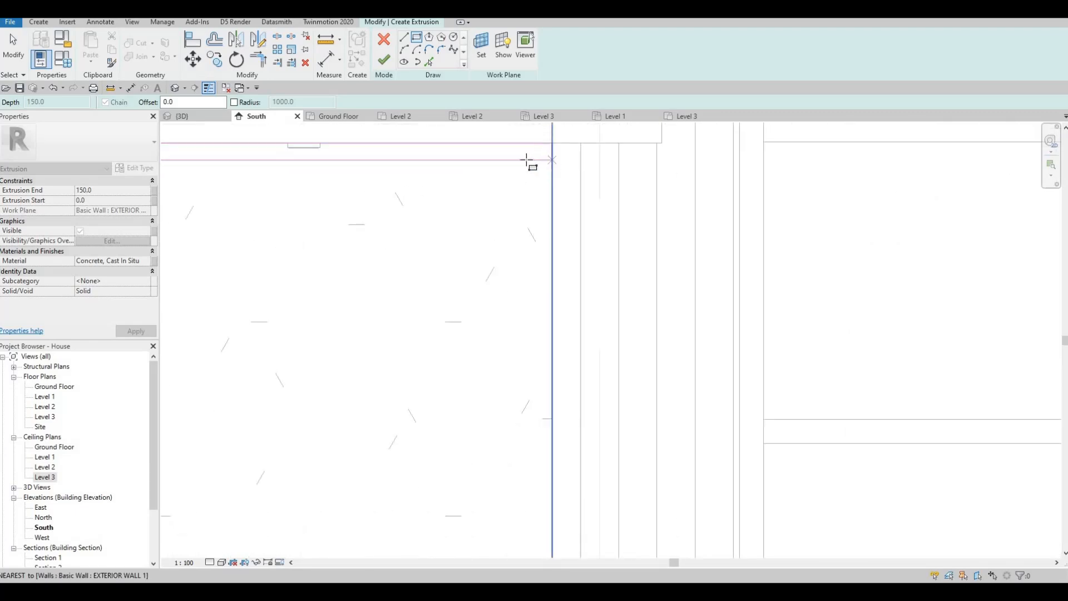
key("Escape")
key("Escape")
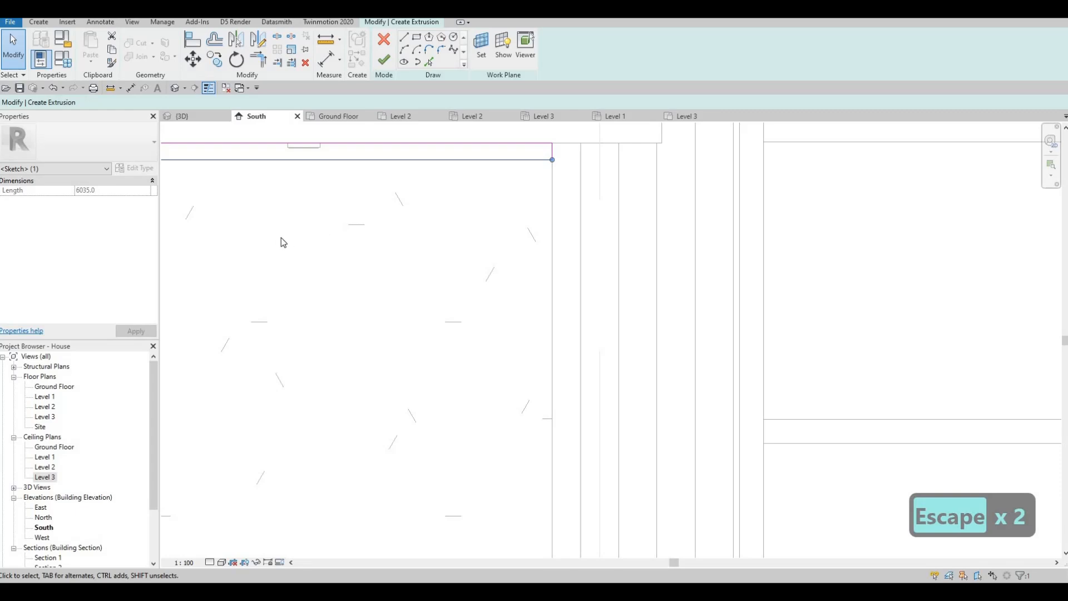
Set the height of the horizontal strip rectangle to 5 mm.
scroll(281, 241, "down", 3)
middle_click_drag(272, 250, 389, 223)
scroll(389, 222, "down", 2)
middle_click_drag(178, 158, 431, 166)
scroll(277, 173, "up", 2)
middle_click_drag(277, 173, 326, 194)
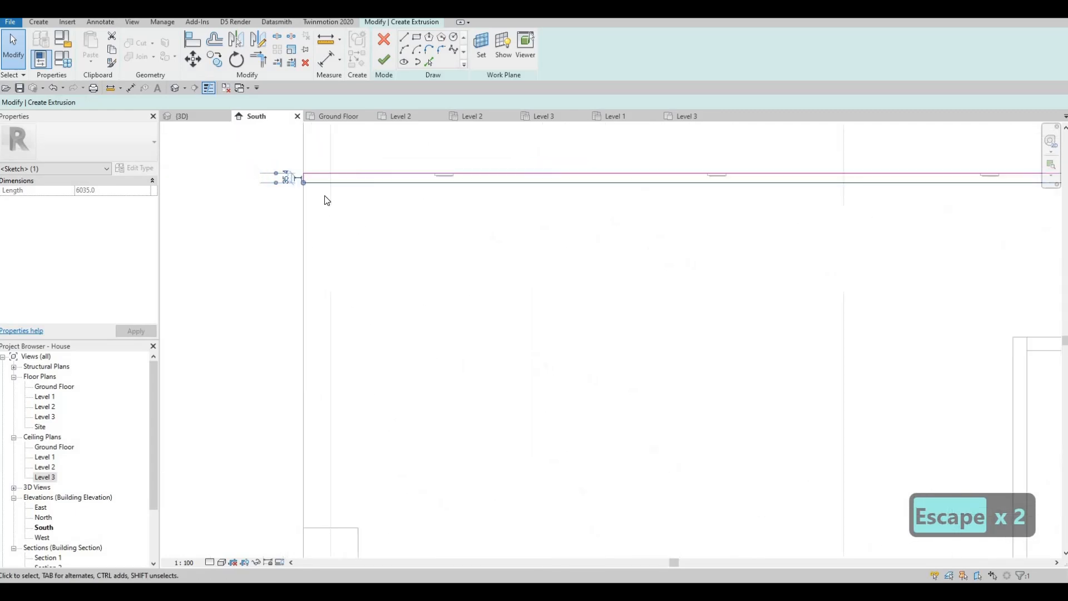
scroll(327, 197, "up", 4)
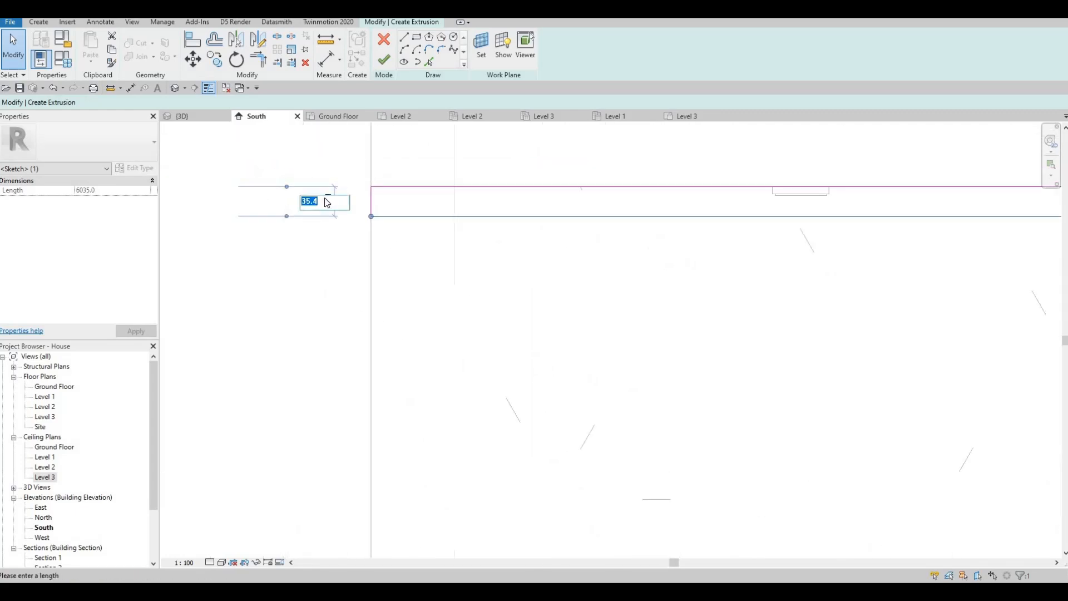
key("Return")
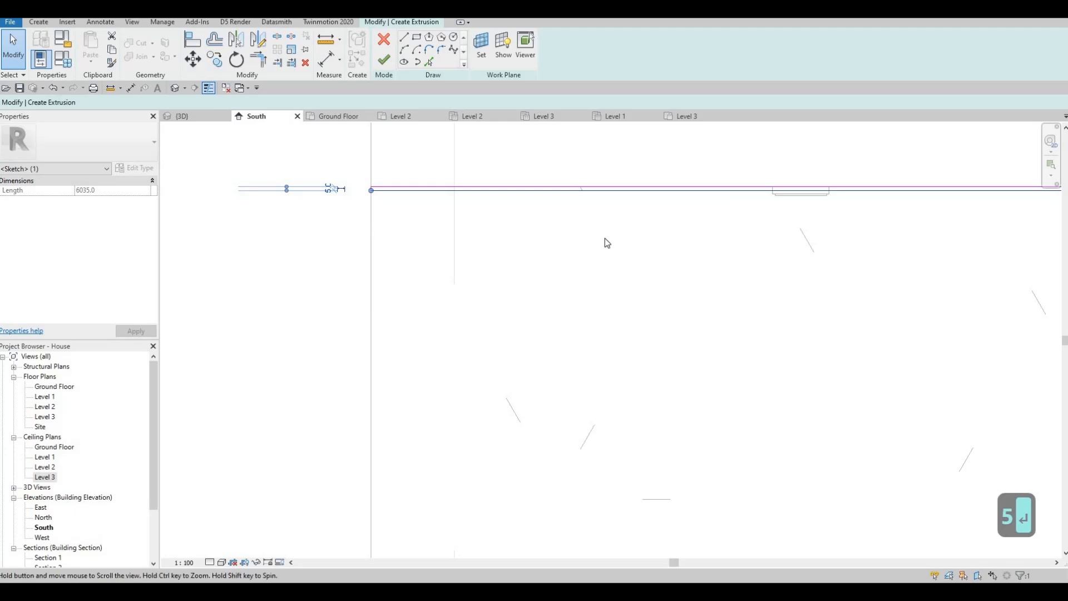
Sketch a narrow vertical rectangle about 3160 mm long and 28 mm wide up the wall's right edge, ending just below the horizontal strip.
scroll(607, 243, "down", 3)
middle_click_drag(716, 248, 167, 200)
middle_click_drag(822, 248, 261, 257)
scroll(261, 257, "down", 1)
middle_click_drag(606, 256, 414, 212)
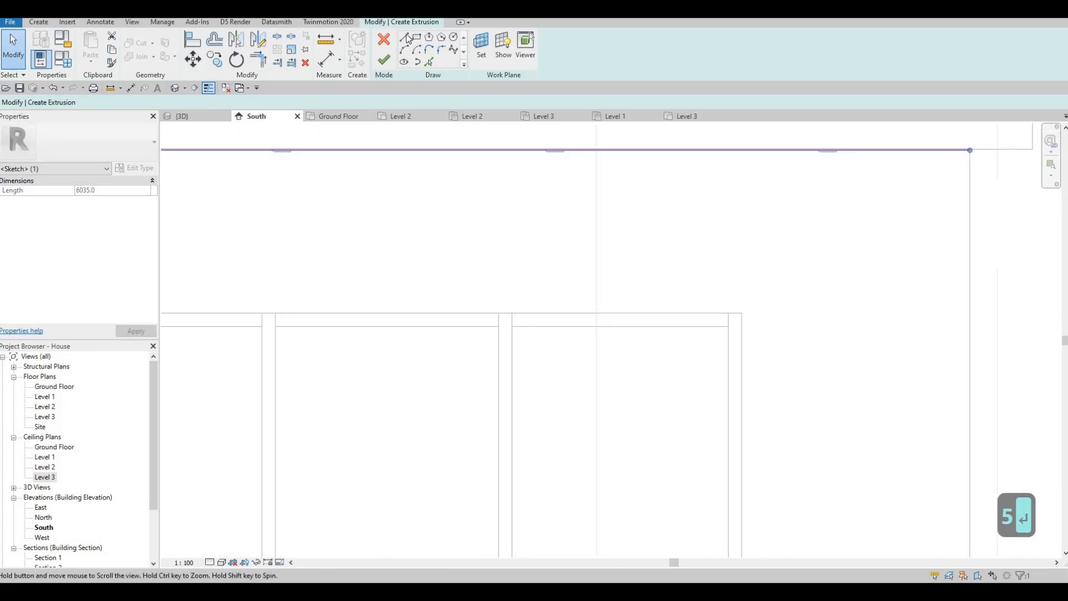
key("Escape")
middle_click_drag(833, 405, 734, 114)
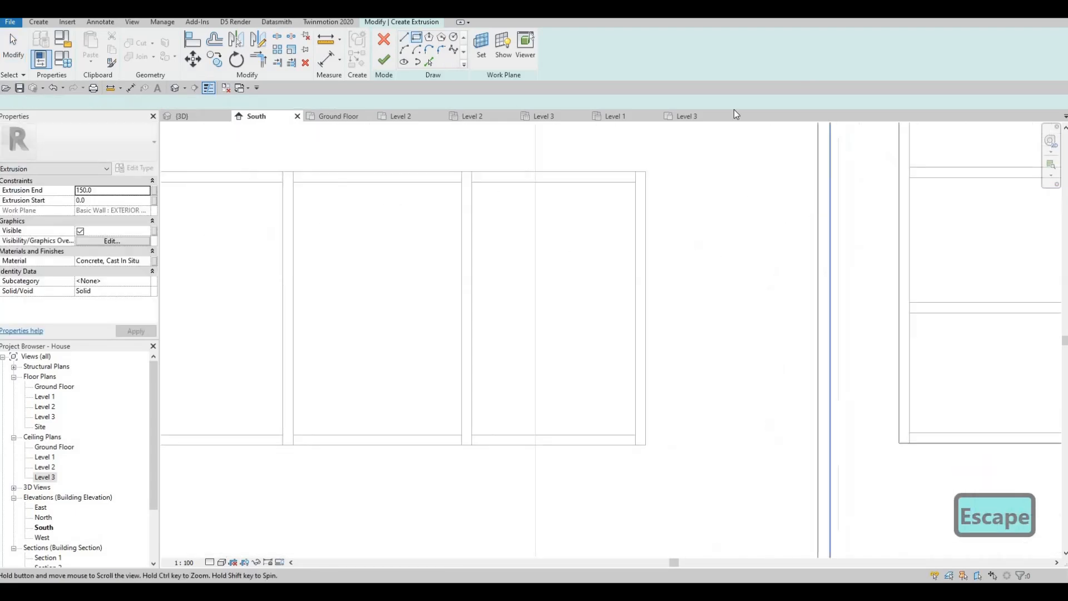
middle_click_drag(738, 503, 690, 169)
scroll(689, 169, "up", 2)
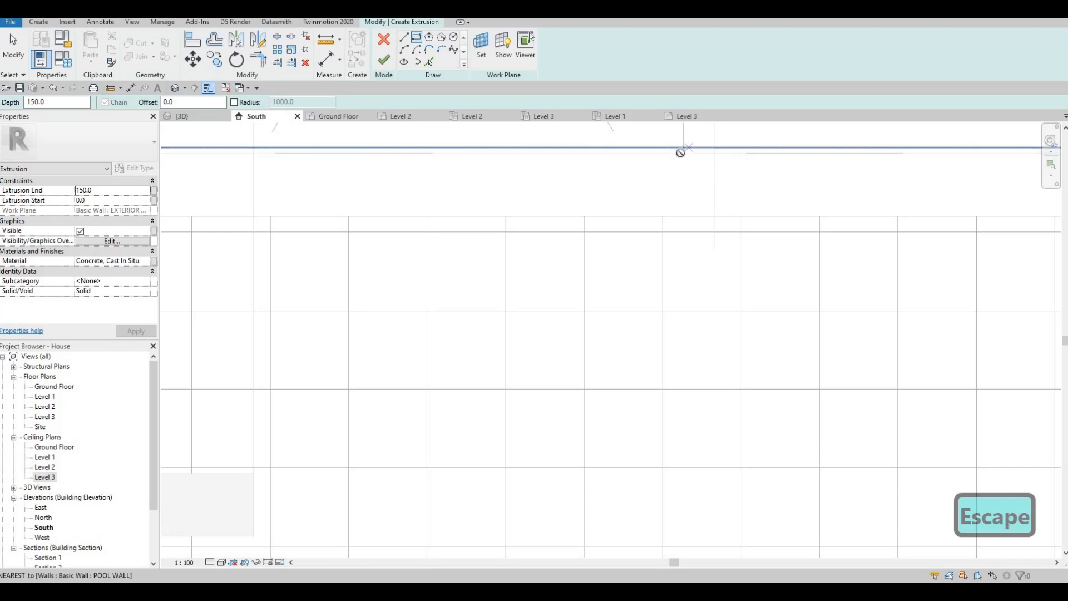
mouse_move(653, 475)
middle_mouse_down()
mouse_move(608, 265)
mouse_move(609, 484)
middle_mouse_up()
left_click(655, 468)
scroll(648, 478, "down", 1)
scroll(631, 312, "down", 2)
mouse_move(630, 139)
middle_mouse_down()
mouse_move(641, 240)
mouse_move(630, 412)
middle_mouse_up()
scroll(640, 259, "up", 3)
left_click(641, 241)
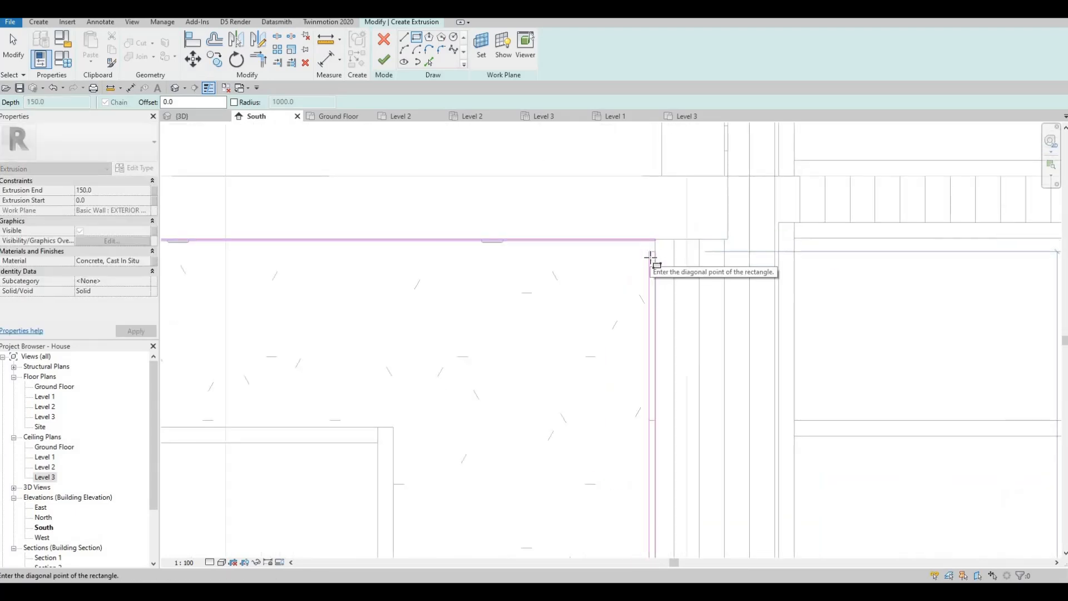
key("Escape")
key("Escape")
Set the width of the vertical strip rectangle to 5 mm.
left_click(648, 465)
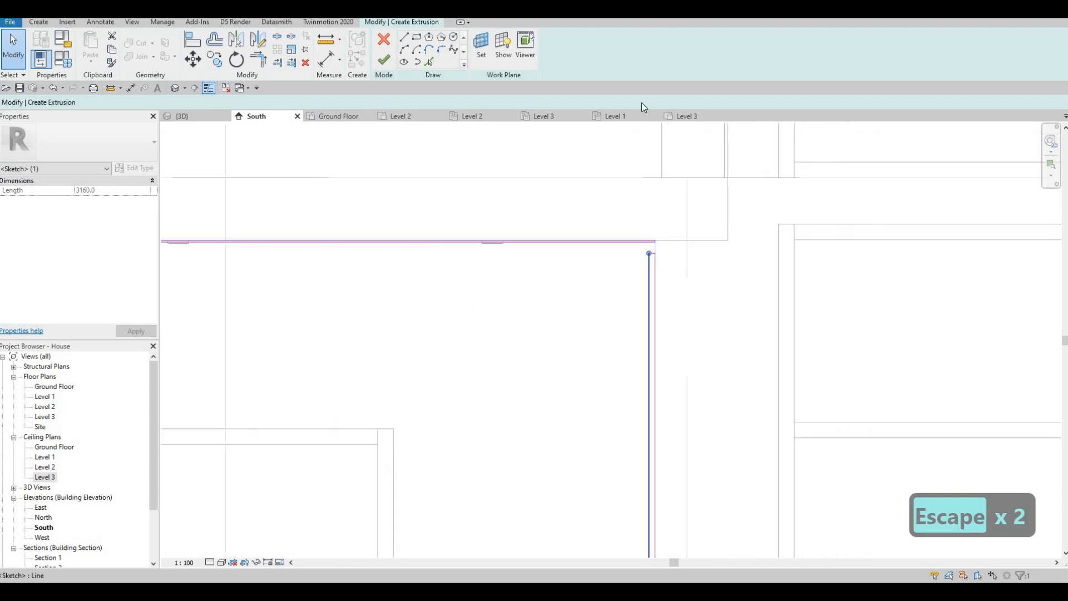
scroll(646, 356, "down", 2)
middle_click_drag(654, 517, 652, 313)
middle_click_drag(632, 352, 604, 170)
scroll(591, 386, "up", 1)
scroll(624, 353, "up", 5)
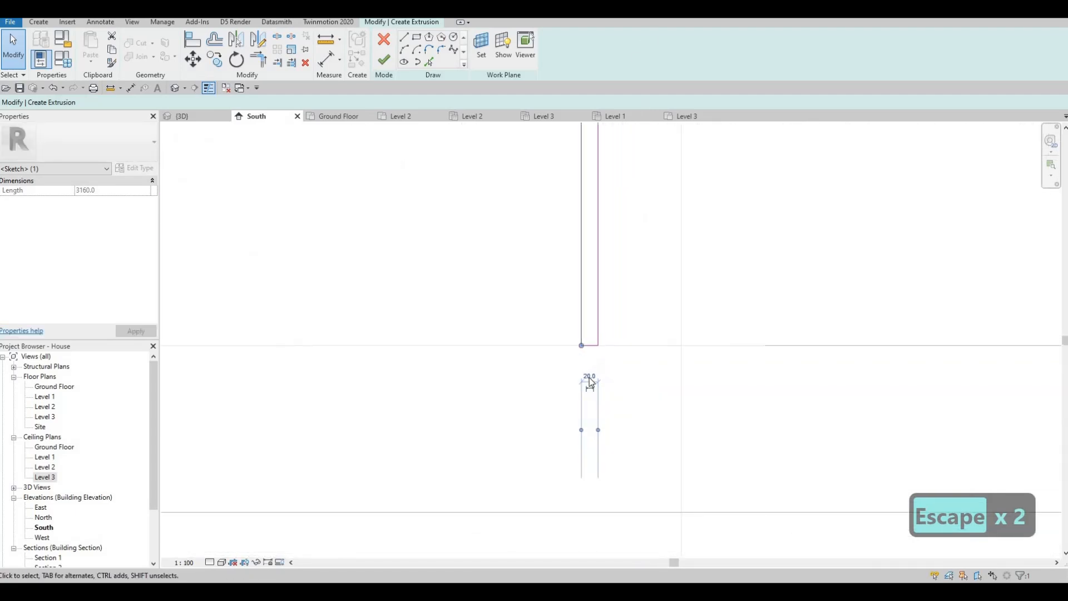
left_click(589, 377)
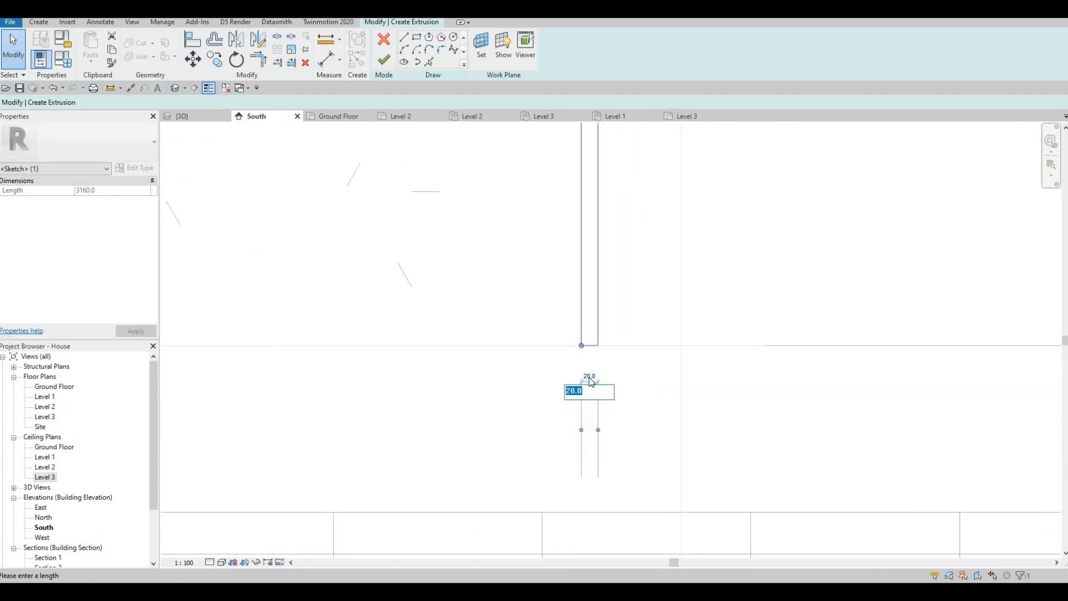
type("5")
key("Return")
key("Escape")
Trim the inner and outer lines of the horizontal and vertical strips to meet at the wall's upper right corner.
scroll(612, 456, "down", 1)
middle_click_drag(556, 261, 544, 578)
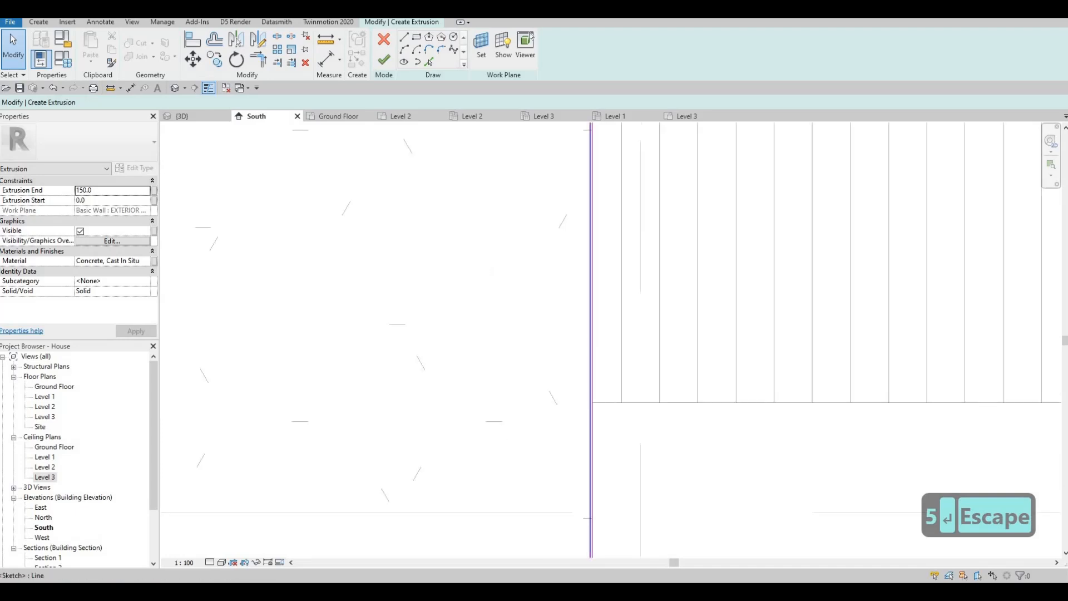
mouse_move(602, 222)
middle_mouse_down()
mouse_move(572, 478)
mouse_move(571, 448)
middle_mouse_up()
scroll(574, 303, "down", 1)
middle_click_drag(560, 208, 562, 451)
scroll(562, 445, "down", 2)
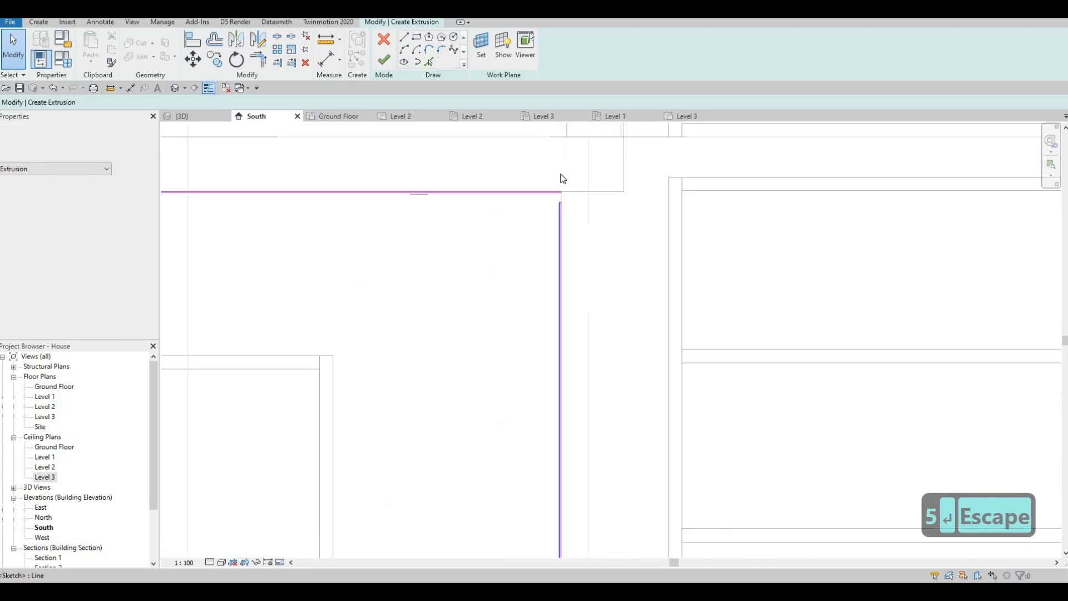
scroll(561, 176, "up", 6)
key("Escape")
key("Escape")
key("t")
key("r")
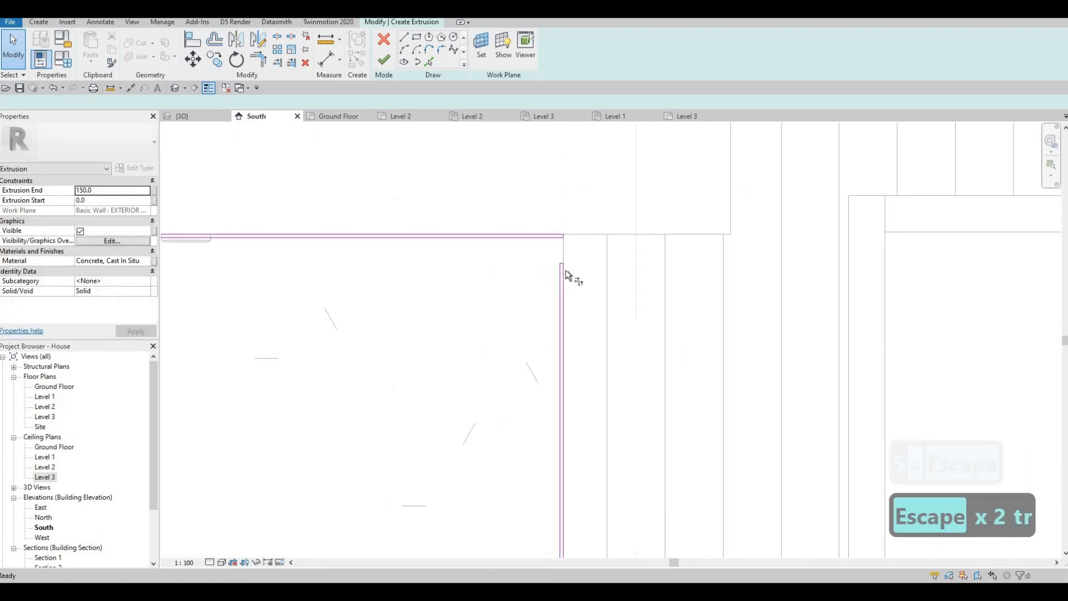
scroll(553, 273, "up", 1)
left_click(544, 218)
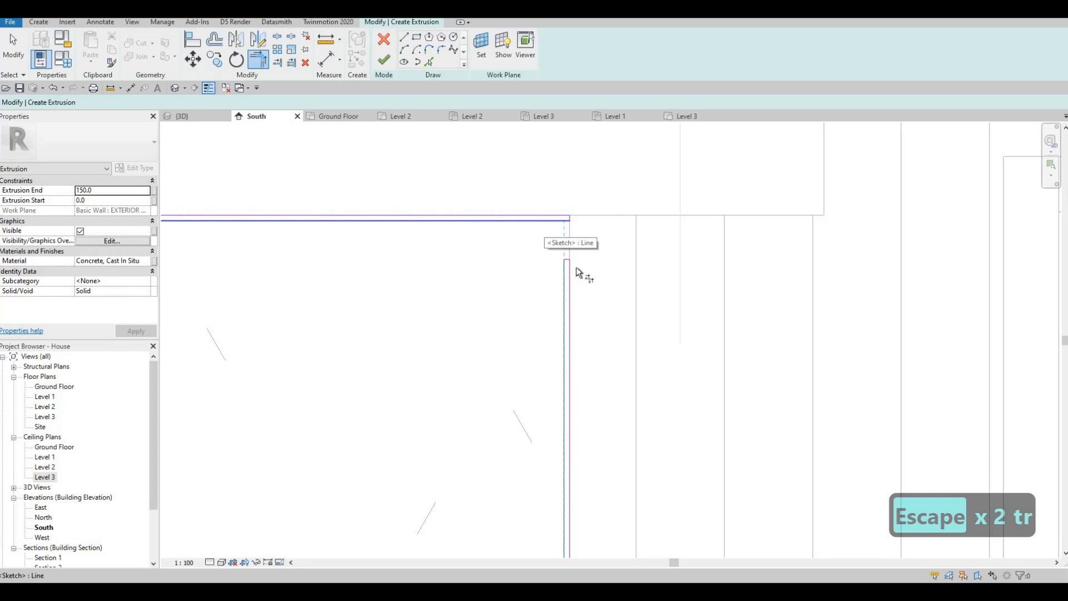
left_click(573, 274)
left_click(560, 213)
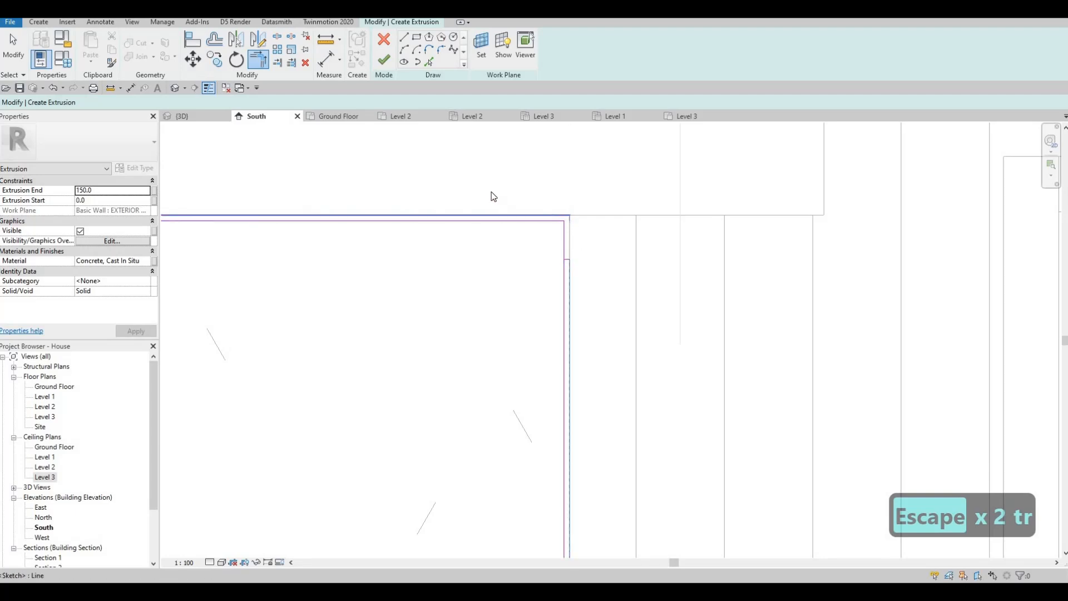
key("Escape")
key("Escape")
Delete the two short leftover end lines where the horizontal and vertical strips join.
left_click(594, 305)
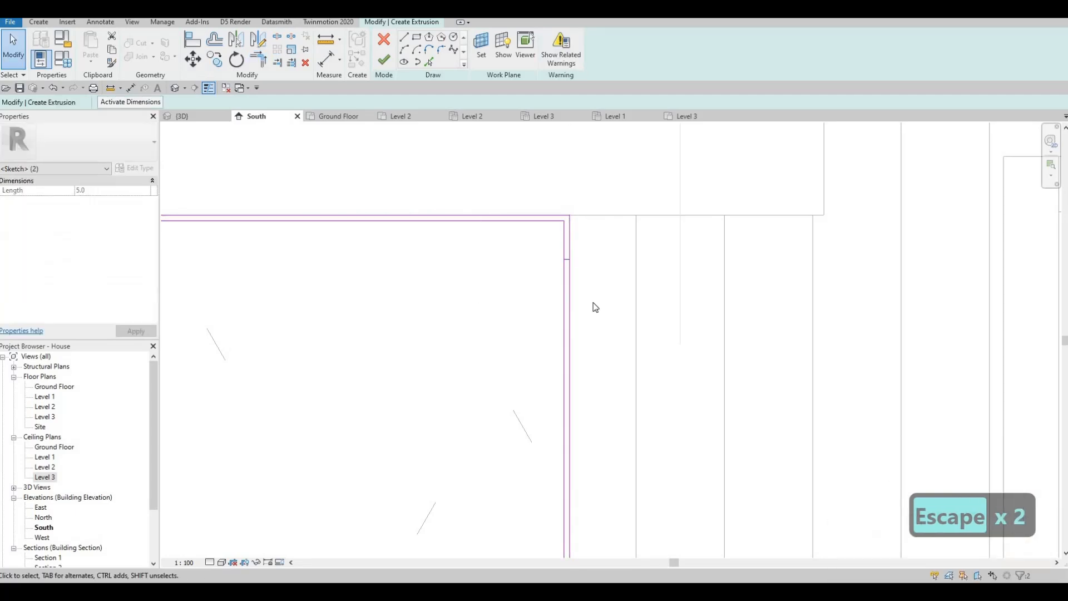
key("Delete")
scroll(686, 245, "up", 1)
scroll(686, 245, "down", 2)
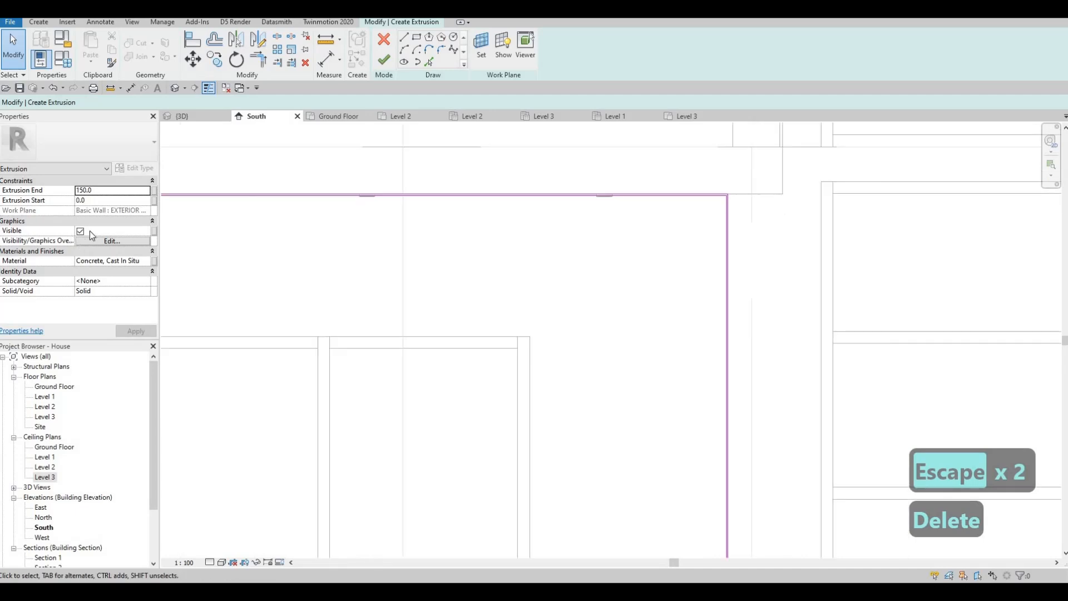
Set the extrusion end of the exterior wall light strip to 5.
double_click(110, 191)
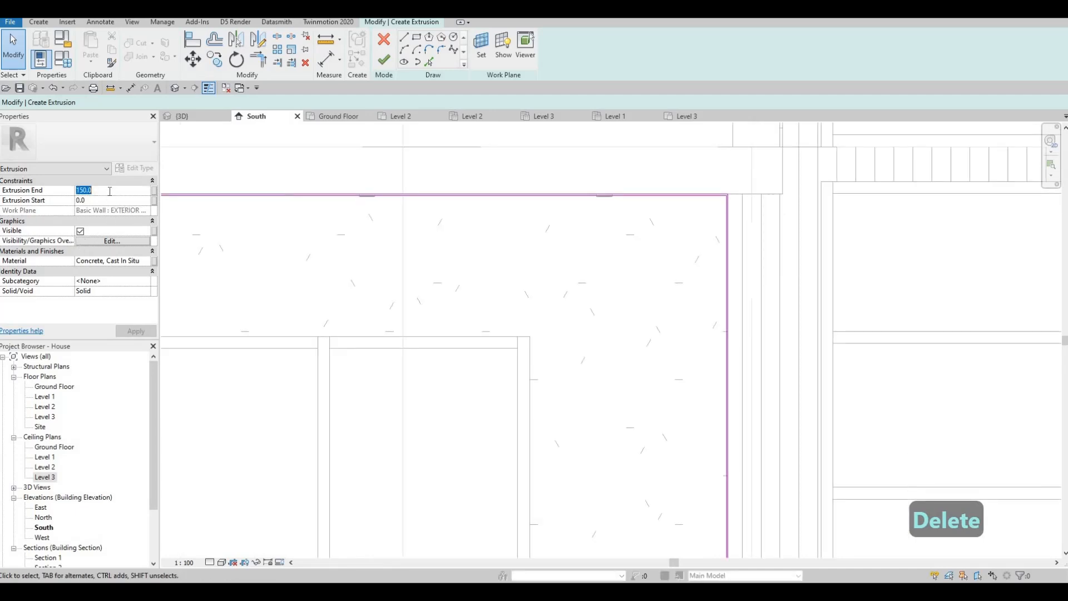
type("5")
key("Return")
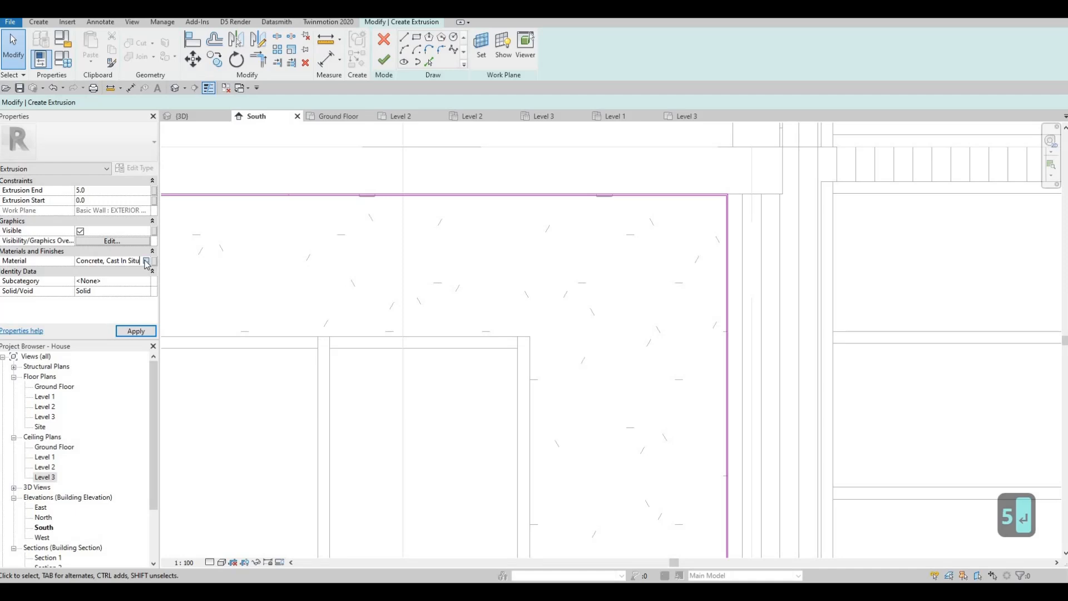
Assign the Glass, White, High Luminance material to the wall light strip and finish its extrusion sketch.
left_click(146, 261)
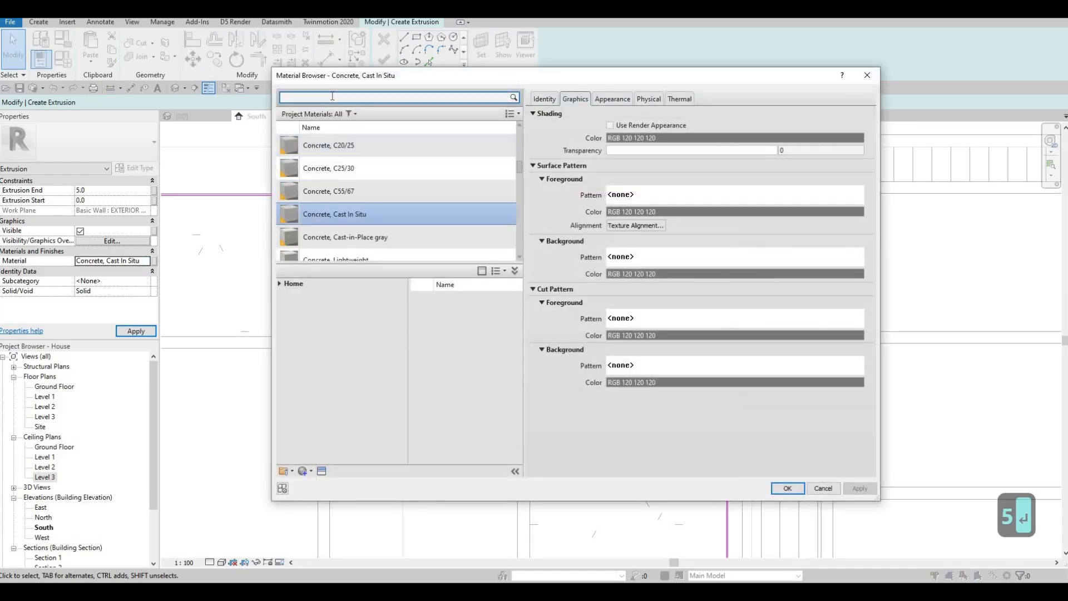
type("lum")
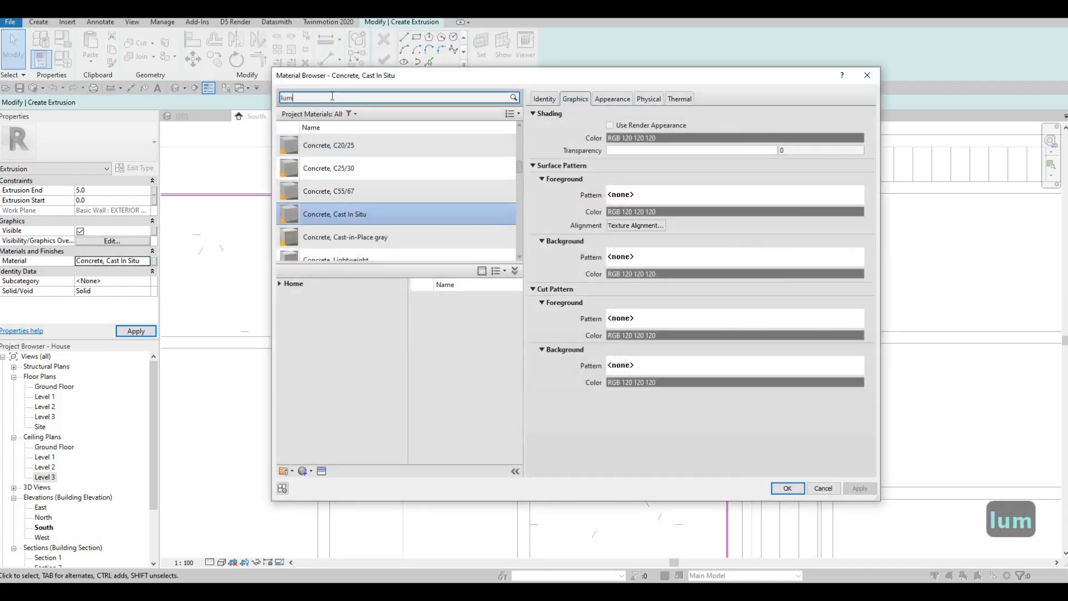
type("ina")
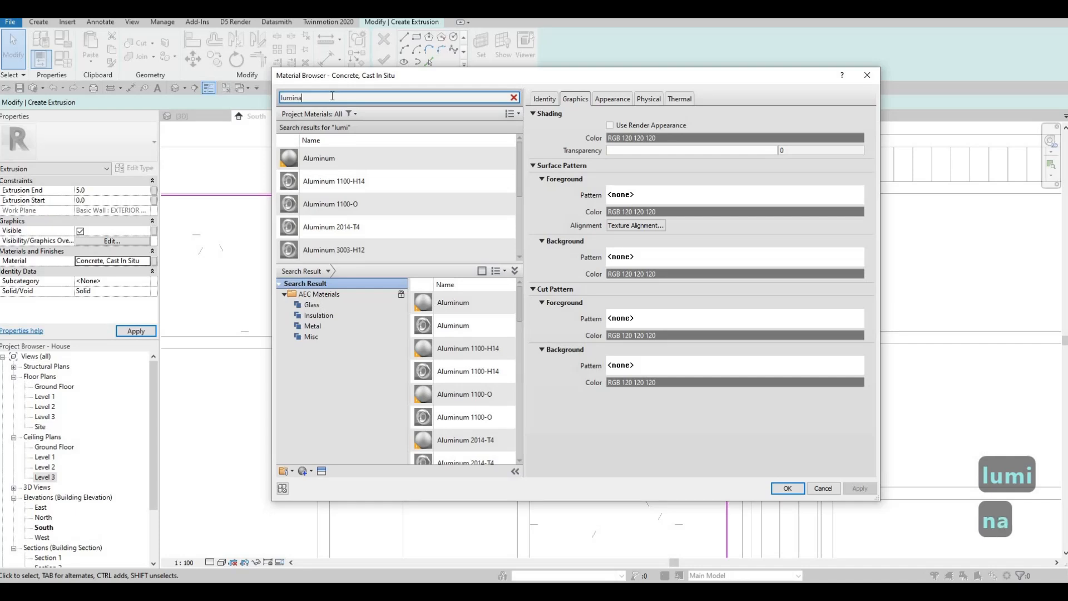
left_click(371, 209)
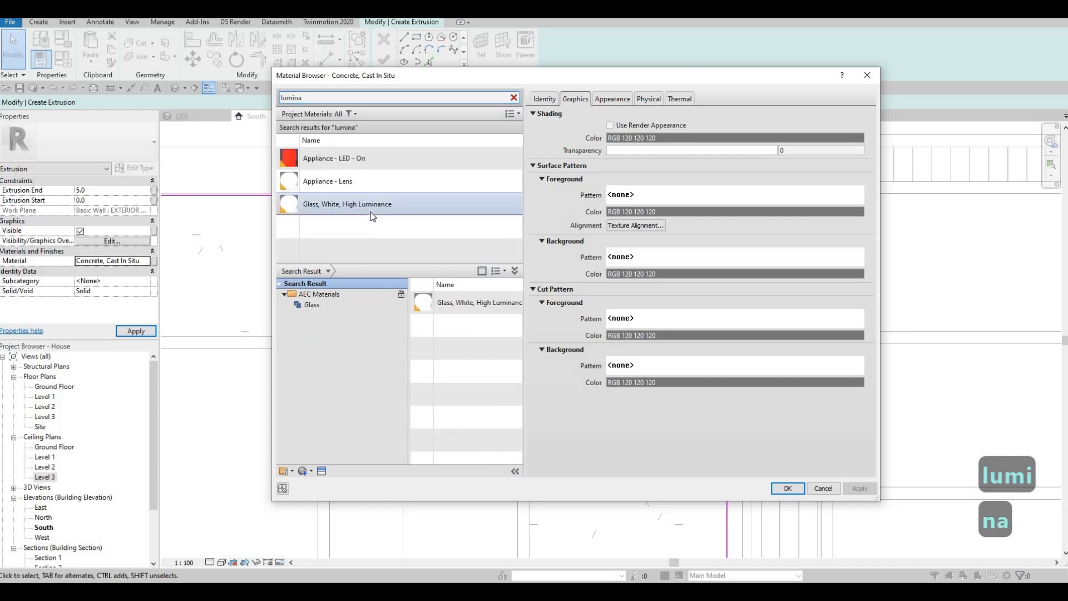
left_click(786, 488)
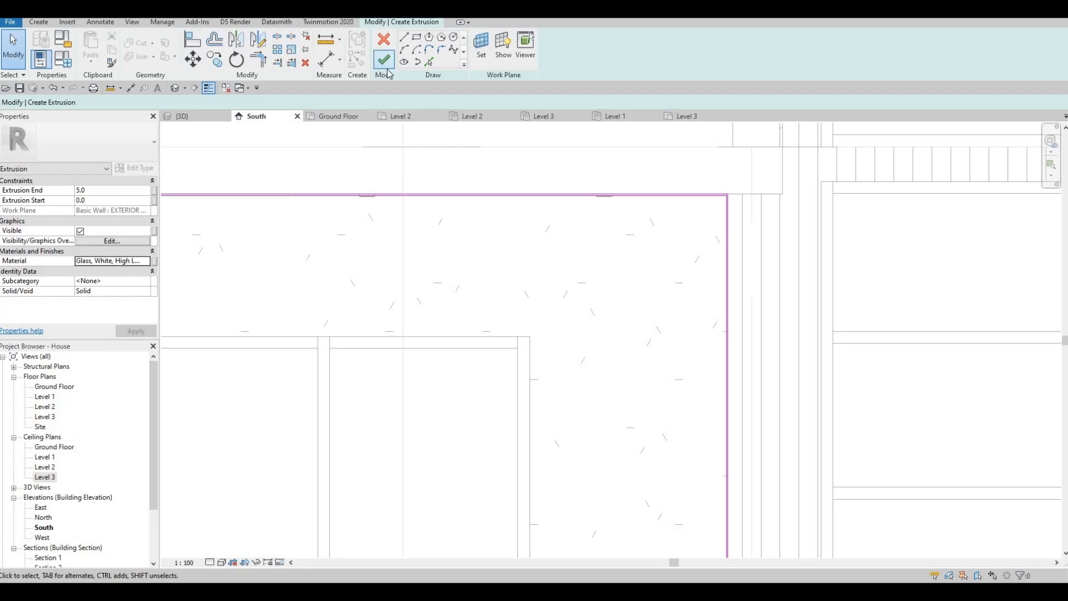
left_click(384, 61)
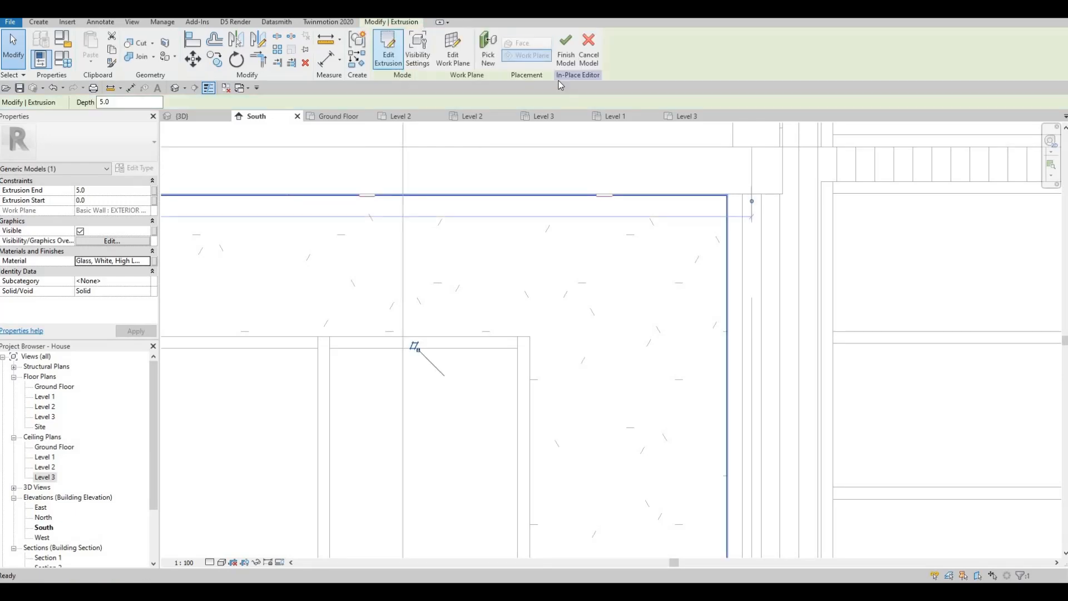
Finish the wall strip model and open the entrance steps model for in-place editing in the 3D view.
left_click(210, 117)
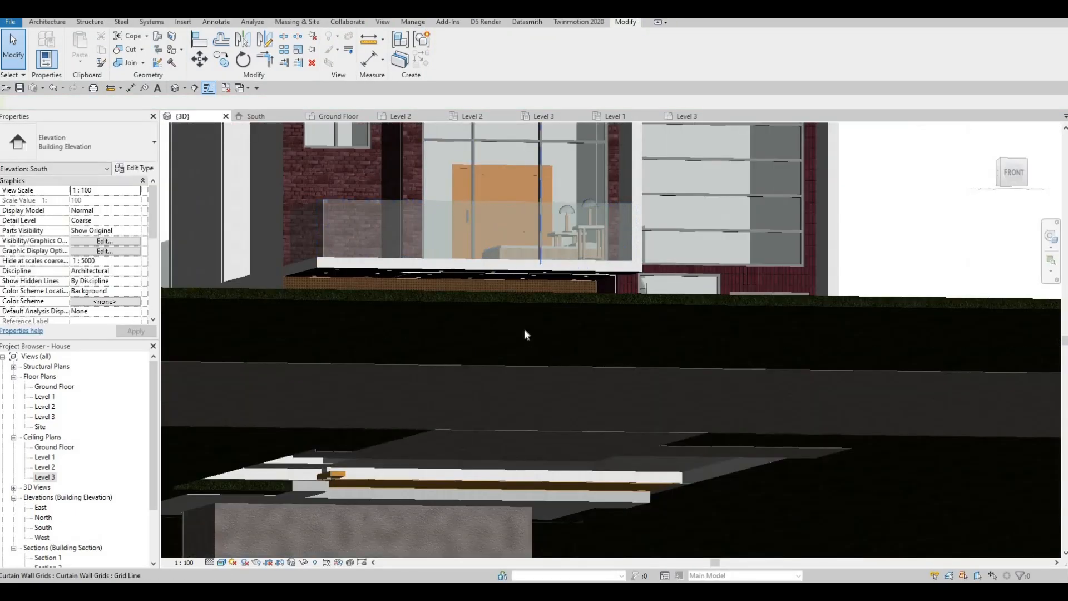
scroll(589, 319, "up", 5)
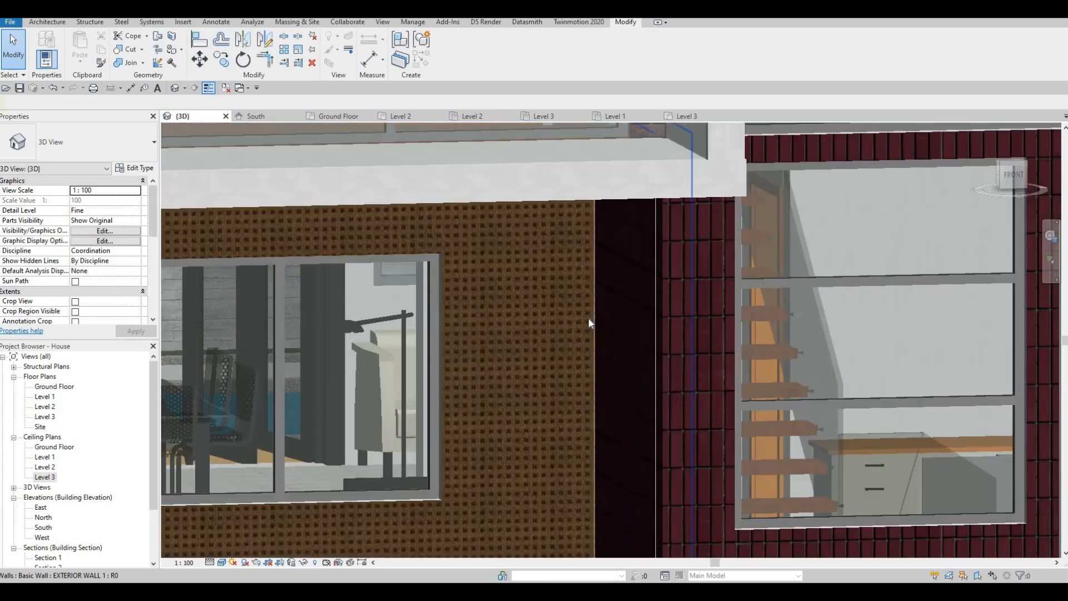
scroll(588, 319, "up", 6)
scroll(562, 320, "down", 4)
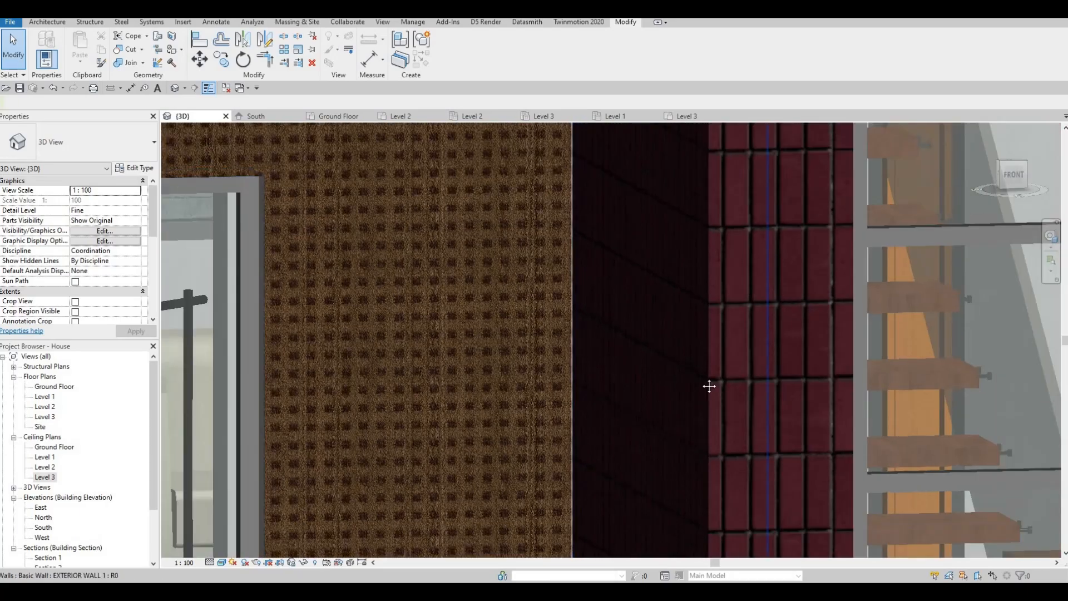
middle_click_drag(709, 385, 389, 256)
scroll(389, 256, "down", 2)
middle_click_drag(801, 340, 422, 153)
scroll(423, 153, "down", 1)
middle_click_drag(624, 510, 575, 359)
scroll(575, 358, "down", 1)
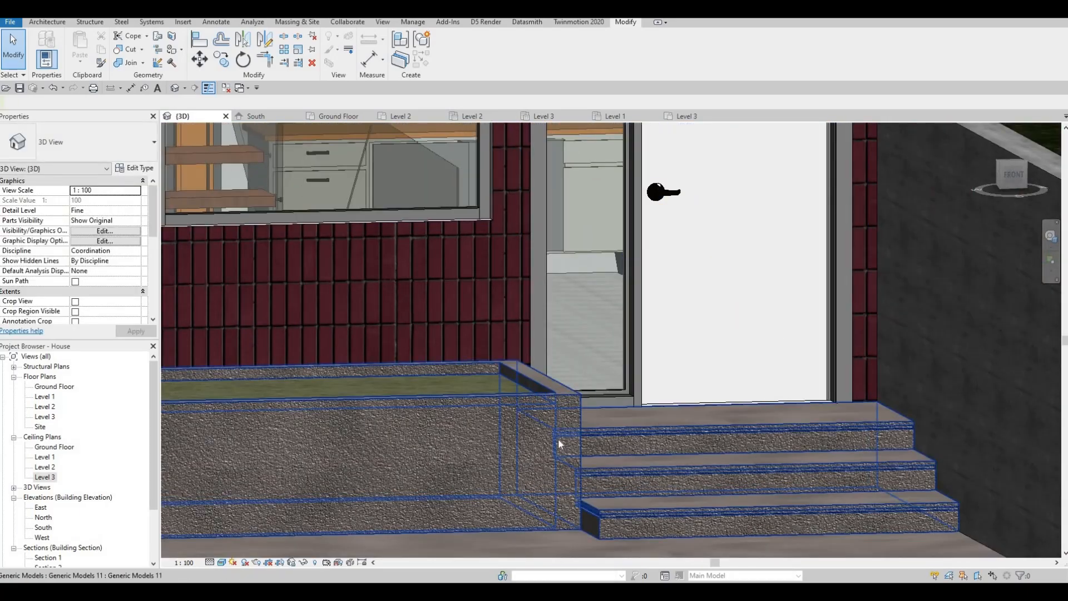
scroll(563, 435, "up", 3)
left_click(593, 303)
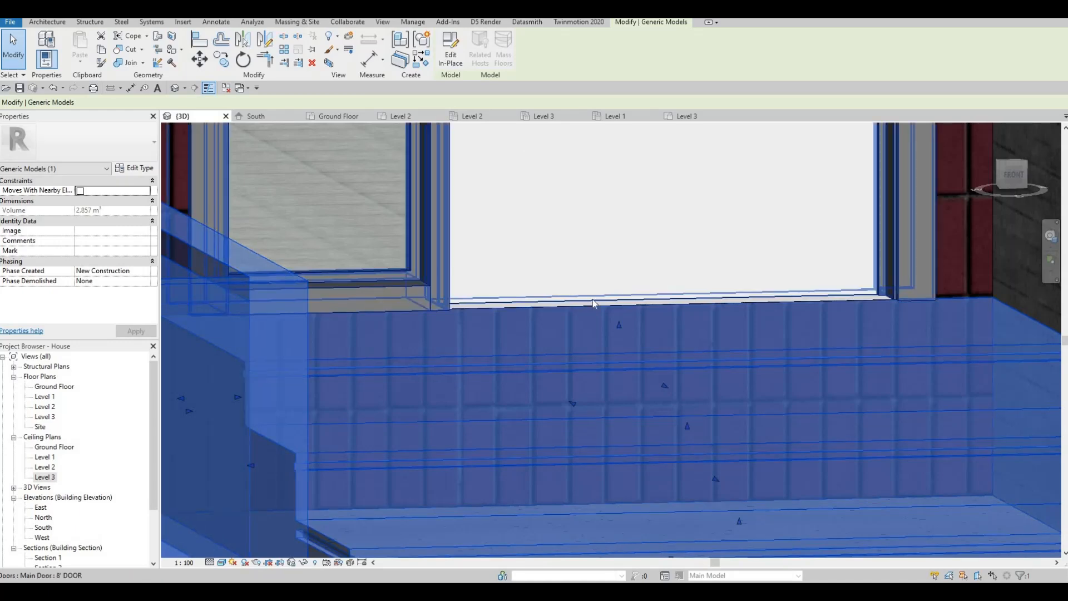
left_click(451, 52)
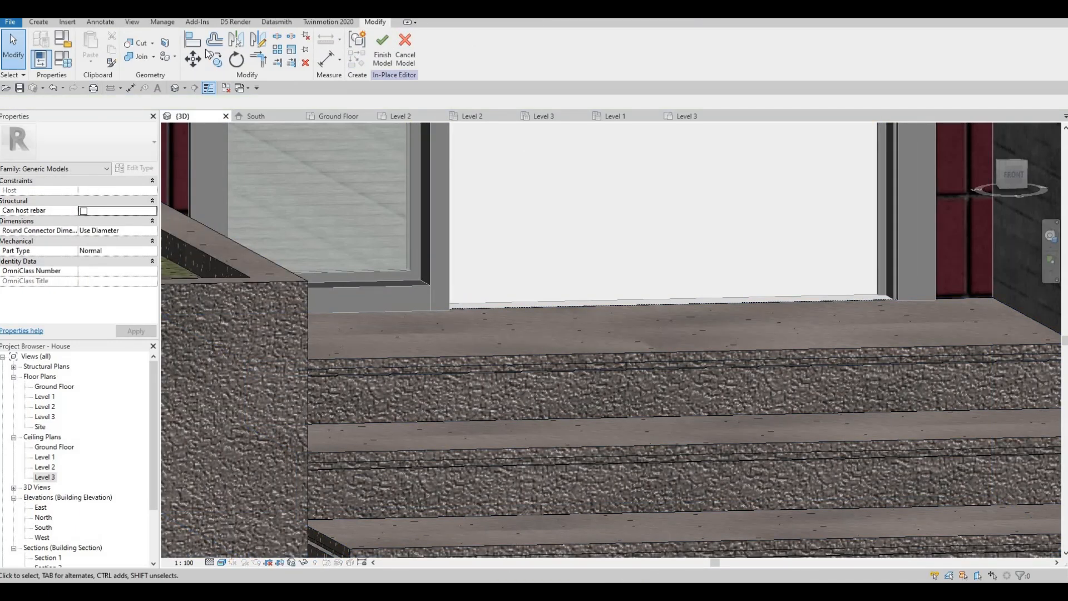
Paint the thin recessed face below the top entrance step's edge with Glass, White, High Luminance.
left_click(166, 57)
left_click(645, 152)
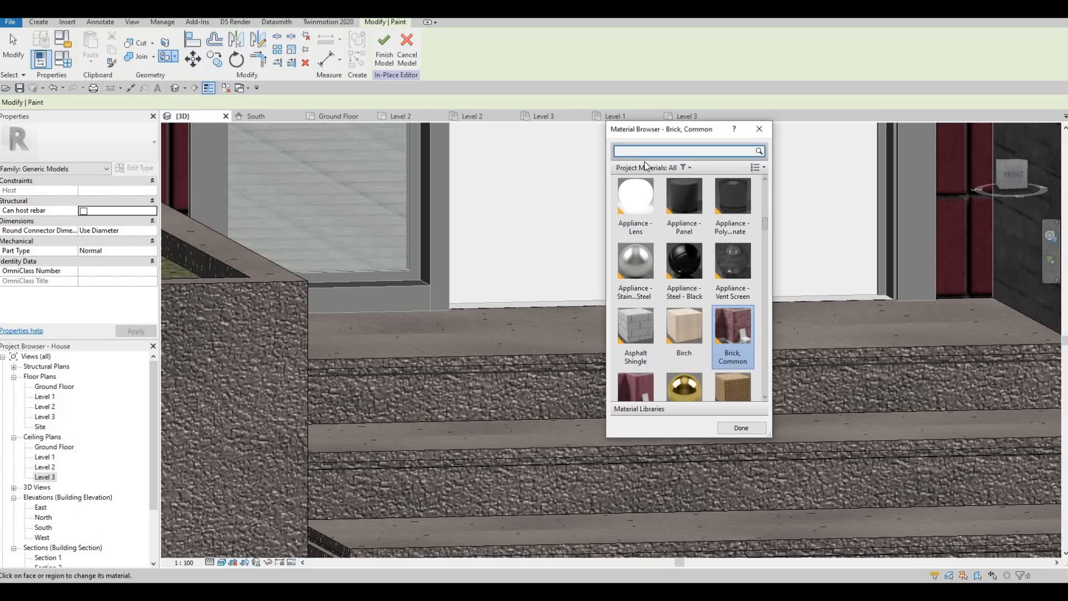
type("lumi")
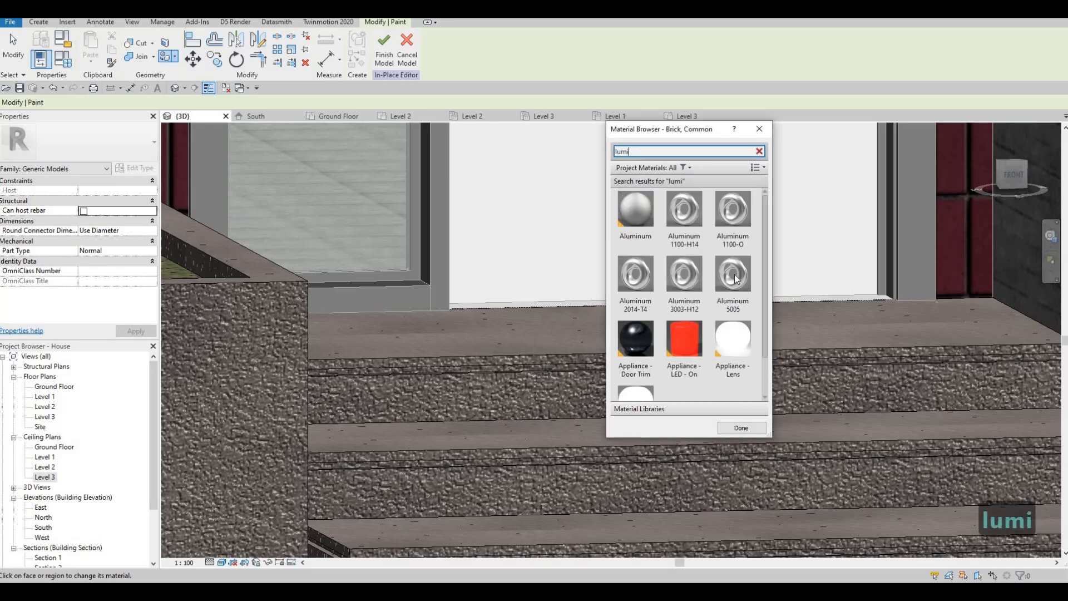
scroll(626, 369, "down", 2)
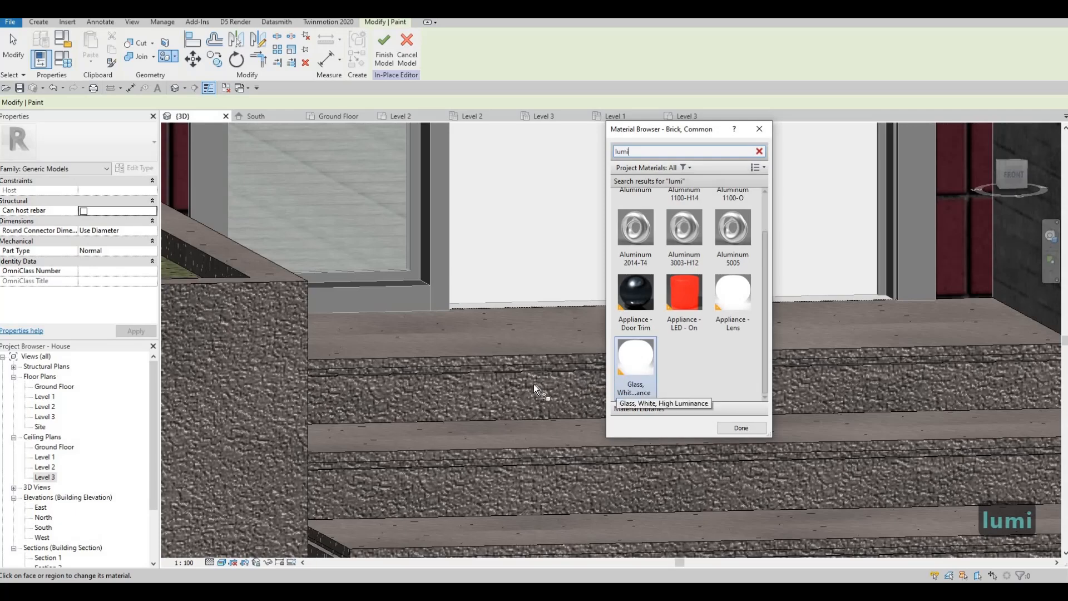
scroll(528, 365, "up", 4)
middle_click_drag(377, 363, 345, 355)
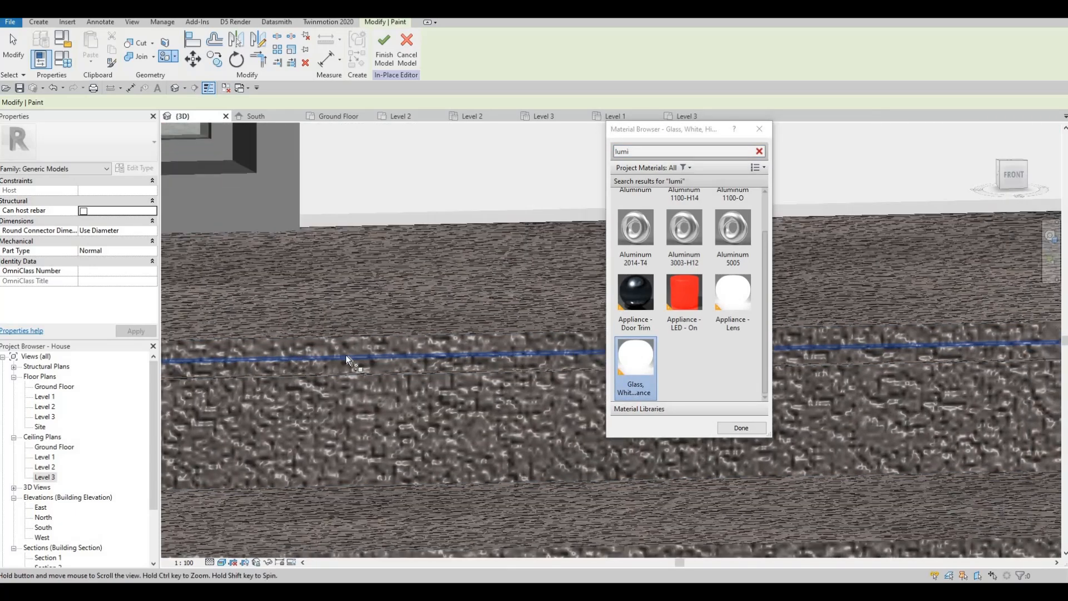
key("Tab")
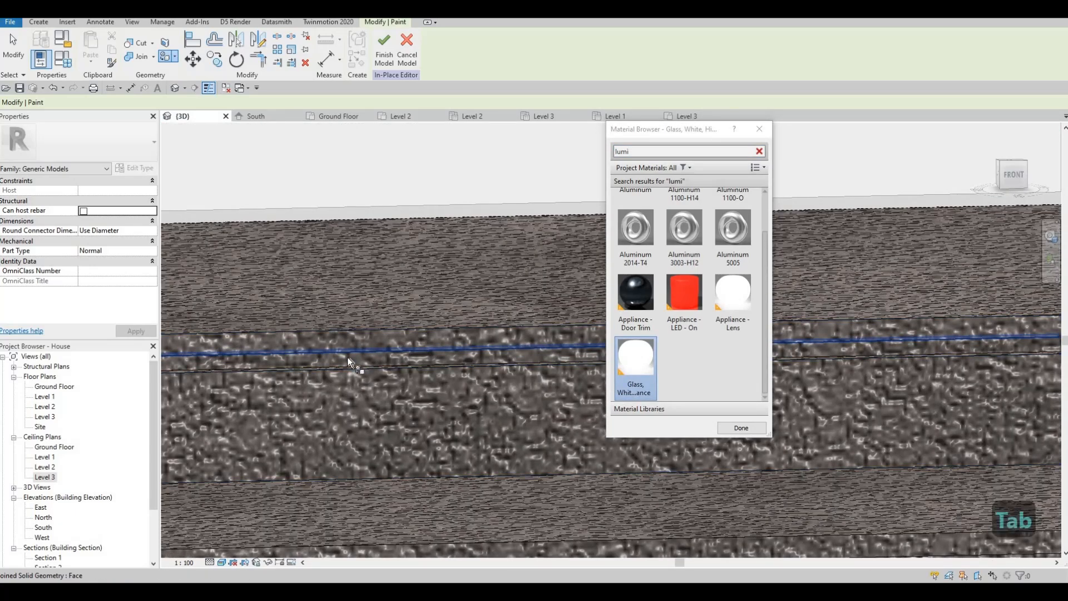
left_click(348, 358)
Paint the thin recessed face of the middle entrance step with the same high-luminance glass.
scroll(352, 350, "down", 2)
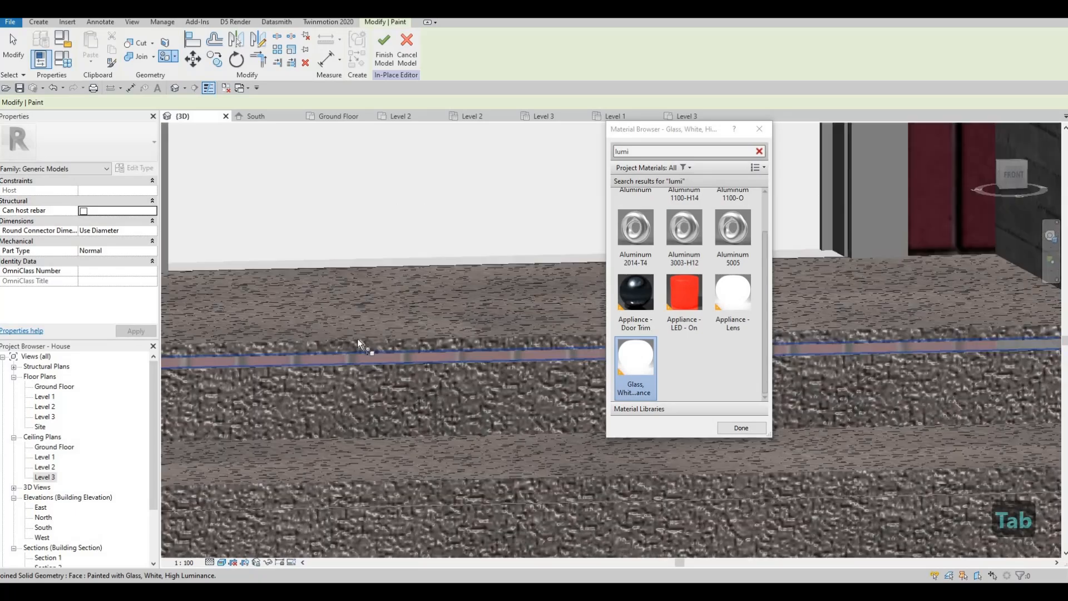
middle_click_drag(374, 501, 386, 333)
scroll(381, 320, "up", 4)
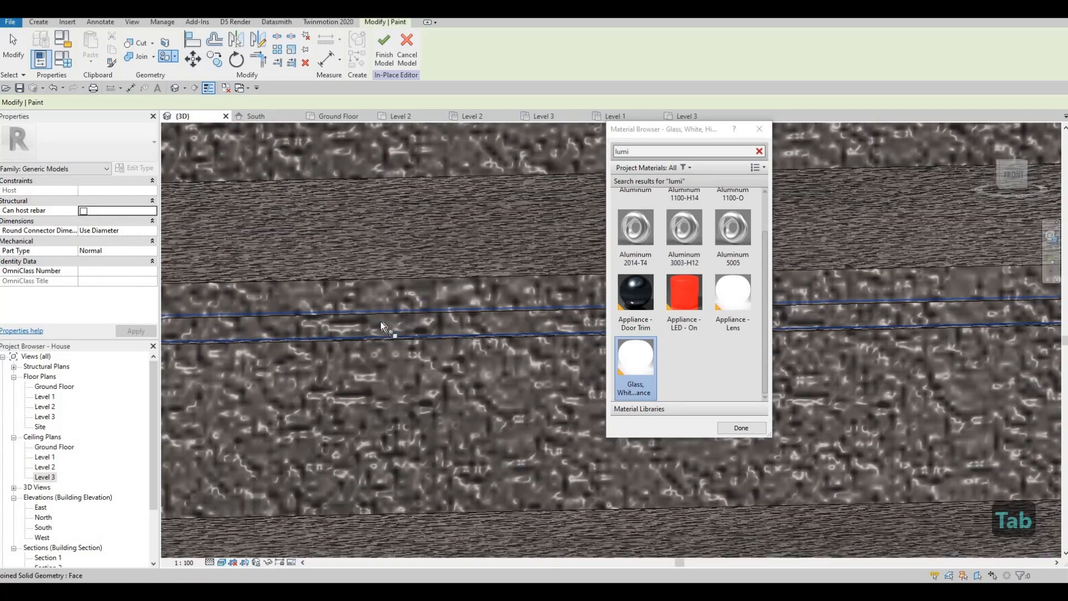
left_click(356, 317)
Paint the thin recessed front face of the lowest entrance step with the high-luminance glass and end painting.
scroll(413, 336, "down", 4)
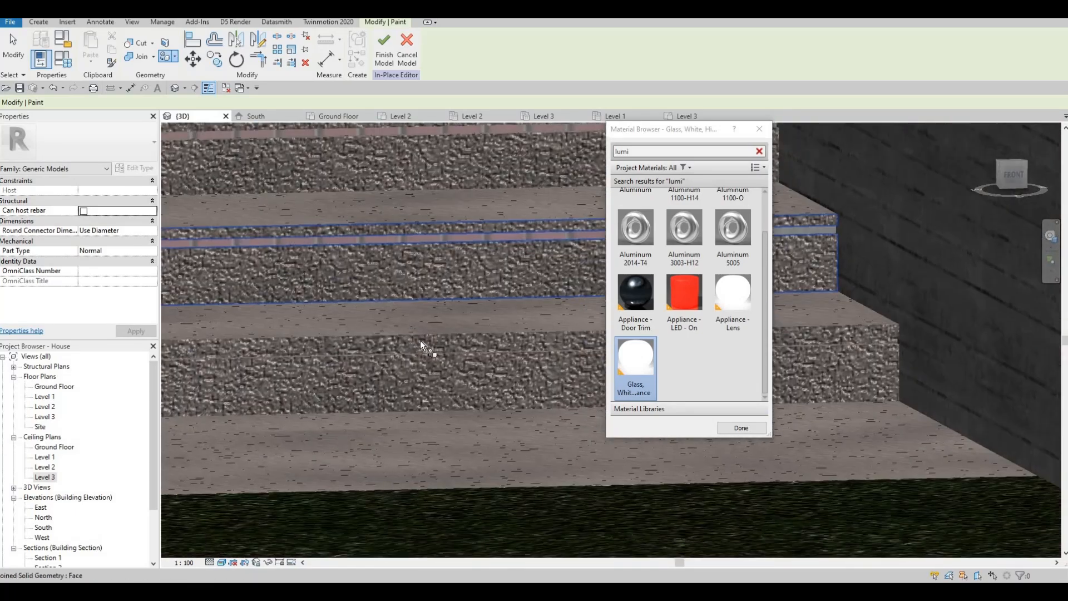
scroll(416, 336, "up", 4)
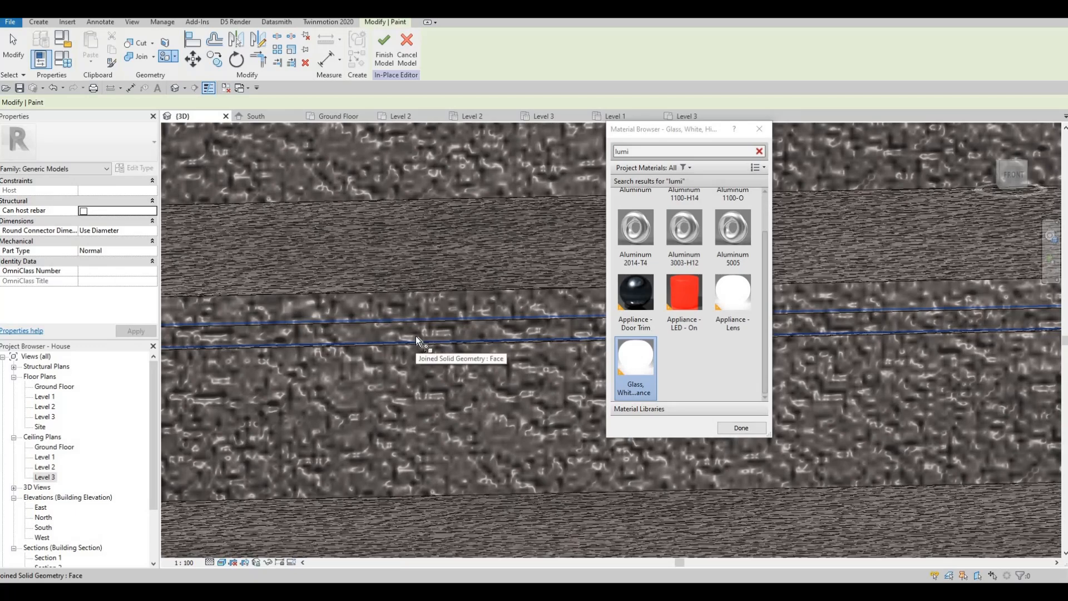
left_click(416, 335)
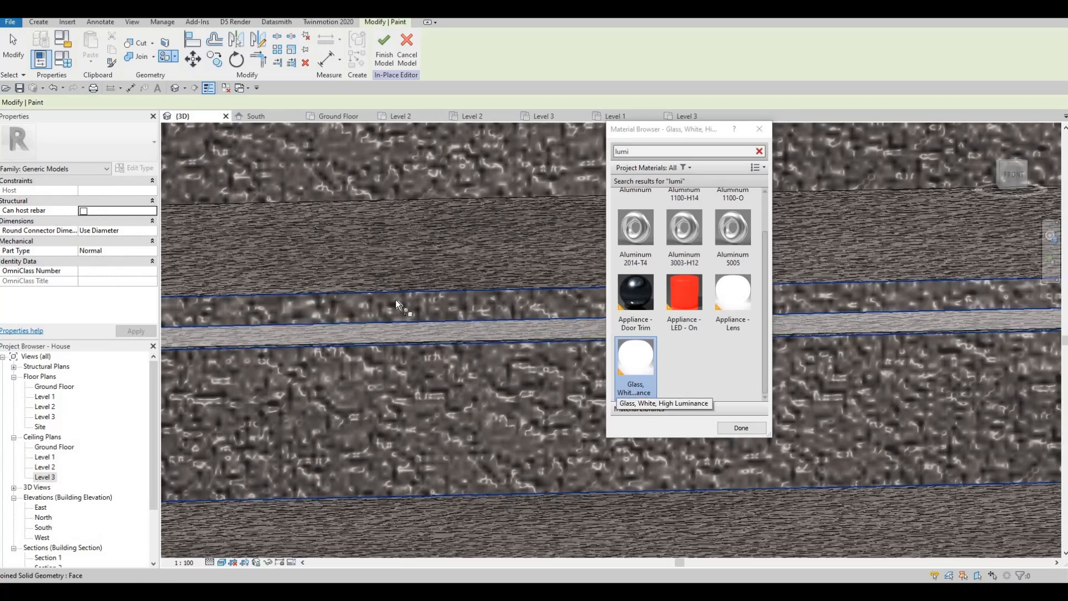
scroll(397, 348, "down", 4)
middle_click_drag(397, 349, 402, 365)
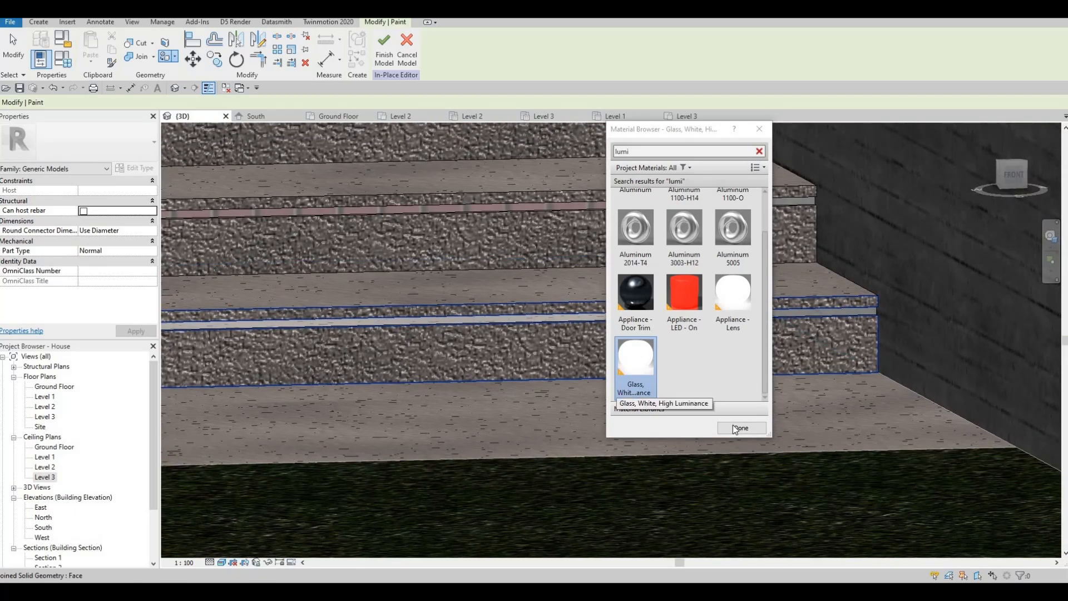
left_click(733, 427)
Paint the recessed strip on the side of the lowest entrance step with Glass, White, High Luminance.
scroll(469, 321, "up", 5)
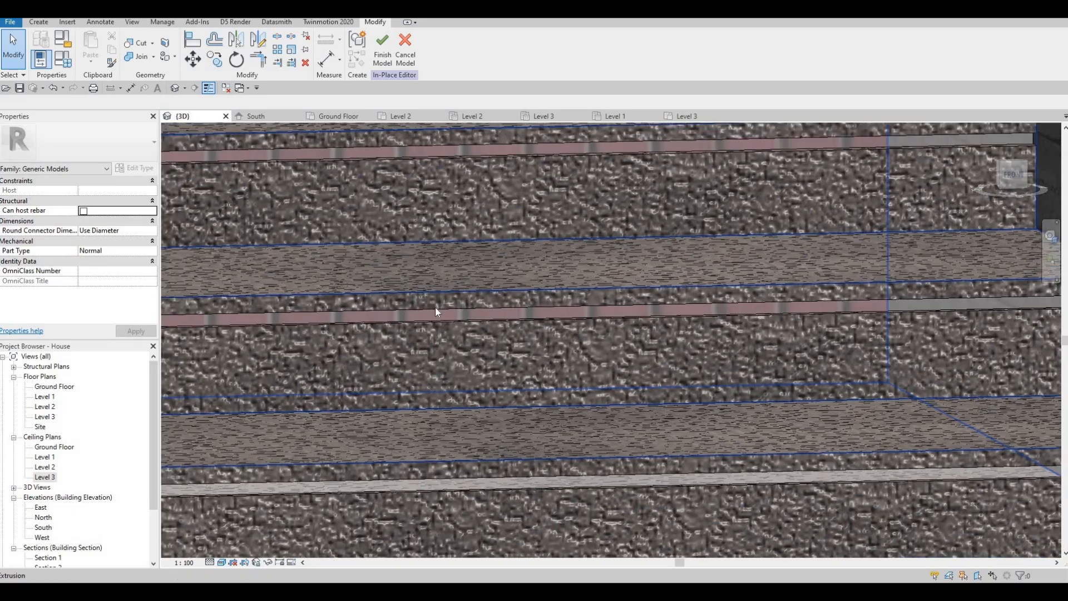
scroll(455, 376, "down", 4)
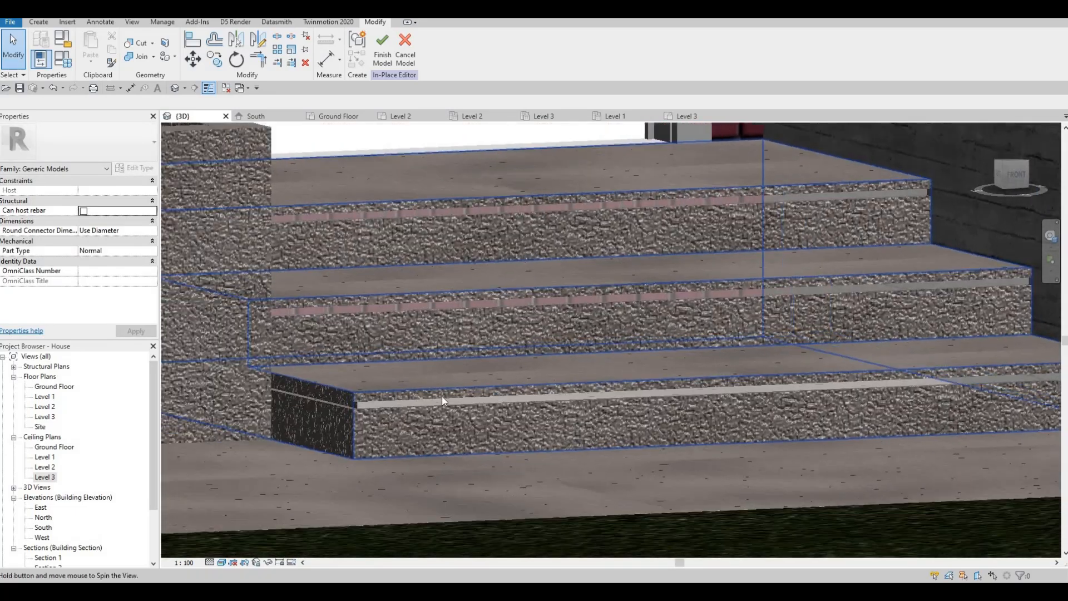
scroll(413, 401, "up", 5)
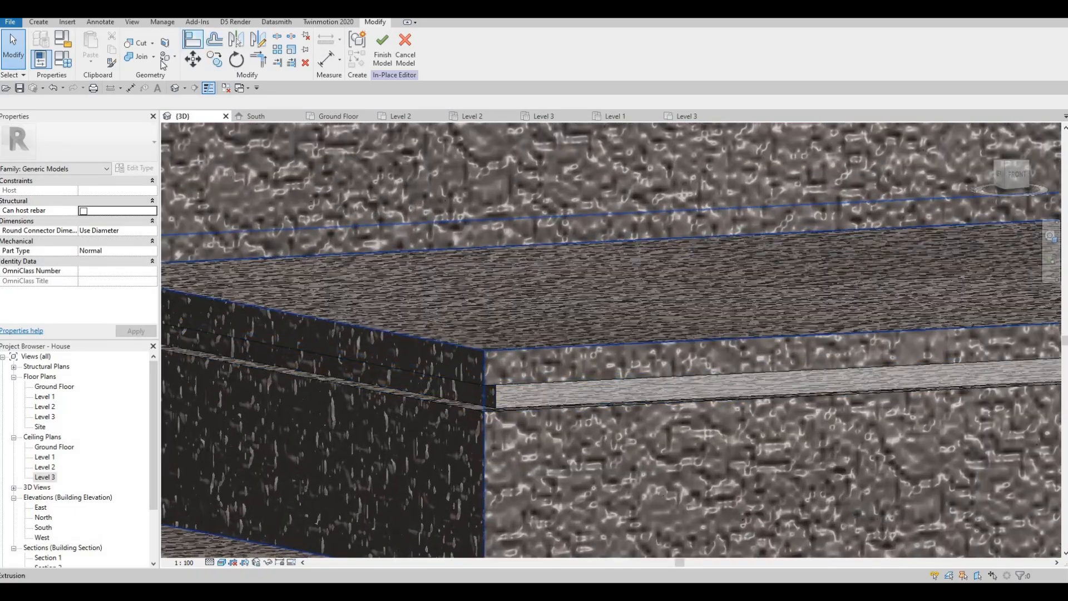
left_click(165, 56)
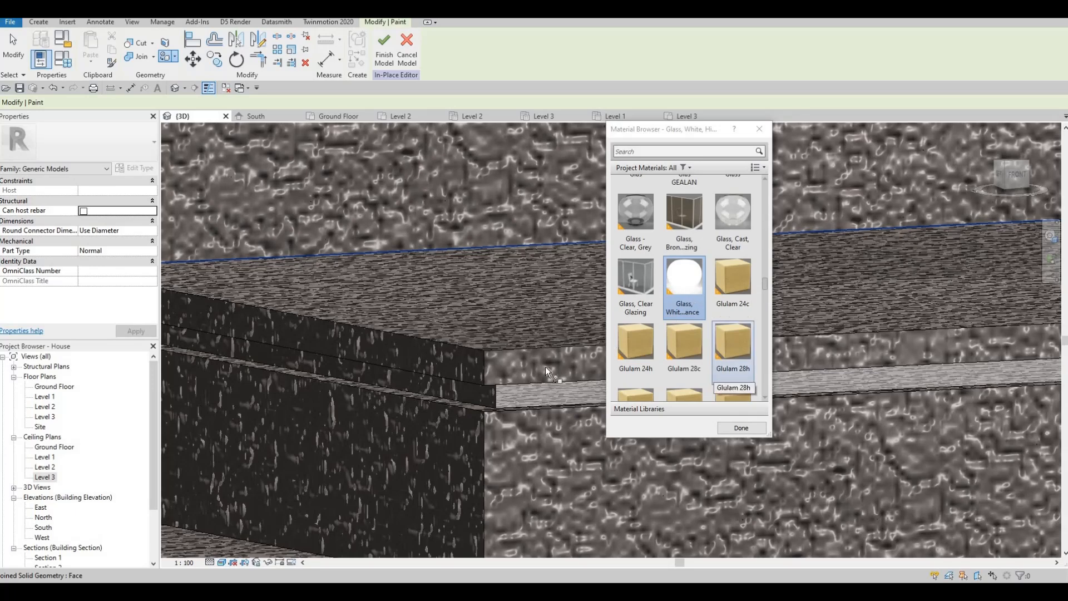
left_click(466, 394)
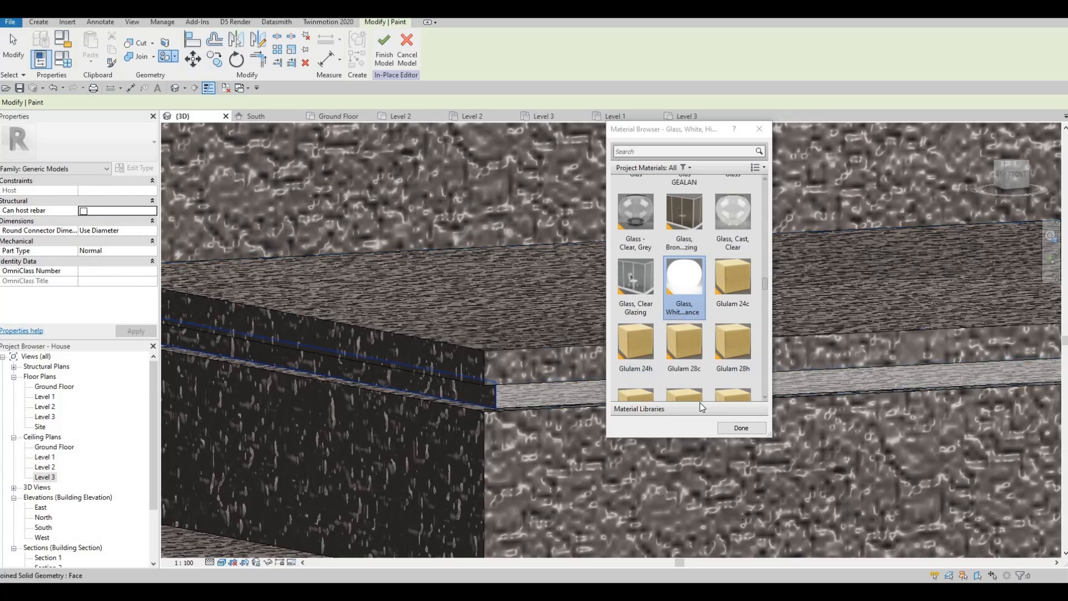
left_click(741, 428)
Finish the in-place edit of the entrance steps model and bring the whole house into view.
scroll(579, 374, "down", 4)
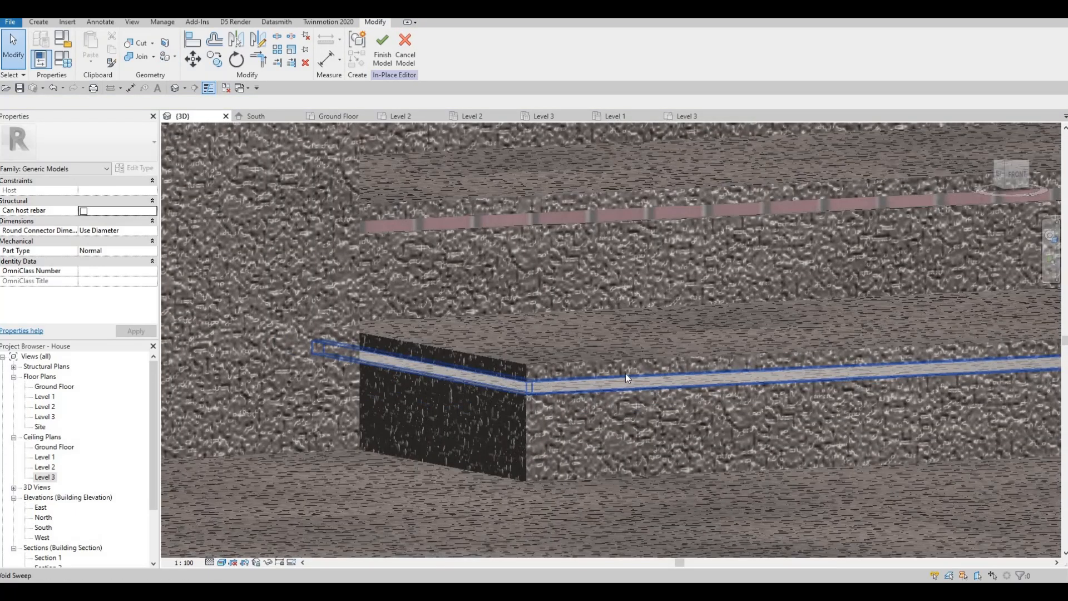
mouse_move(495, 302)
middle_mouse_down()
mouse_move(579, 341)
mouse_move(609, 335)
mouse_move(890, 409)
middle_mouse_up()
scroll(729, 386, "down", 3)
scroll(490, 322, "down", 3)
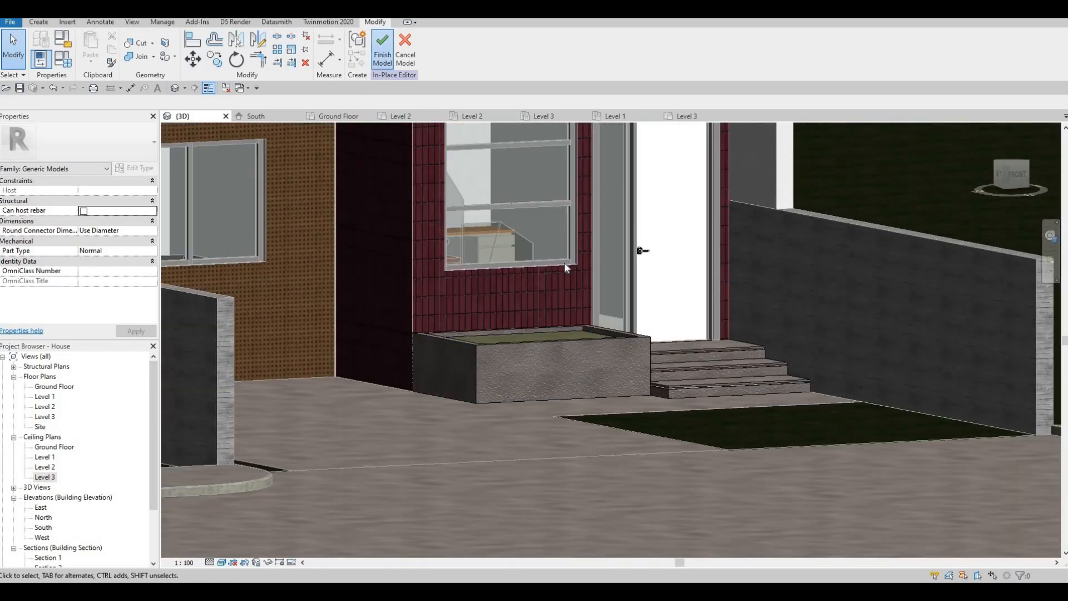
scroll(599, 295, "down", 5)
middle_click_drag(543, 319, 594, 410, "shift")
scroll(451, 332, "down", 4)
middle_click_drag(556, 340, 558, 479)
scroll(542, 419, "up", 1)
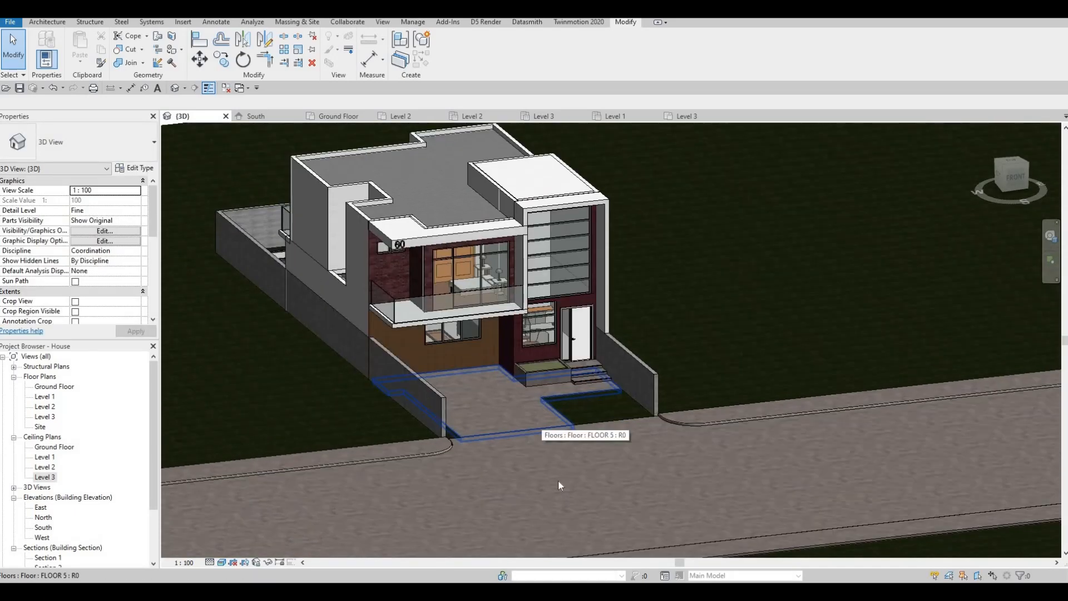